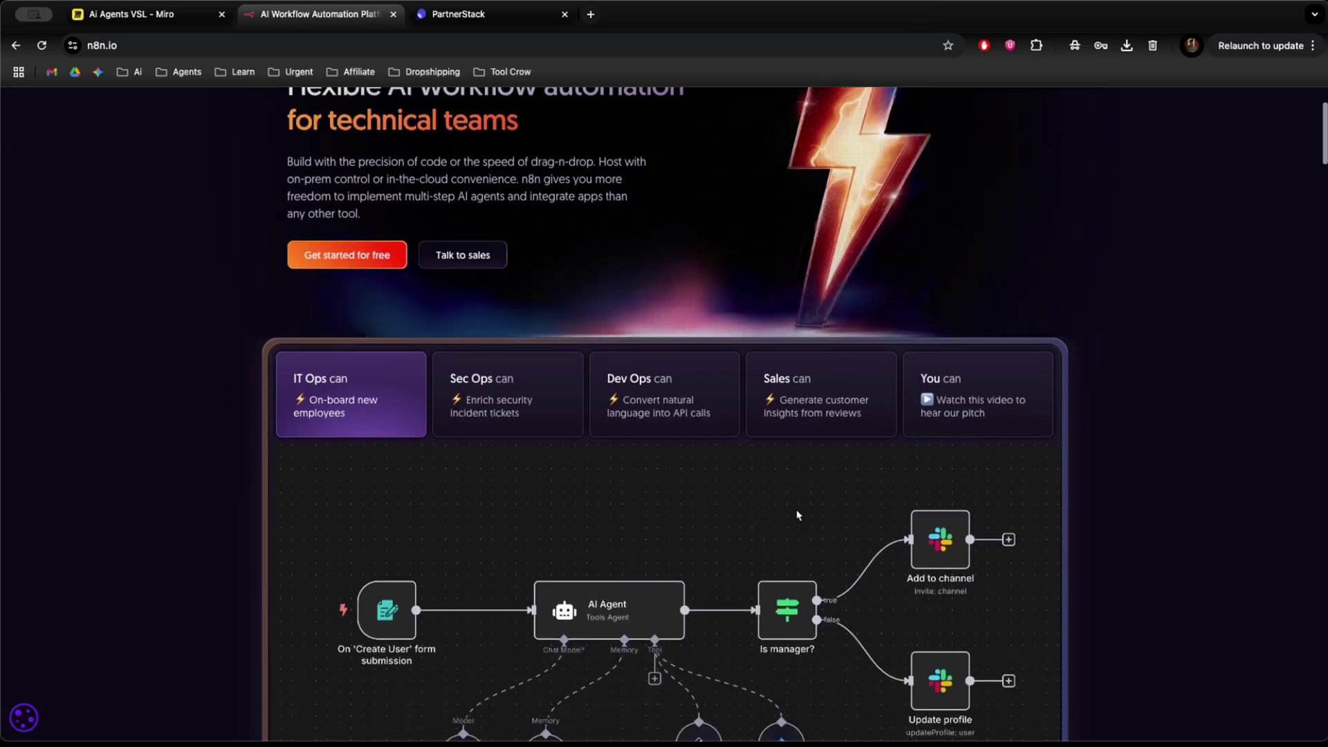
Open the n8n free 14-day trial registration page.
scroll(797, 515, "up", 5)
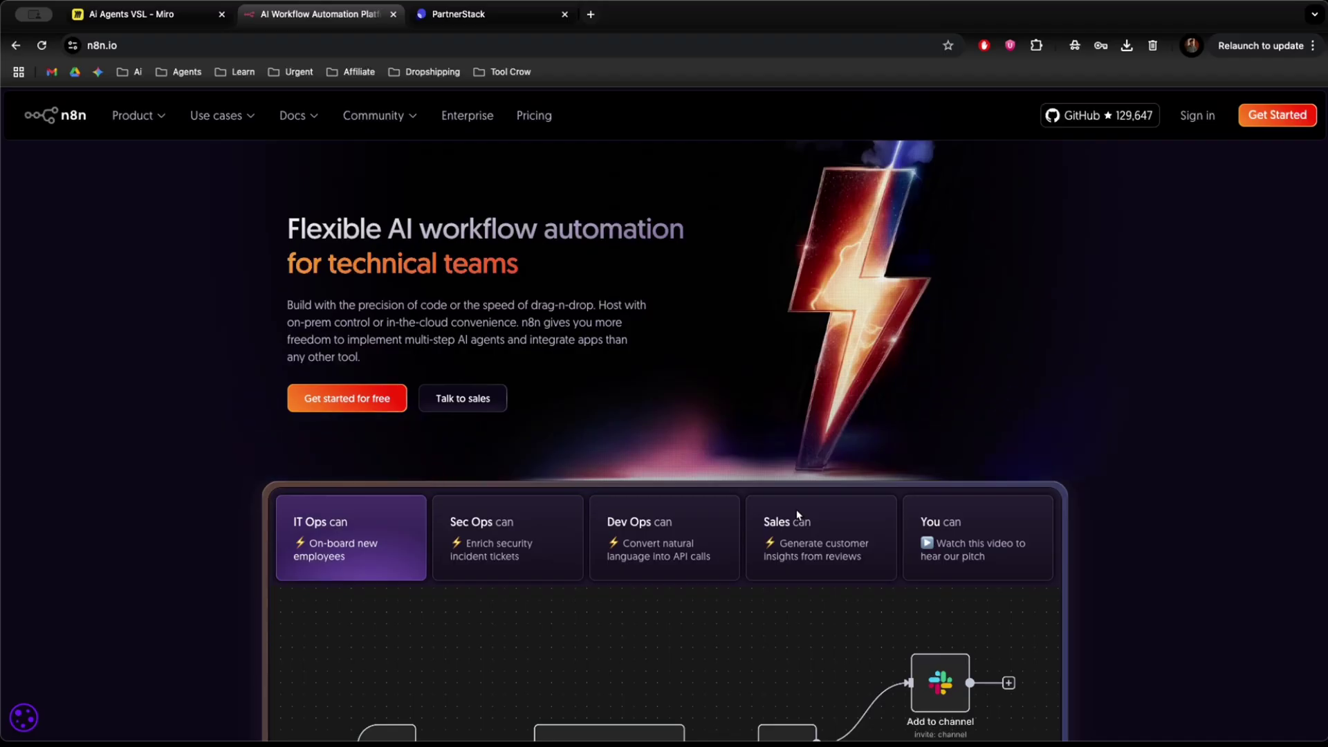
scroll(937, 533, "down", 5)
scroll(936, 545, "up", 5)
left_click(1277, 115)
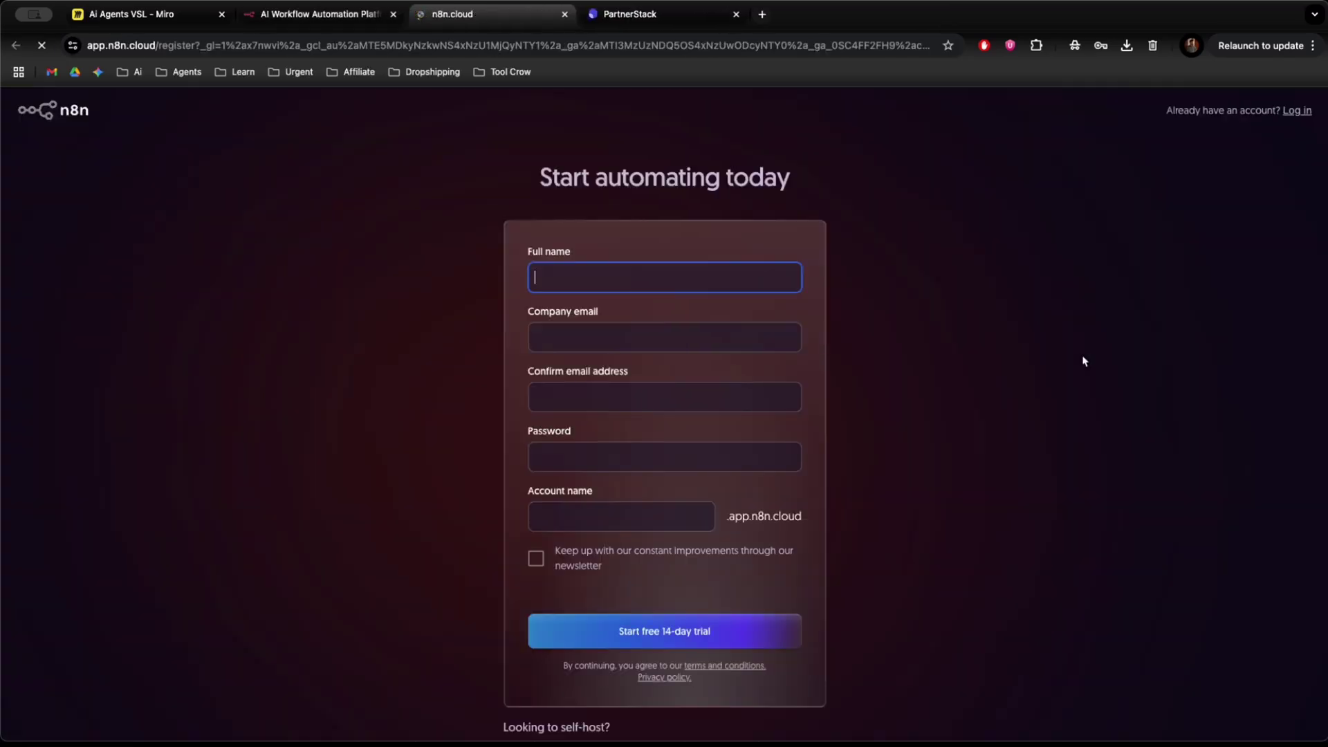
Fill in the full name, company e-mail and account password on the registration form.
left_click(600, 281)
left_click(631, 342)
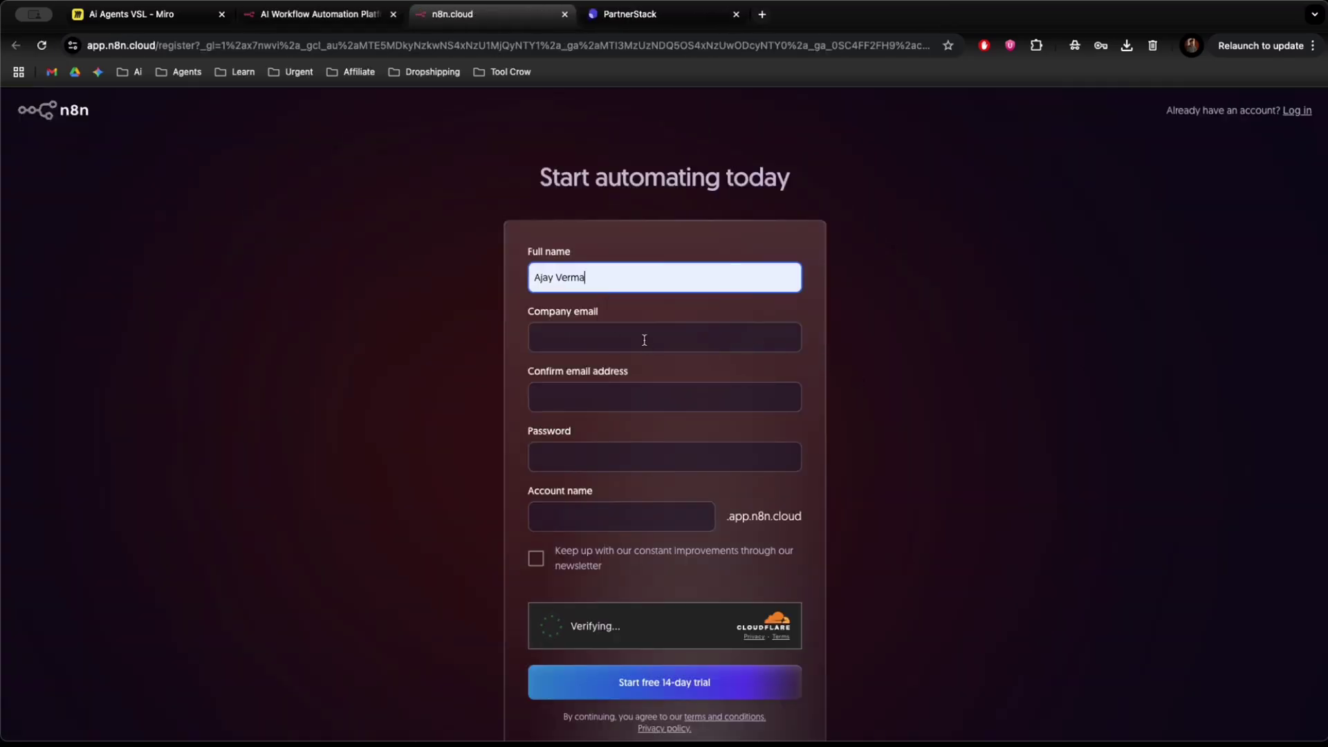
left_click(581, 338)
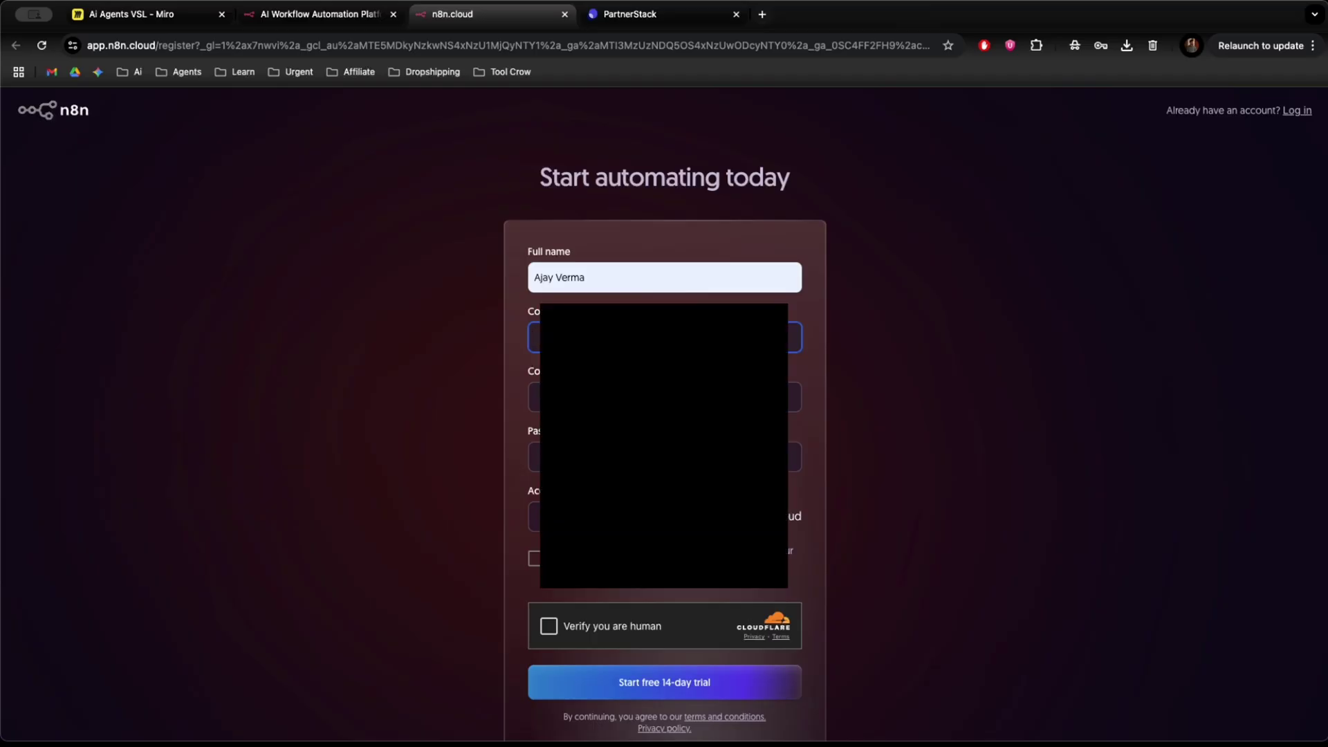
key("Down")
key("Return")
key("Down")
left_click(535, 397)
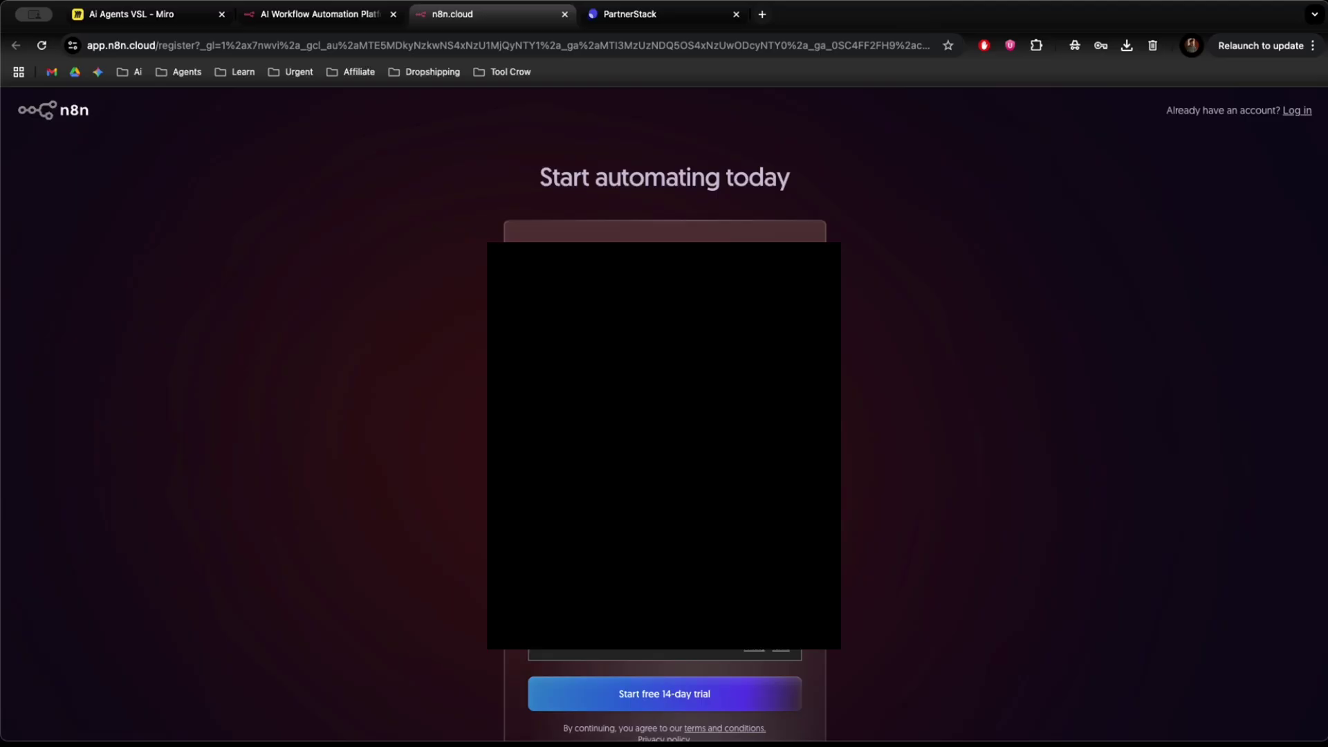
key("Tab")
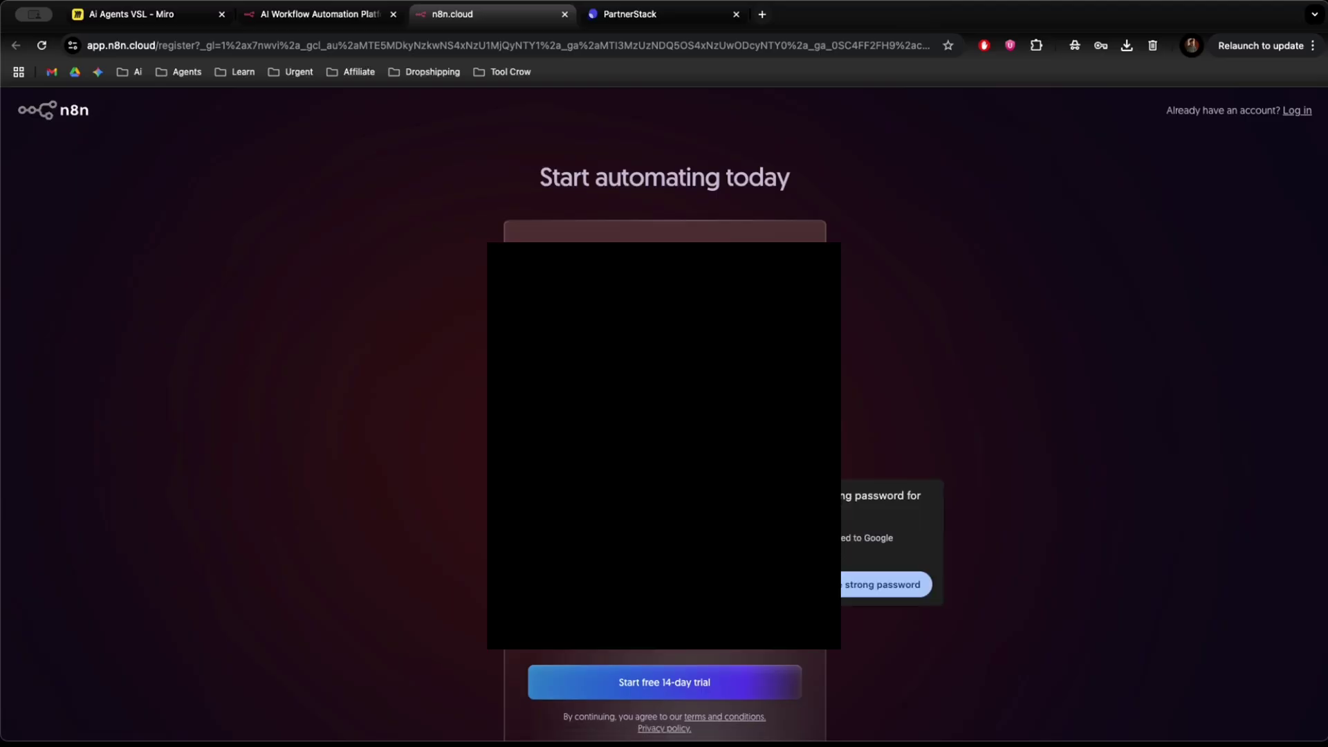
key("Escape")
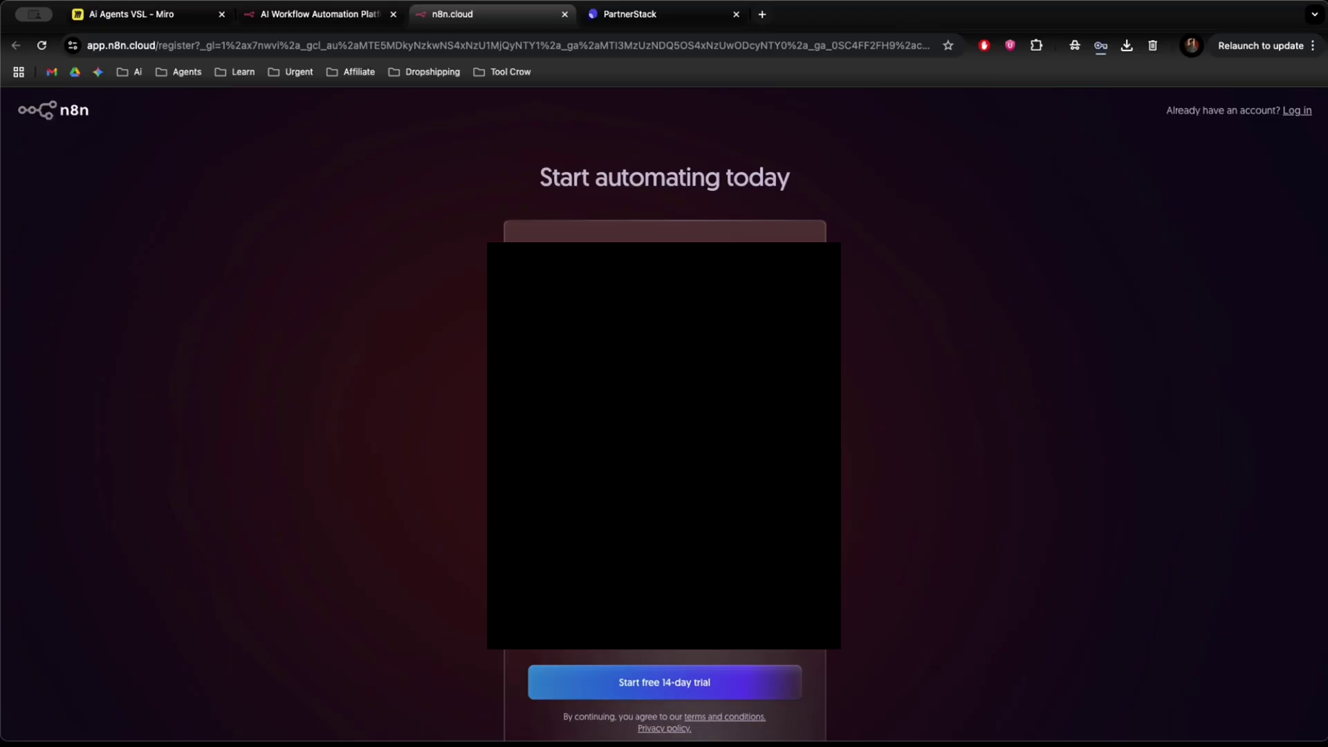
Submit the free 14-day trial registration.
scroll(664, 415, "down", 1)
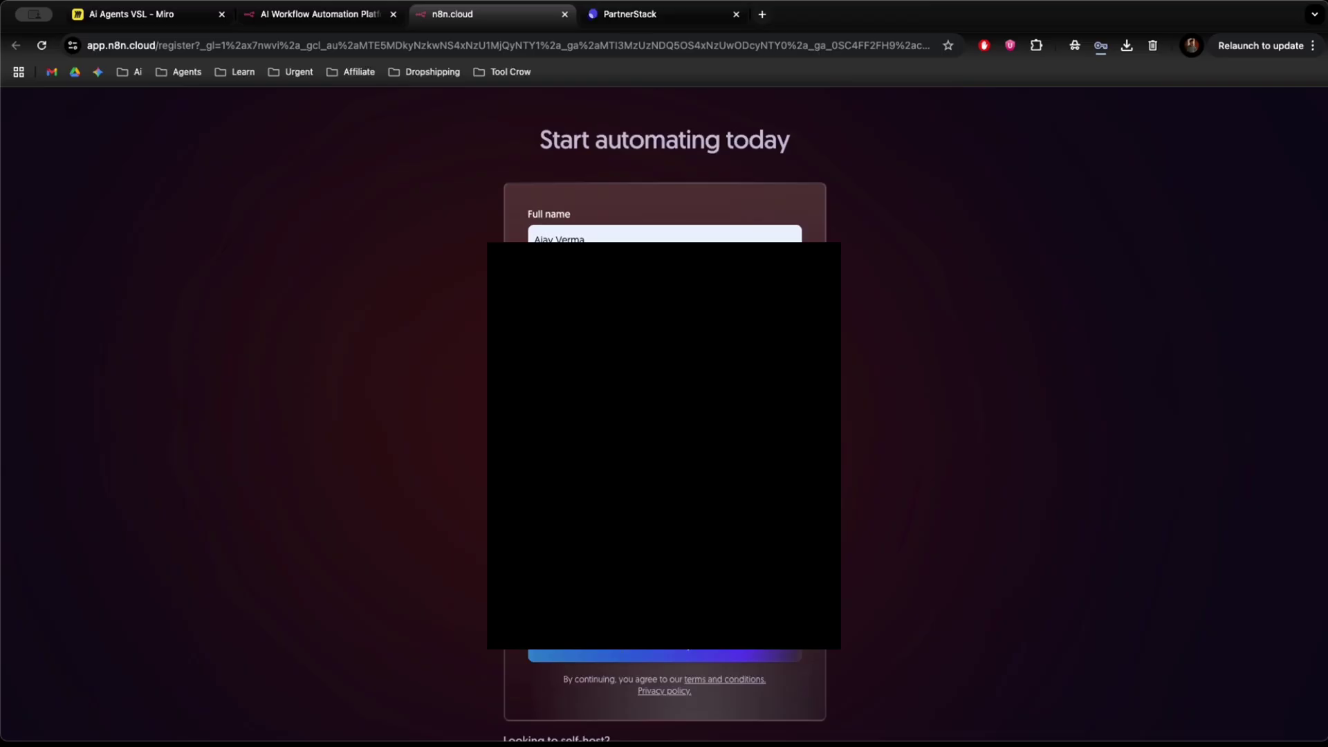
scroll(664, 415, "down", 1)
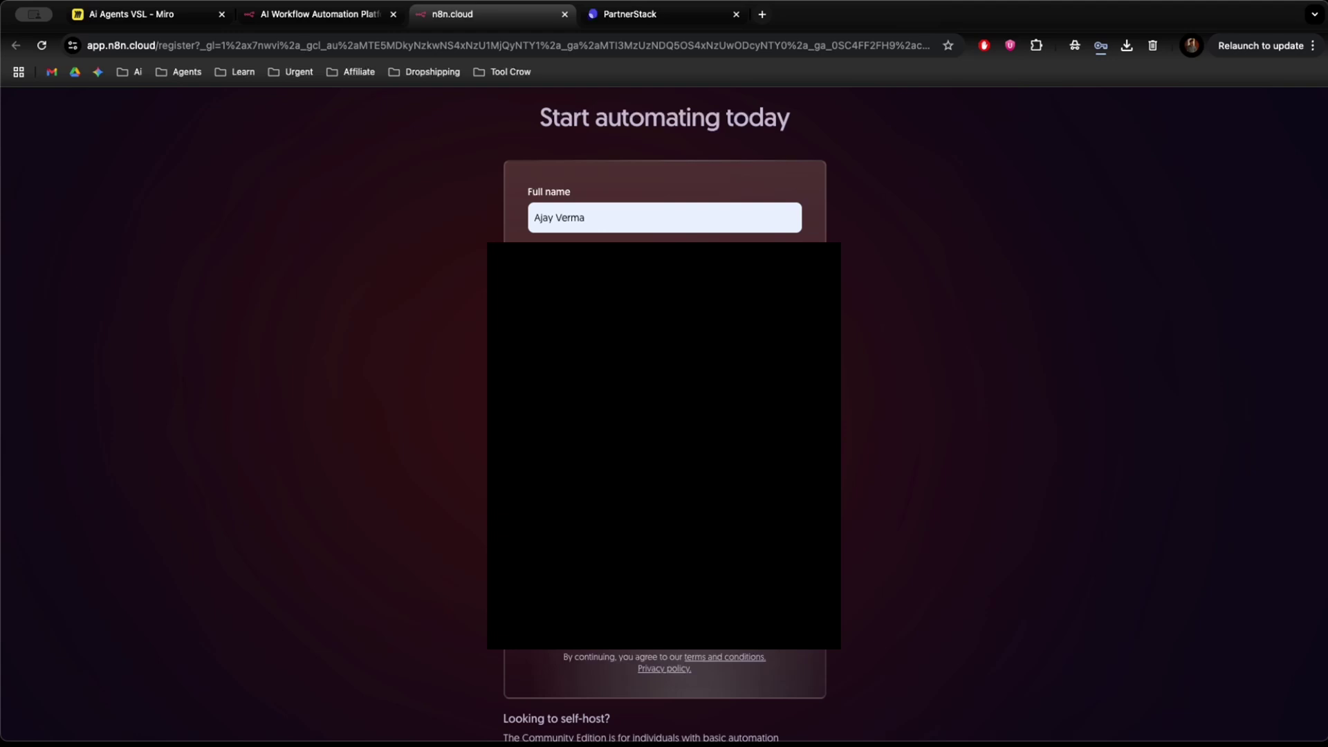
scroll(664, 415, "up", 1)
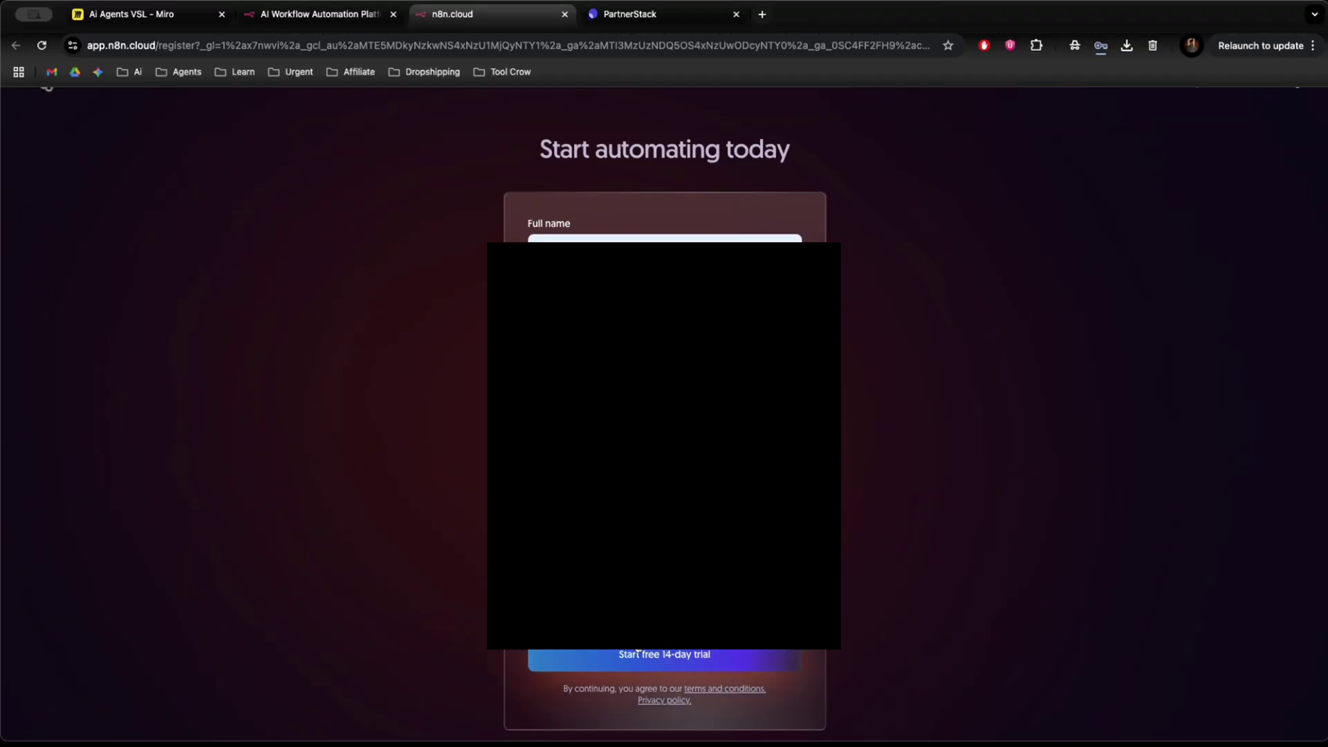
left_click(614, 652)
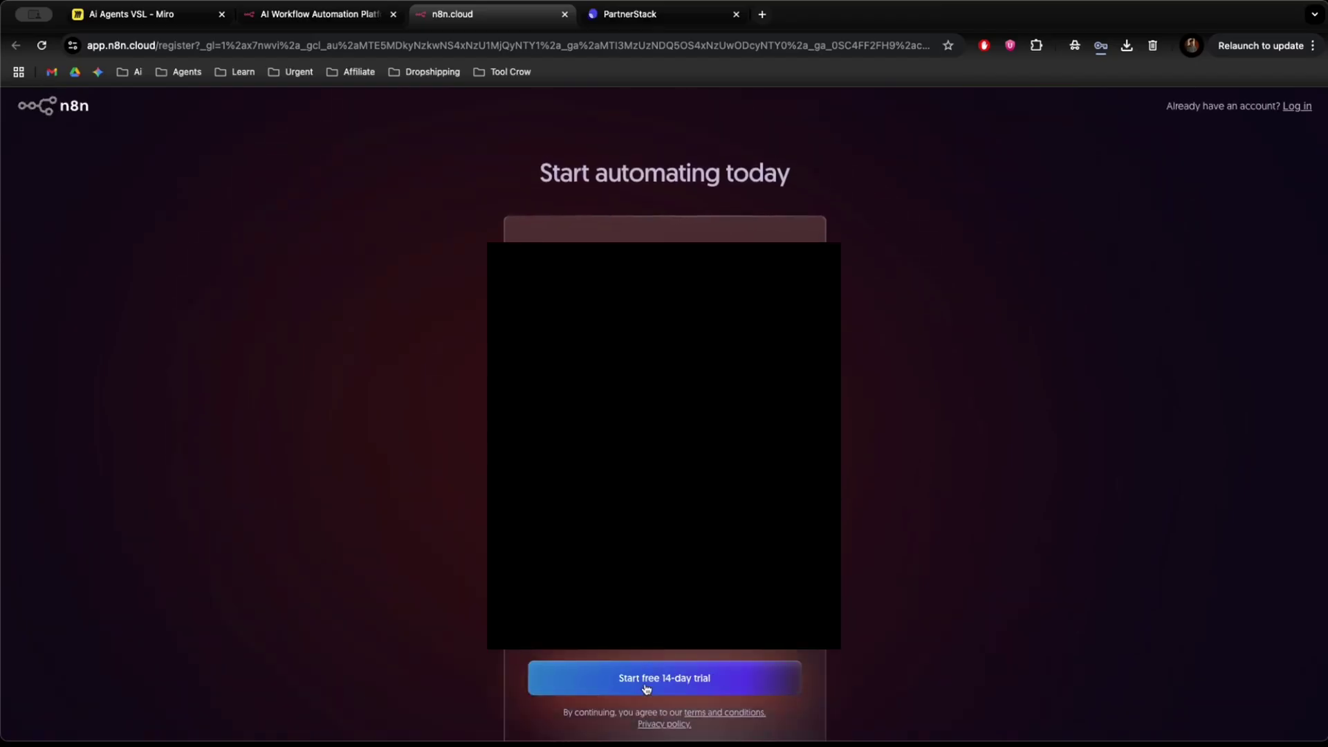
left_click(643, 686)
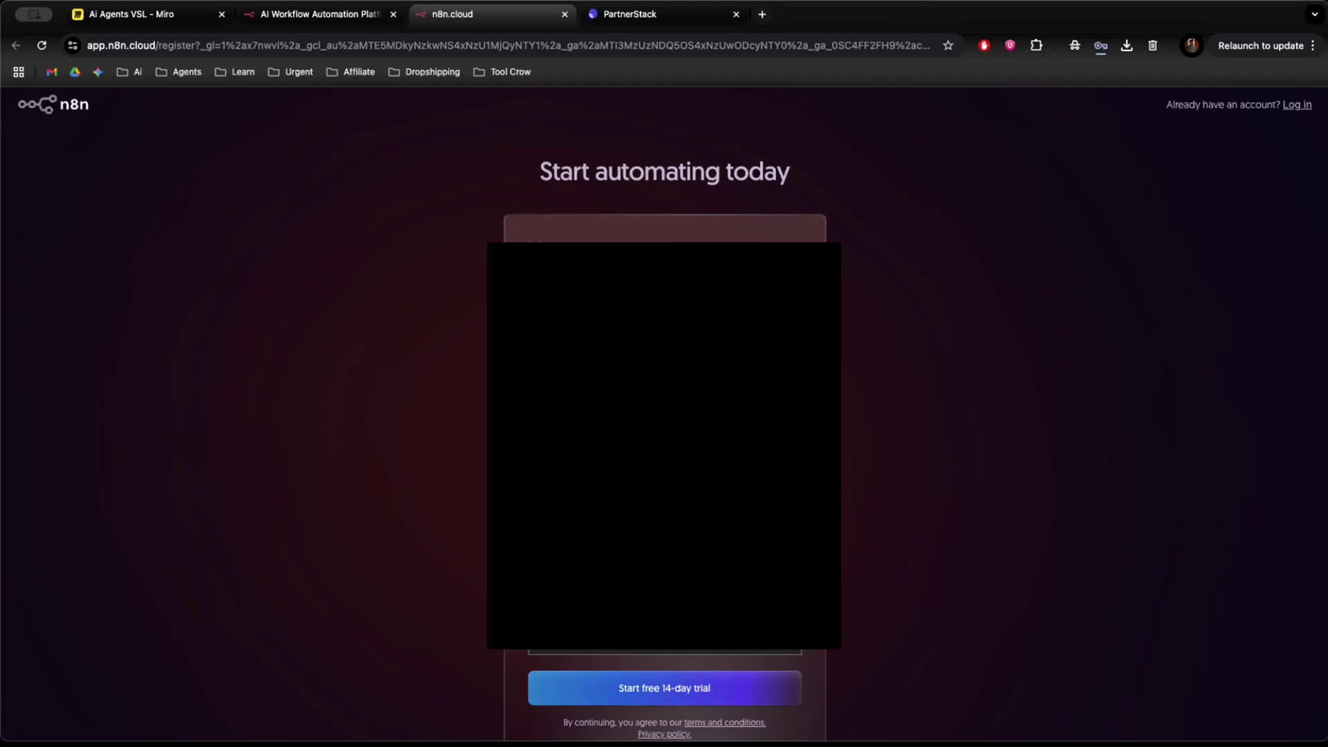
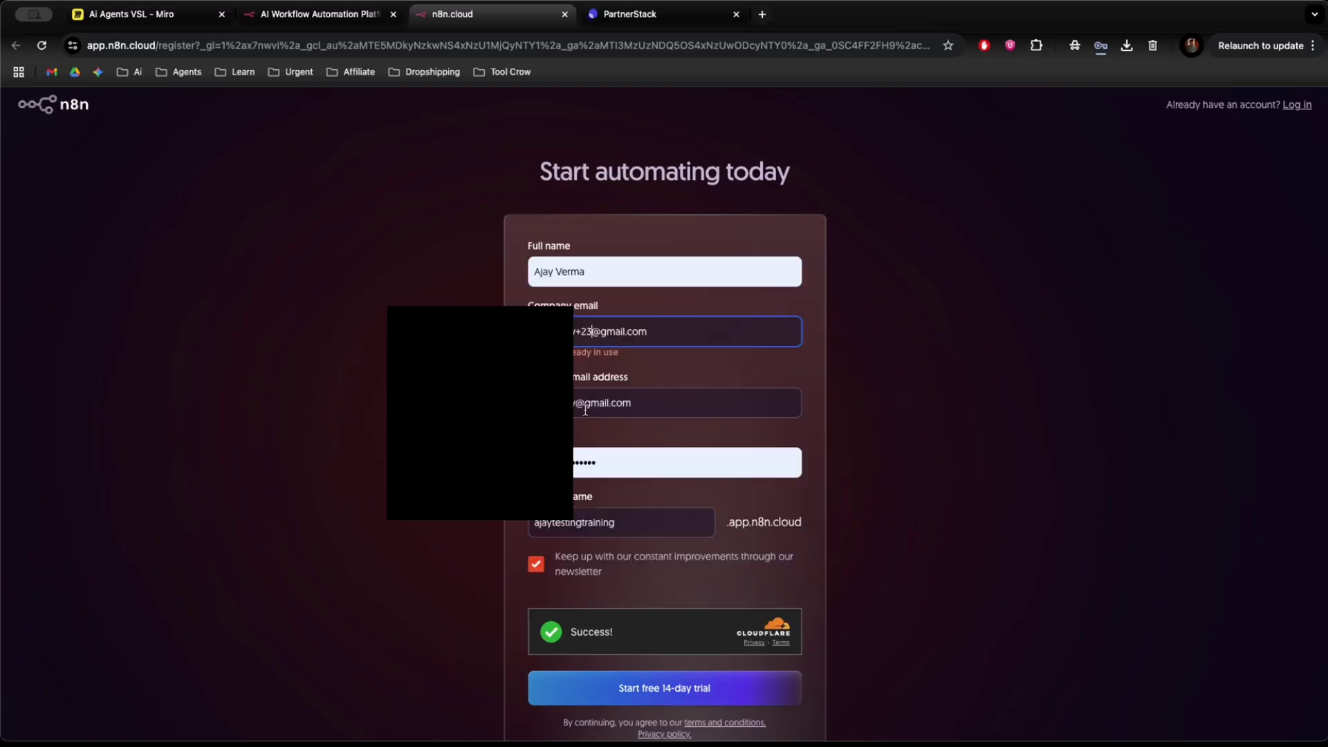
Correct the e-mail and its confirmation field, then resubmit the registration.
left_click(580, 410)
type("+23")
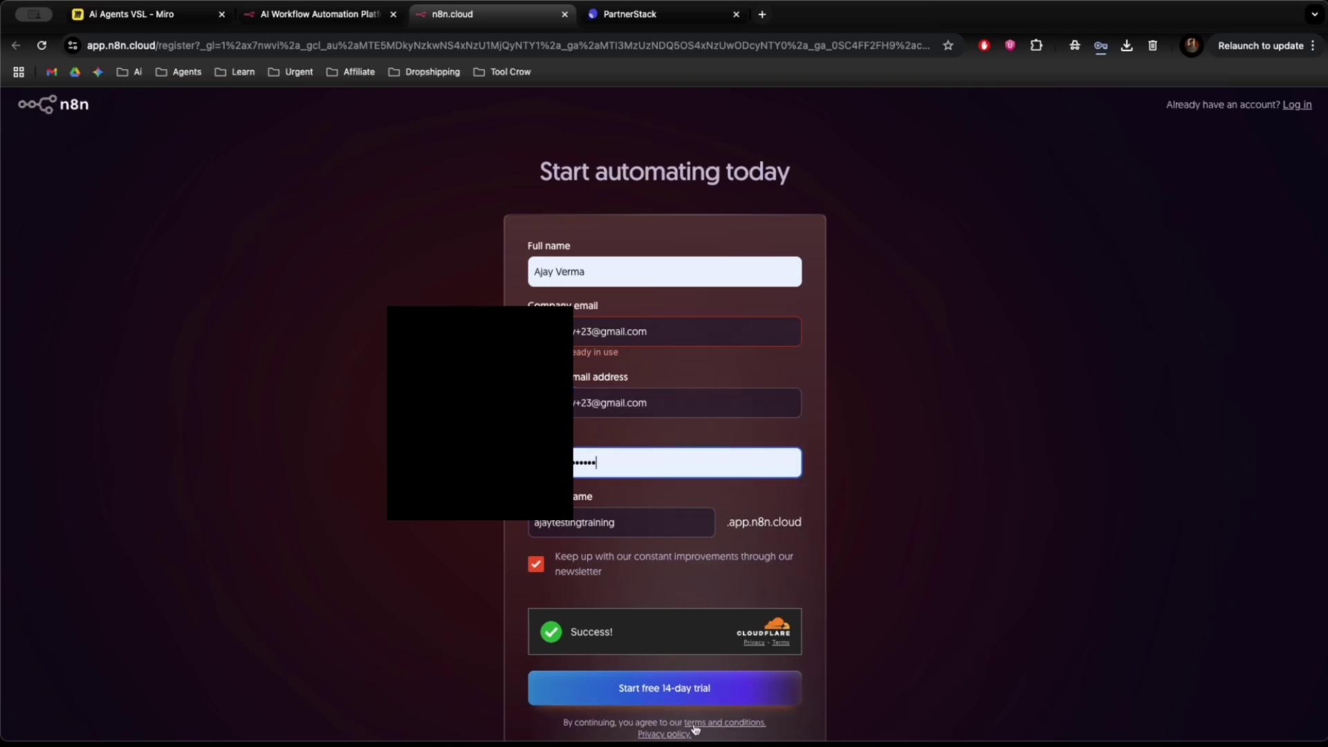
left_click(665, 698)
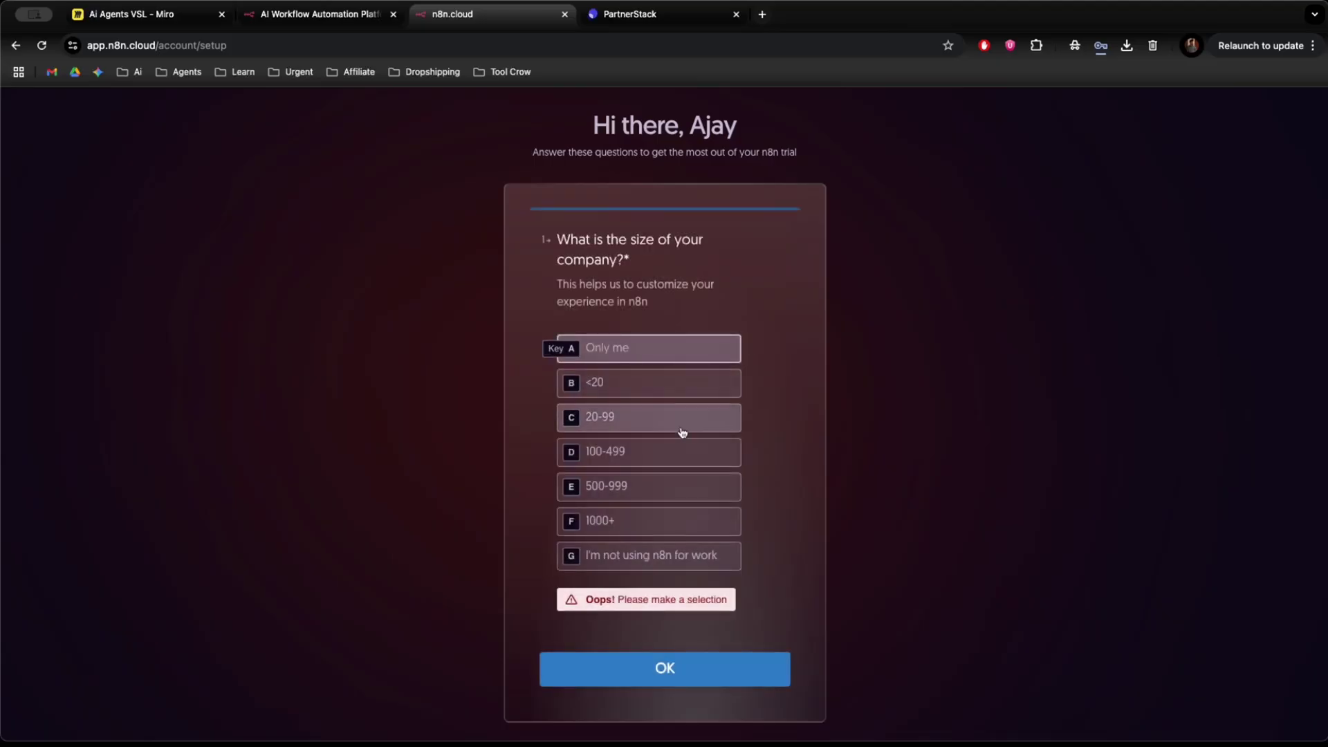
Answer the survey: under 20 employees, Engineering, Automation agency, webhook-familiar; then enter the workspace.
key("b")
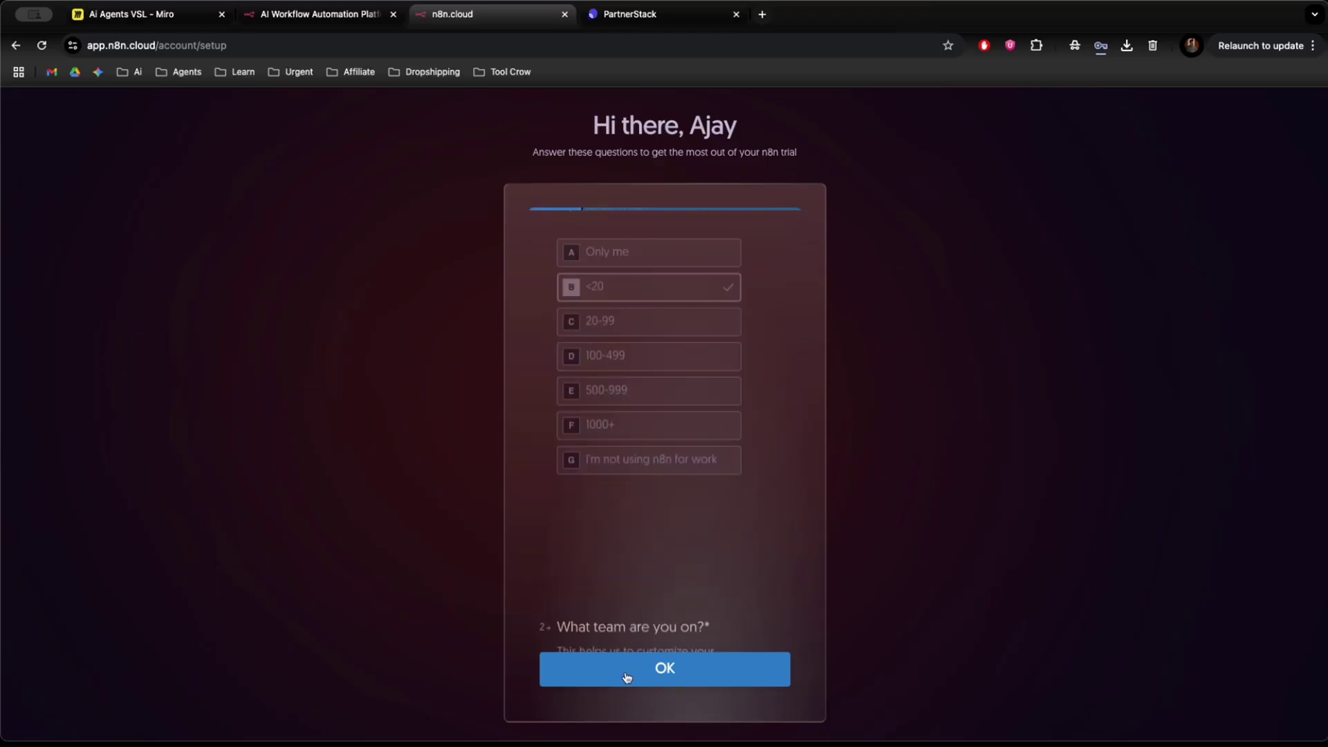
left_click(626, 669)
key("e")
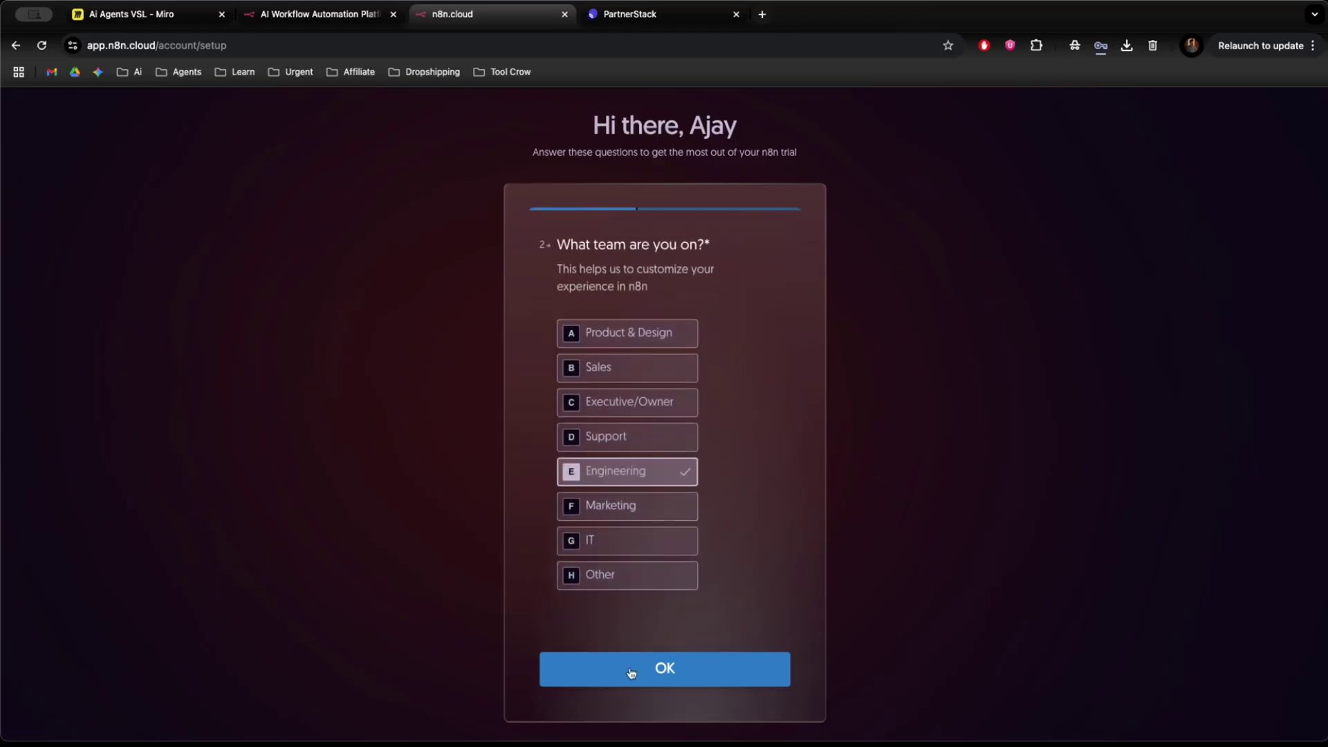
left_click(671, 670)
left_click(634, 500)
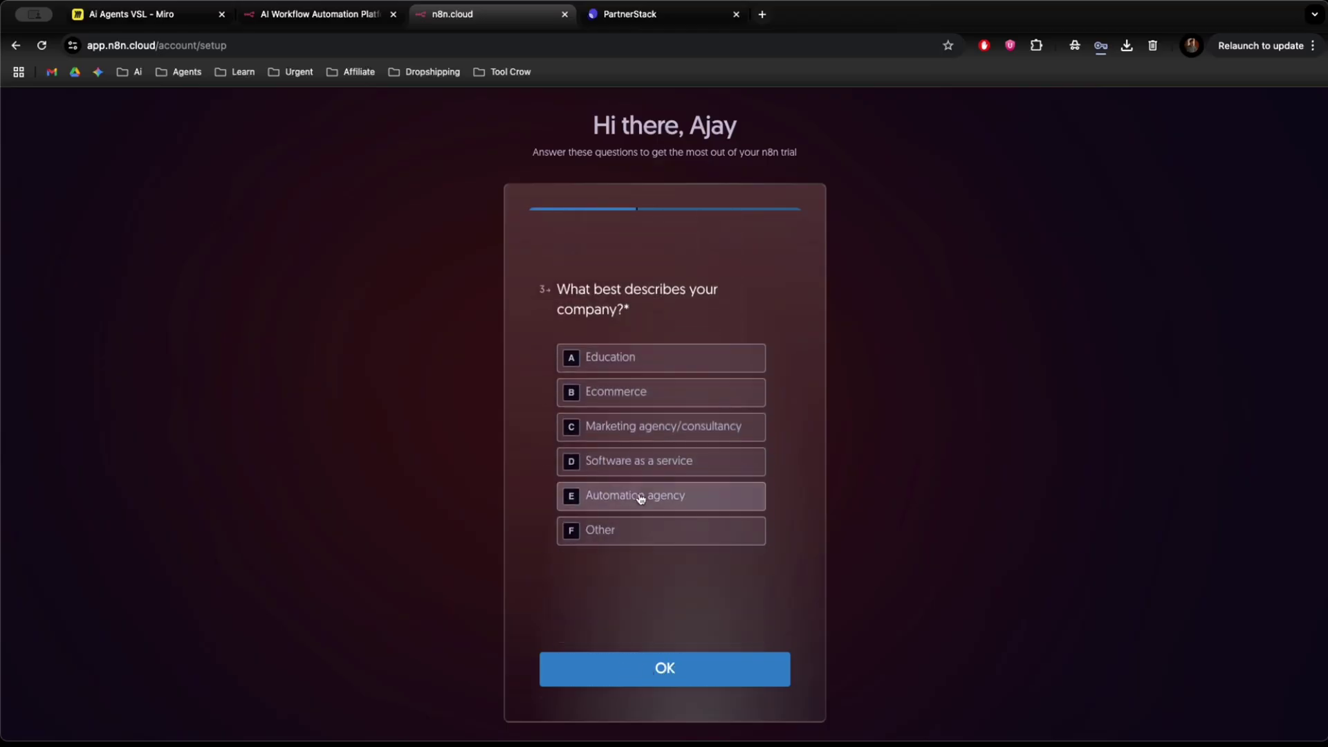
left_click(608, 529)
left_click(667, 674)
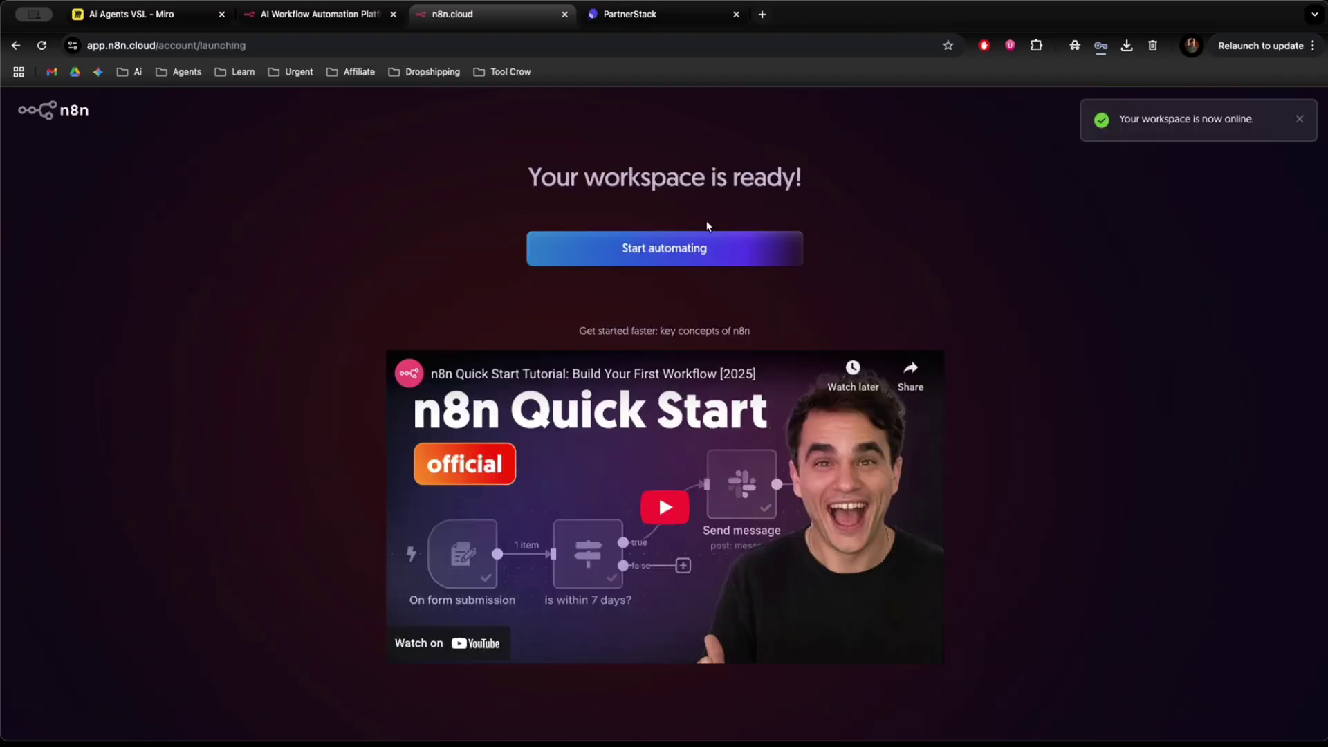
left_click(647, 256)
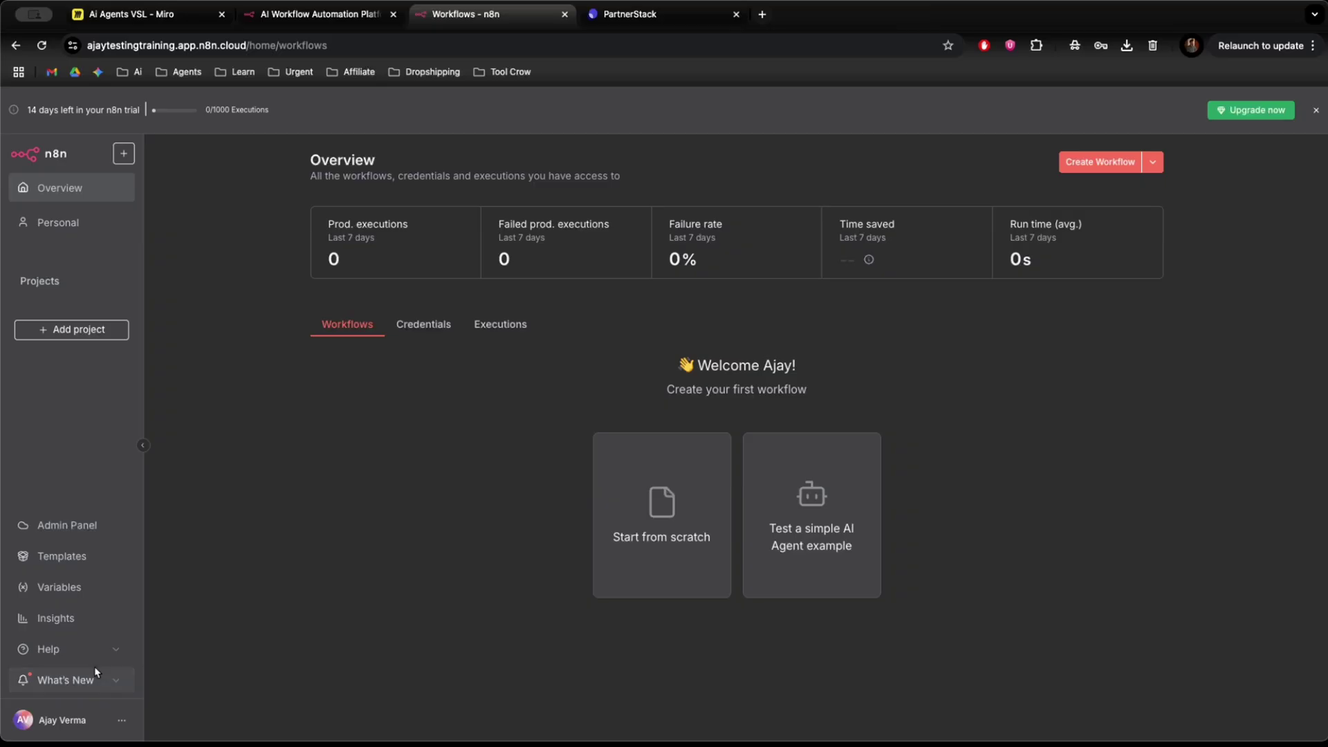
Start a blank workflow from scratch and bring up its trigger options.
left_click(675, 493)
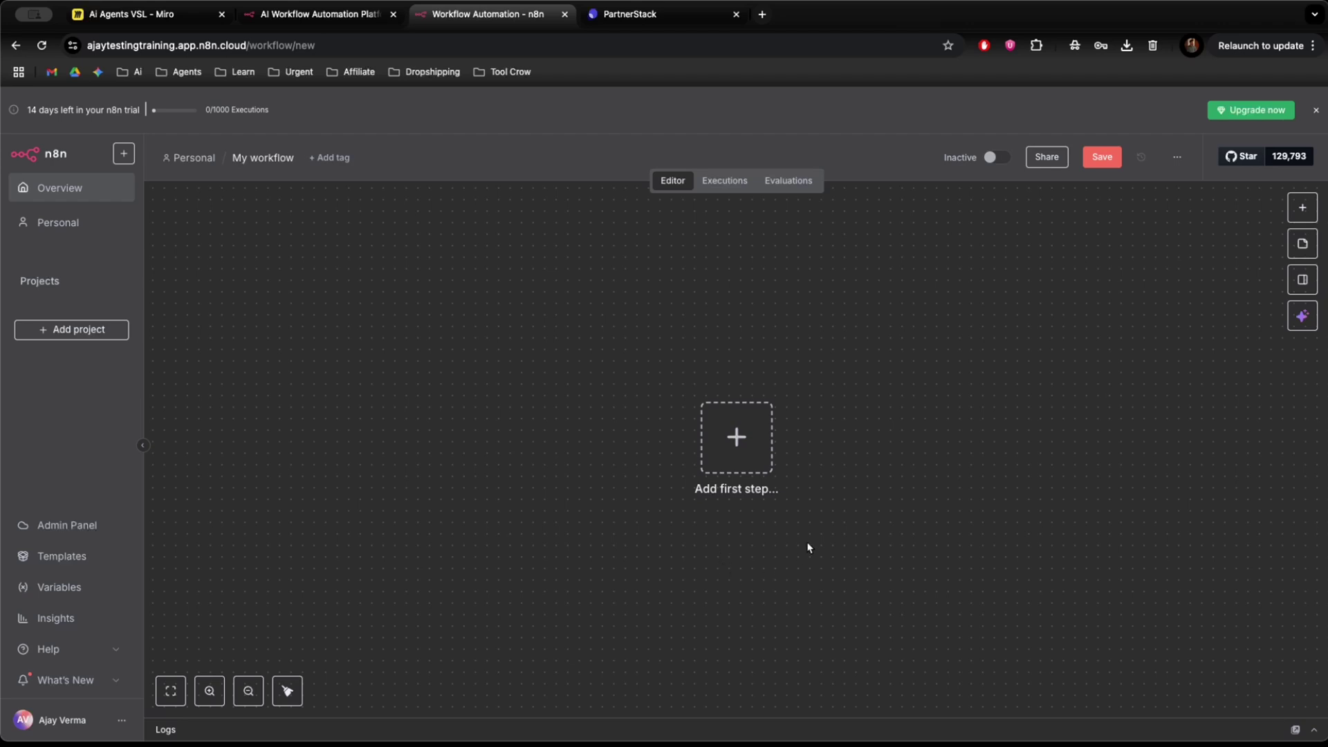
left_click(755, 467)
left_click(830, 456)
Add an On form submission trigger and move the node toward the canvas centre.
left_click(763, 451)
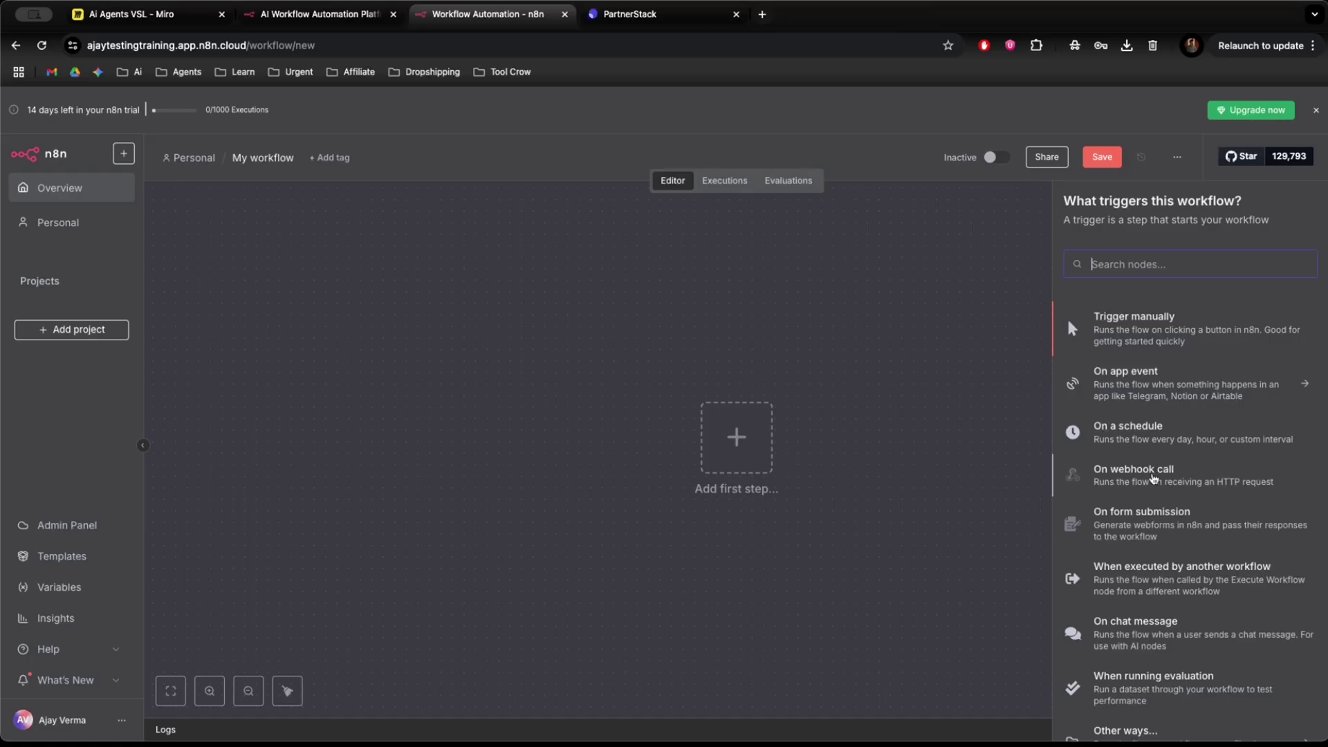
scroll(1156, 511, "down", 1)
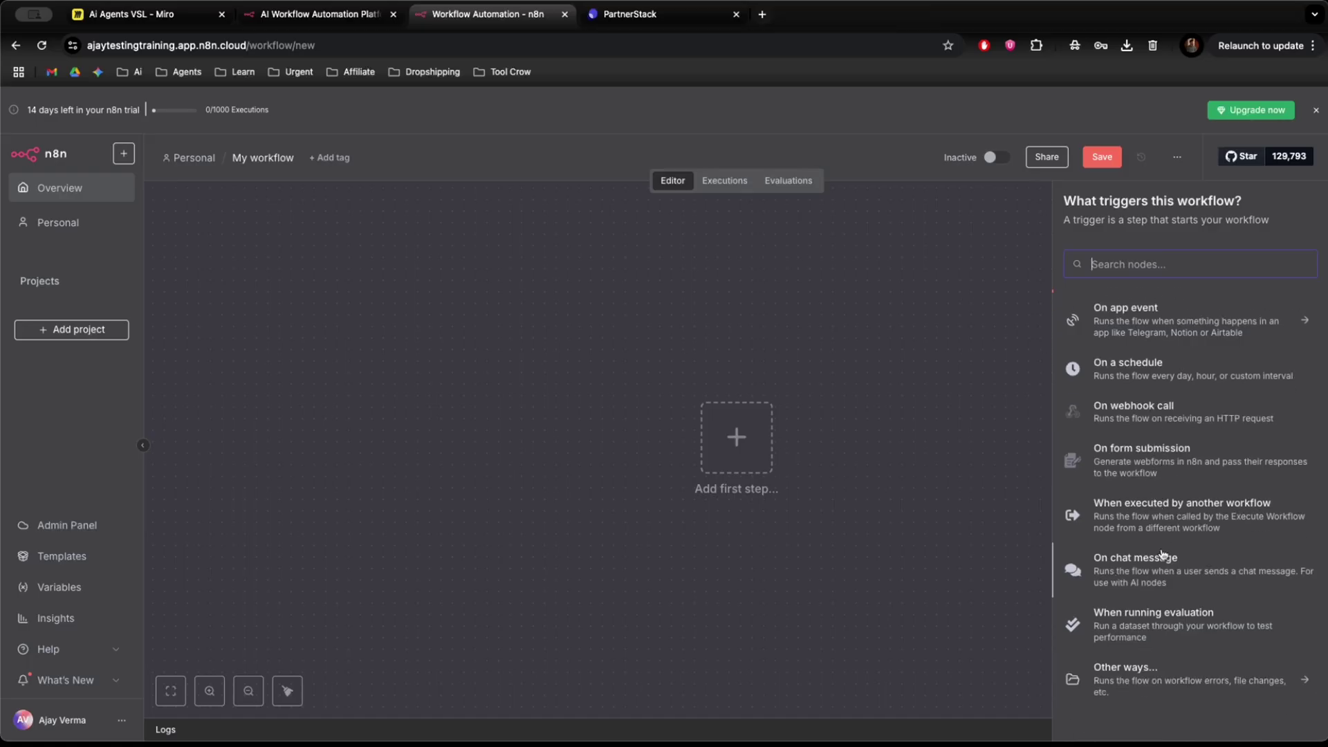
scroll(1160, 557, "up", 1)
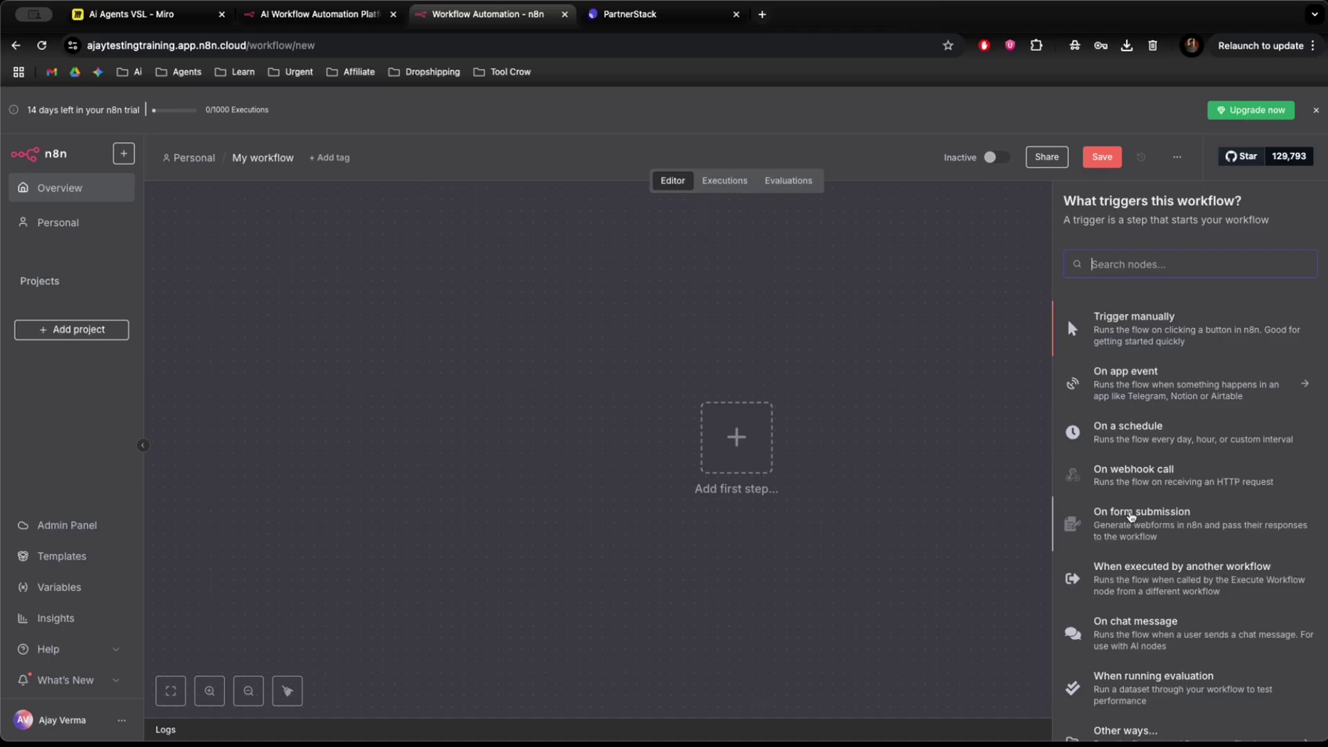
left_click(1131, 515)
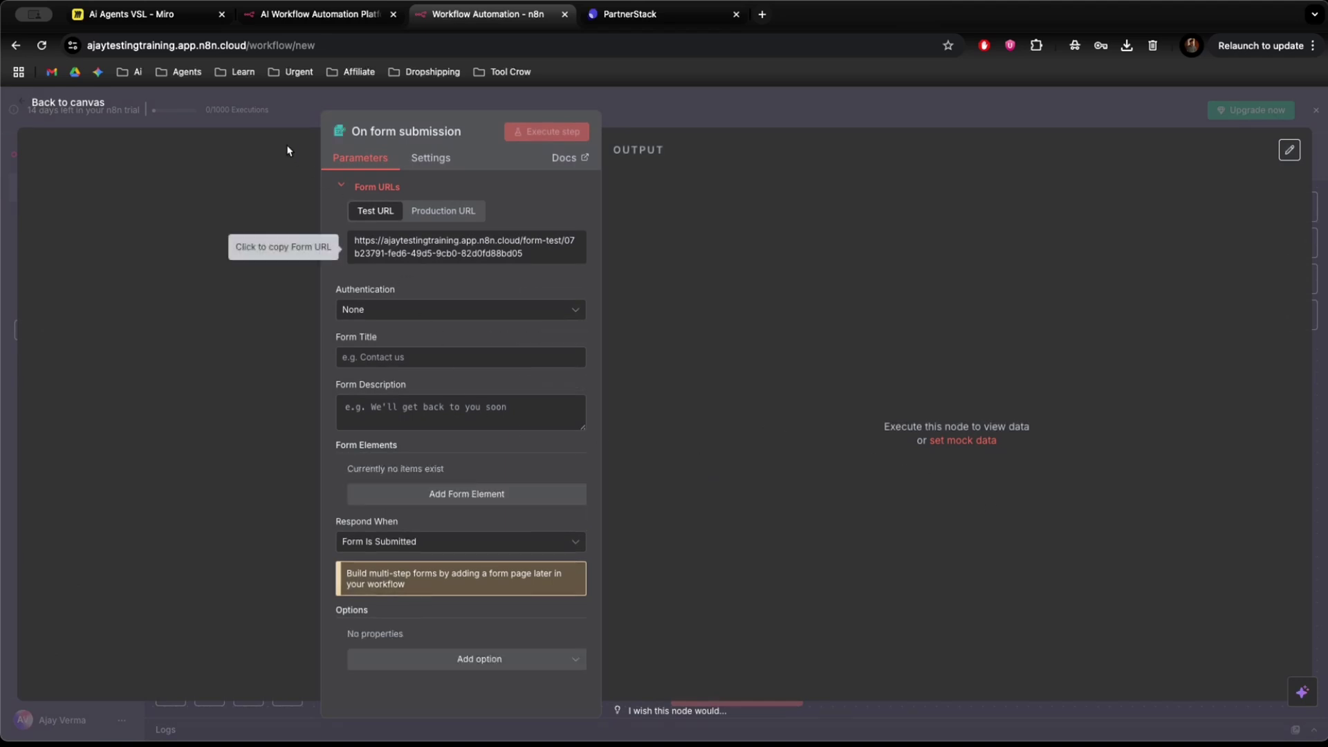
left_click(288, 151)
scroll(724, 494, "right", 5)
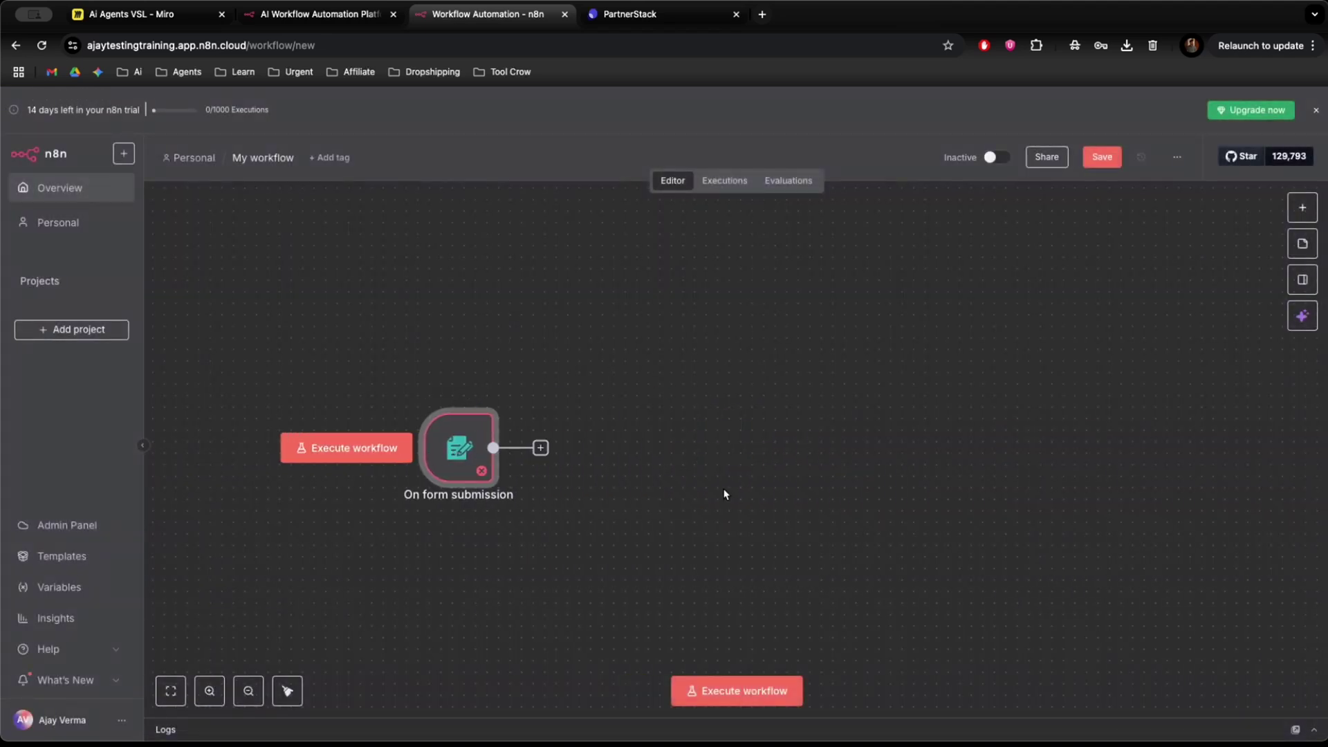
left_click_drag(477, 463, 576, 463)
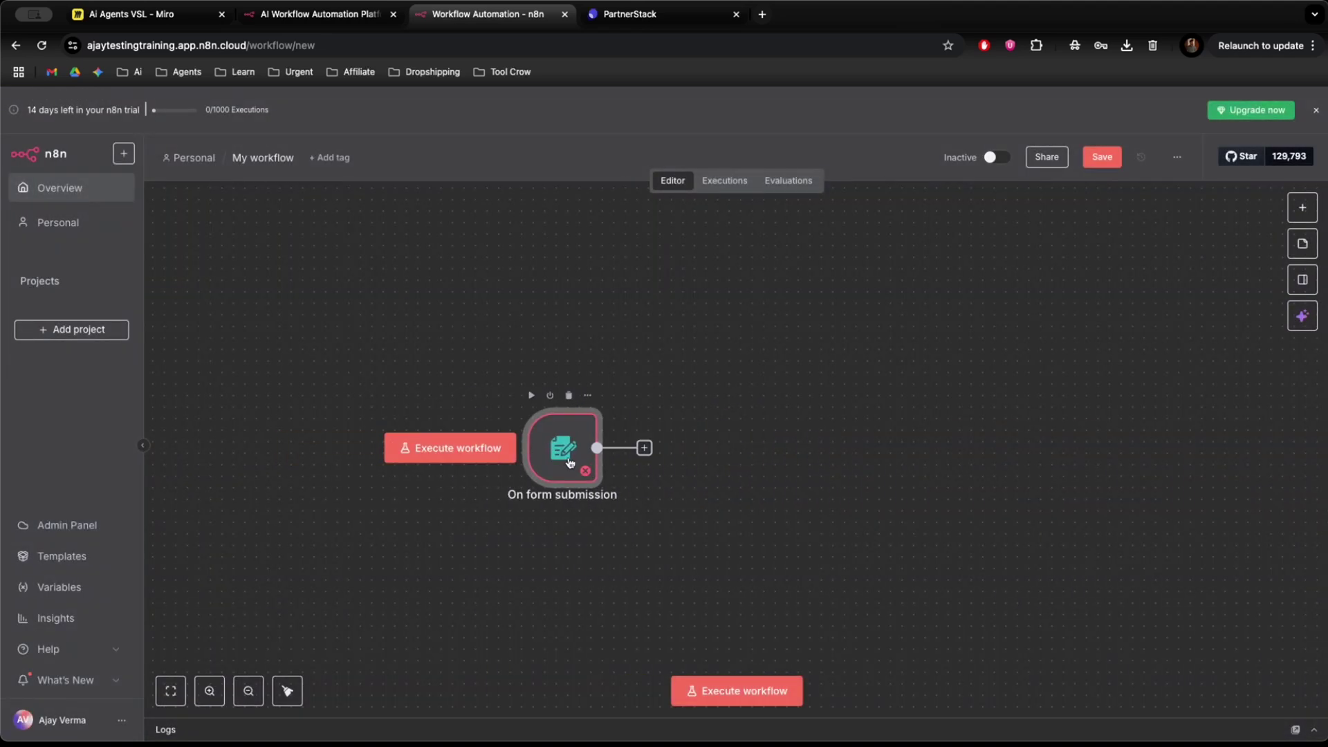
Try searching 'sheet' in the next-step panel after the form trigger, then close it.
left_click(645, 448)
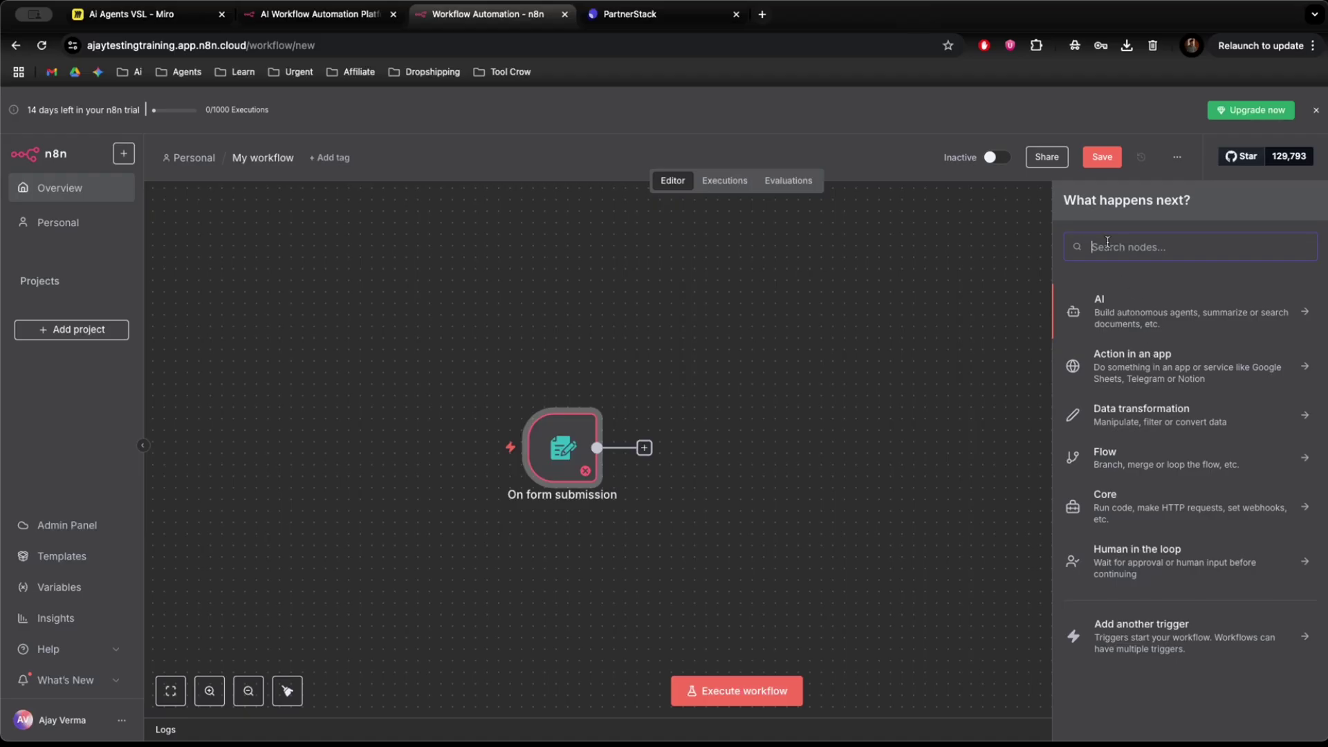
type("sheet")
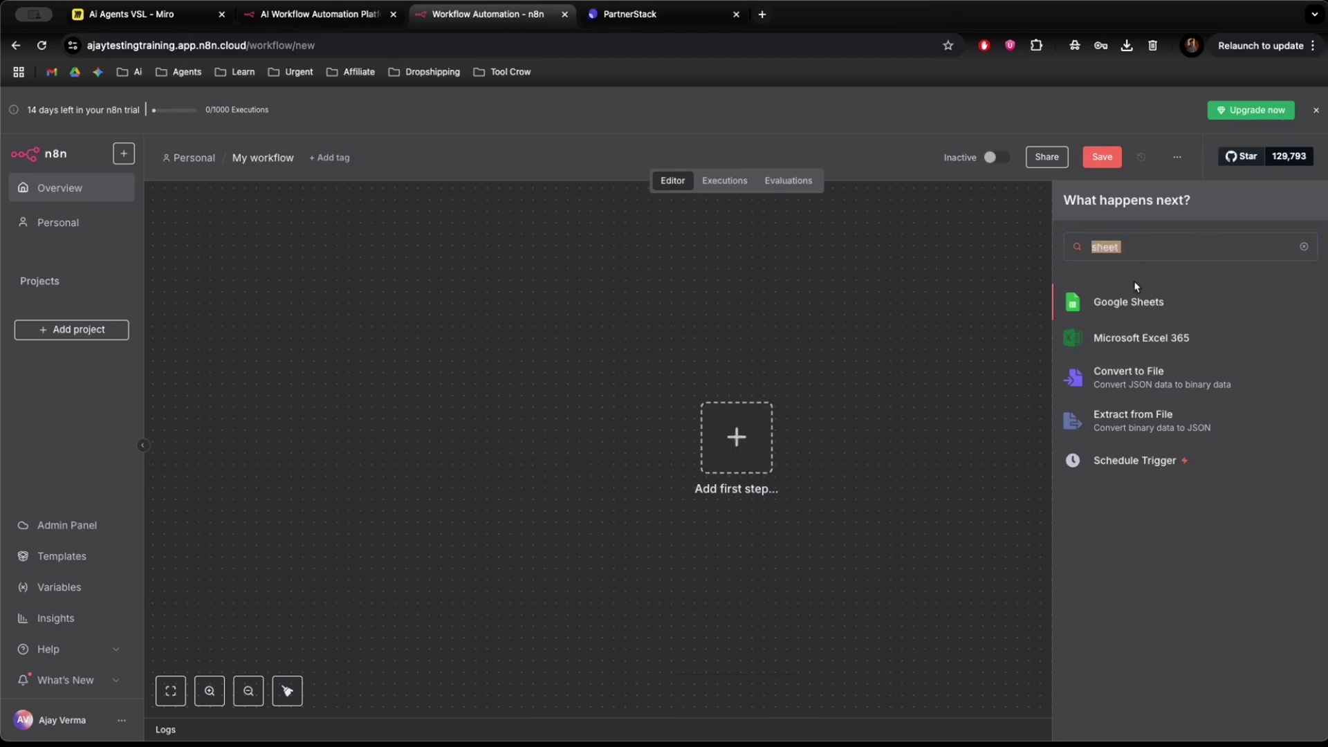
left_click(891, 422)
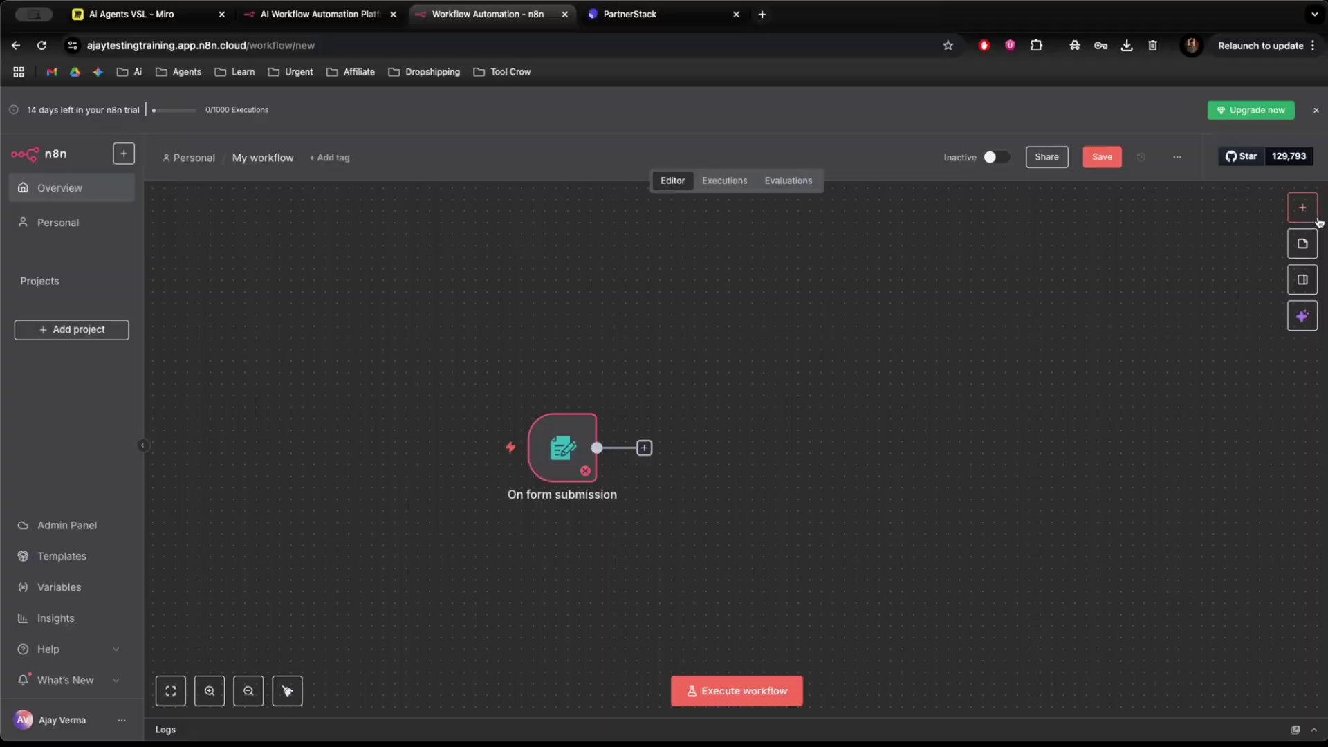
Reopen the form trigger's next-step list and browse the Action in an app list.
left_click(641, 443)
left_click(643, 448)
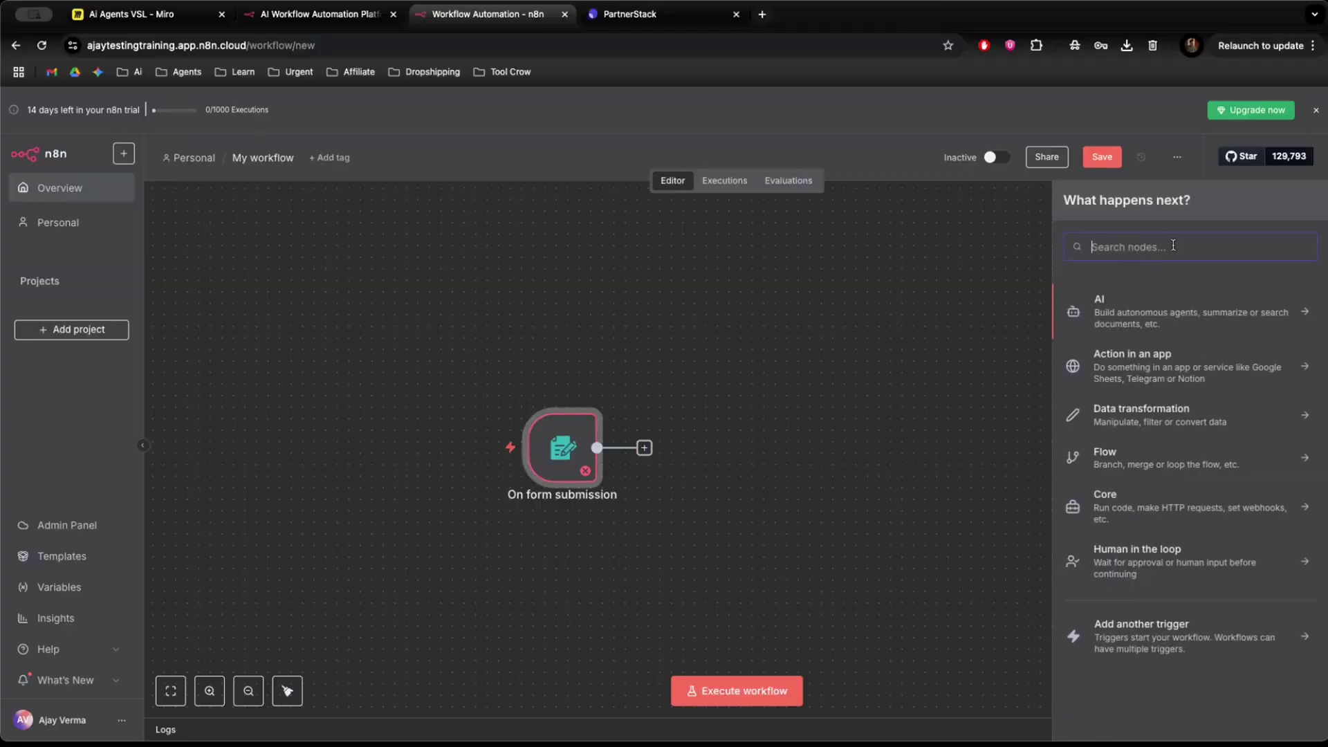
left_click(1168, 364)
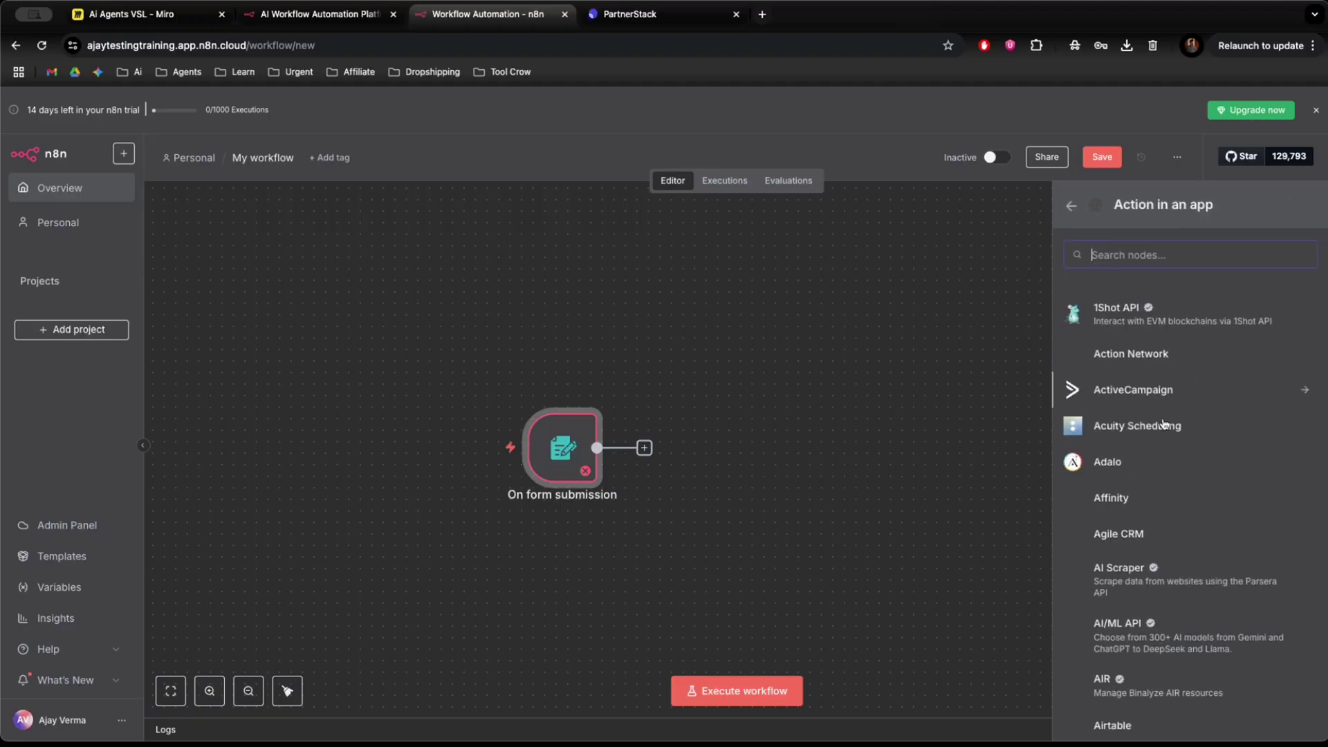
scroll(1162, 429, "down", 20)
scroll(1156, 489, "down", 20)
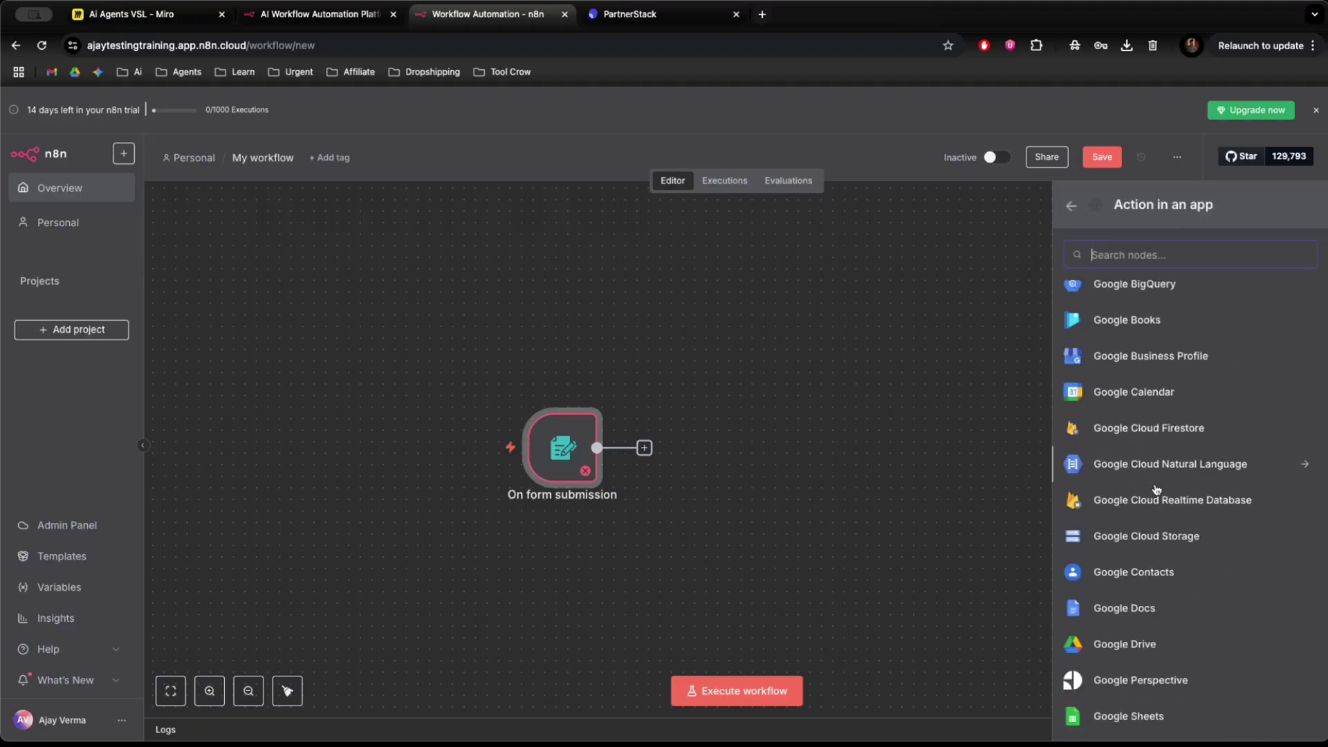
scroll(1156, 490, "down", 20)
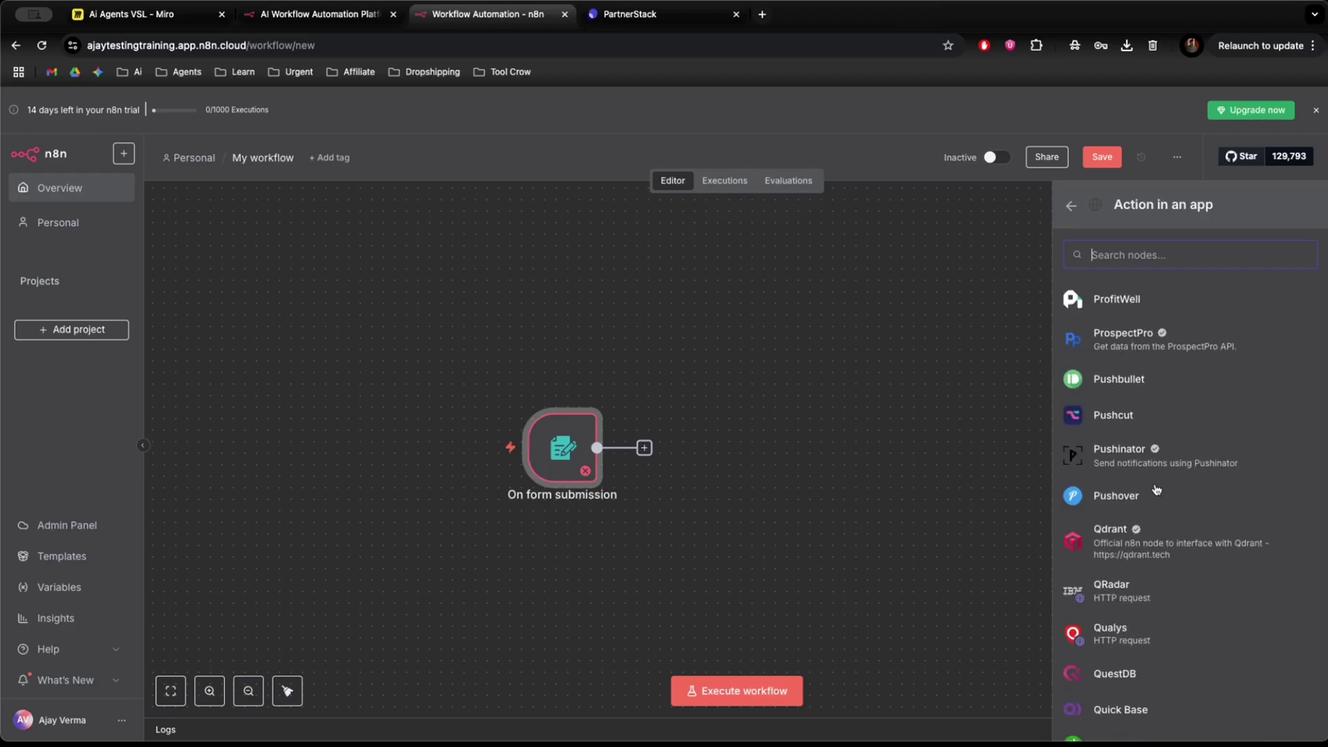
scroll(1157, 489, "down", 10)
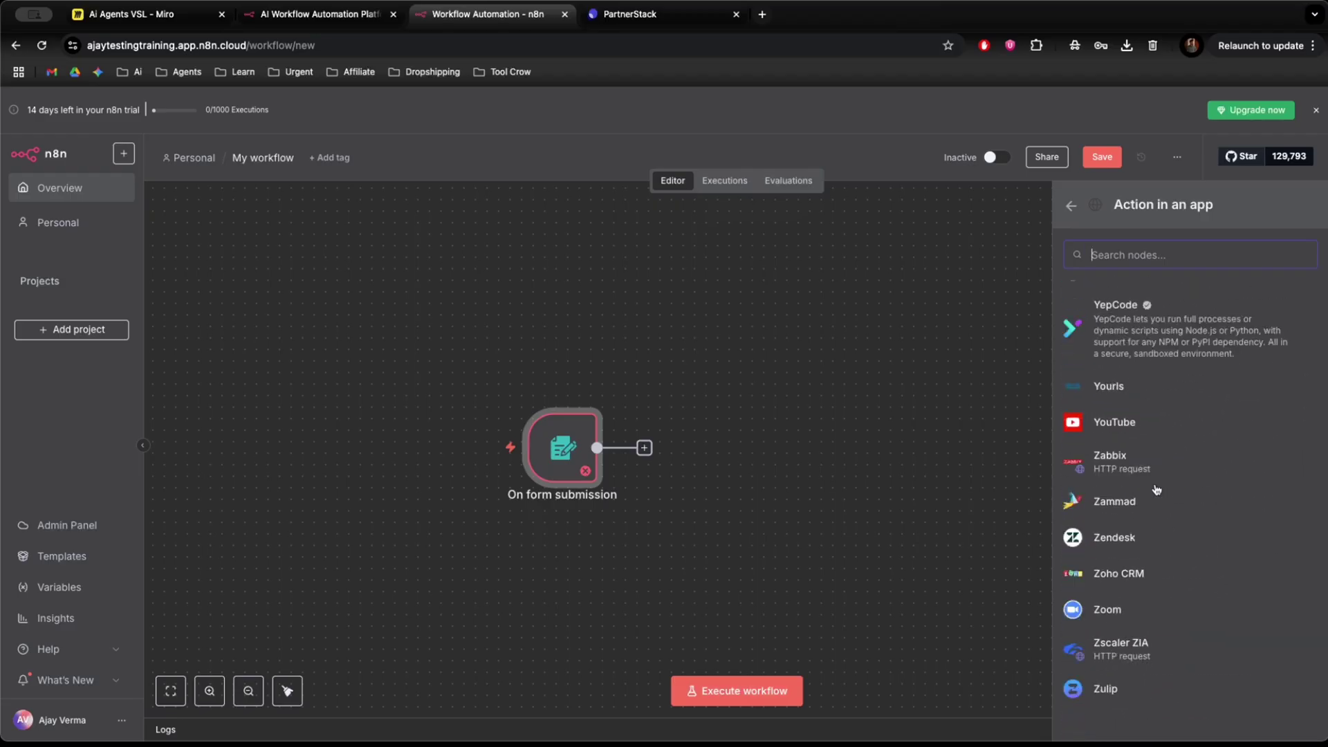
scroll(1156, 489, "up", 20)
scroll(1156, 490, "up", 20)
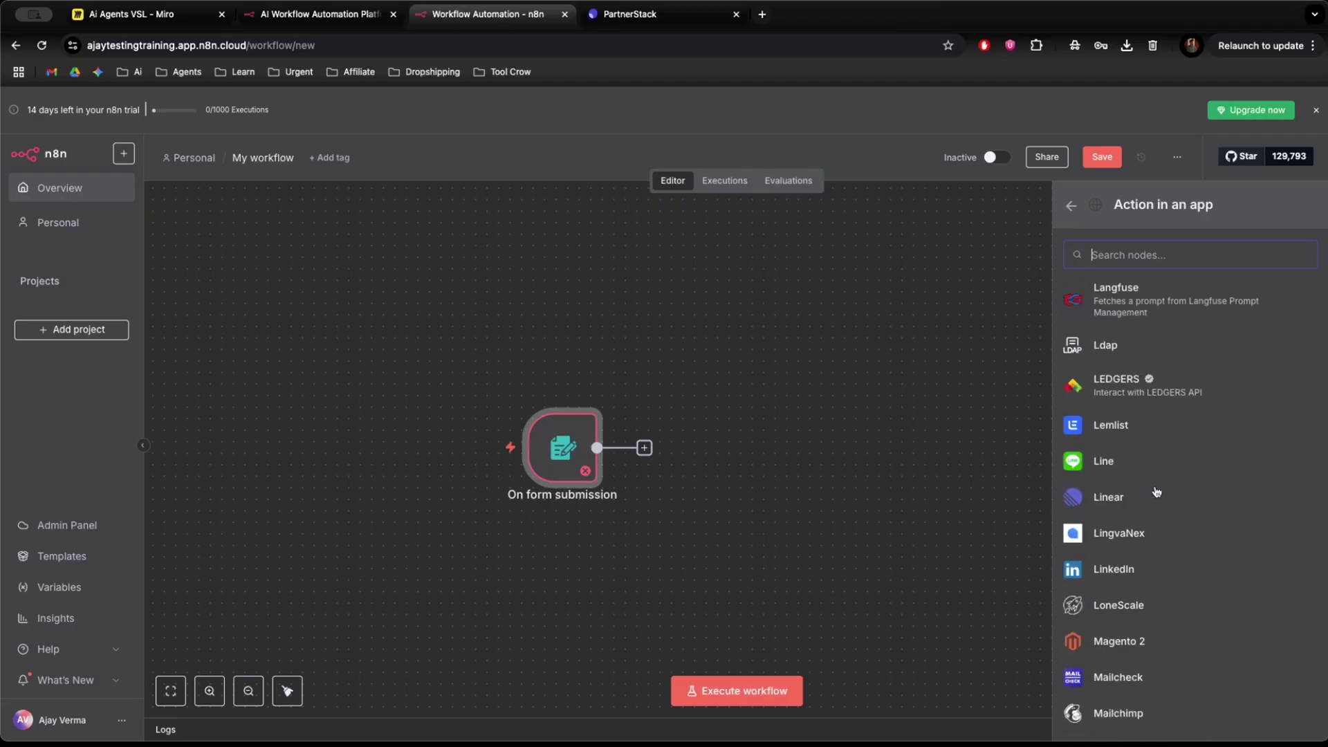
scroll(1179, 569, "up", 5)
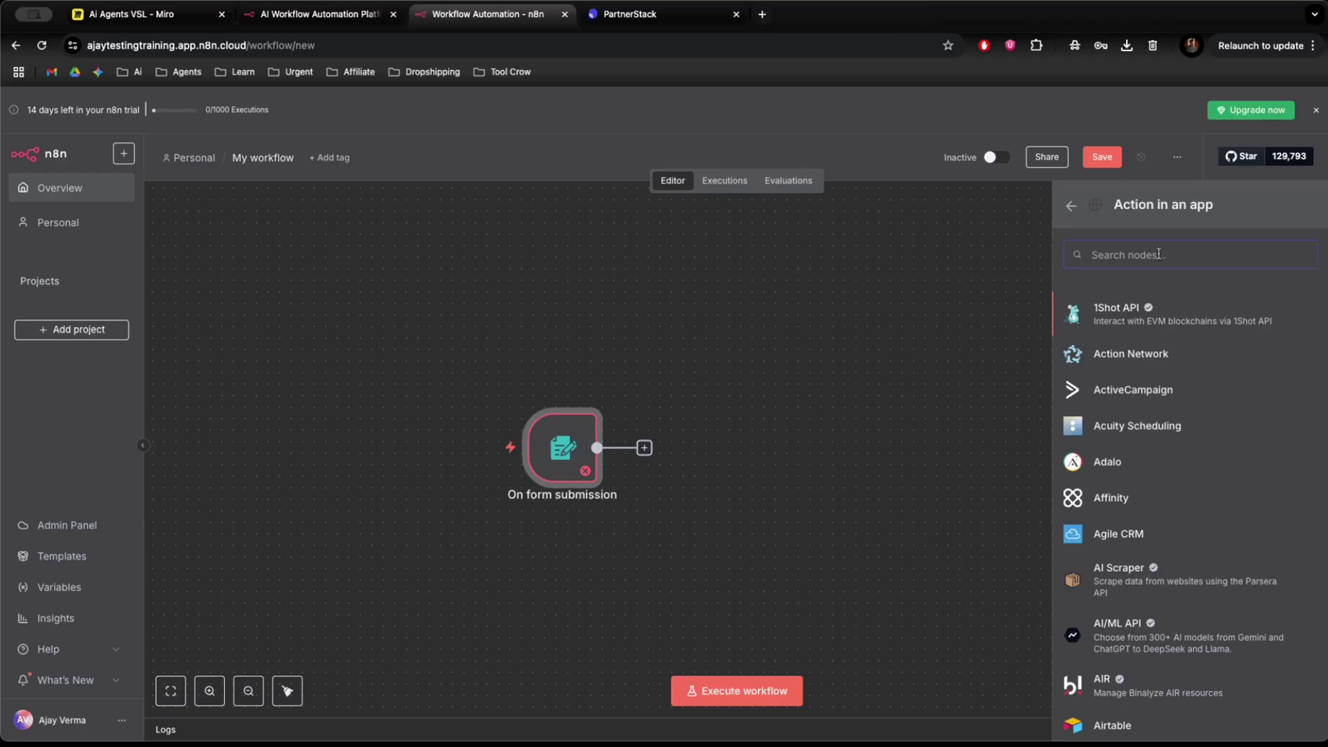
Search 'sheet' and select Google Sheets.
type("shhet")
key("BackSpace")
key("BackSpace")
key("BackSpace")
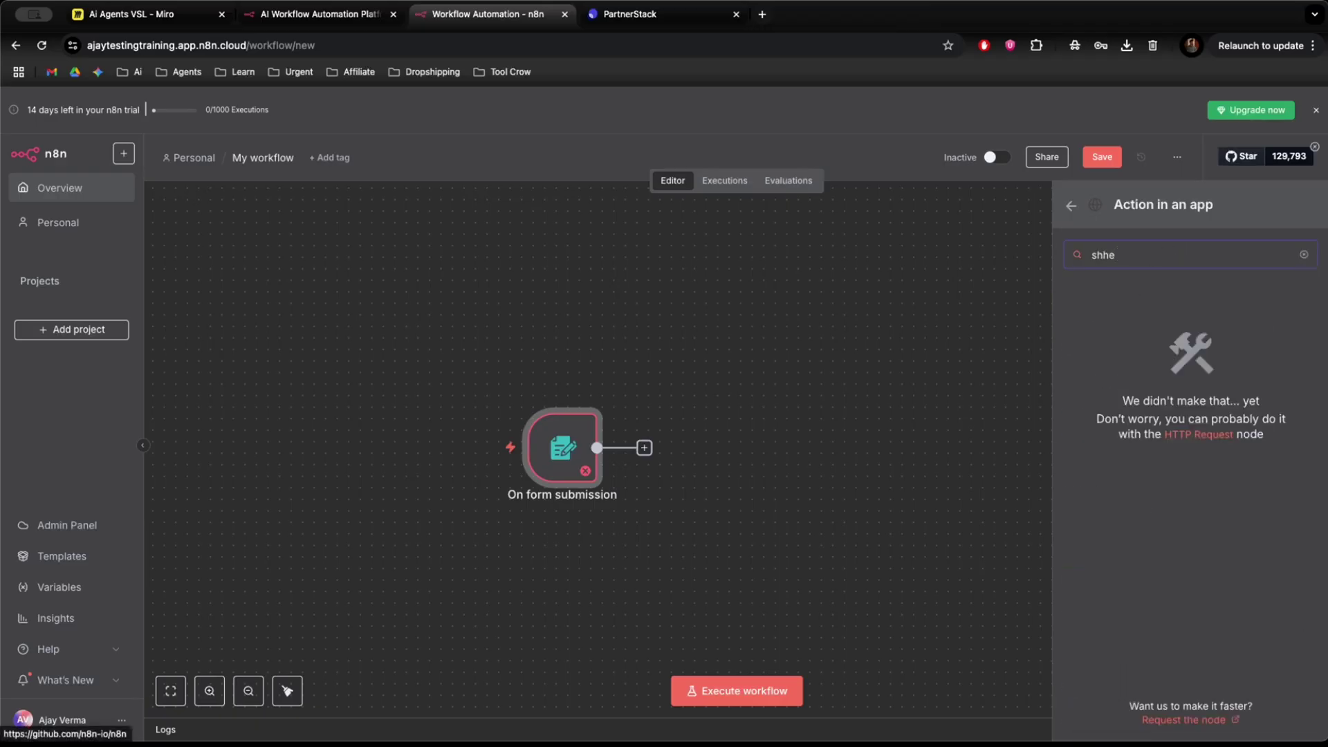
type("eet")
left_click(1135, 310)
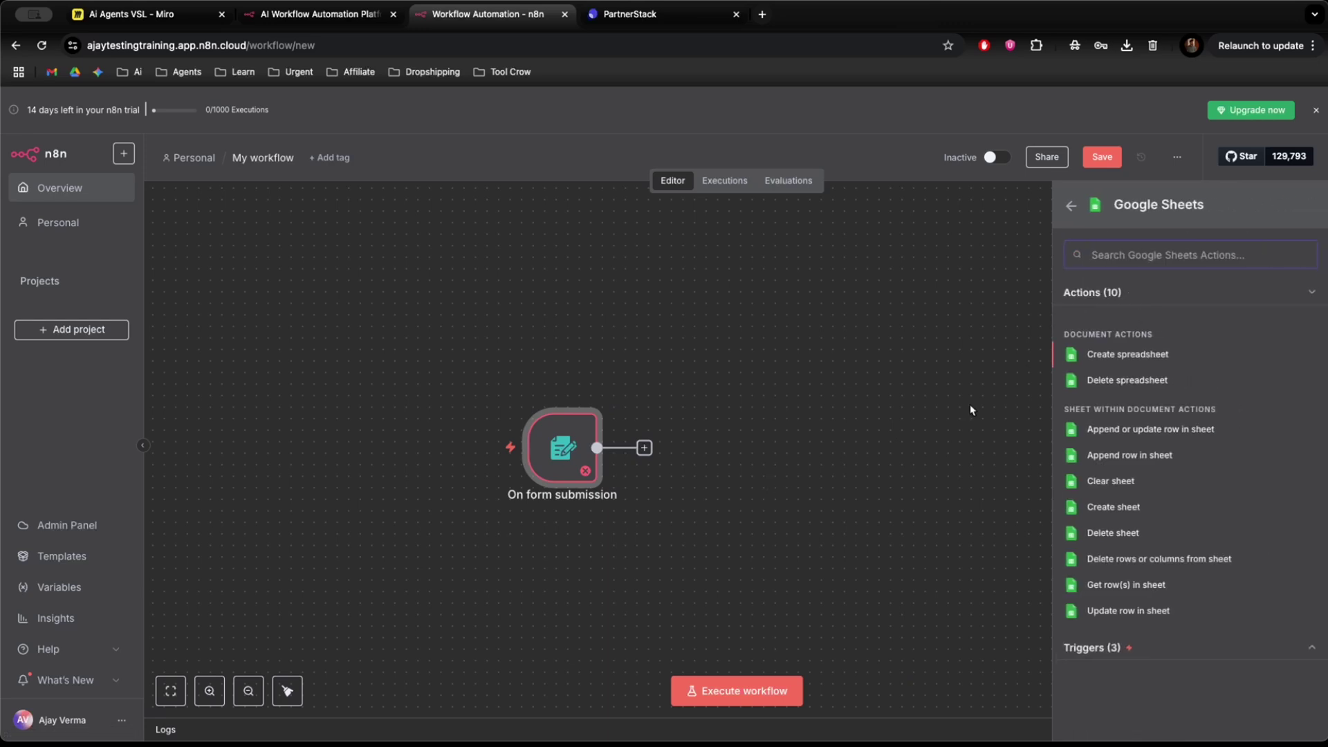
Add the Append row in sheet action and reopen its settings from the canvas.
left_click(1152, 455)
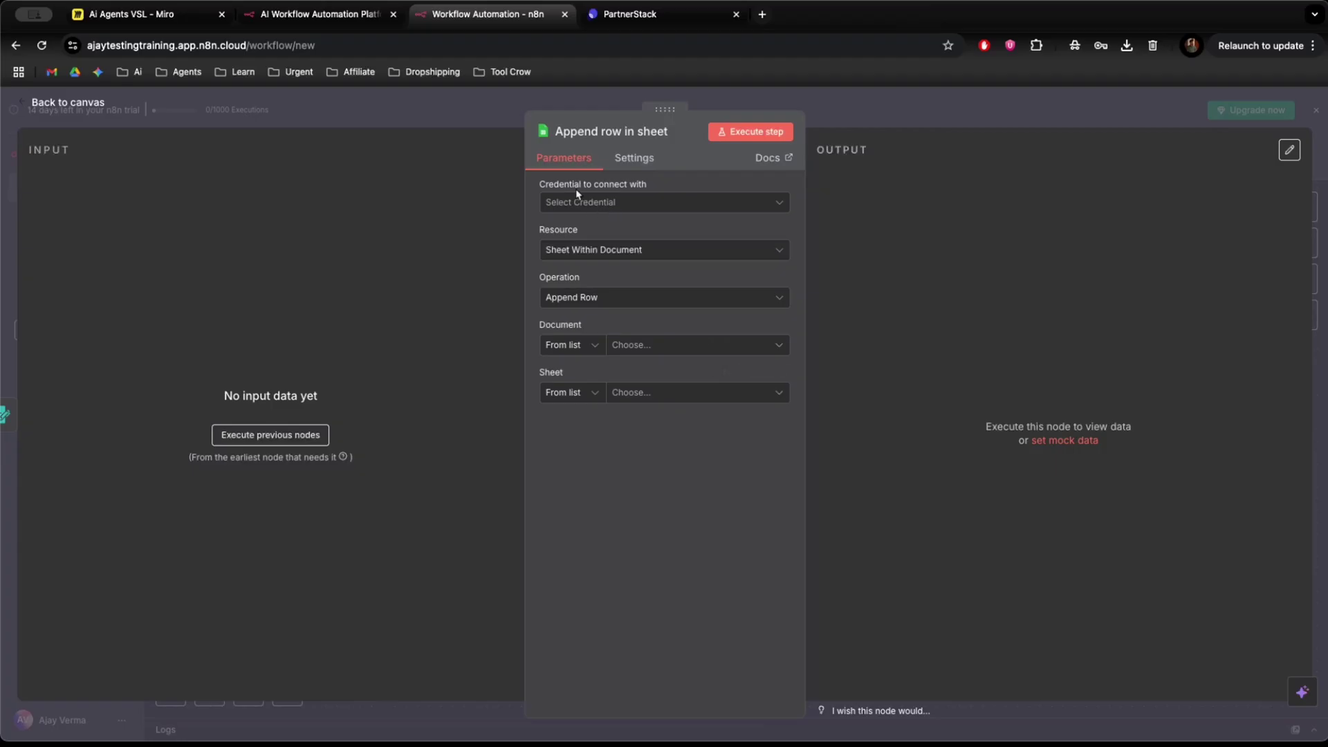
left_click(468, 121)
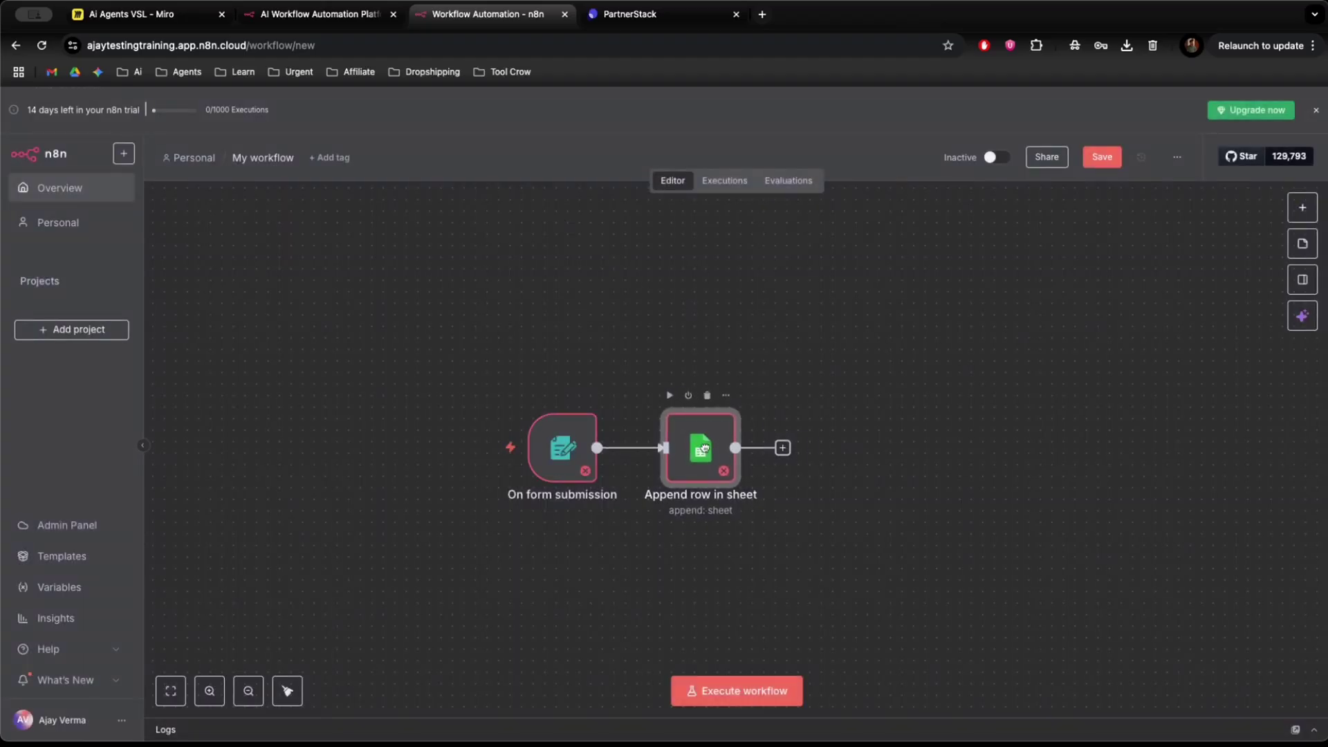
scroll(695, 480, "up", 3)
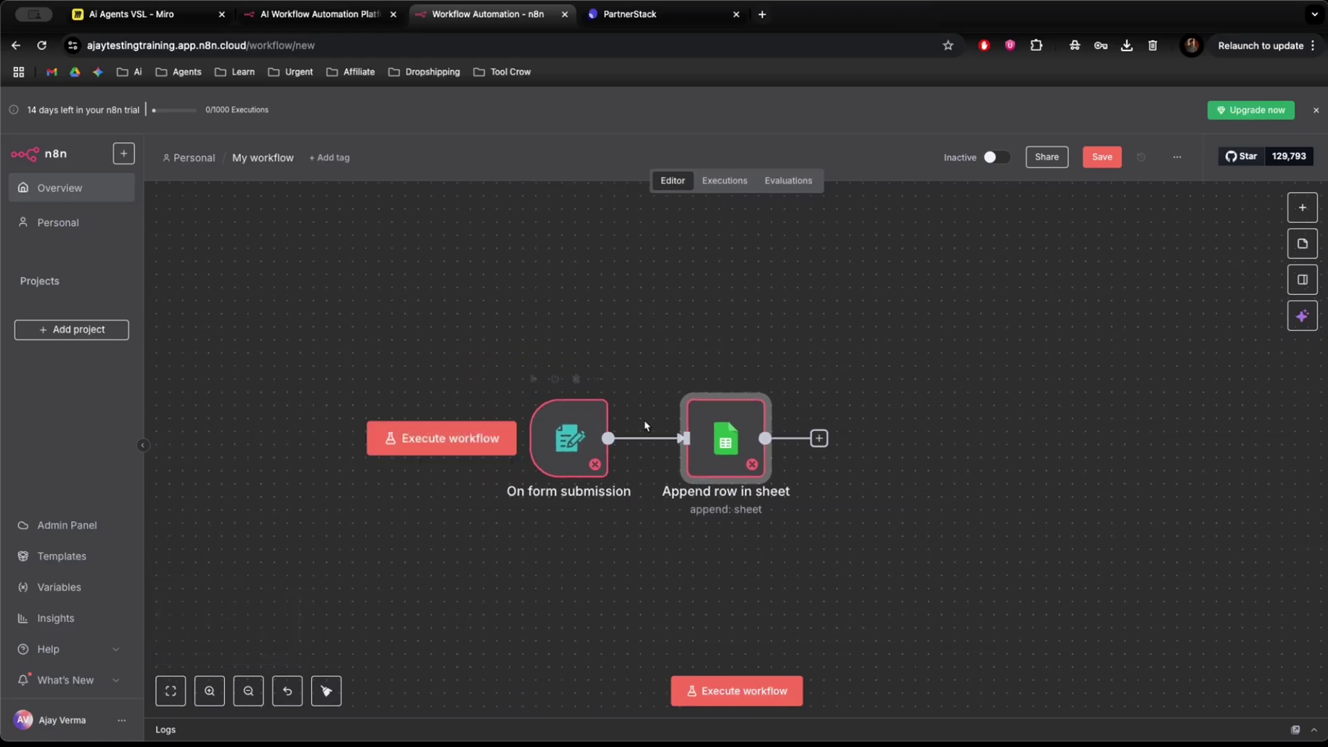
double_click(724, 439)
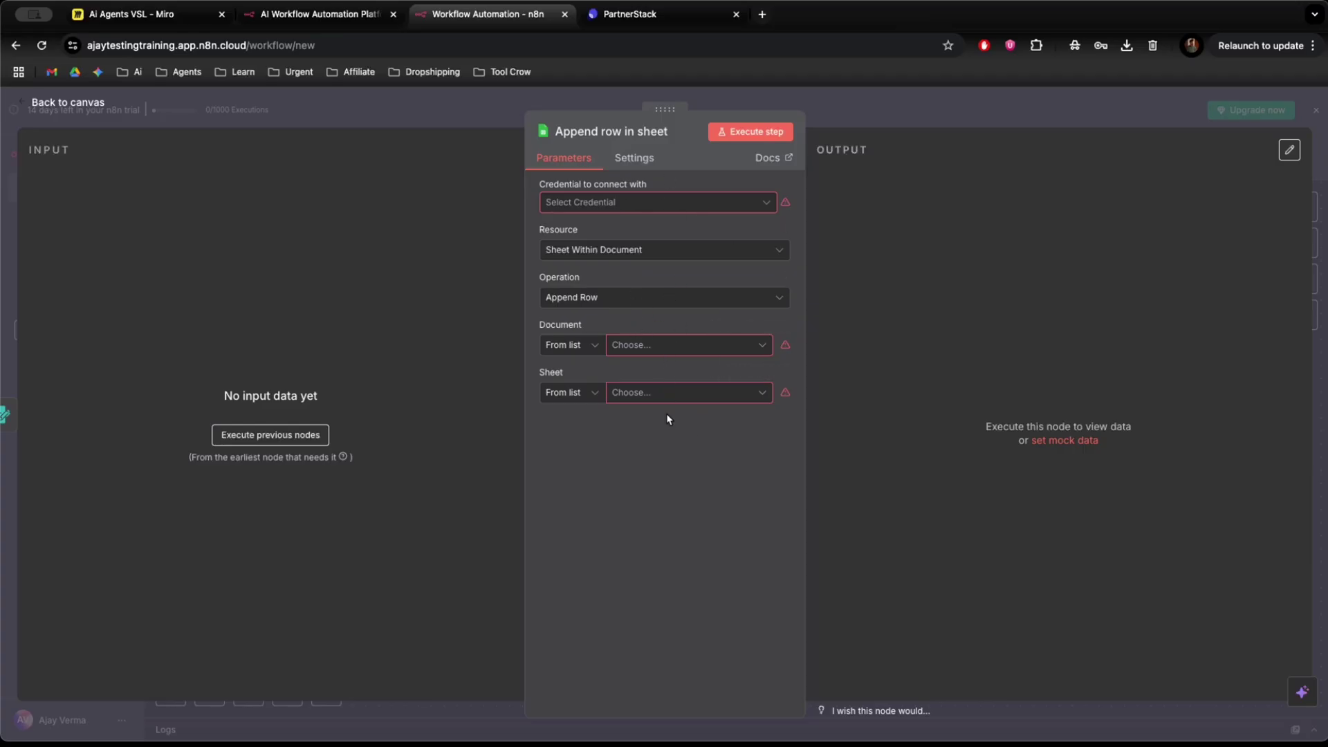
Create a new Google Sheets credential by signing in with Google and granting all permissions.
left_click(651, 204)
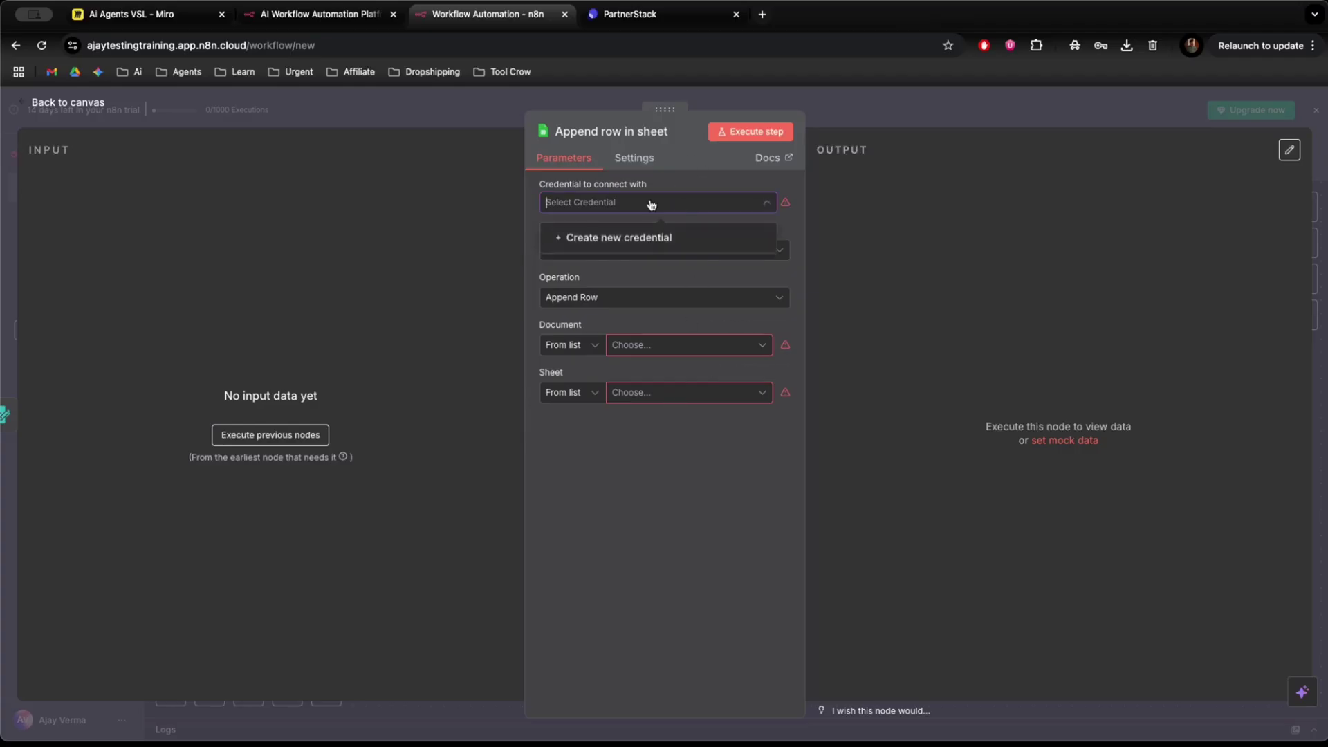
left_click(612, 239)
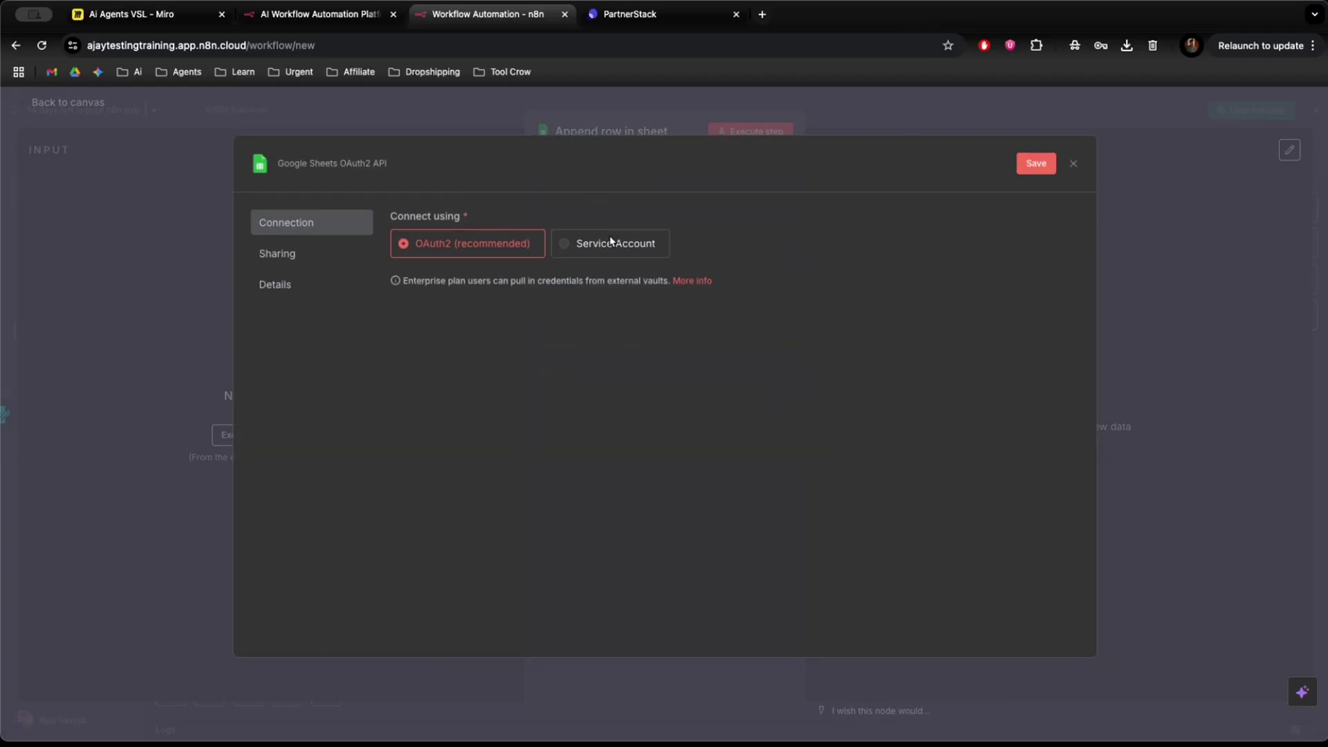
left_click(454, 302)
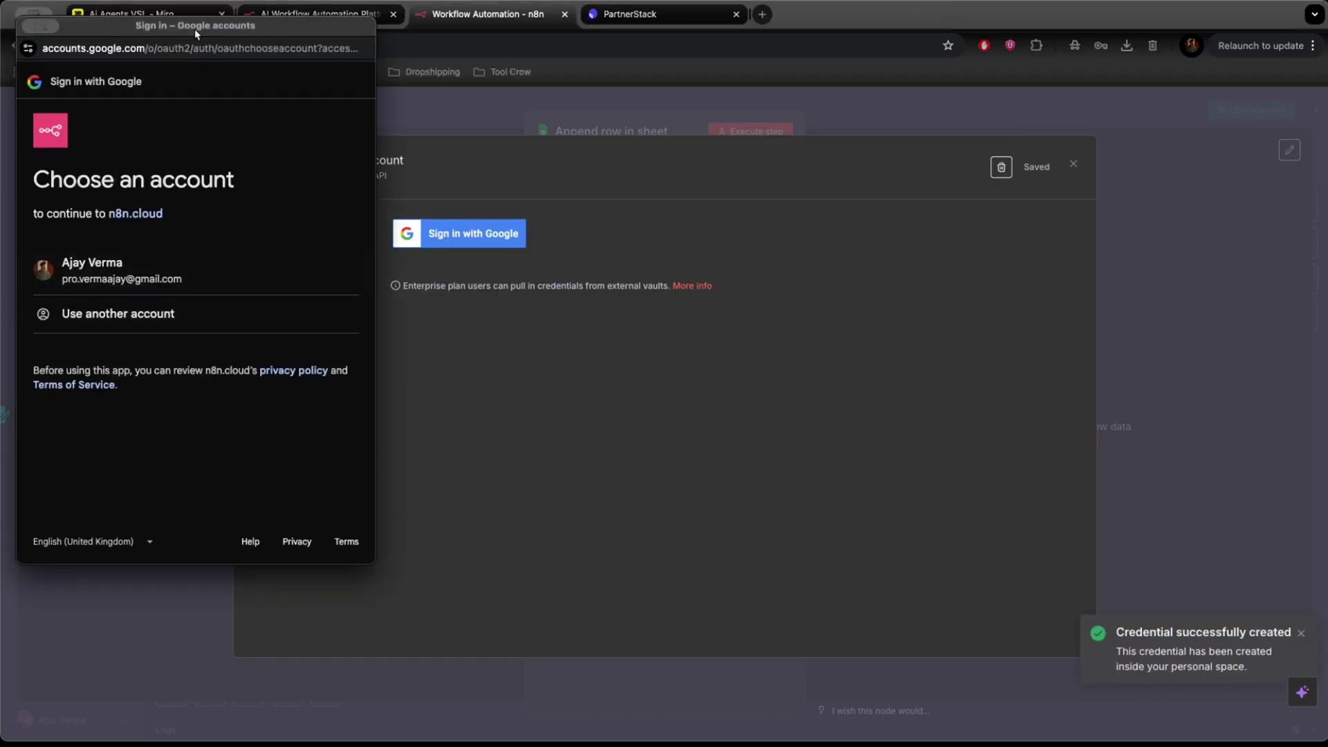
left_click_drag(193, 28, 701, 135)
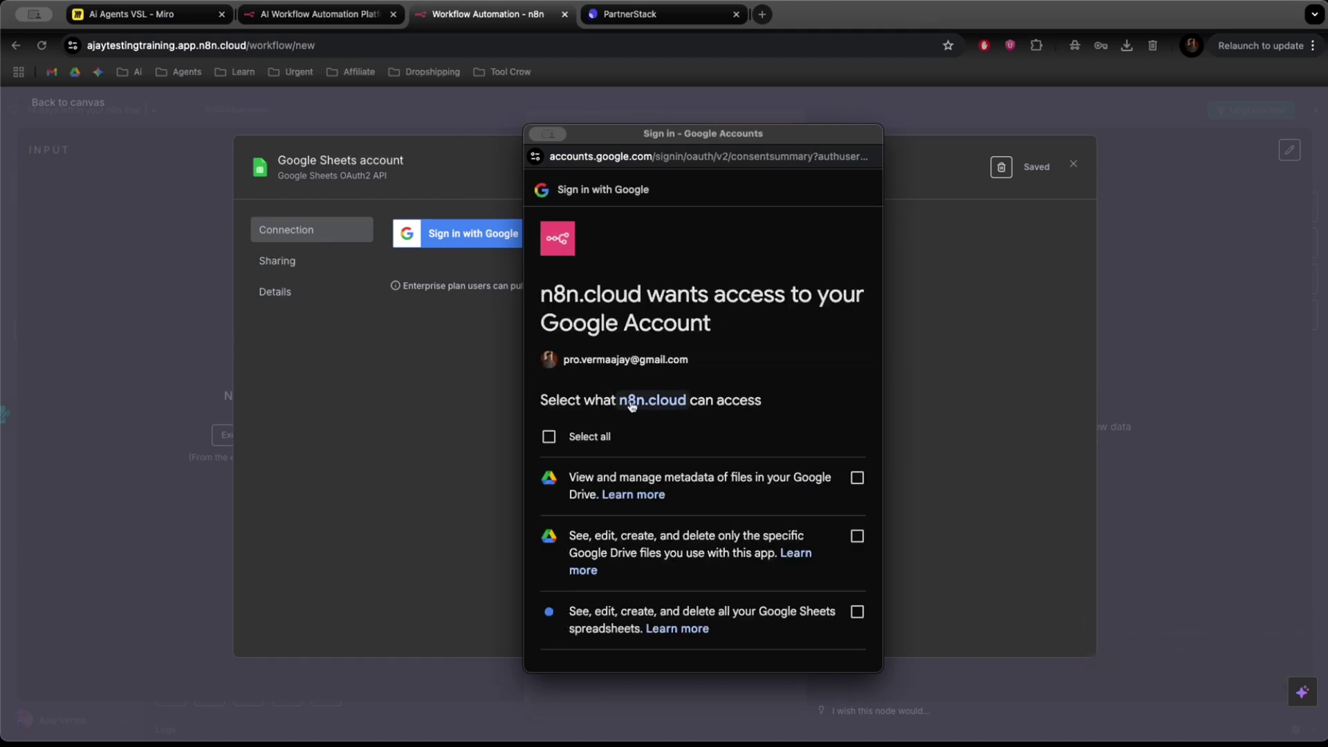
left_click(549, 437)
scroll(623, 415, "down", 5)
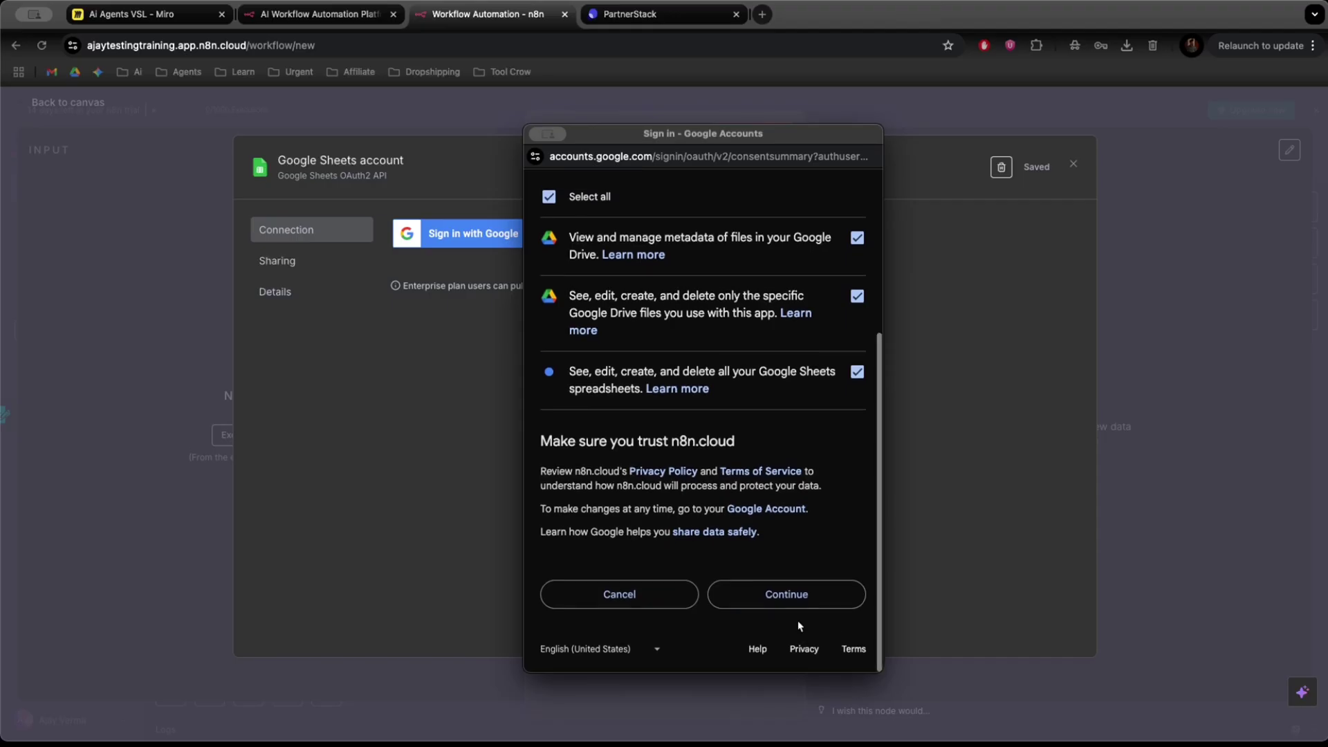
left_click(806, 609)
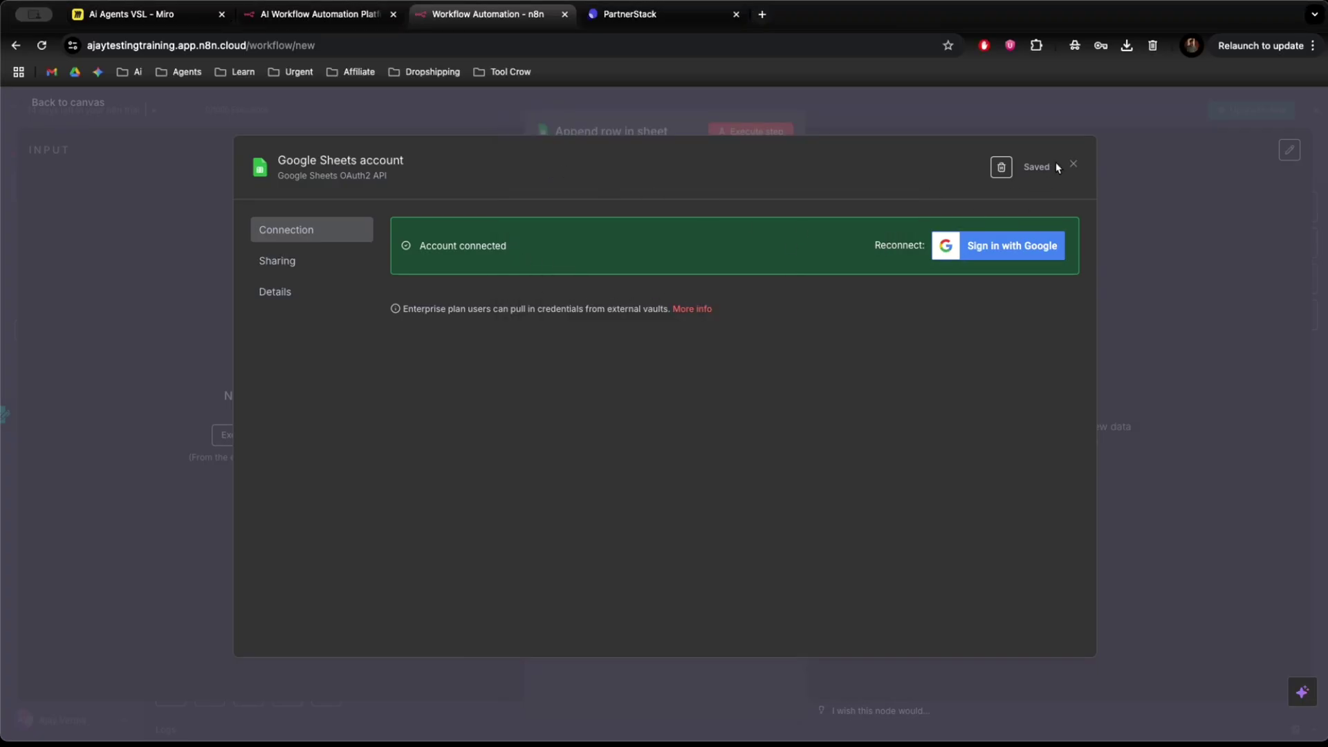
left_click(1074, 164)
Select the Google Sheets account credential on the Append row node and check the document list.
left_click(654, 202)
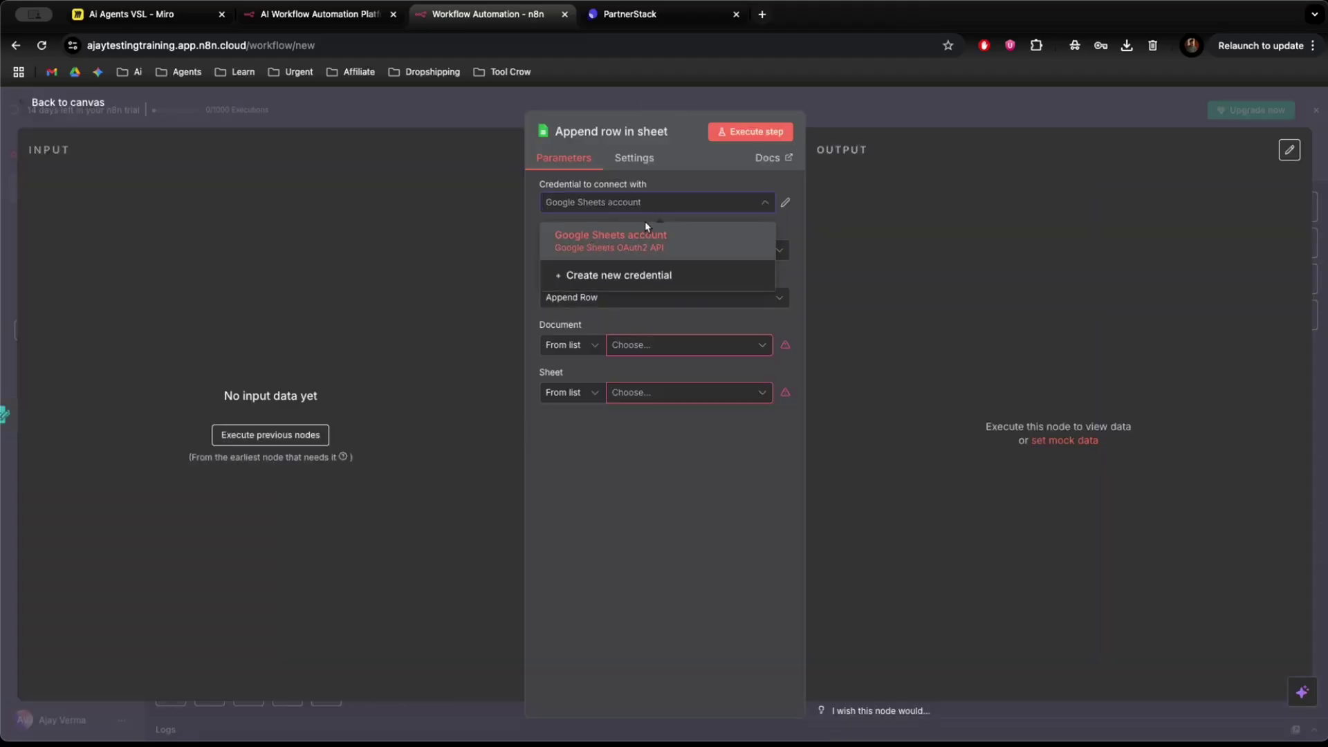
left_click(644, 232)
left_click(646, 348)
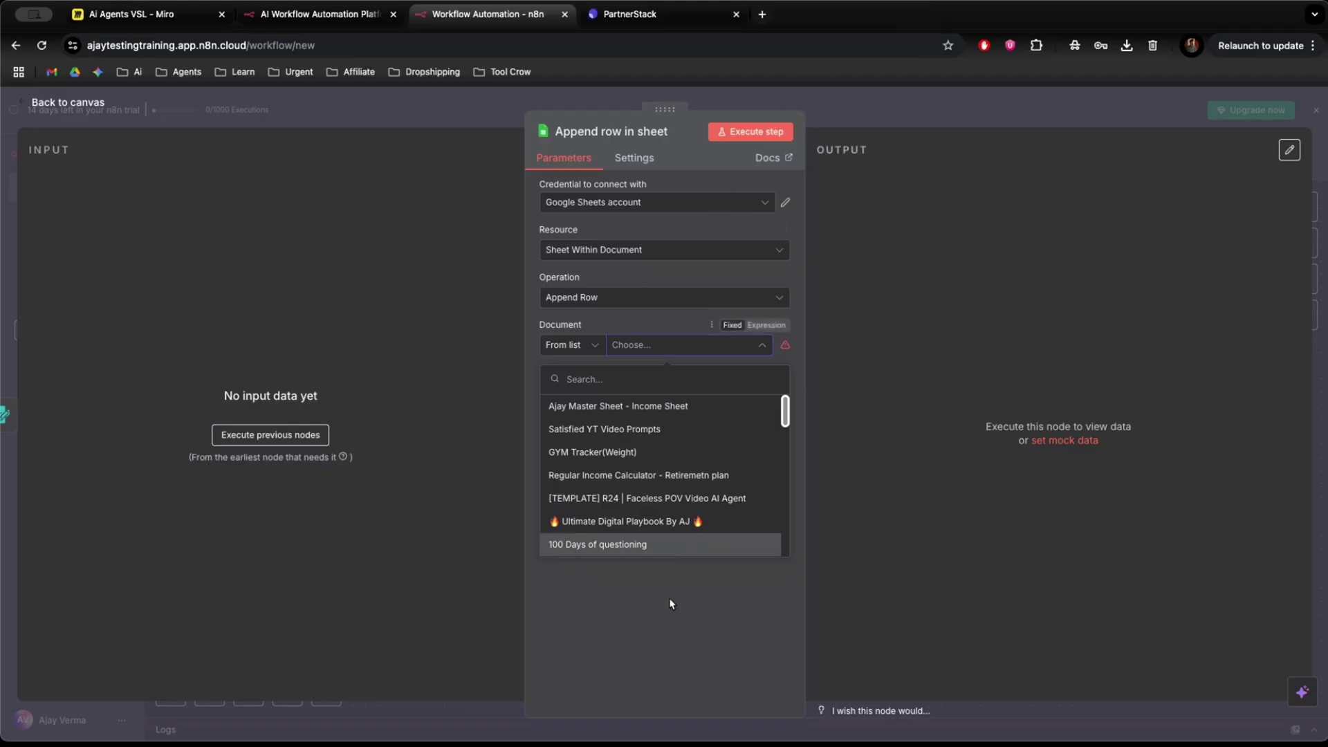
left_click(666, 633)
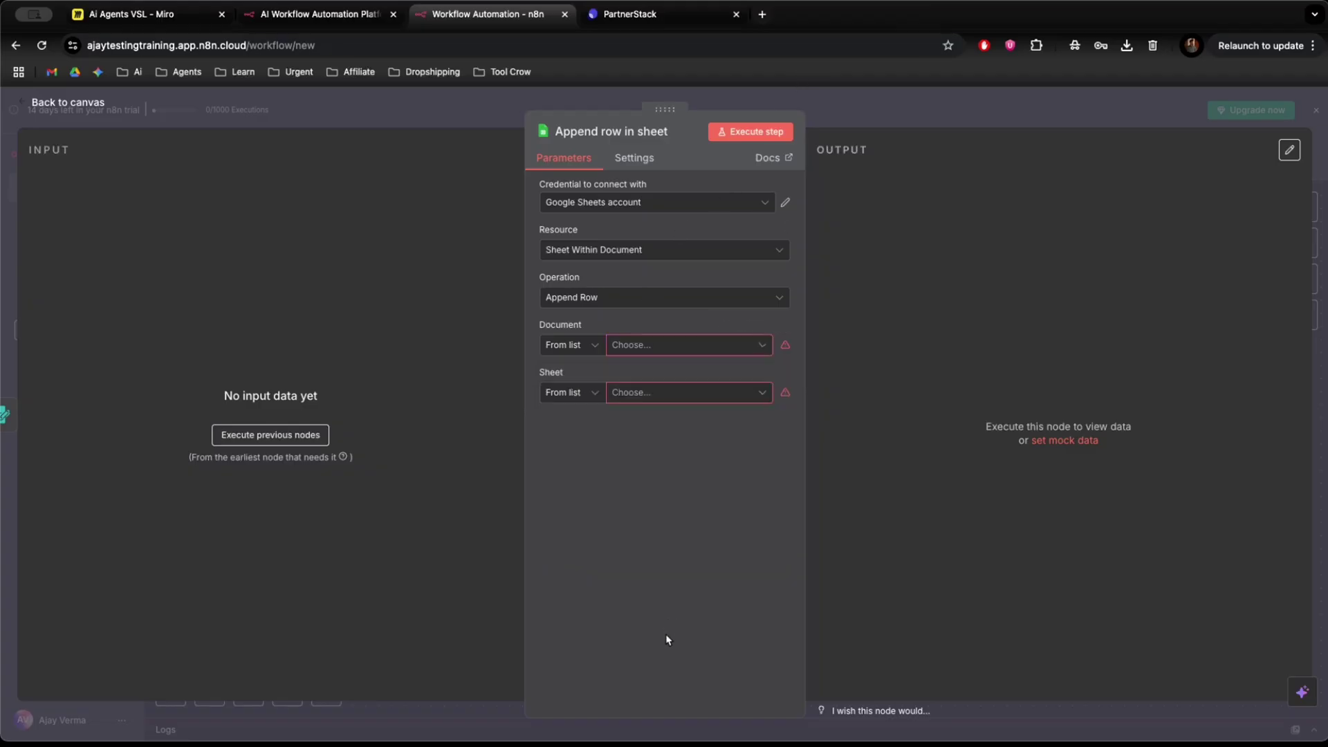
left_click(763, 14)
Create a new blank spreadsheet via sheets.new.
type("shhe")
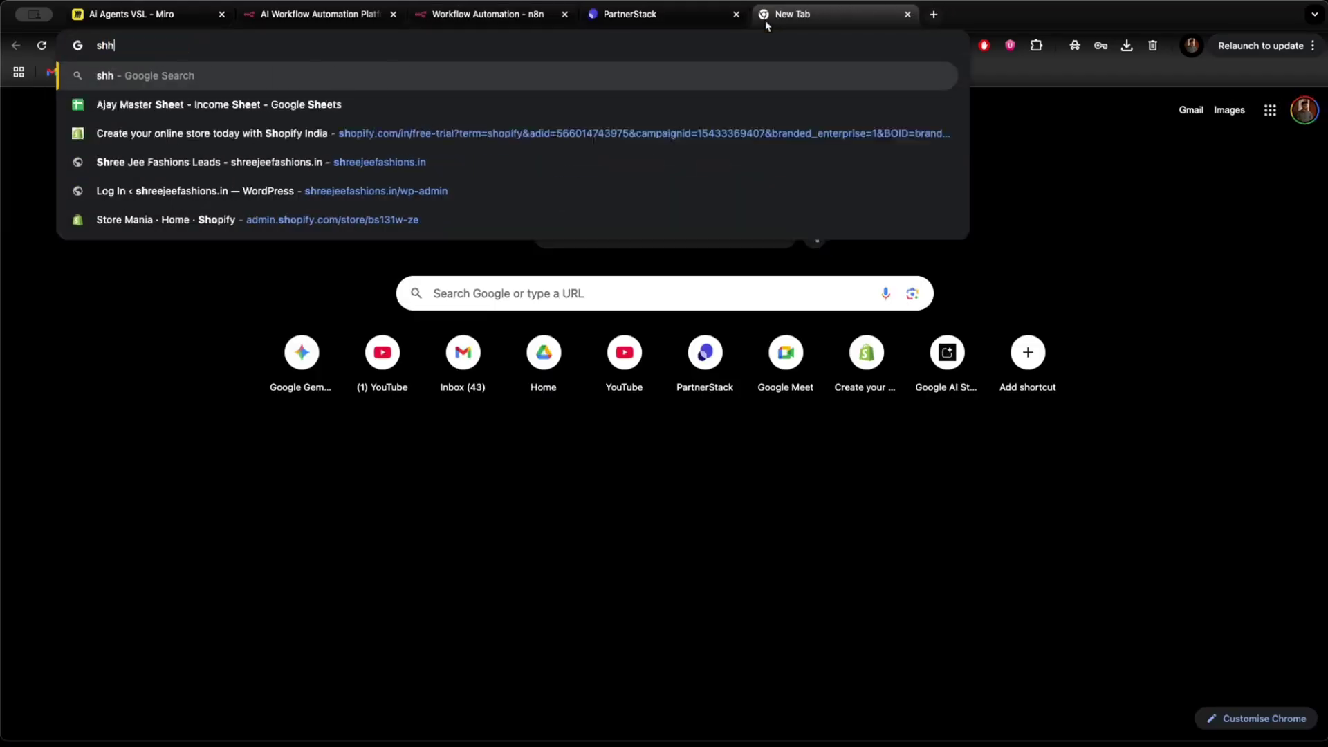
key("BackSpace")
key("BackSpace")
type("e")
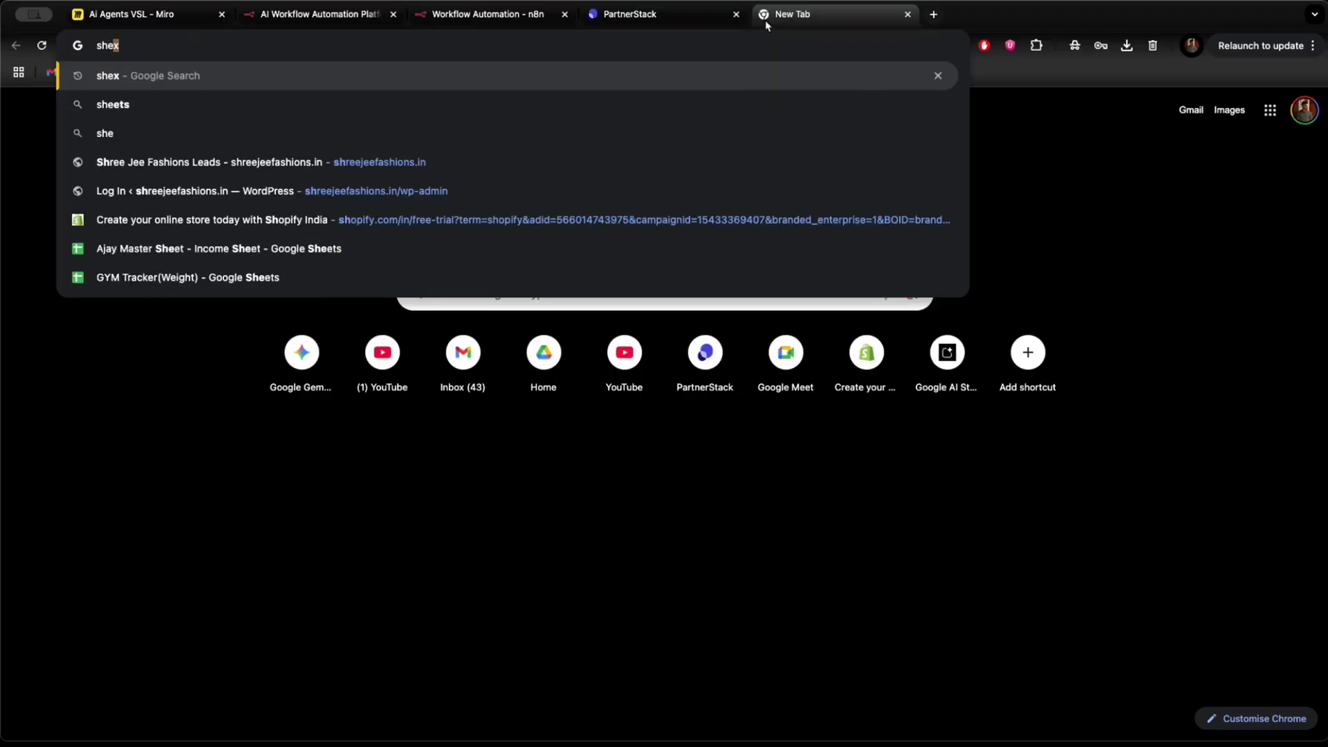
type("ets.new")
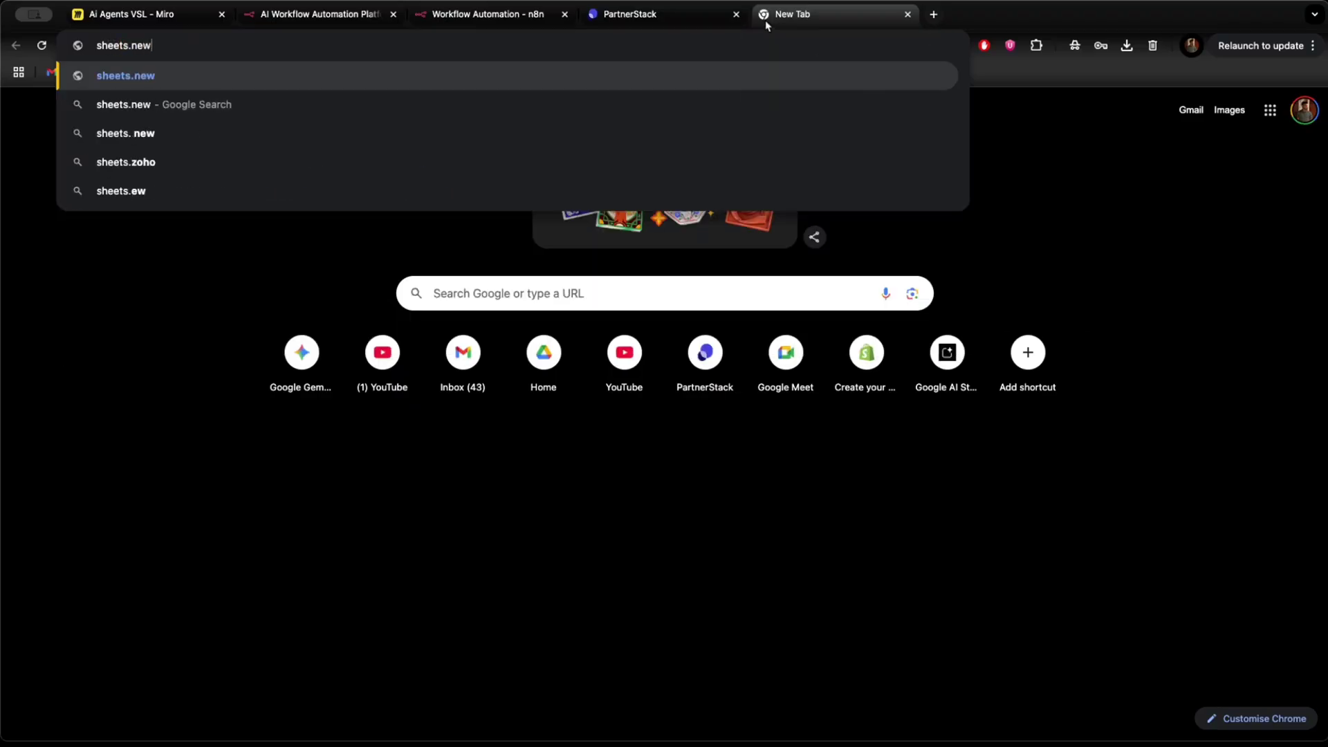
key("Return")
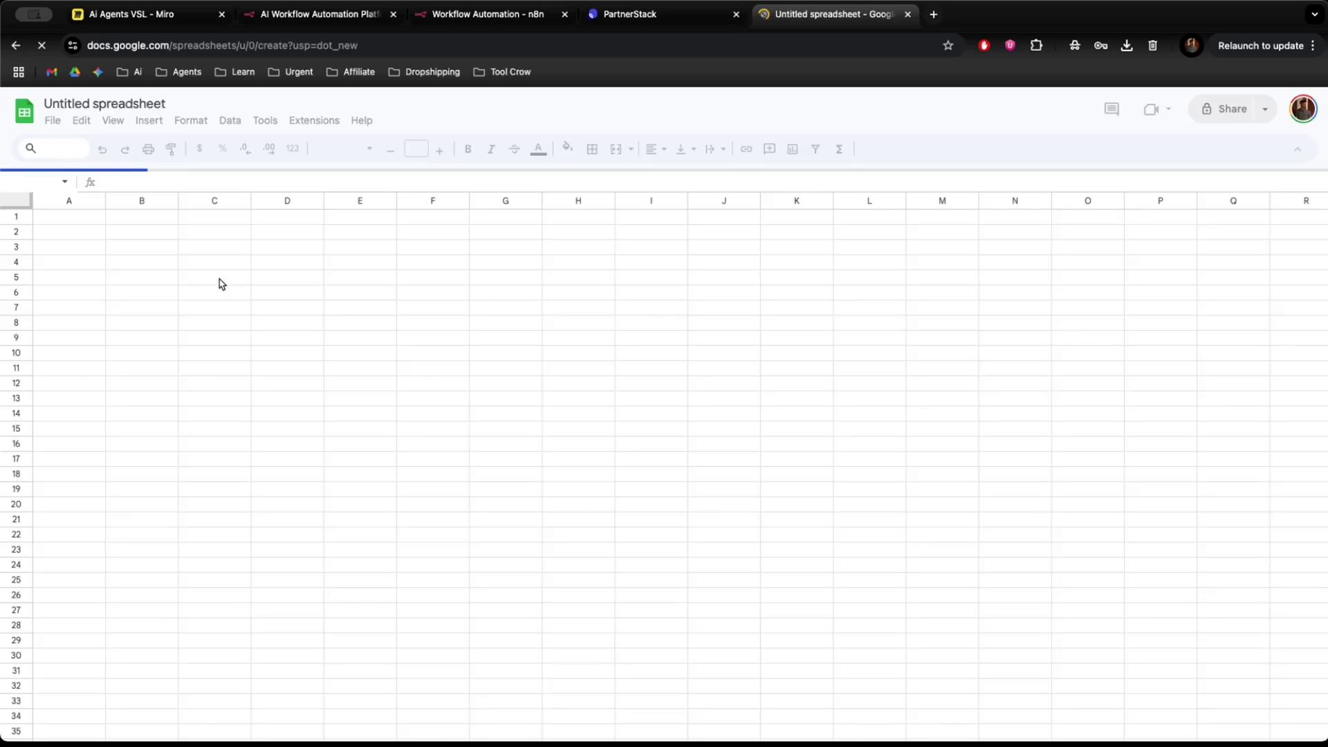
Rename the spreadsheet 'N8n Lead msg Automation' and close the Tables suggestions panel.
left_click(84, 102)
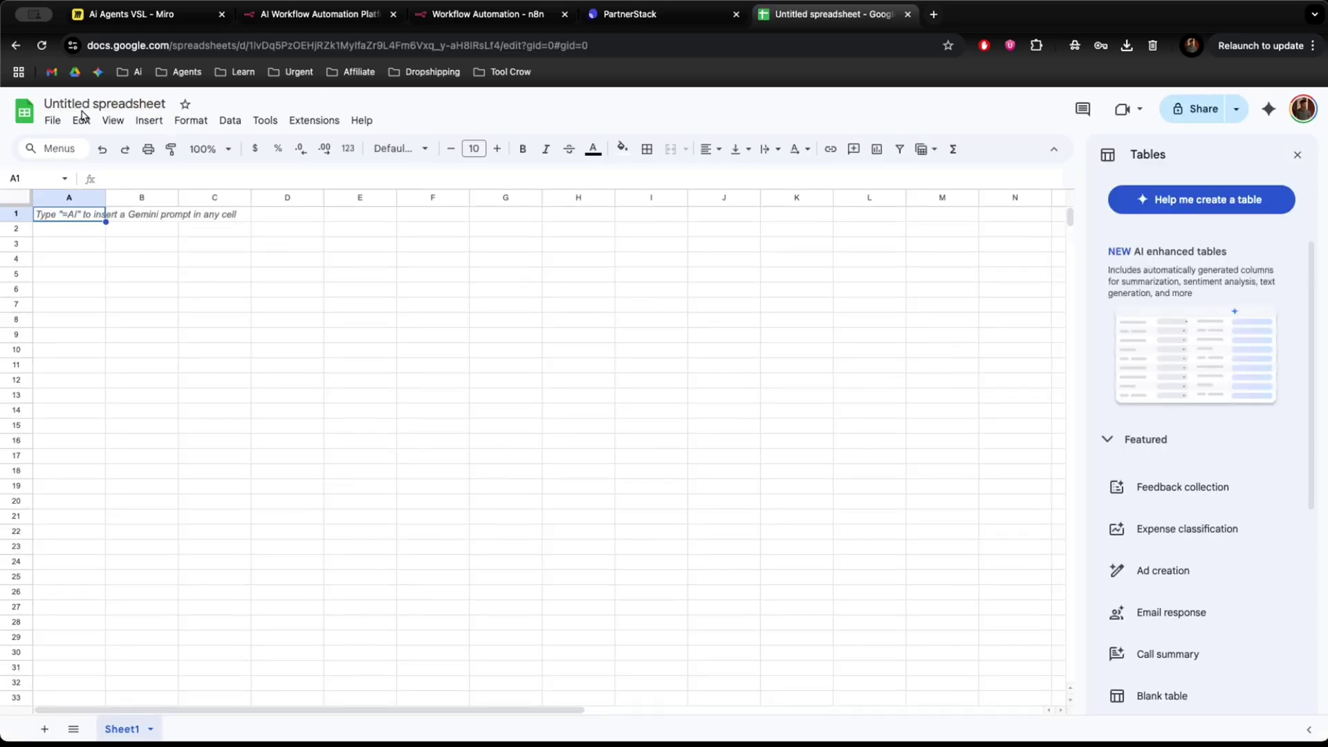
left_click(69, 103)
type("N*N")
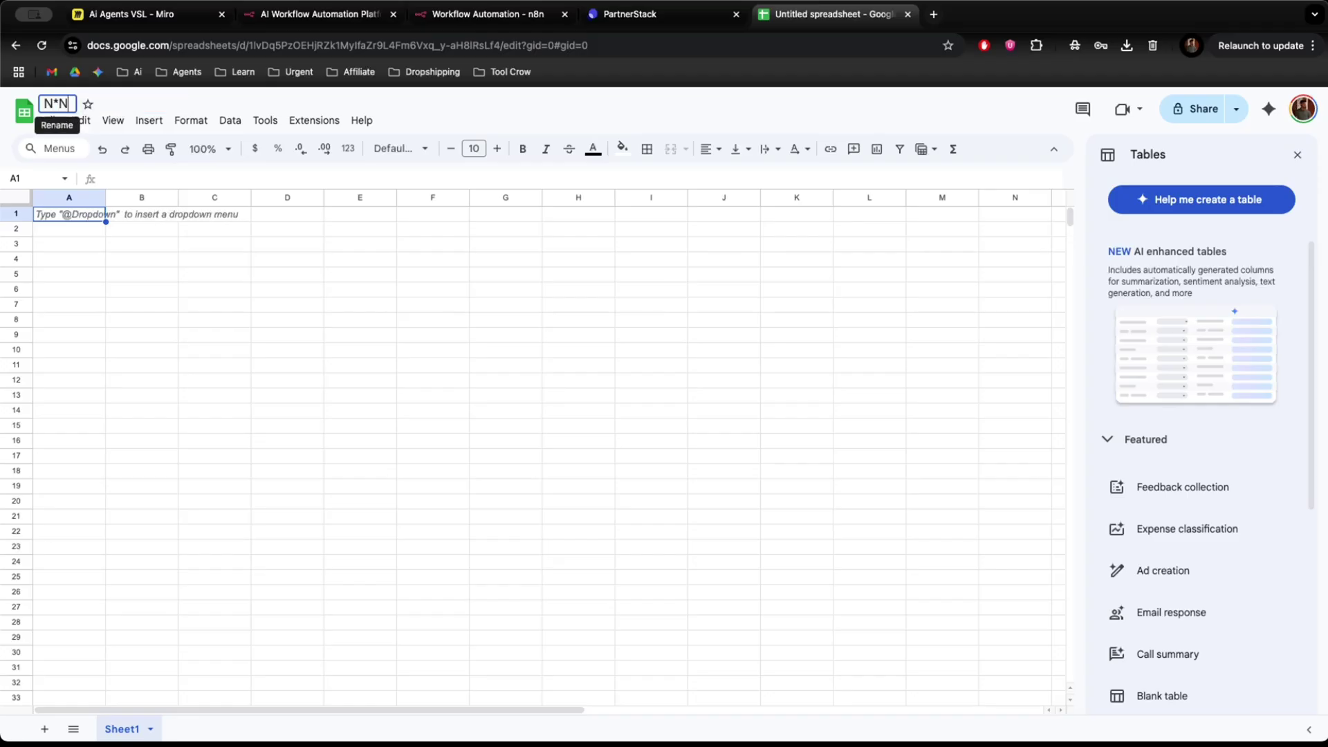
key("BackSpace")
key("BackSpace")
type("8n")
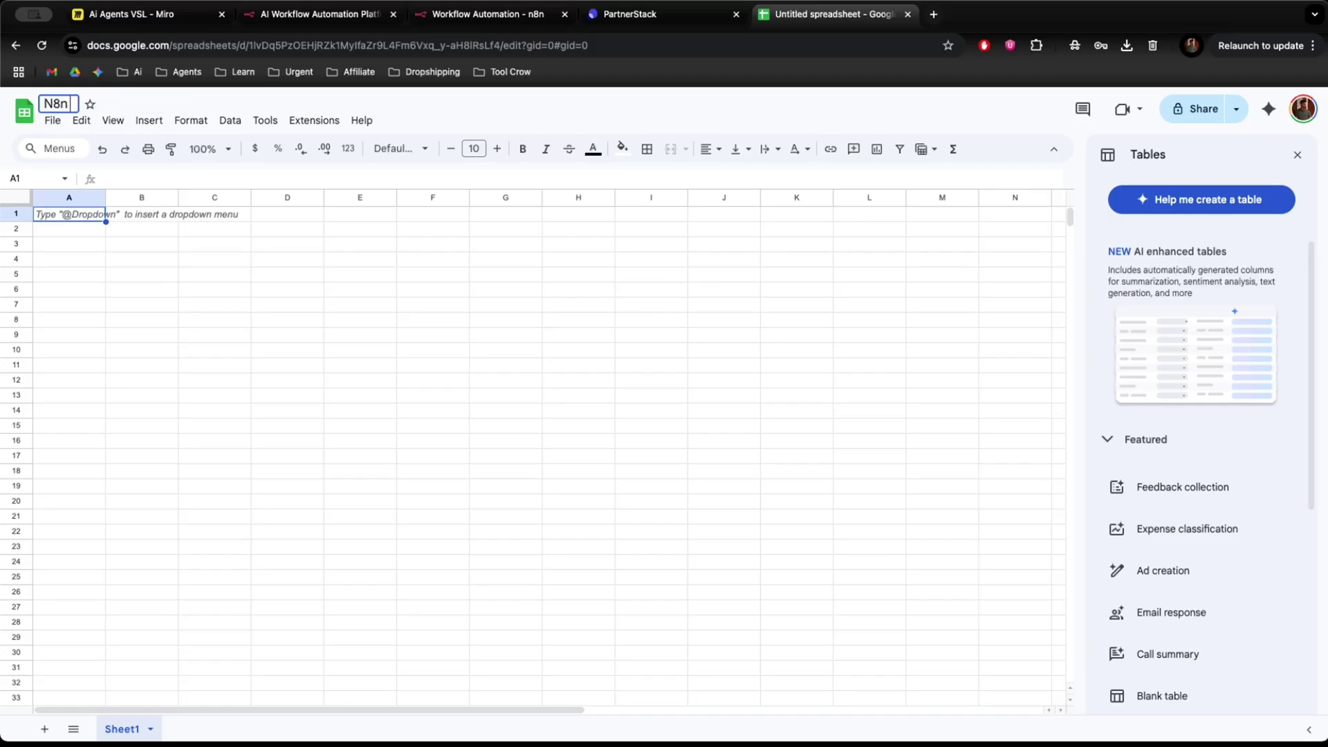
type(" Led")
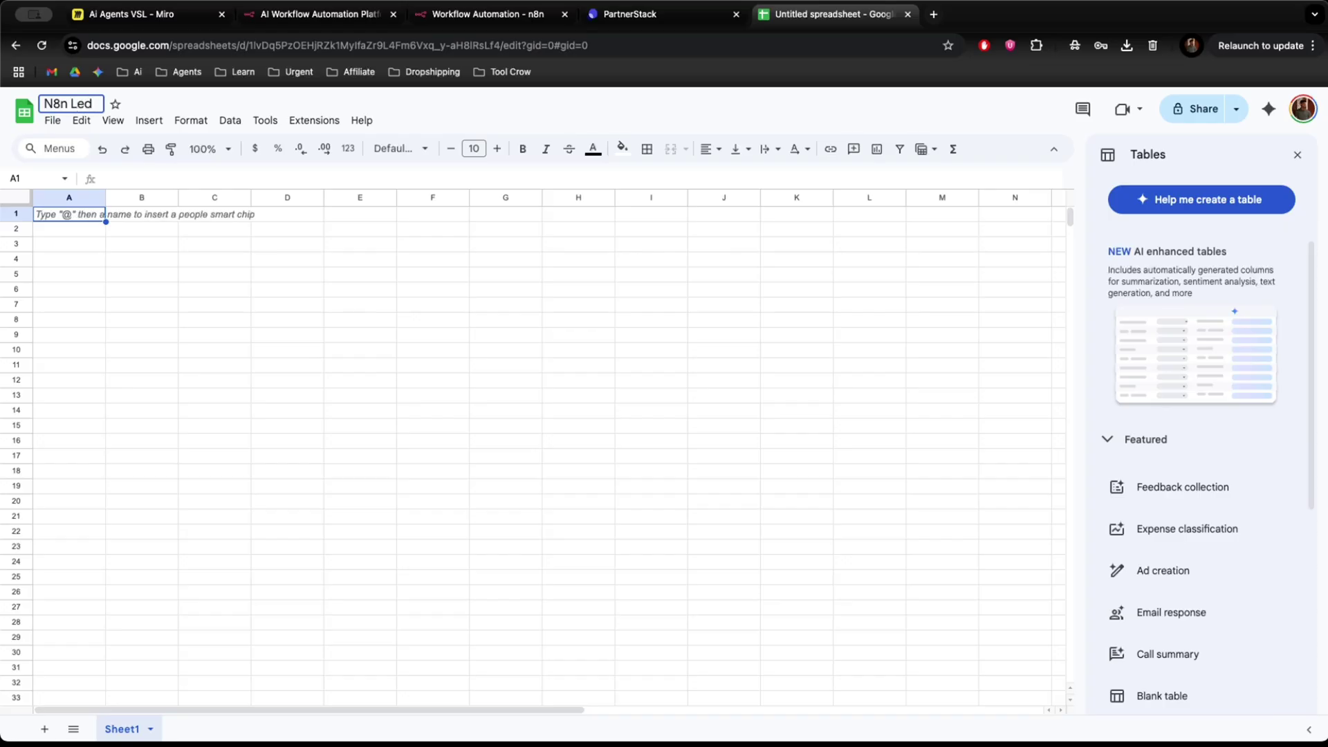
key("BackSpace")
type("ad msg A")
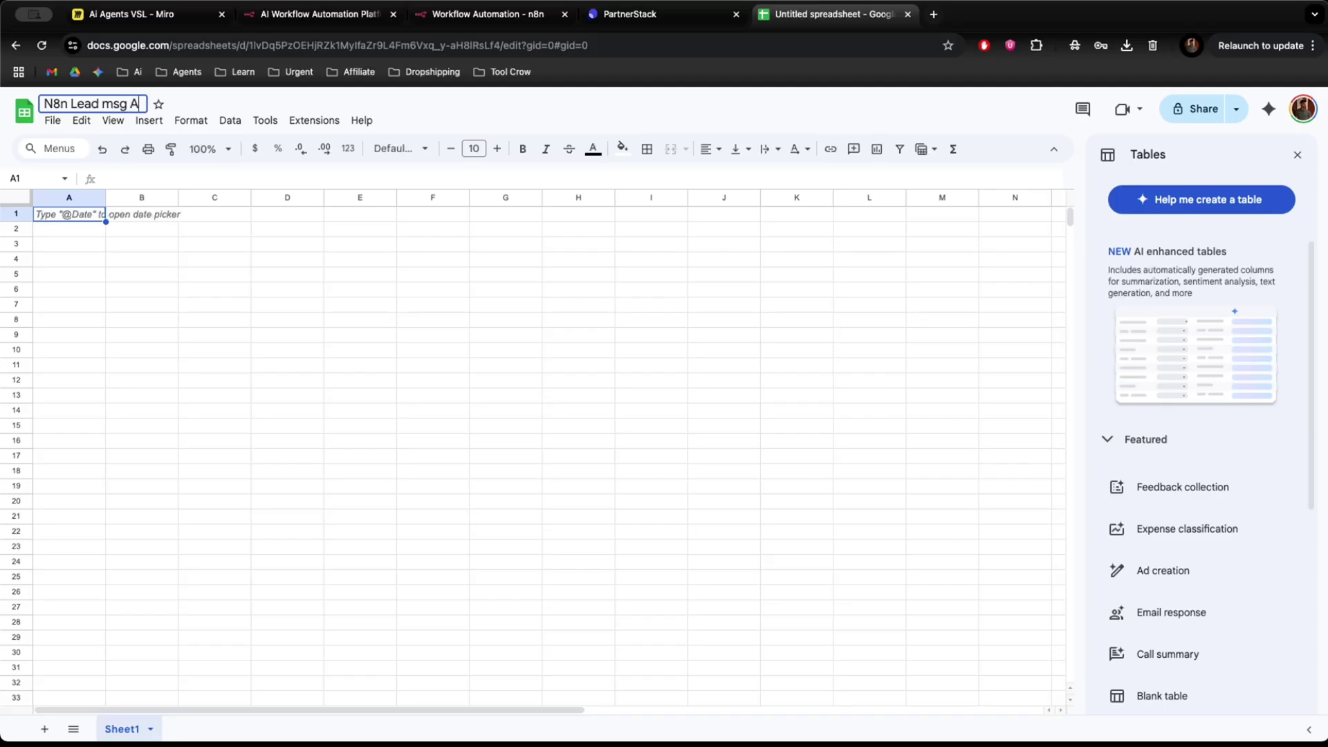
type("utomation")
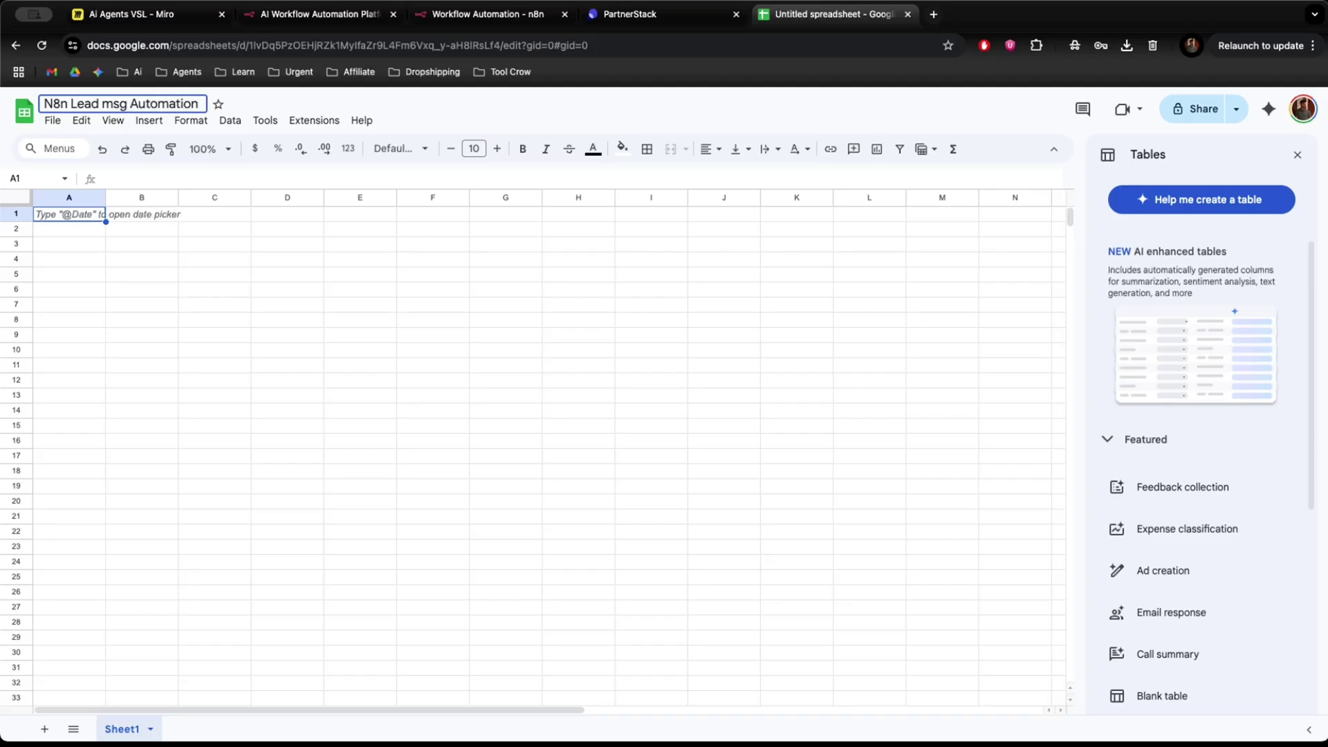
key("BackSpace")
key("BackSpace")
type("on -")
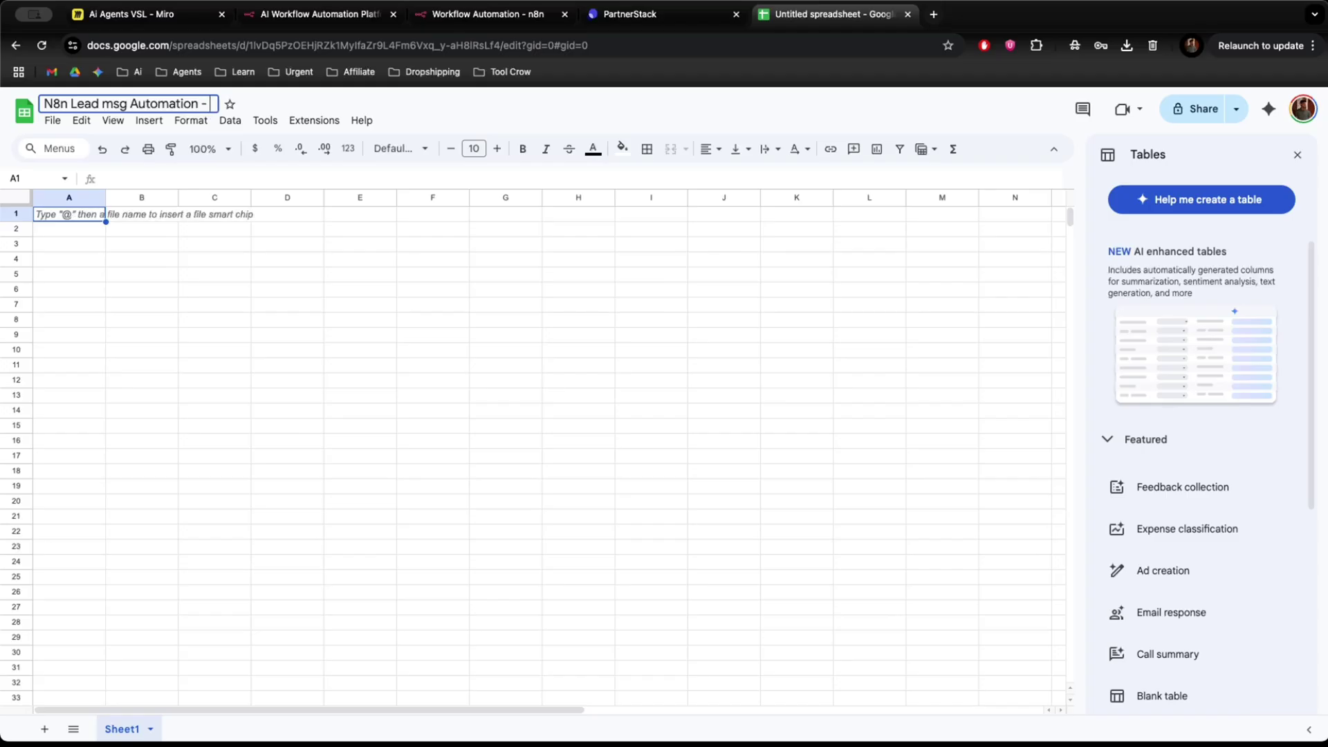
key("BackSpace")
key("BackSpace")
left_click(276, 414)
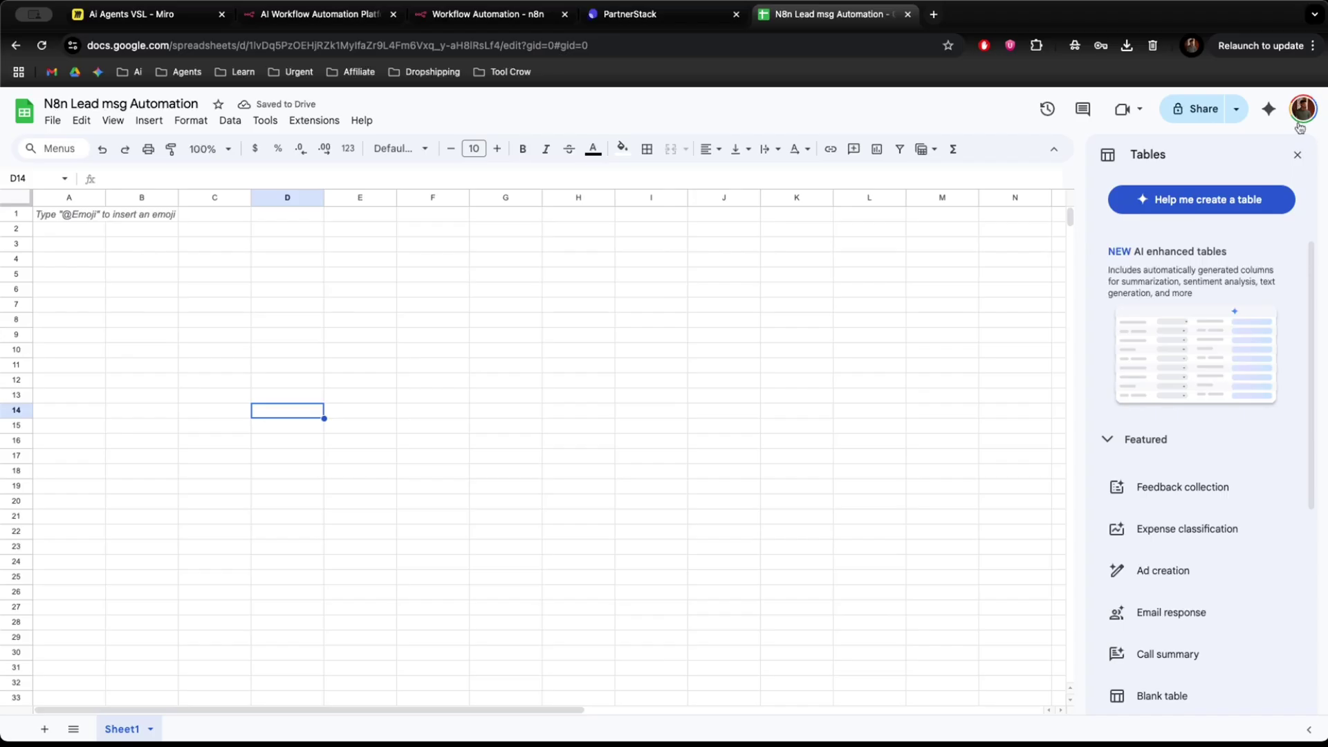
left_click(1296, 156)
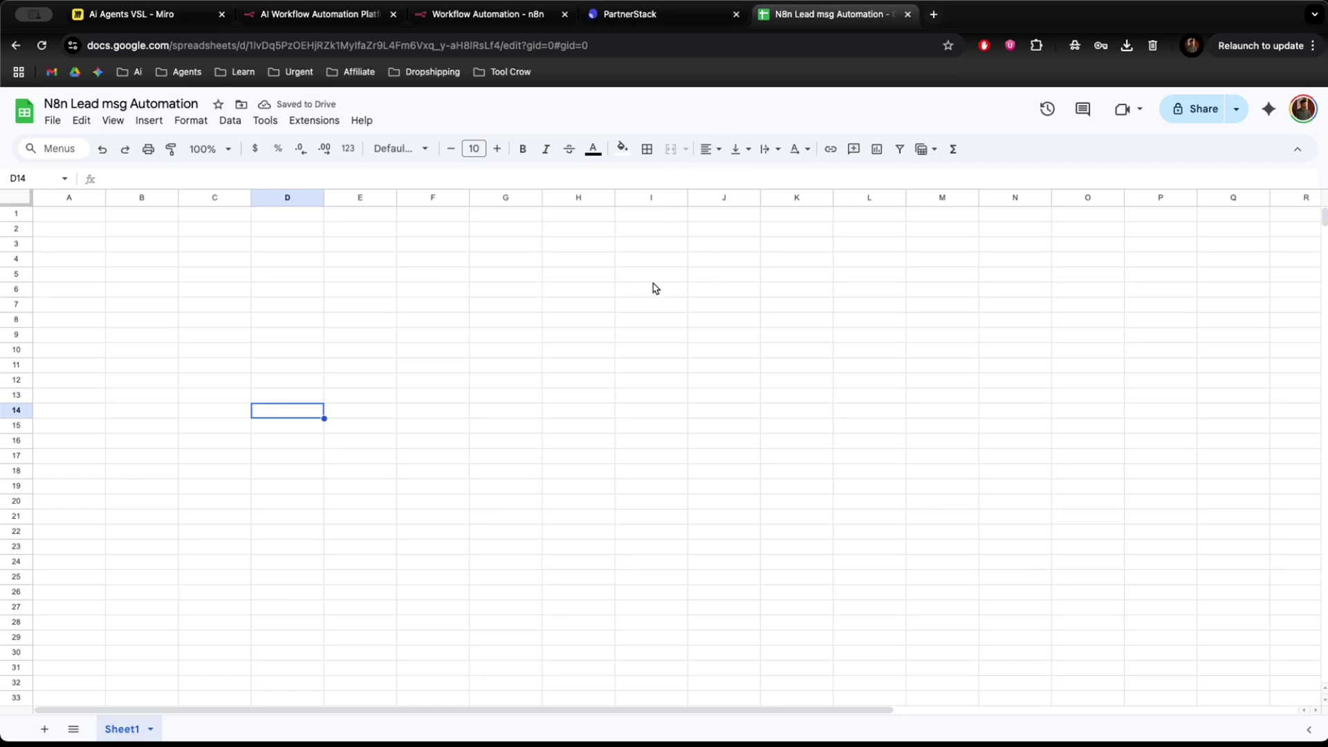
left_click(471, 23)
Set Document to N8n Lead msg Automation, Sheet to Sheet1, with manual column mapping.
left_click(660, 349)
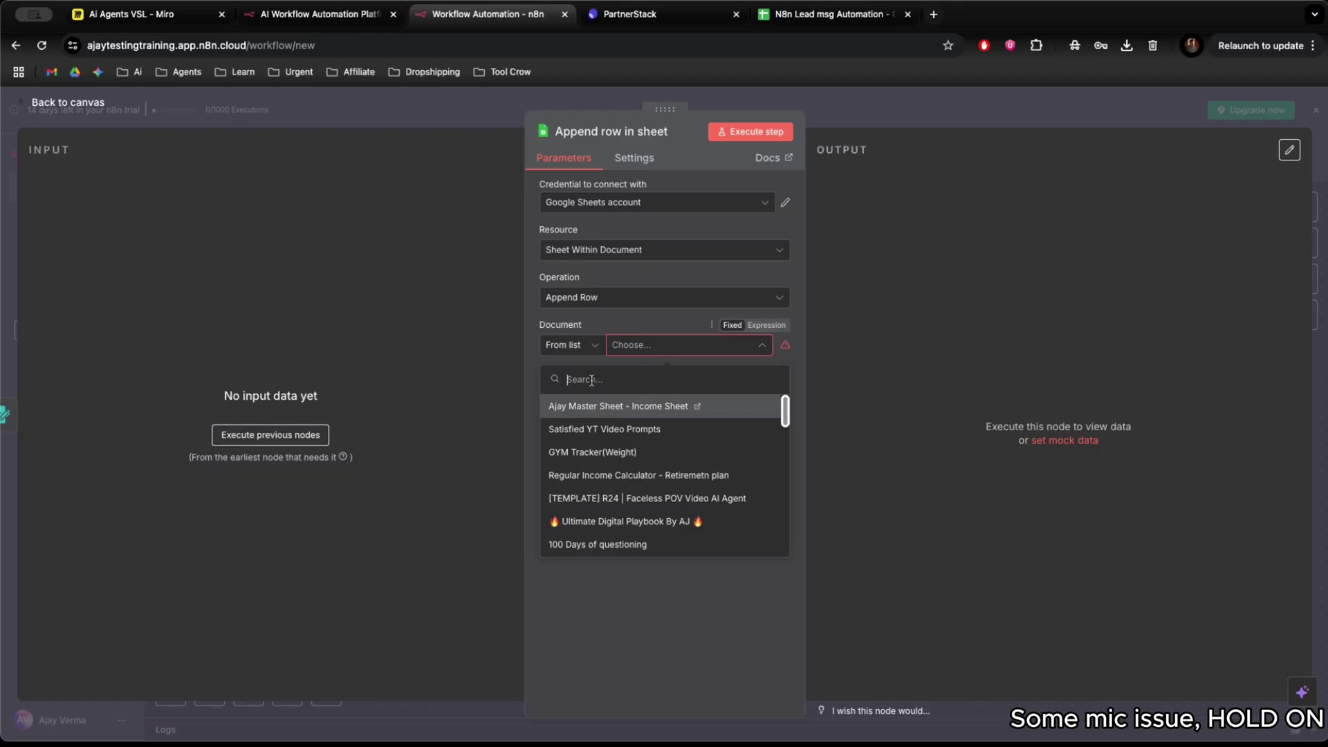
type("n8n")
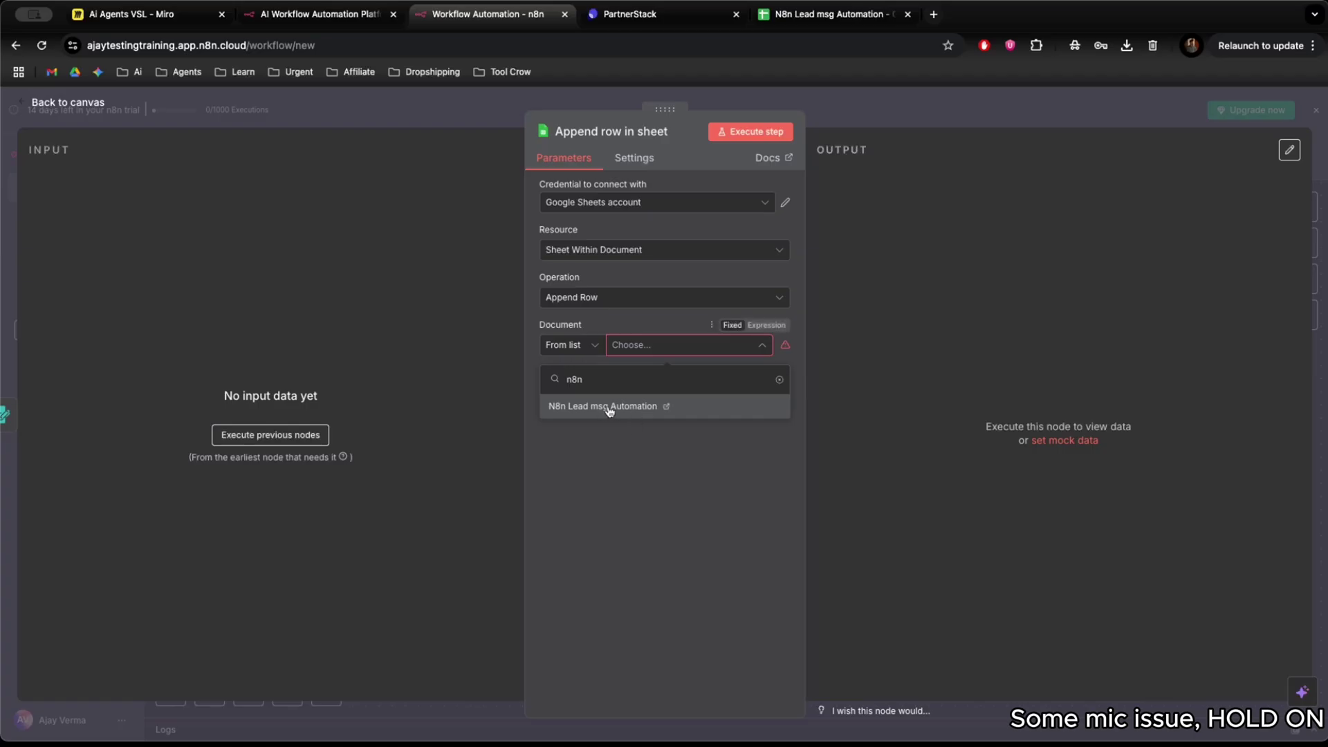
left_click(610, 408)
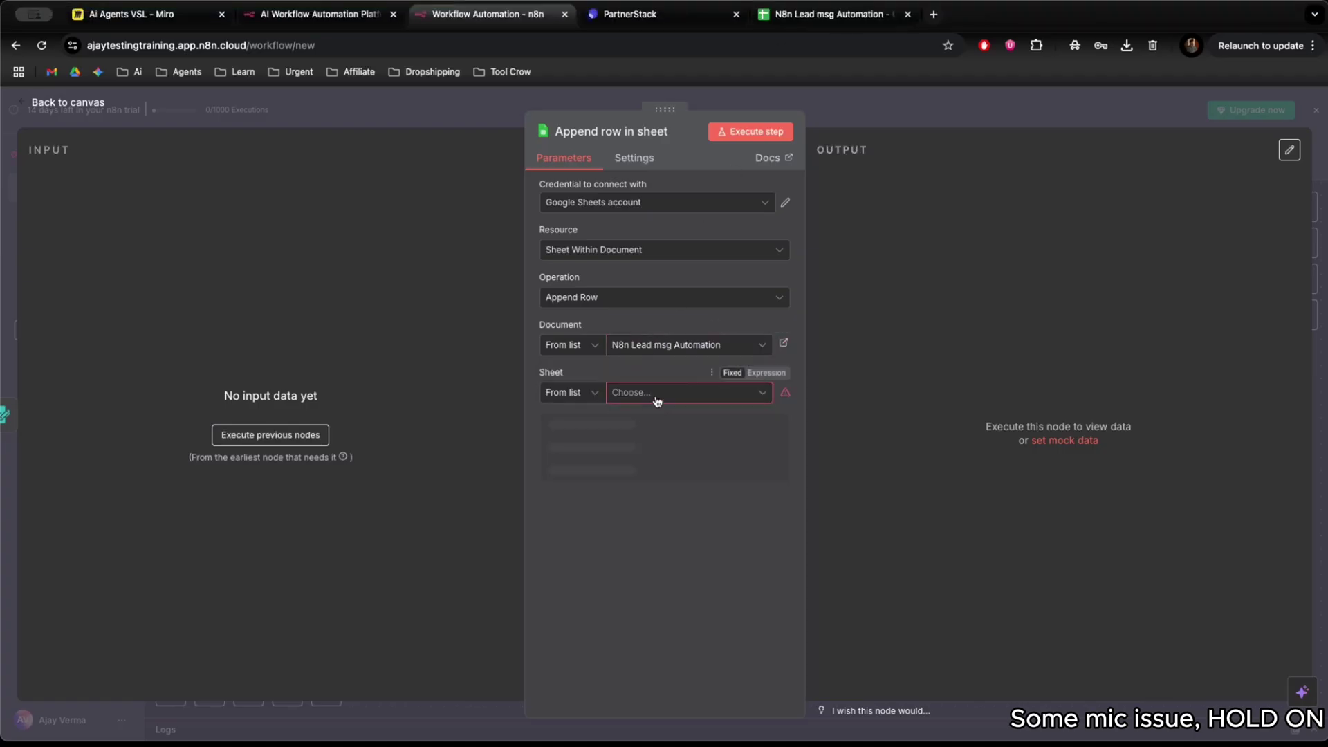
left_click(640, 394)
left_click(599, 436)
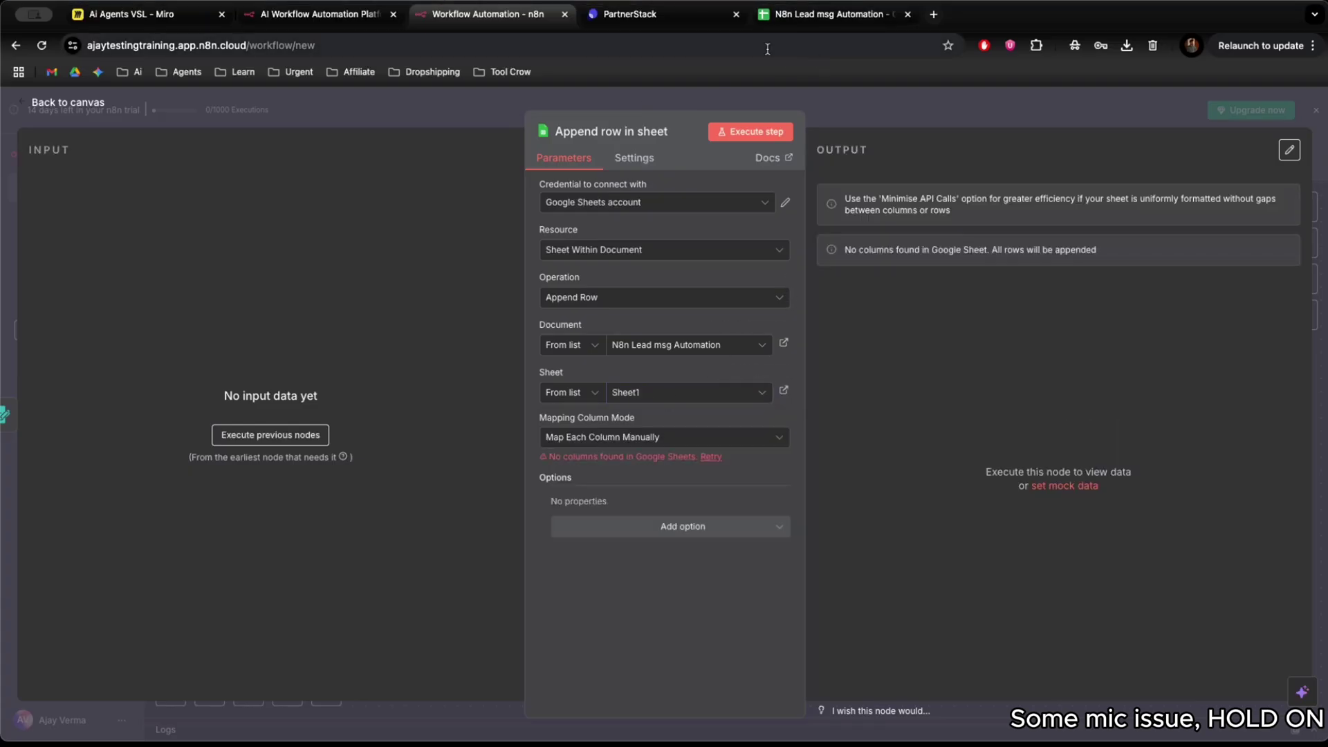
left_click(613, 445)
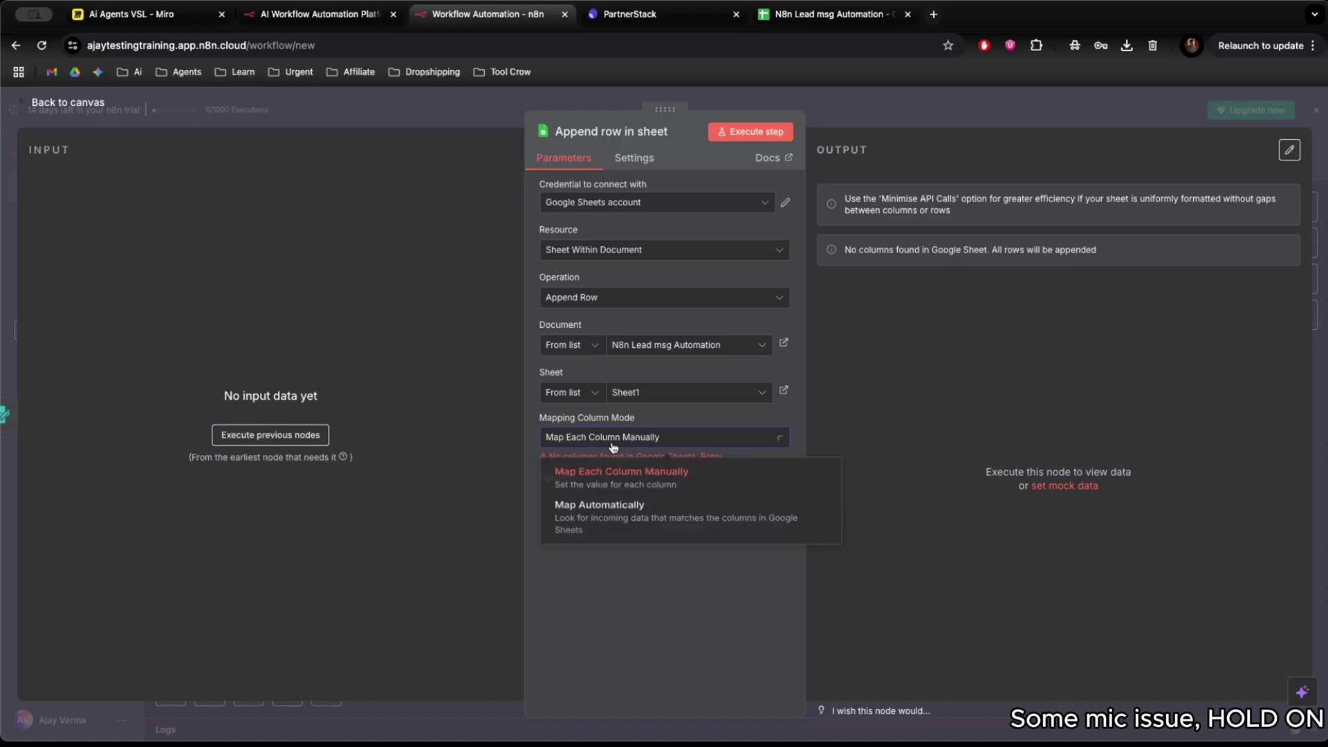
double_click(626, 437)
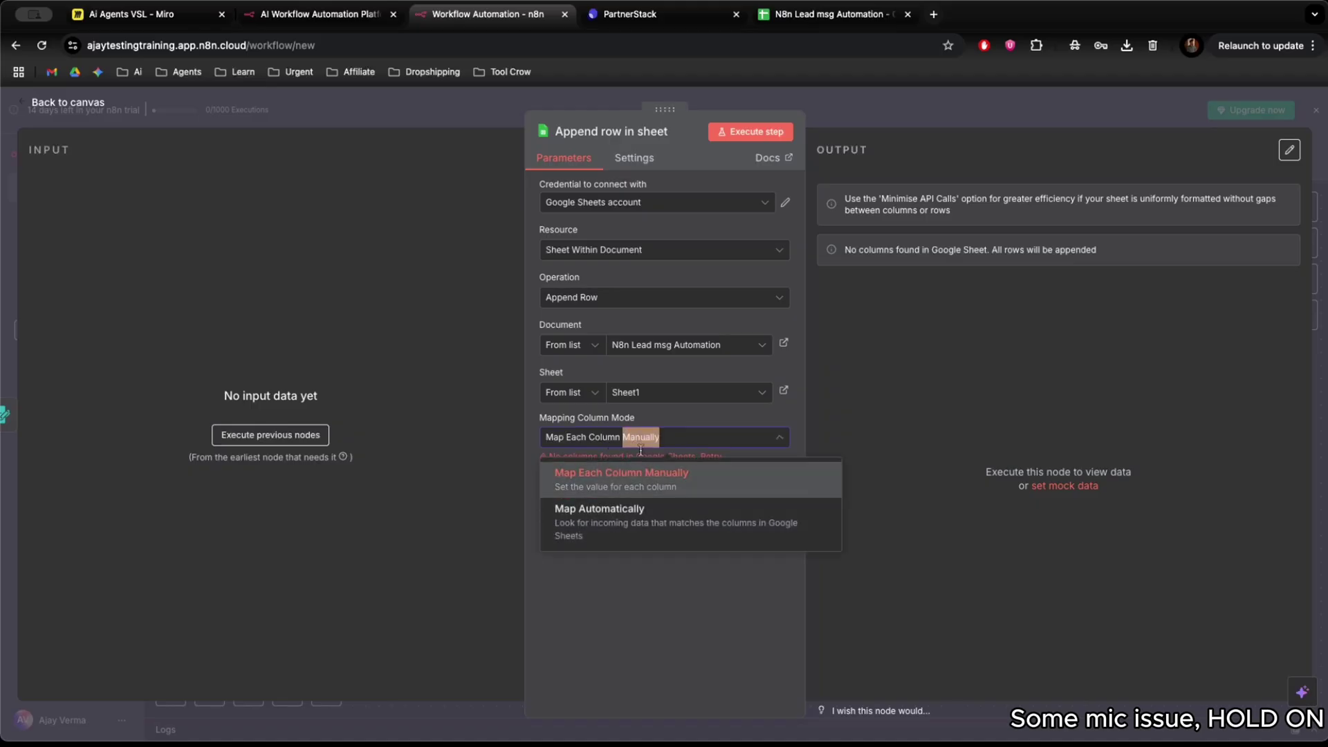
left_click(626, 474)
Check the empty Sheet1 in the spreadsheet, then return to the n8n canvas.
left_click(826, 14)
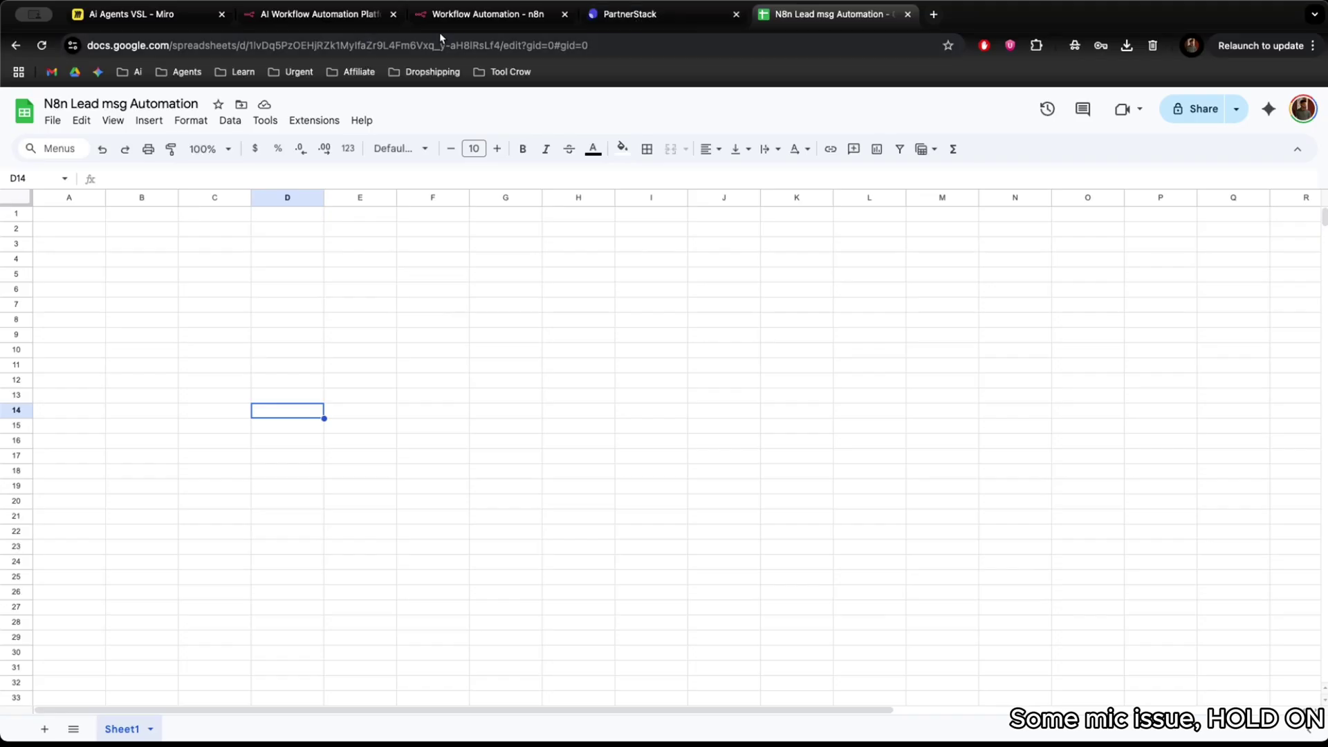
left_click(462, 16)
left_click(314, 16)
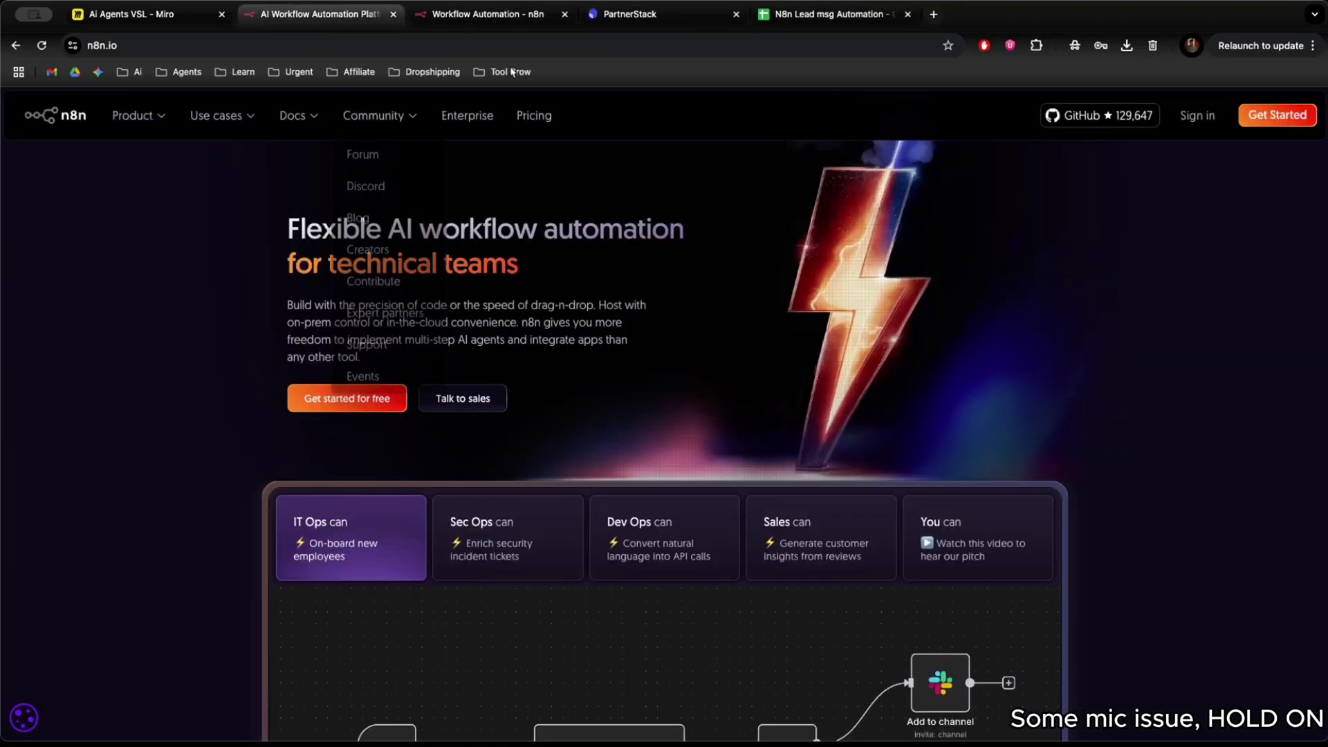
left_click(466, 17)
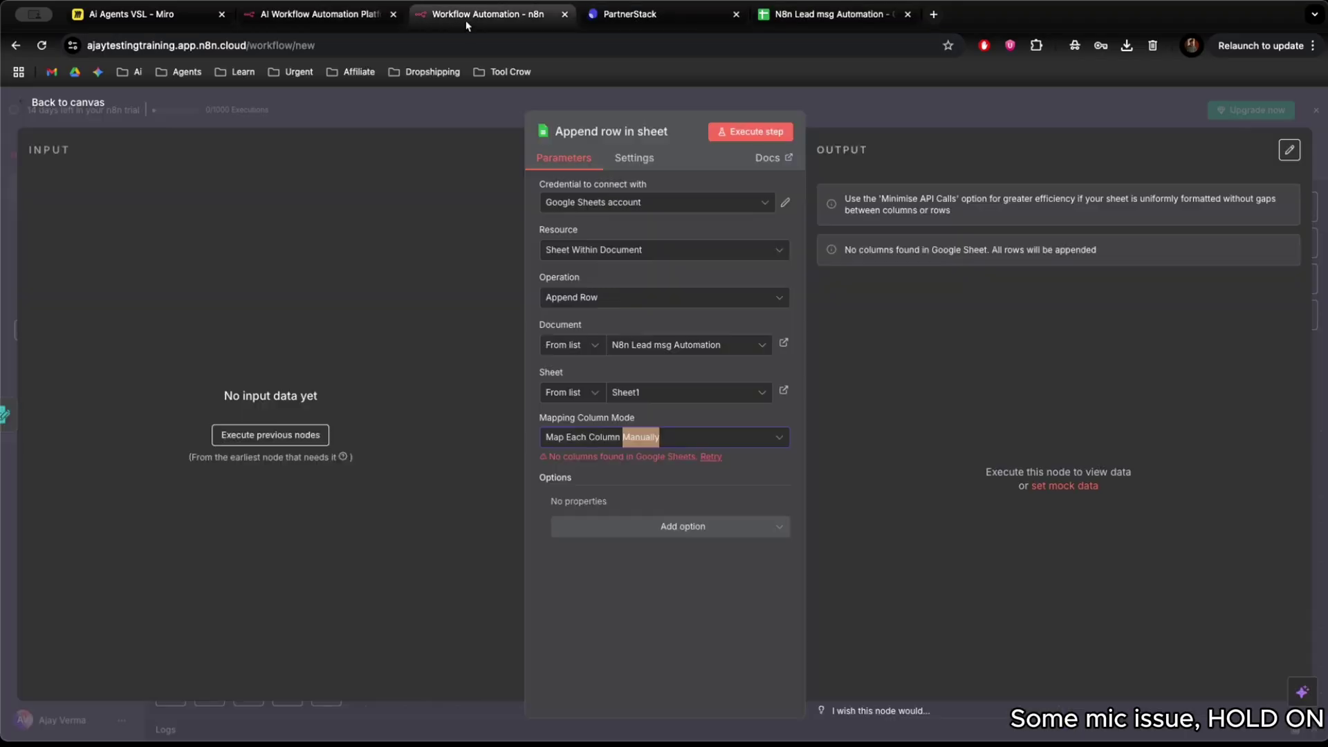
left_click(408, 97)
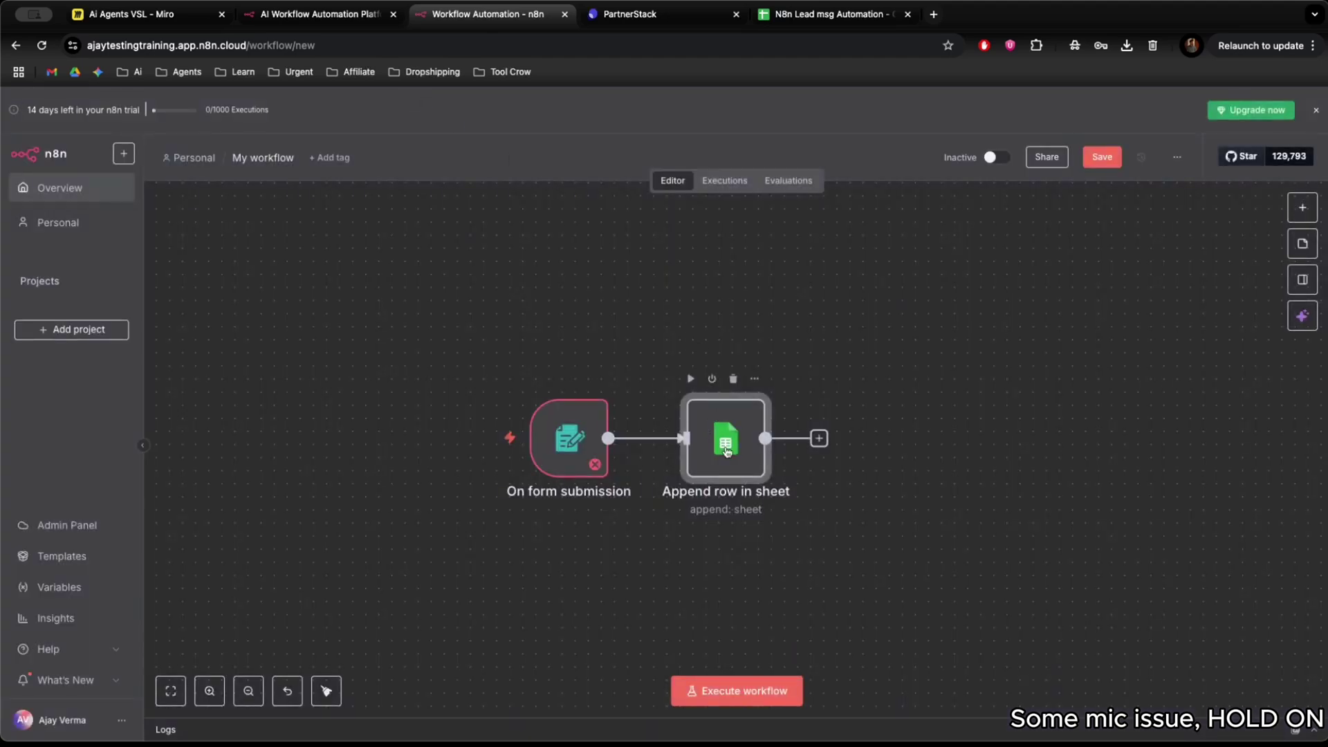
Reopen Append row in sheet and confirm the Google Sheets account credential.
double_click(727, 451)
left_click(681, 206)
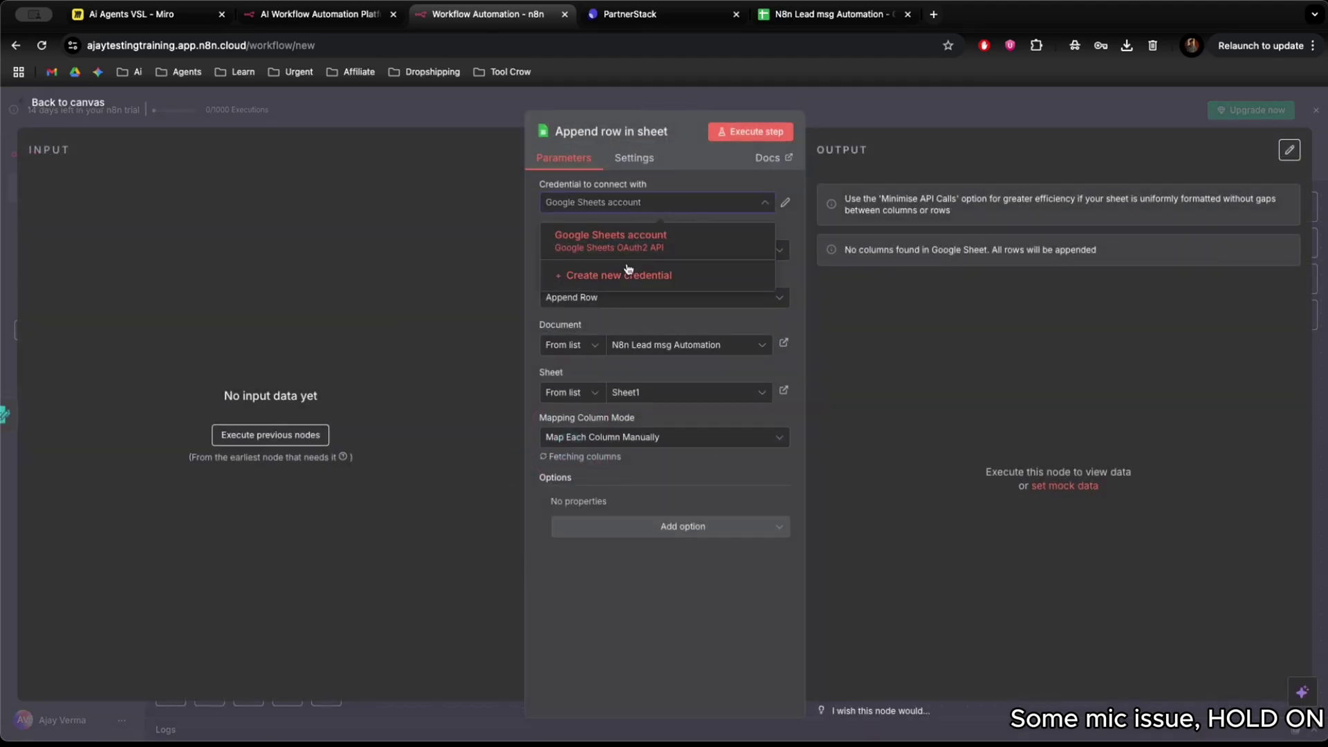
left_click(615, 241)
left_click(453, 110)
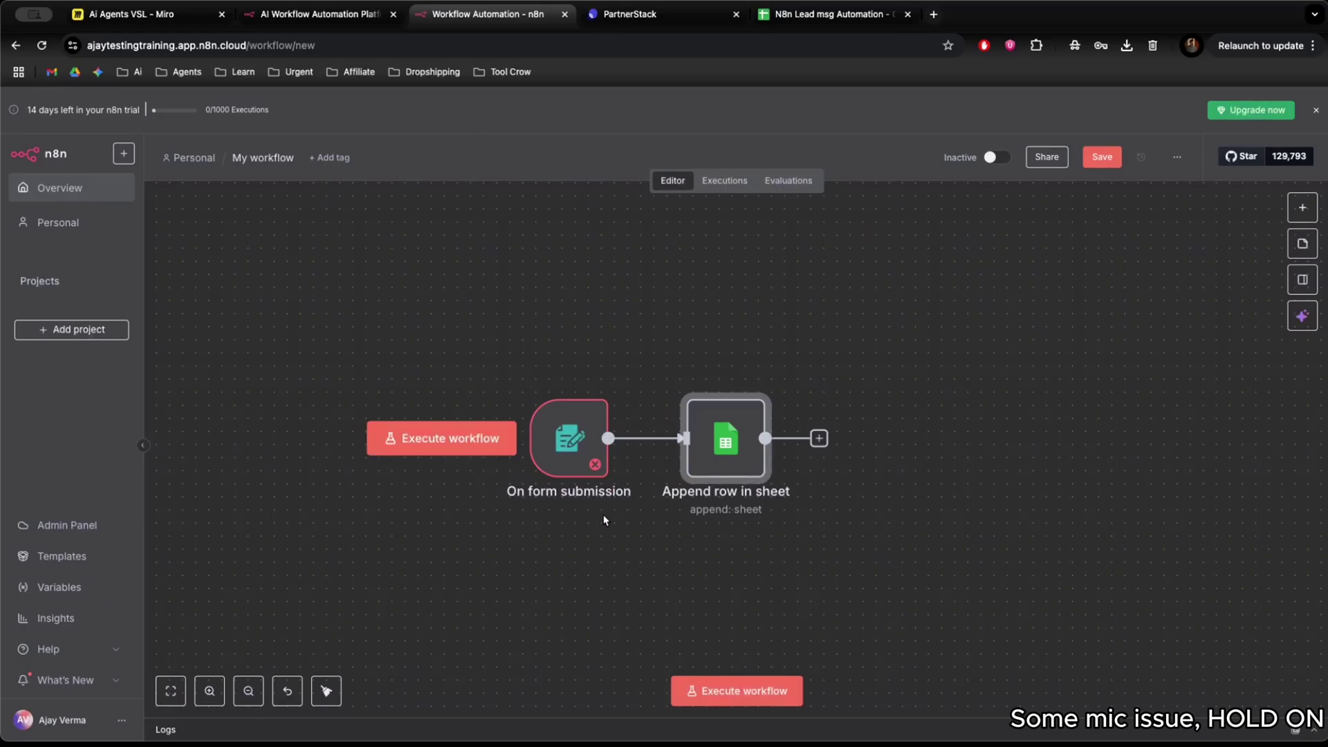
Open the On form submission trigger's settings from the canvas.
scroll(658, 449, "down", 1)
mouse_move(574, 443)
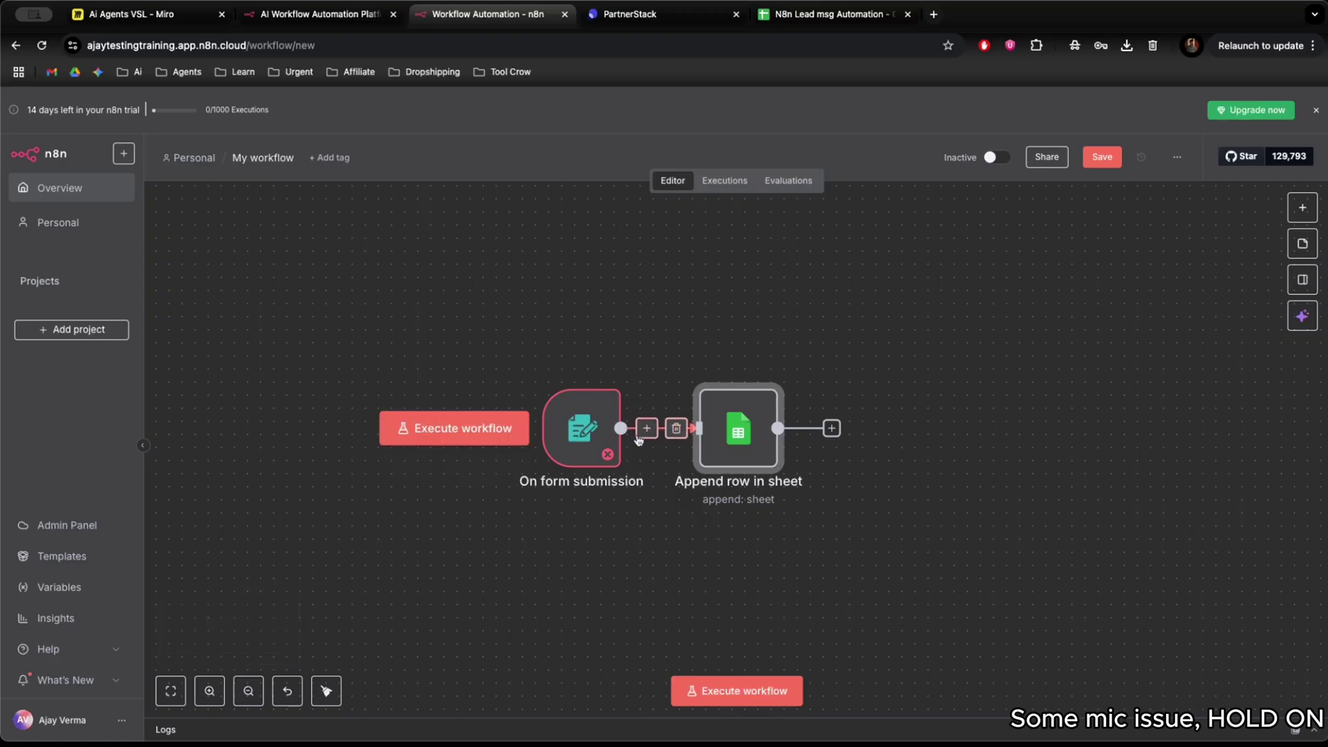
double_click(584, 434)
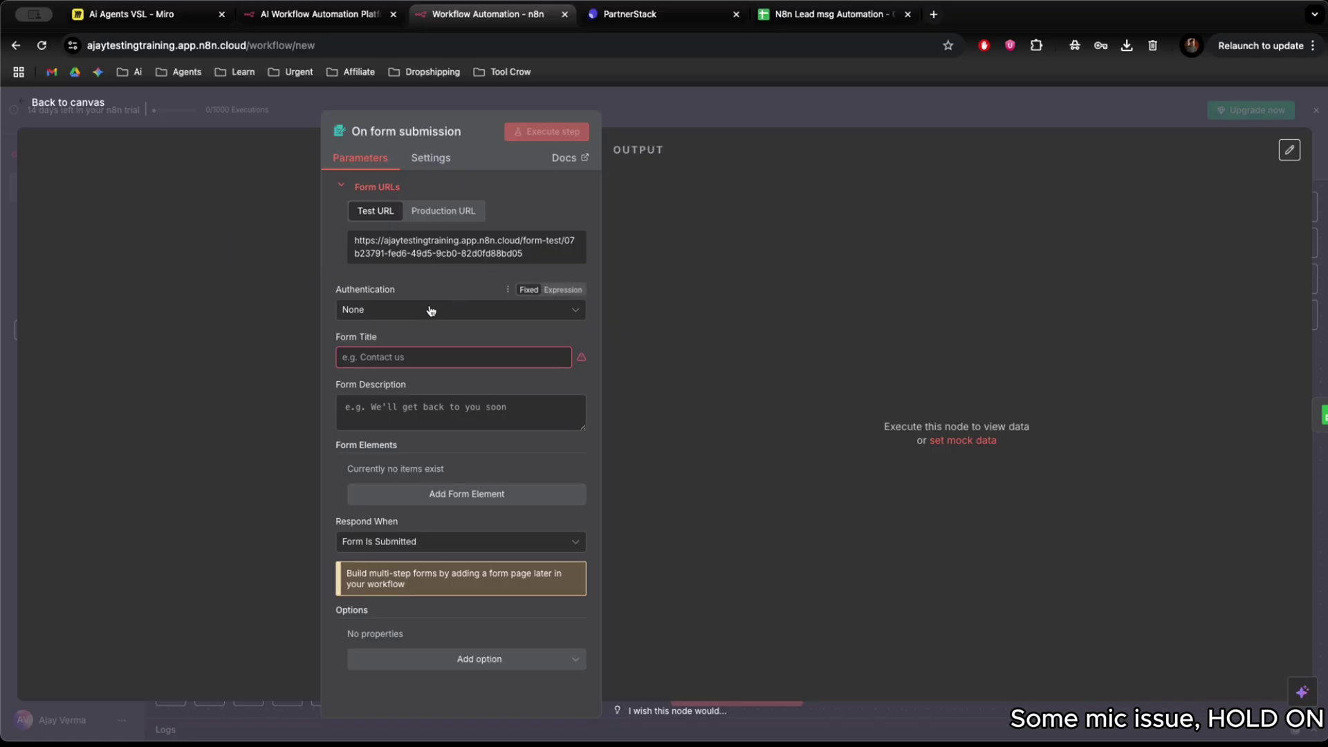
Title the form 'Contact Us Page' with the description 'Leads from contact us page'.
left_click(387, 355)
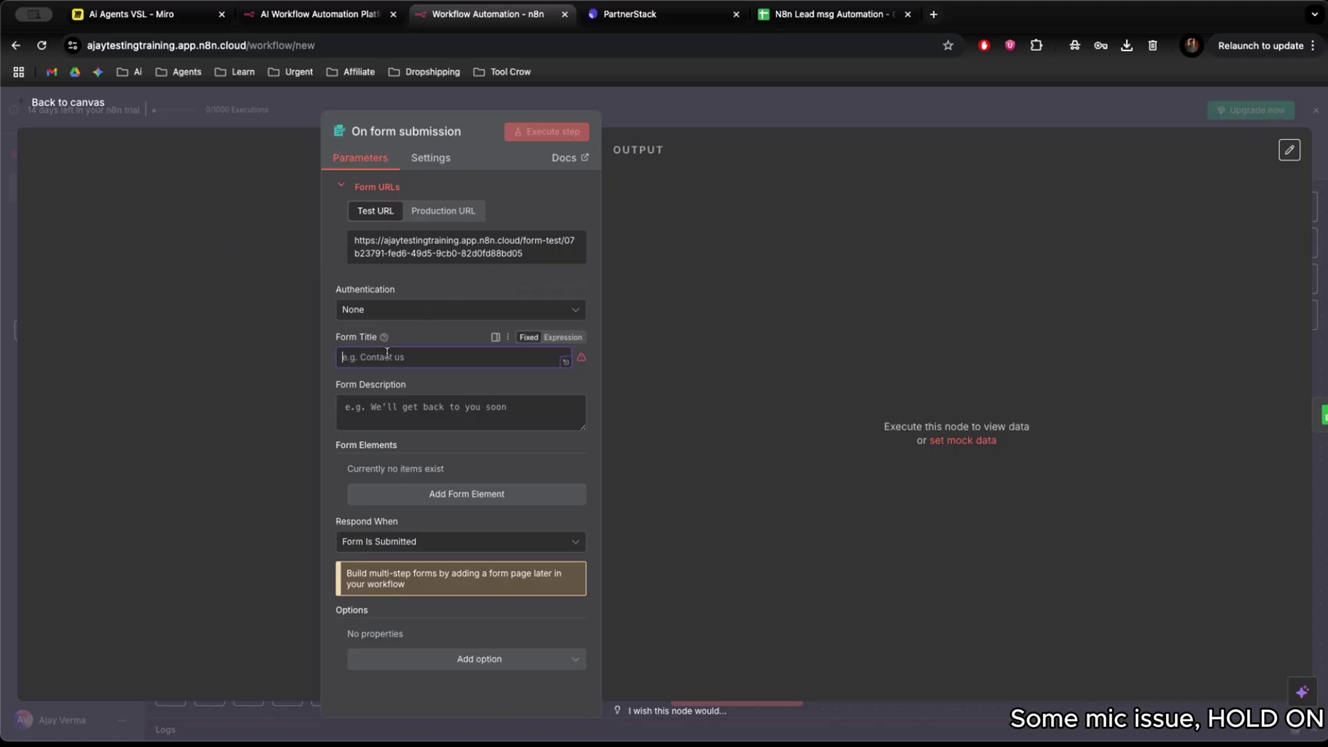
type("Co")
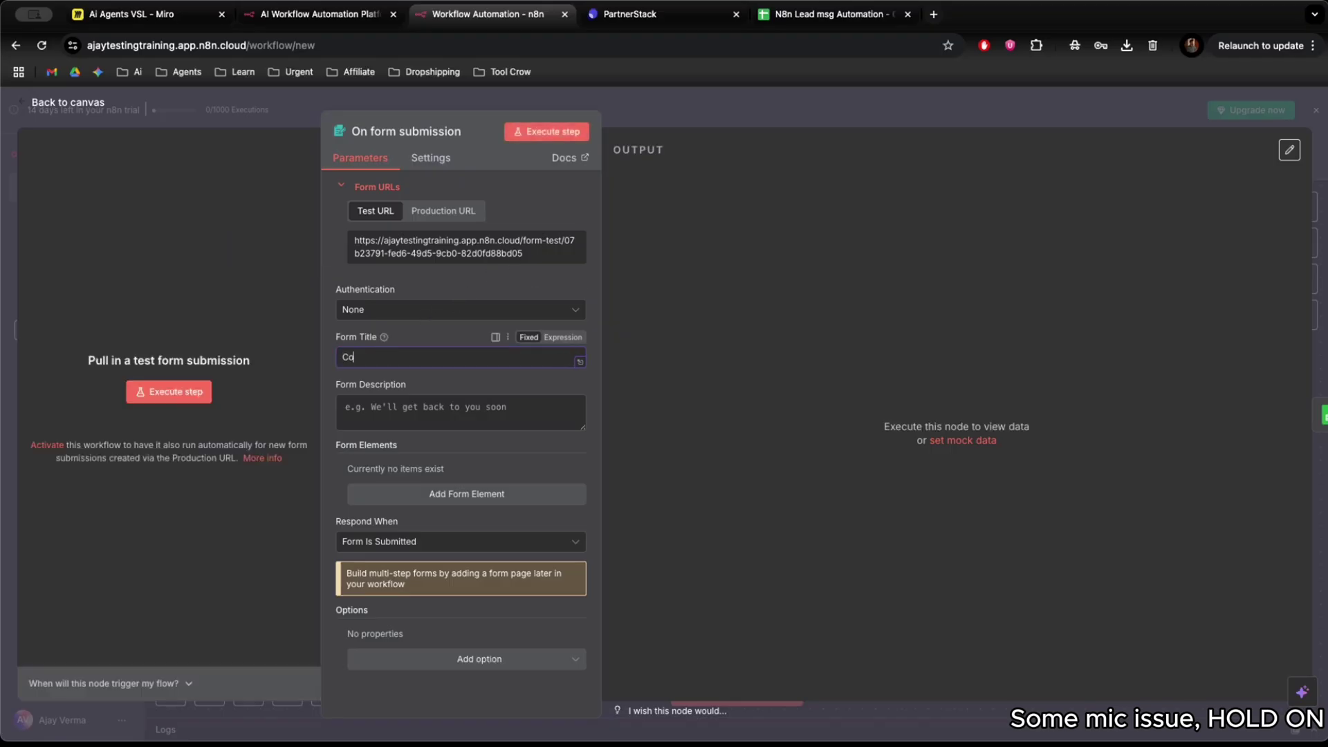
type("ntact us page")
left_click(385, 357)
key("BackSpace")
type("U")
left_click(396, 357)
key("BackSpace")
type("P")
key("Tab")
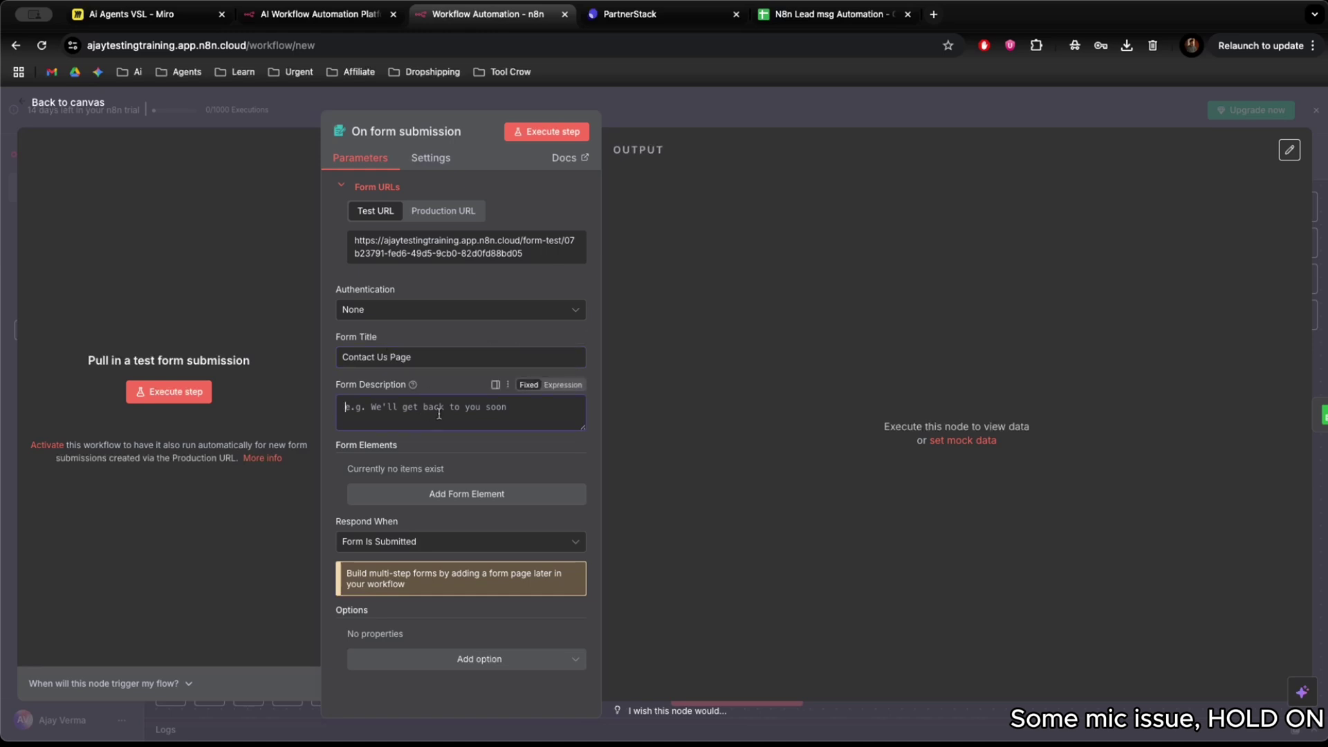
type("Leads from contact us page")
left_click(462, 443)
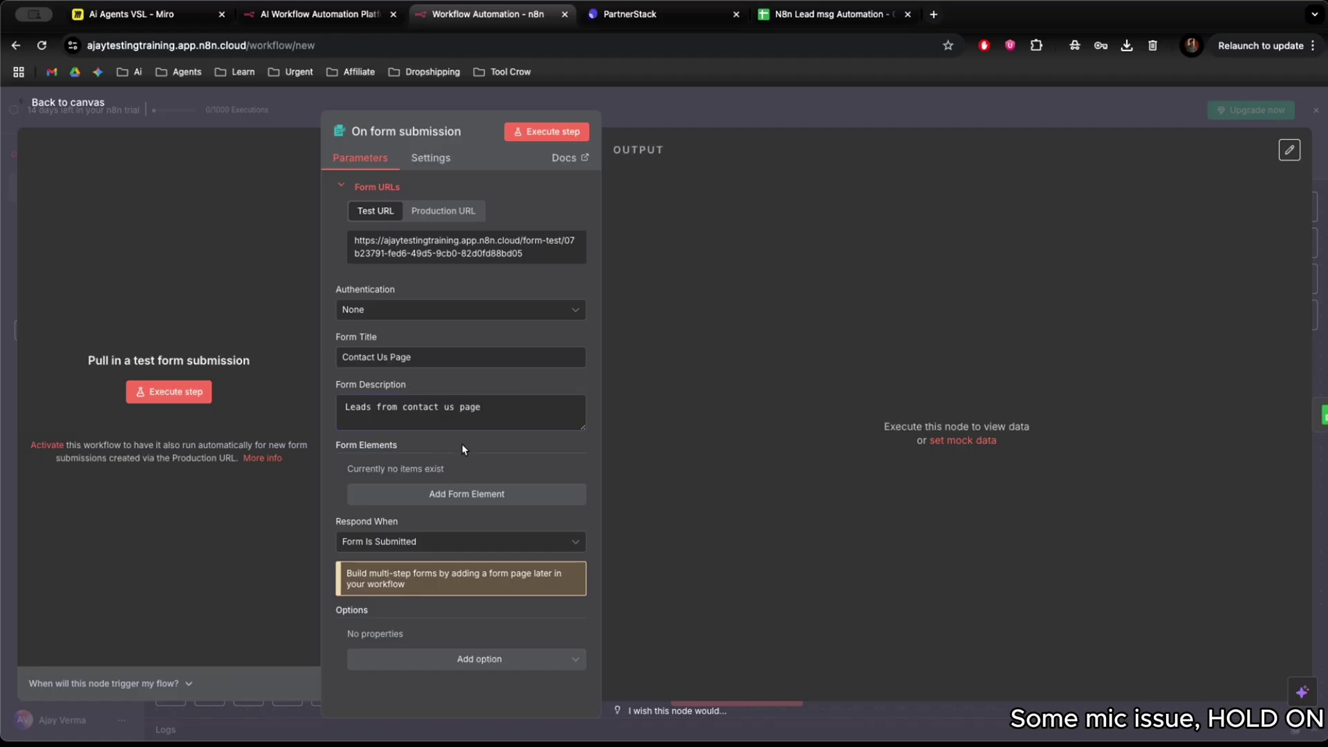
Add a required Text field 'Name' with placeholder 'Name'.
left_click(456, 495)
type("N")
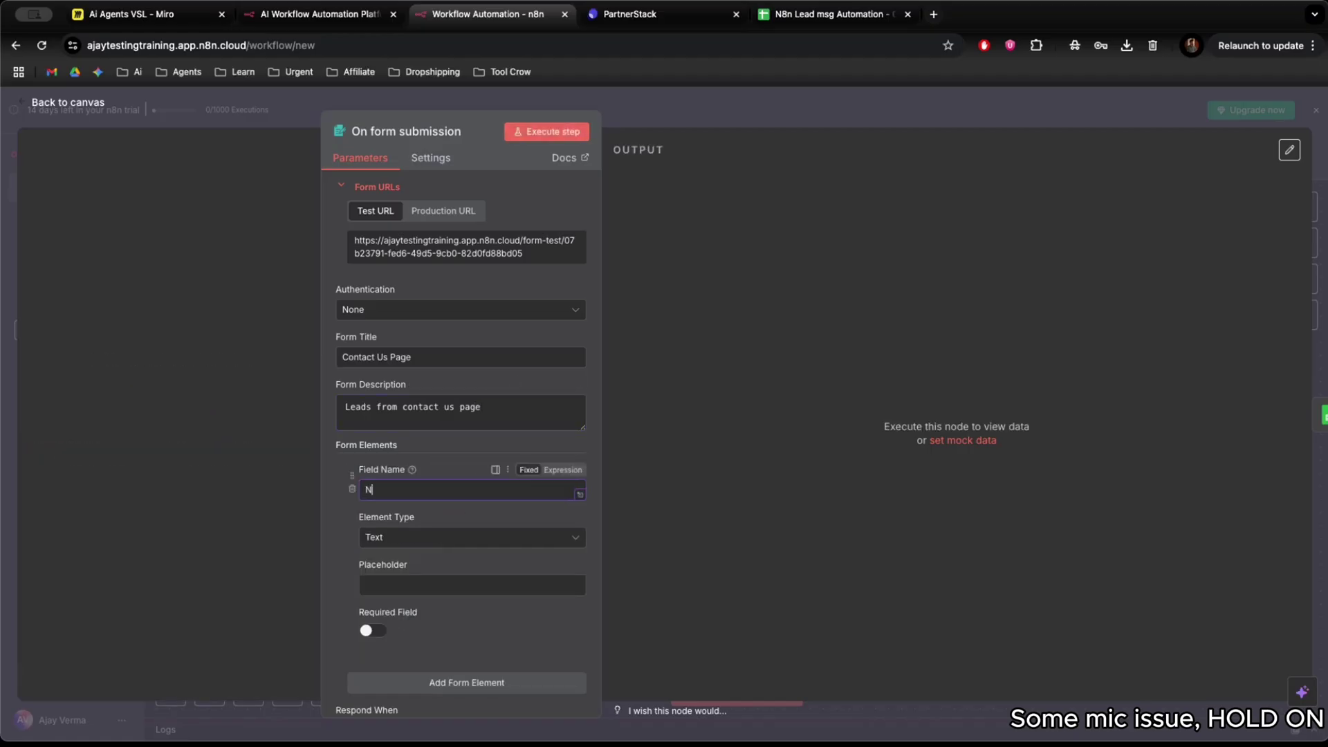
type("ame")
left_click(442, 538)
left_click(424, 545)
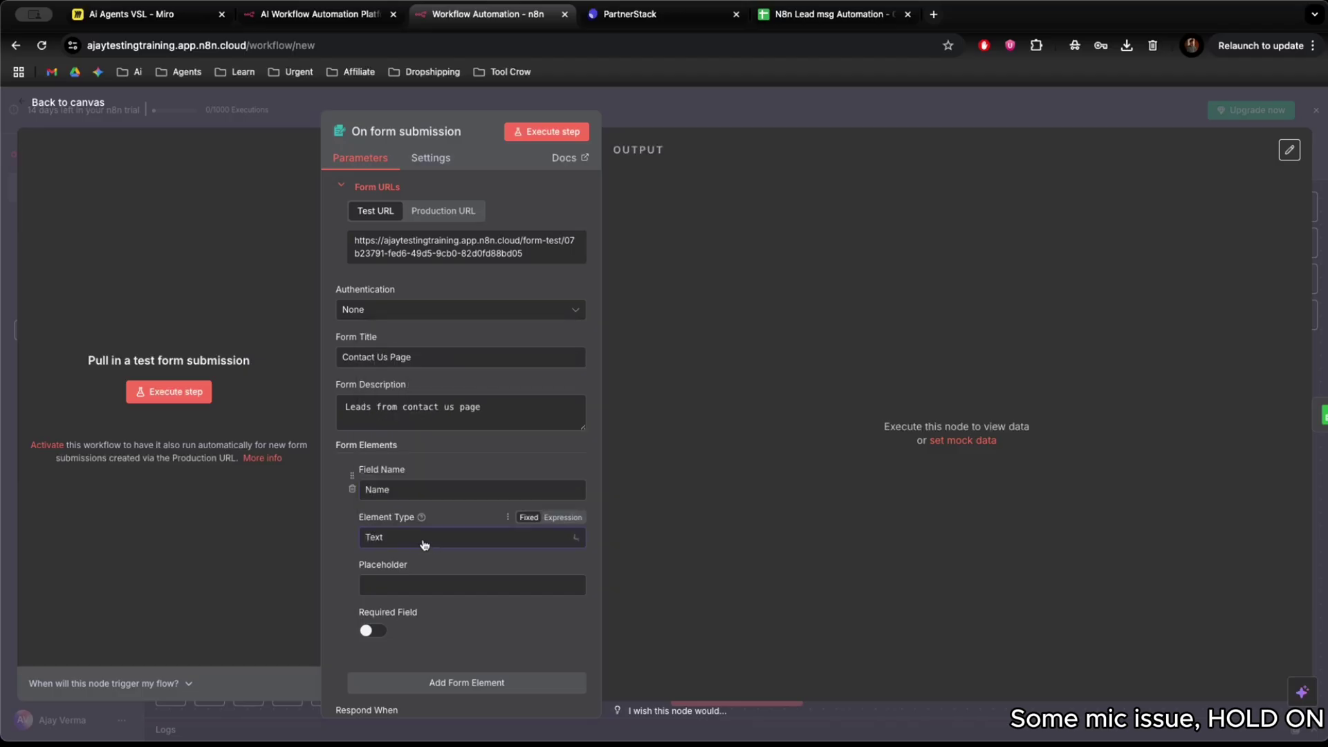
left_click(402, 585)
type("N")
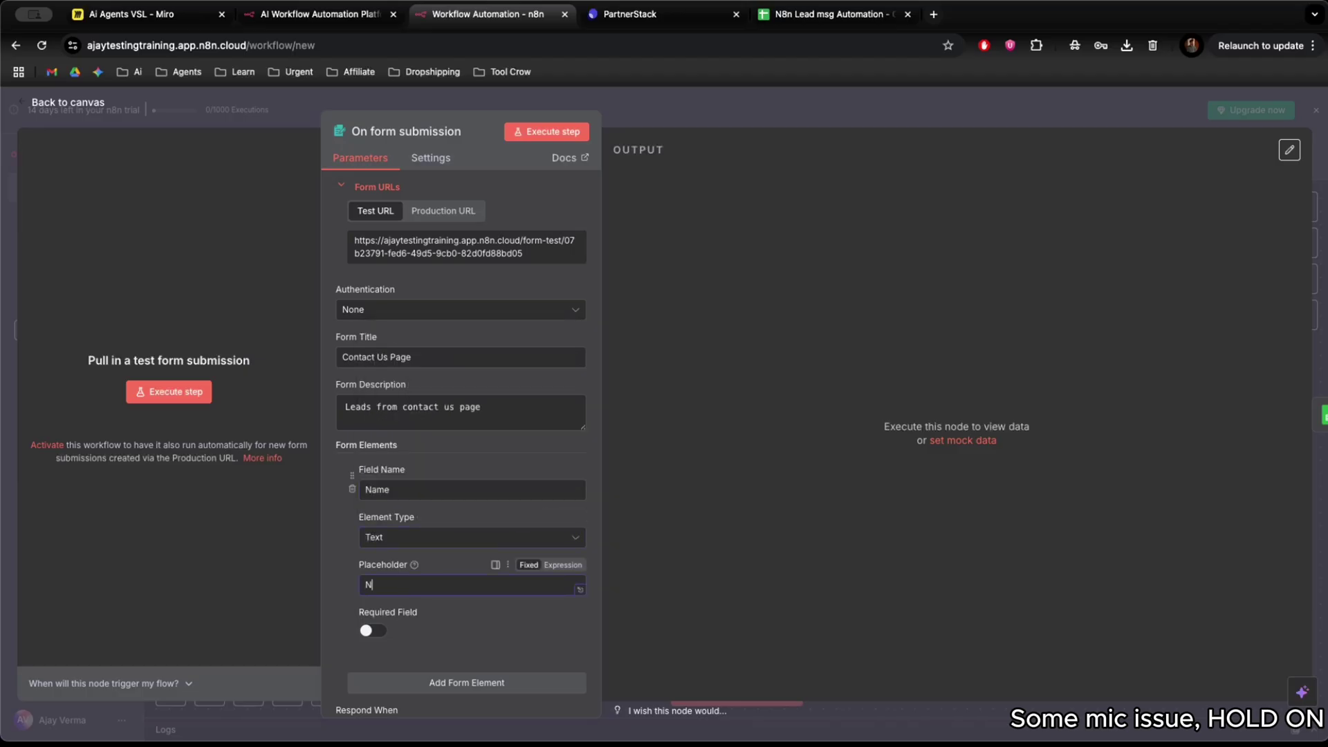
type("ame")
left_click(373, 630)
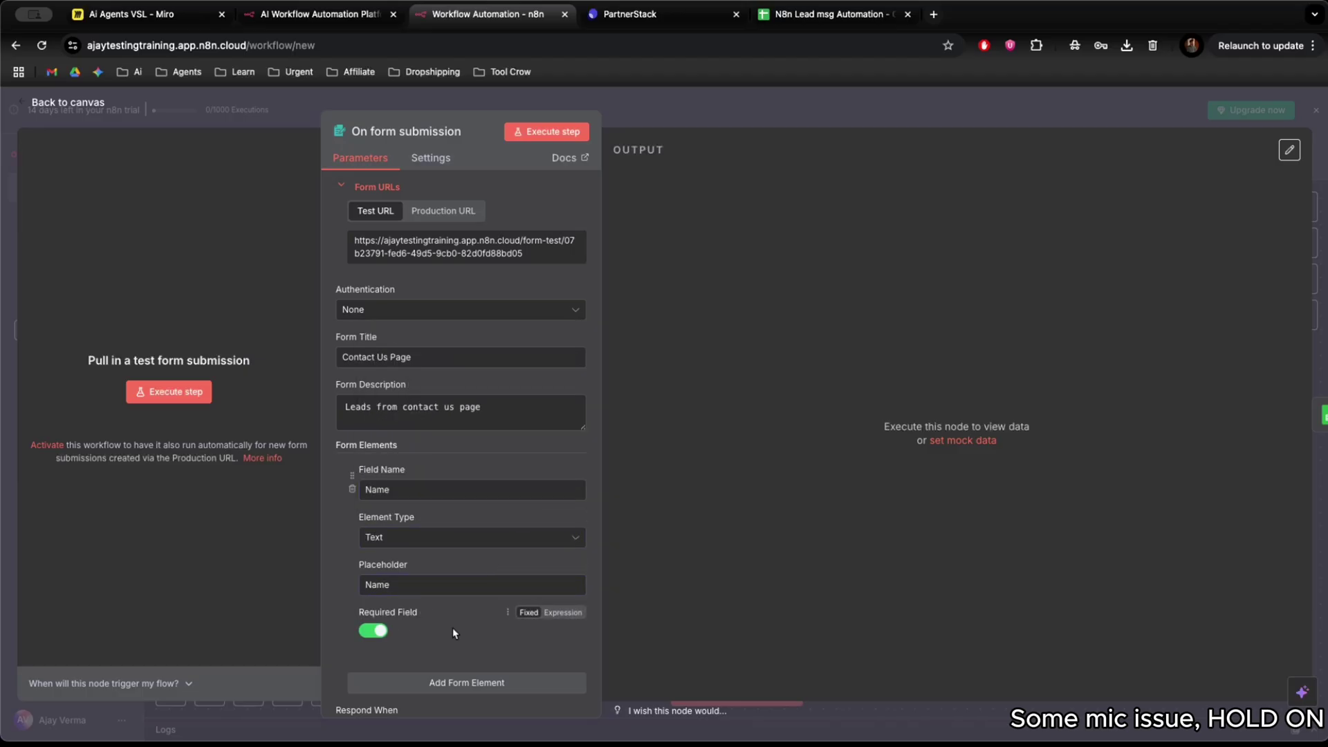
scroll(452, 628, "down", 3)
Add a required Number-type field 'Numver' with placeholder 'Yout phone number'.
left_click(501, 538)
scroll(461, 487, "down", 3)
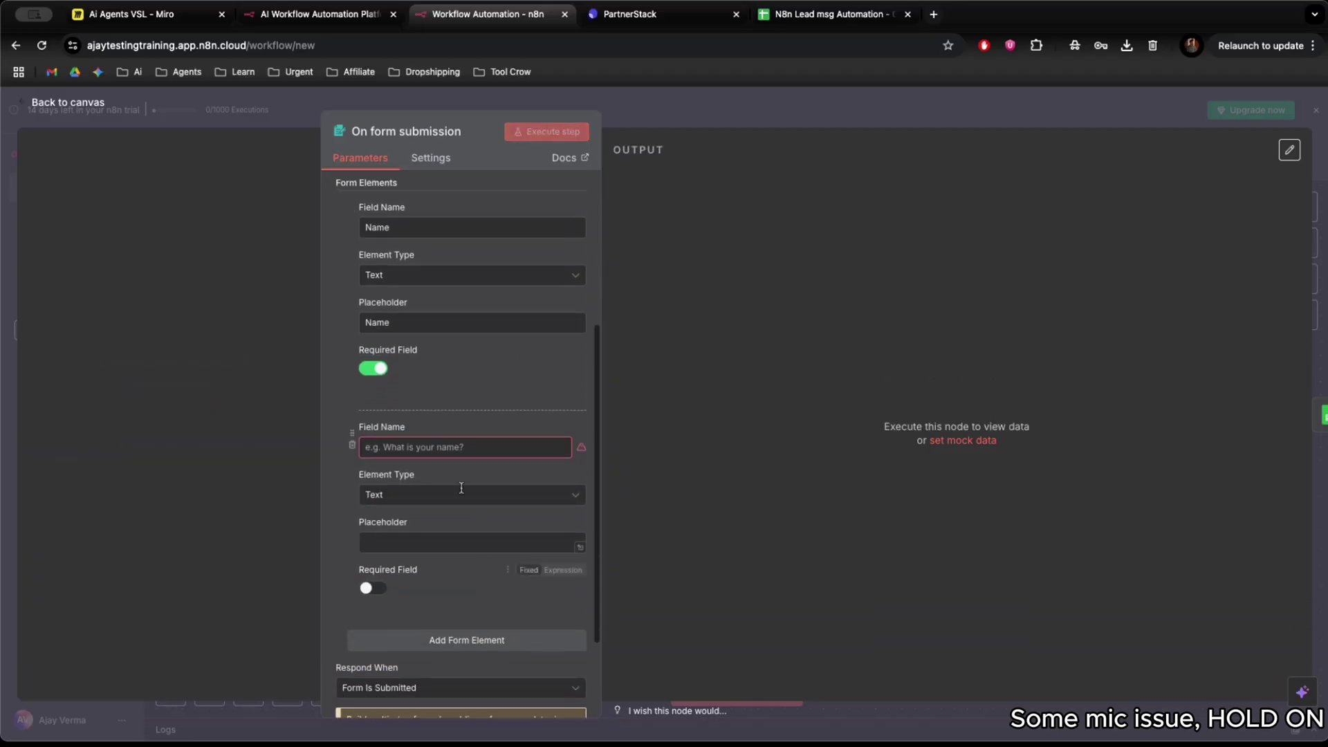
left_click(461, 446)
type("Numve")
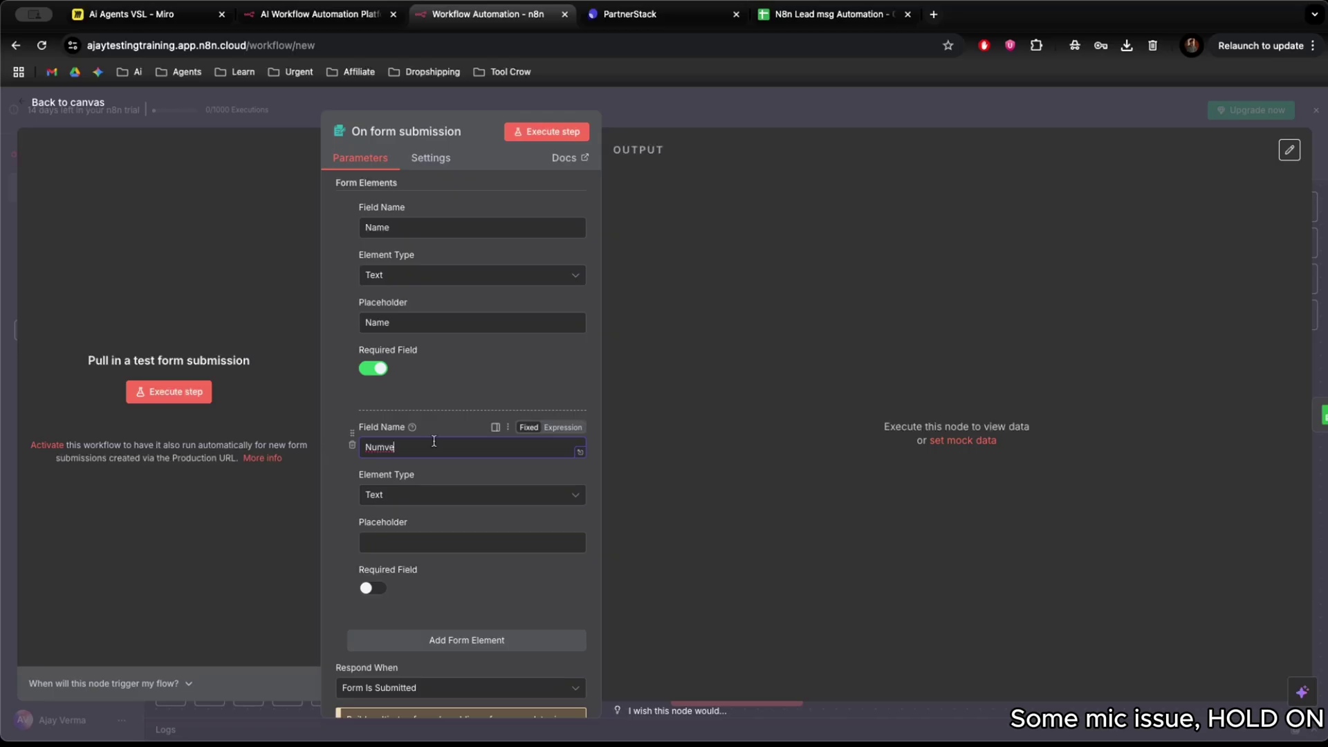
key("BackSpace")
key("BackSpace")
type("ber")
left_click(415, 495)
scroll(406, 582, "up", 1)
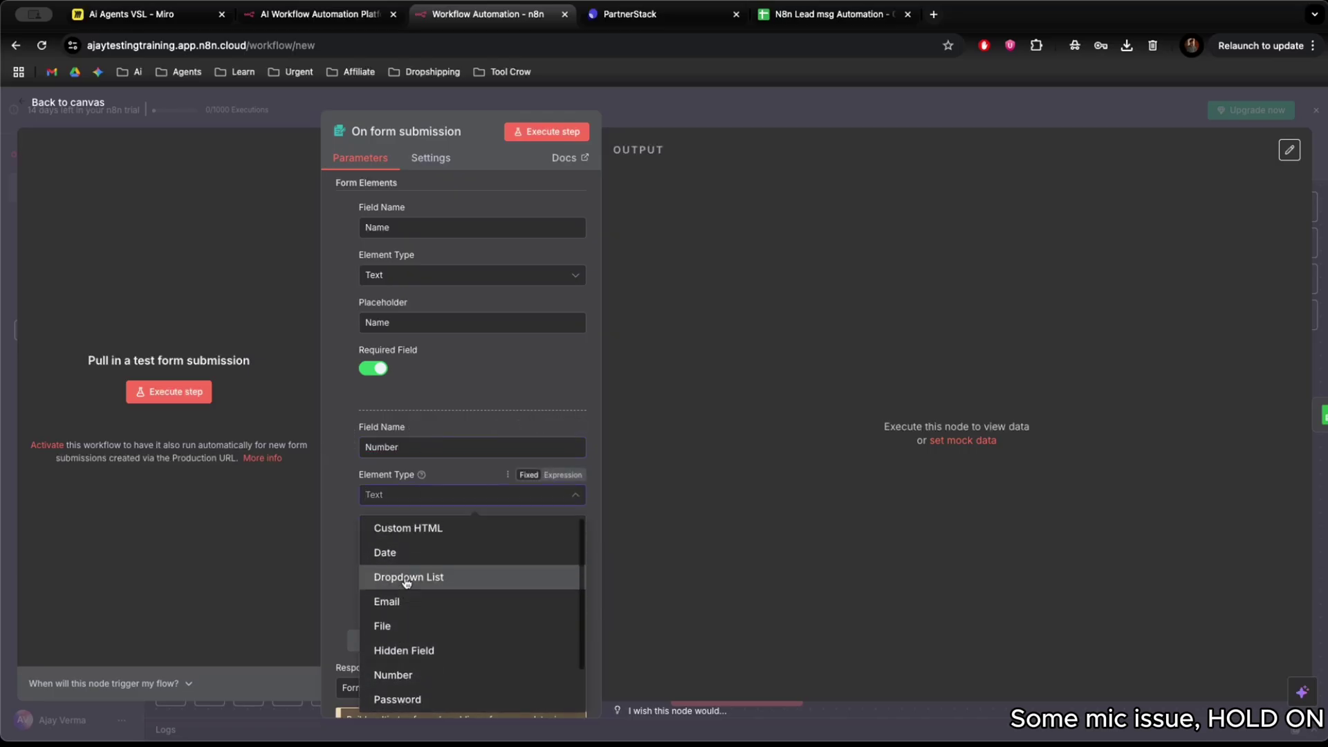
left_click(394, 672)
left_click(453, 543)
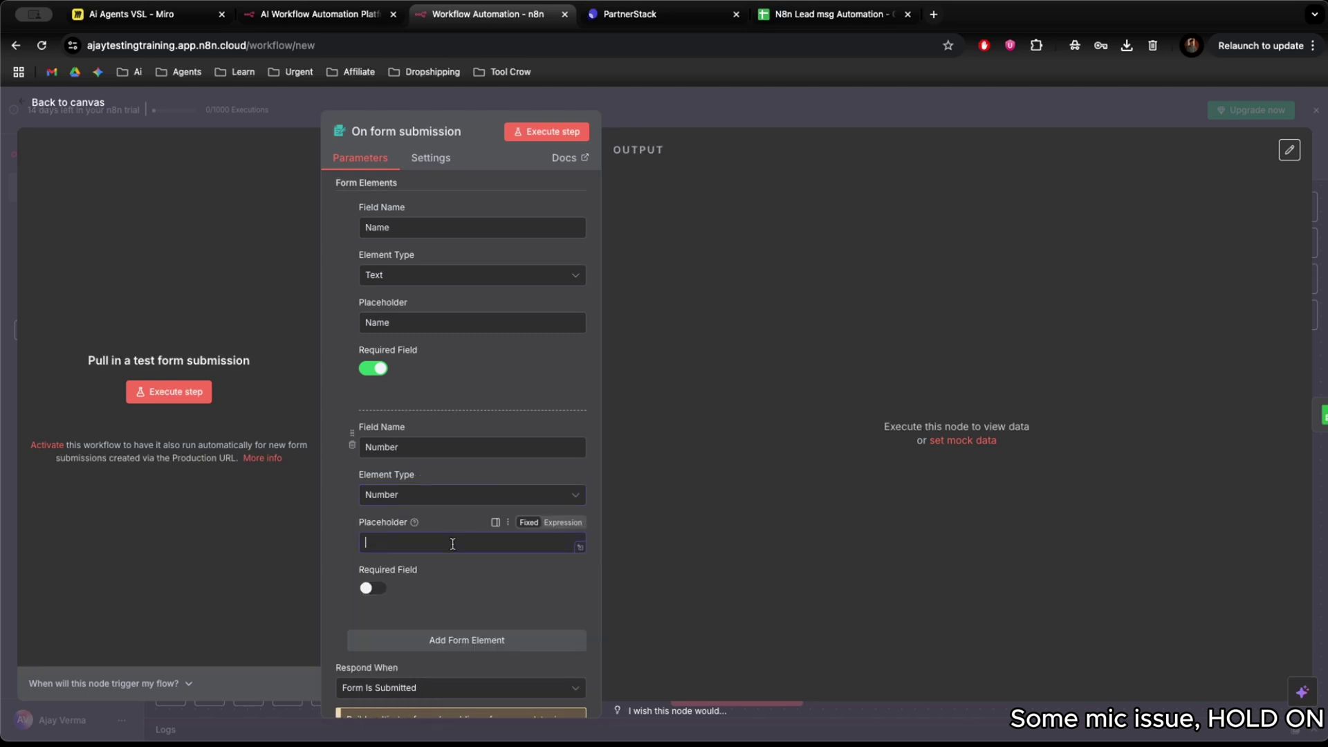
type("Yout")
type(" phone number")
left_click(377, 588)
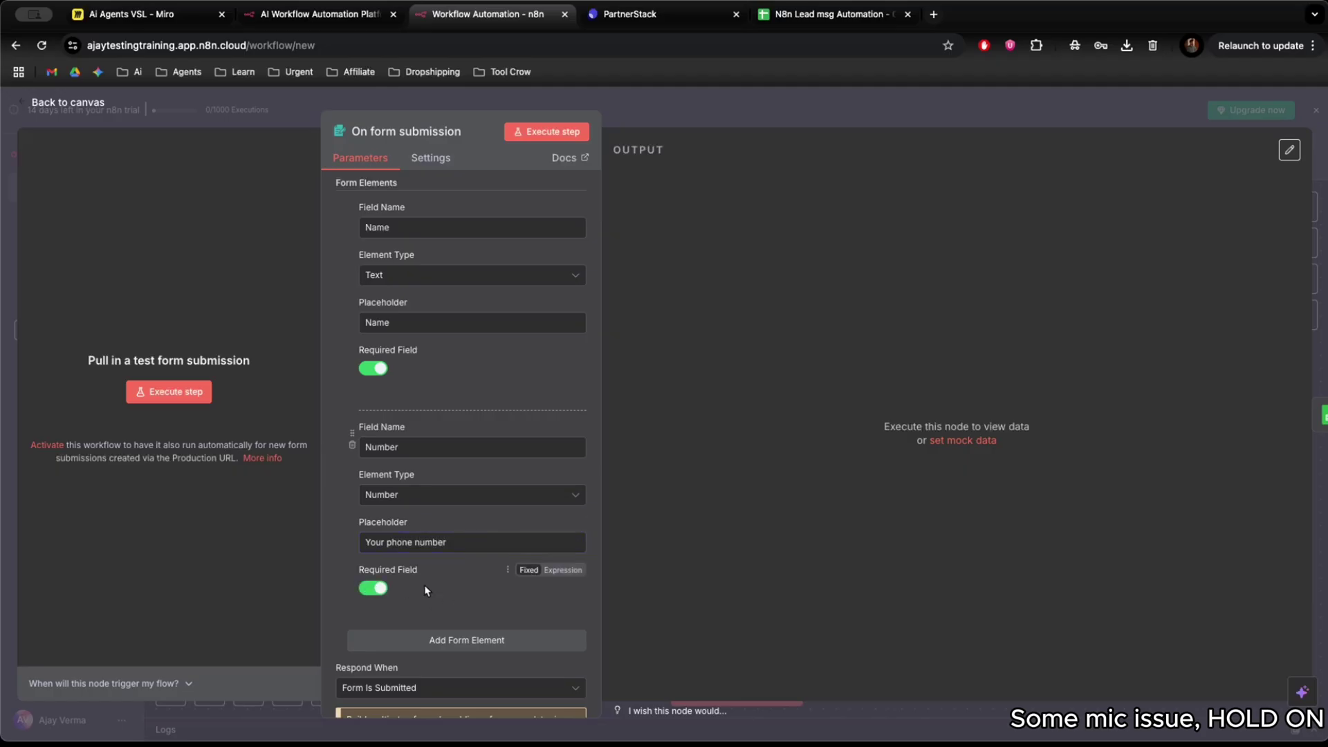
Add a required Email-type field 'Email' with placeholder 'Your Active email add'.
left_click(413, 641)
left_click(415, 666)
type("Ema")
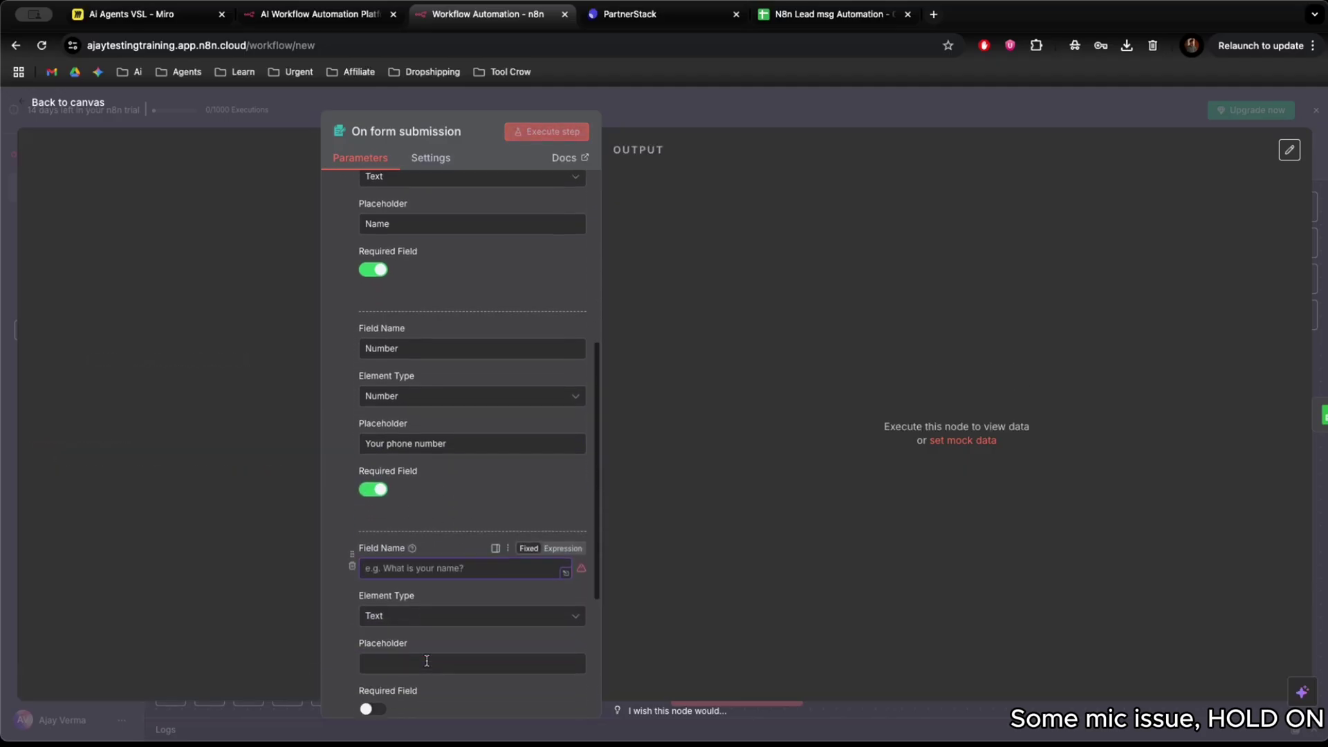
type("il")
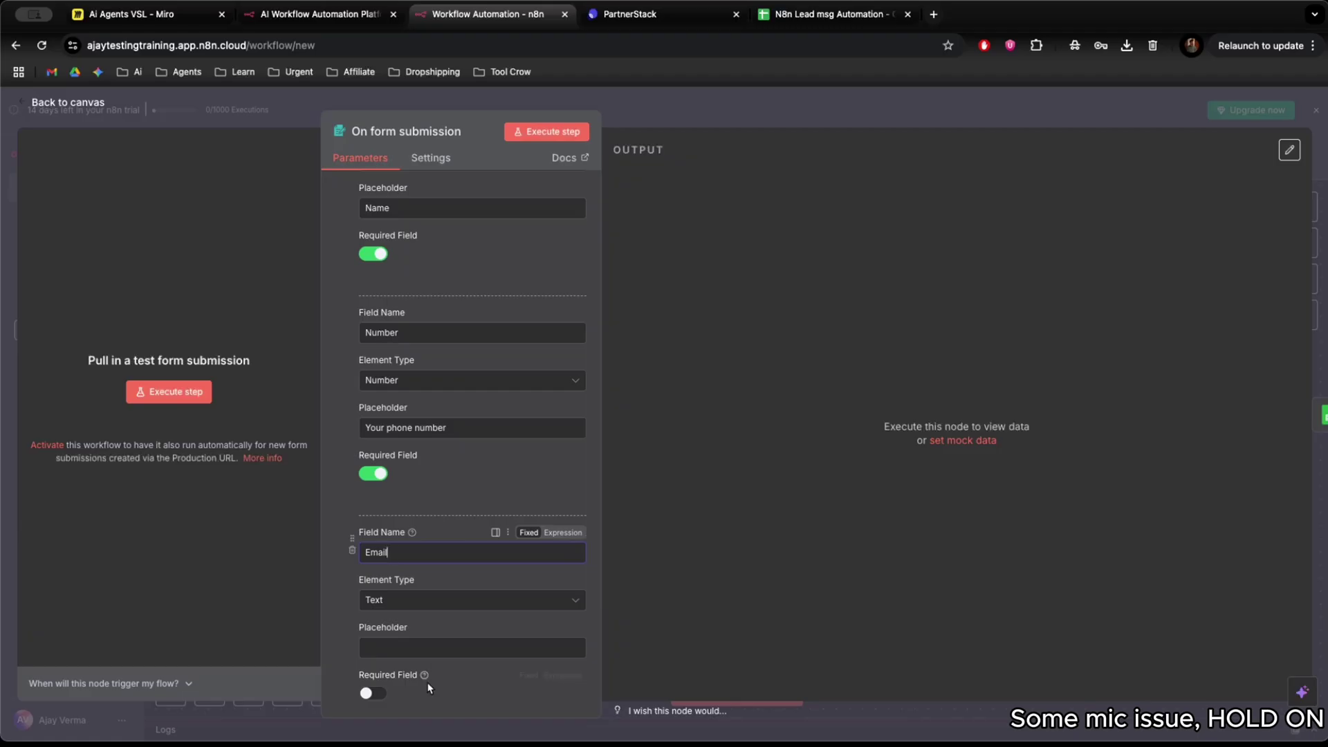
left_click(446, 600)
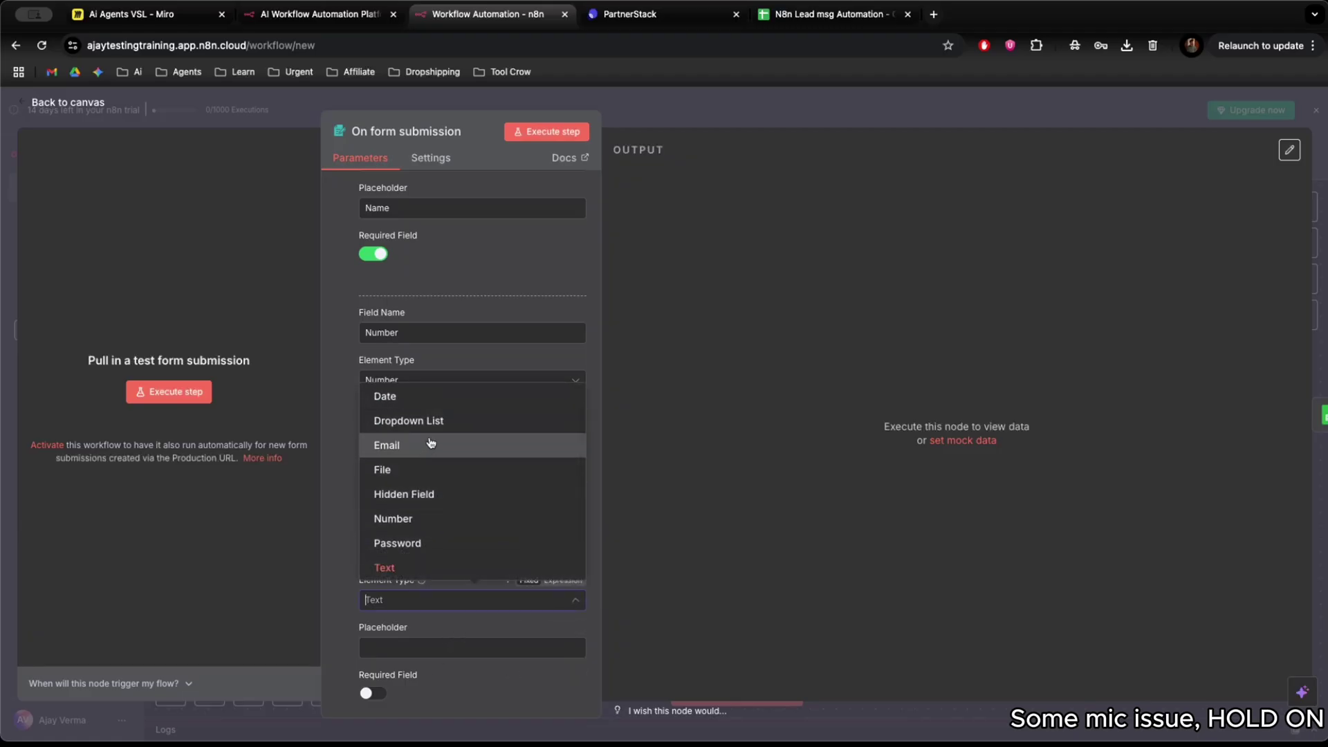
left_click(449, 442)
scroll(430, 608, "down", 2)
left_click(432, 579)
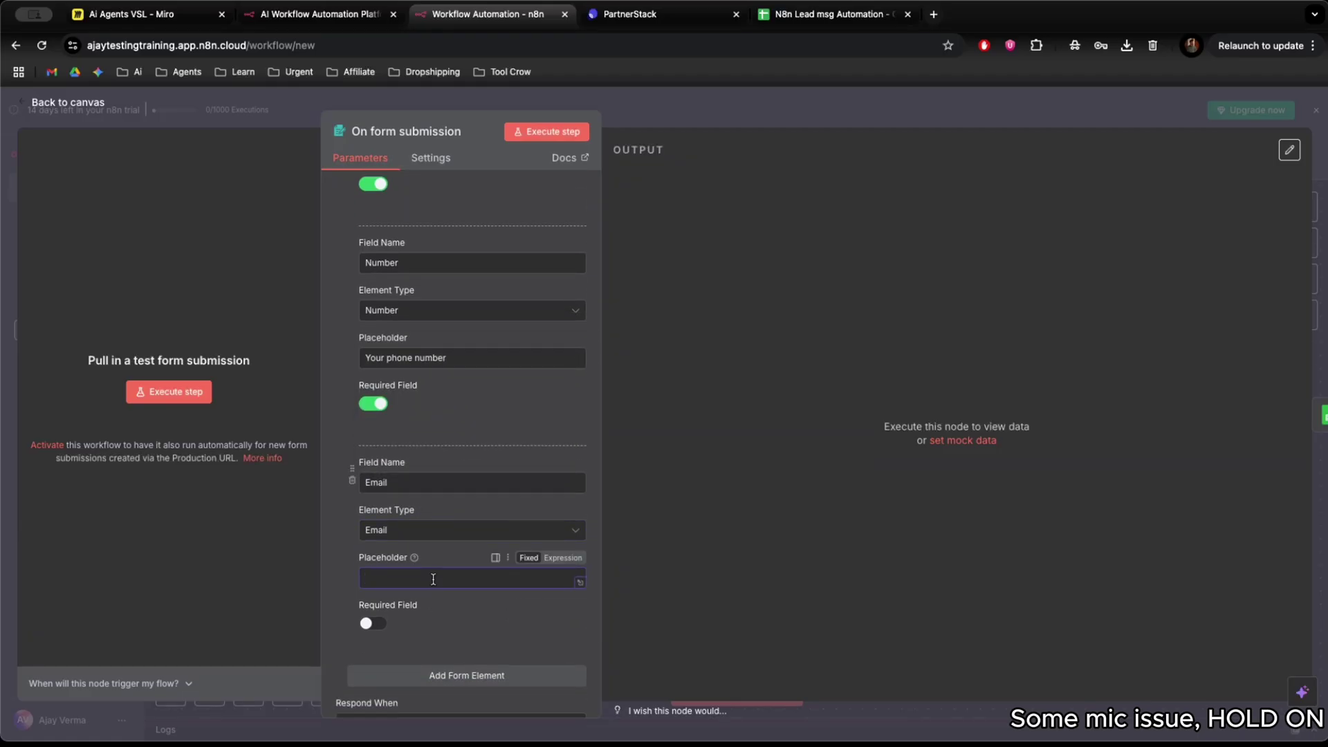
type("Your Active email address")
scroll(508, 624, "down", 3)
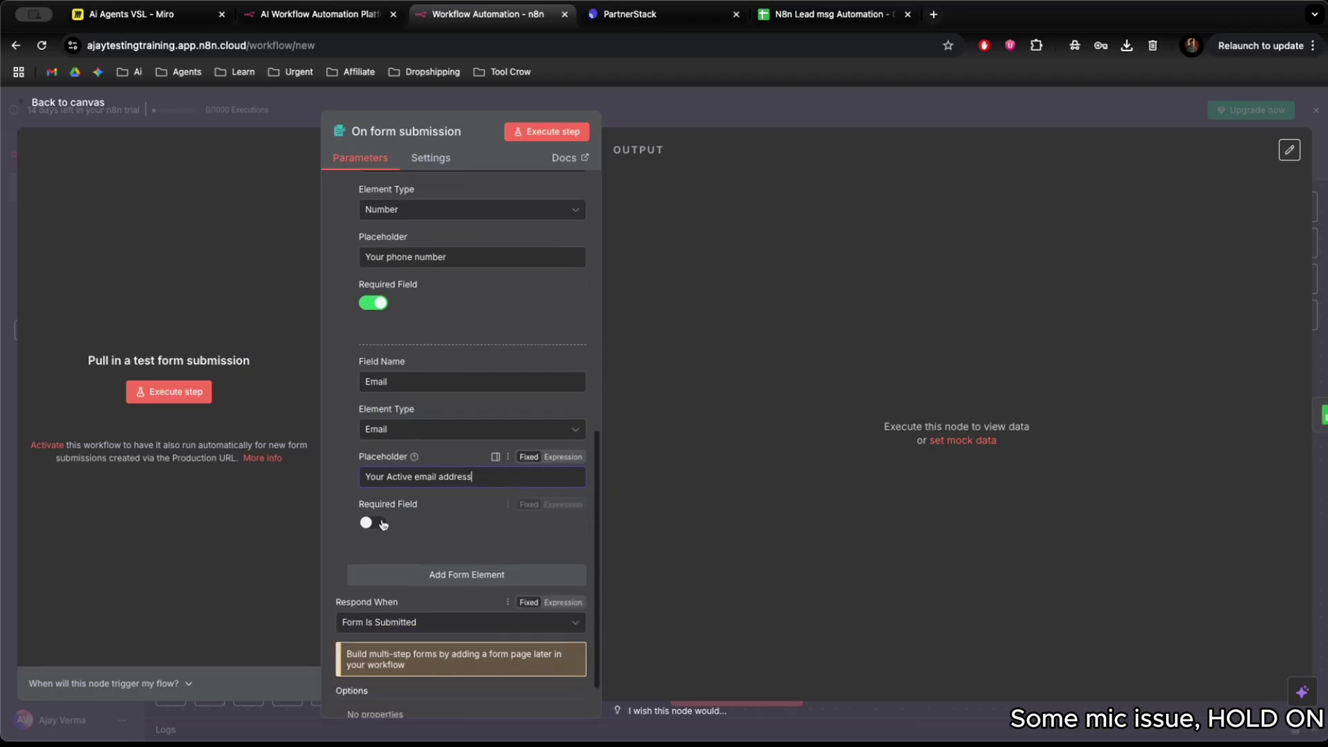
left_click(373, 522)
Add a required 'Business de' field with placeholder 'YOuout Business name'.
left_click(426, 571)
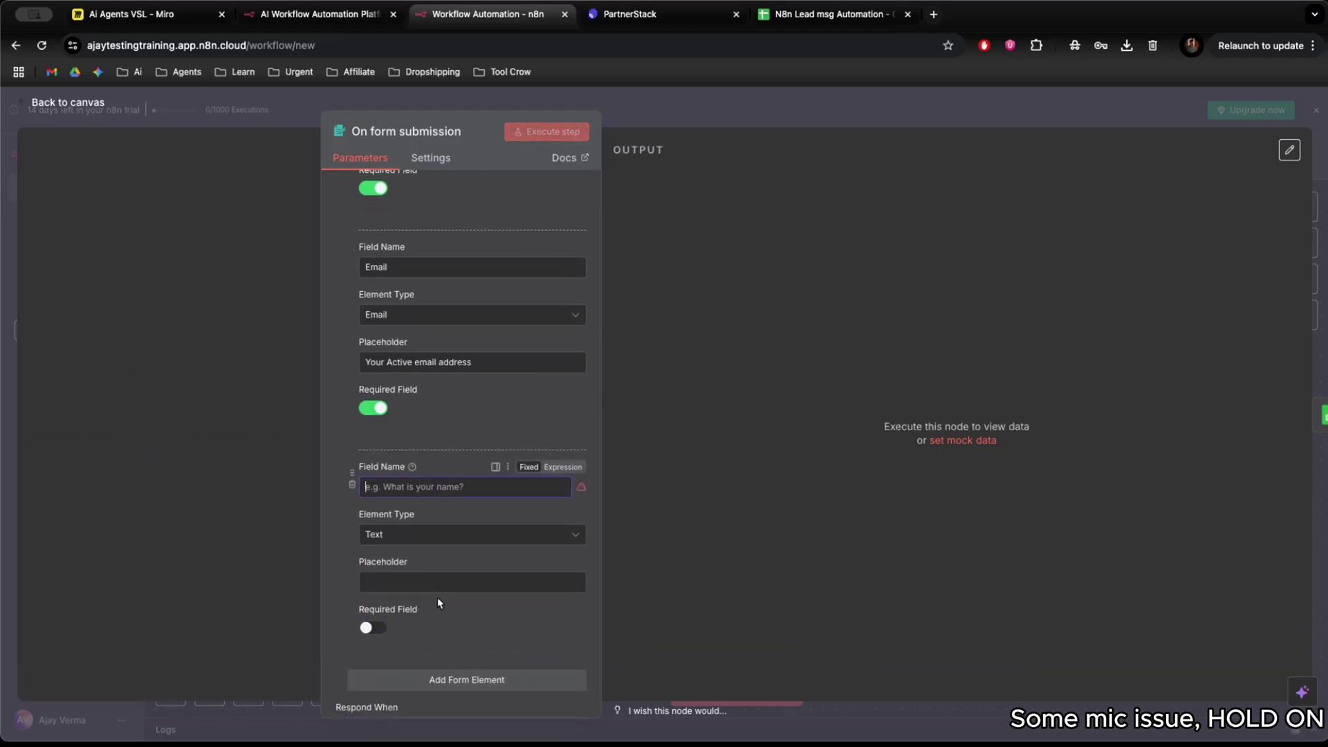
type("Business details")
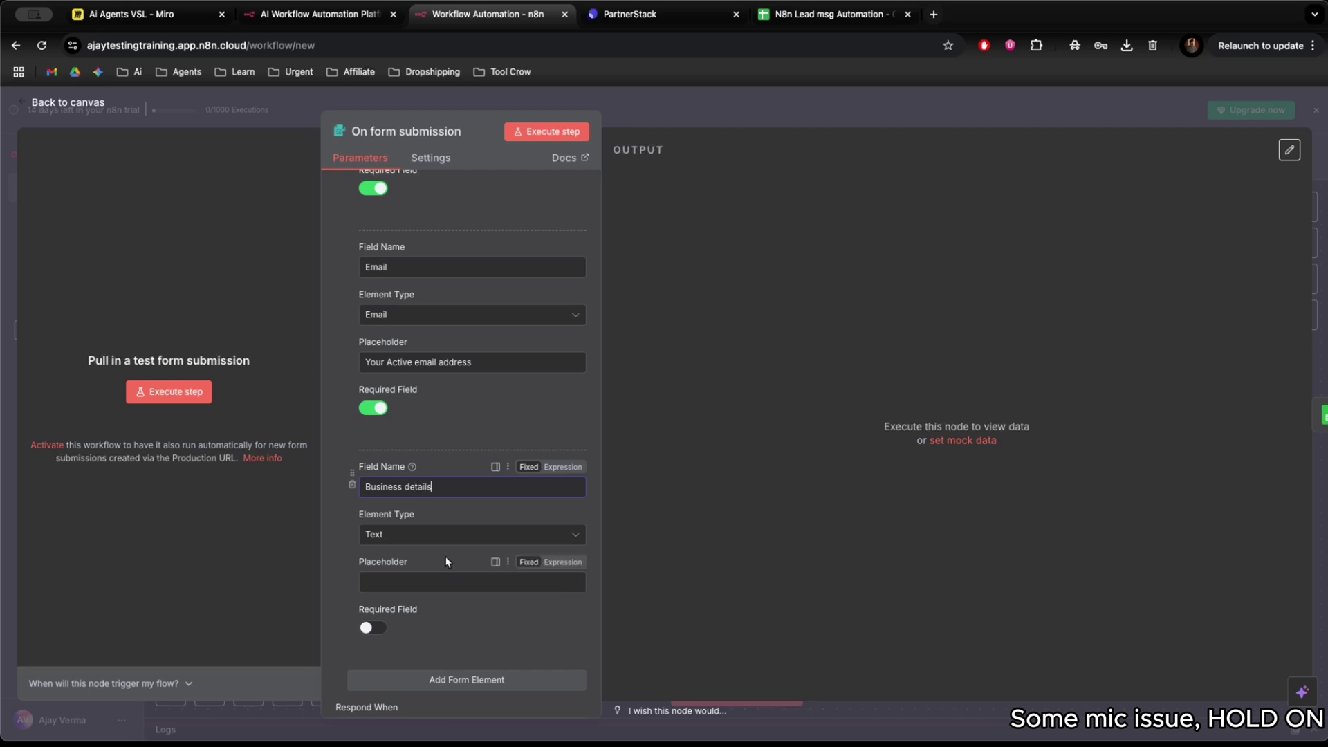
left_click(391, 585)
type("YOu")
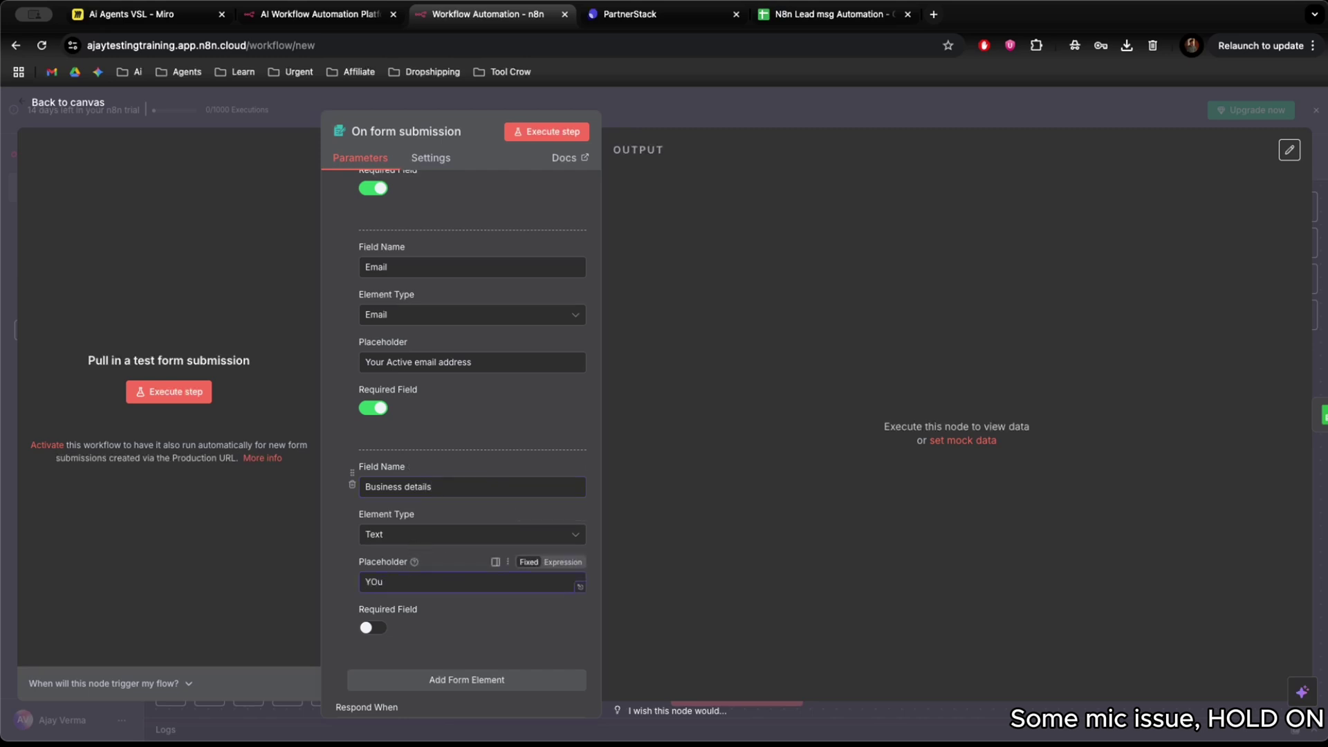
type("out")
type(" Business name")
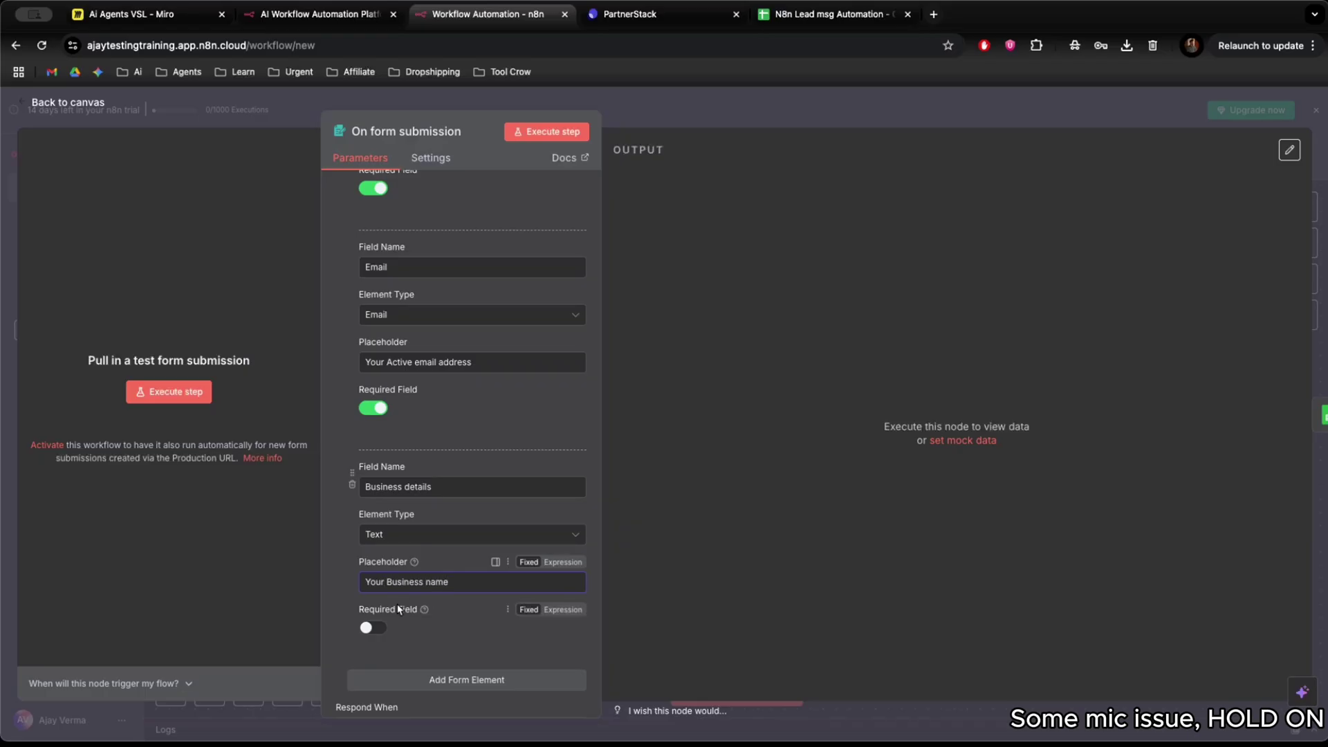
left_click(370, 627)
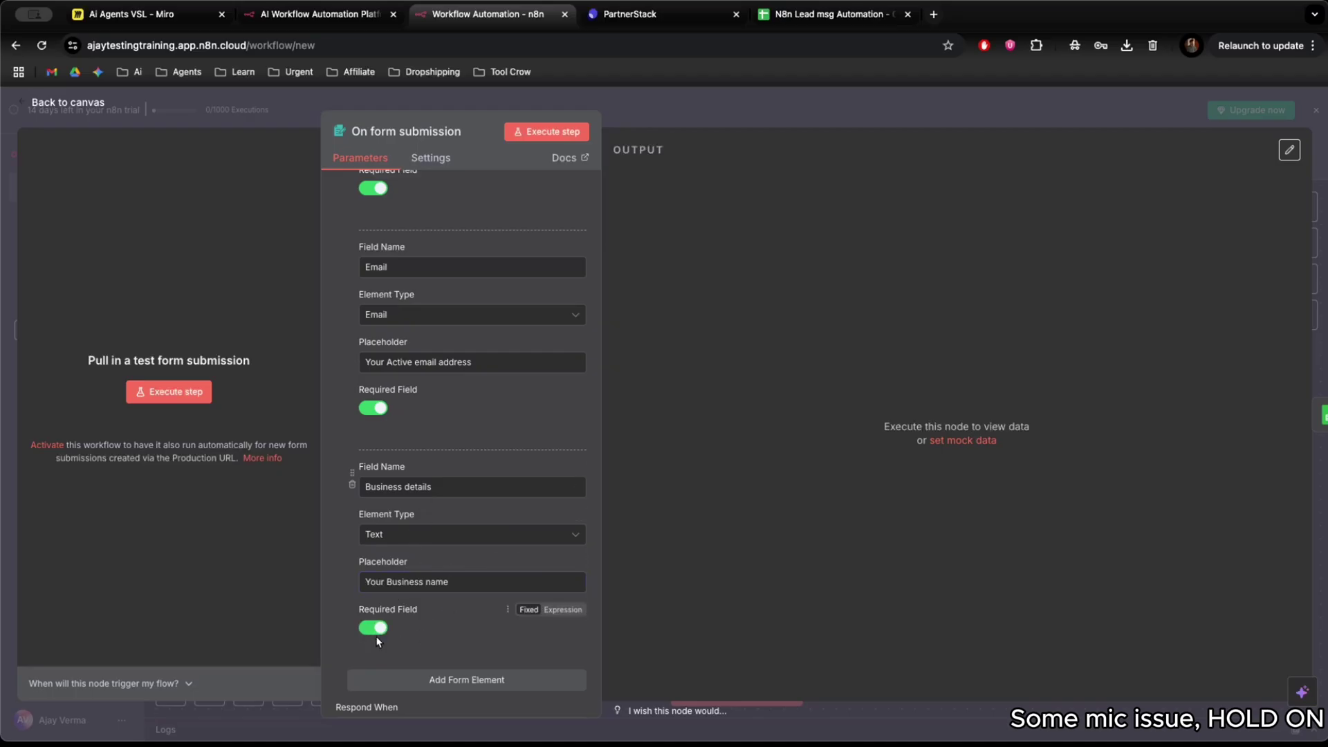
Add a required 'Your issue' field with placeholder 'Type your issue that you are facing'.
left_click(404, 680)
scroll(450, 675, "down", 3)
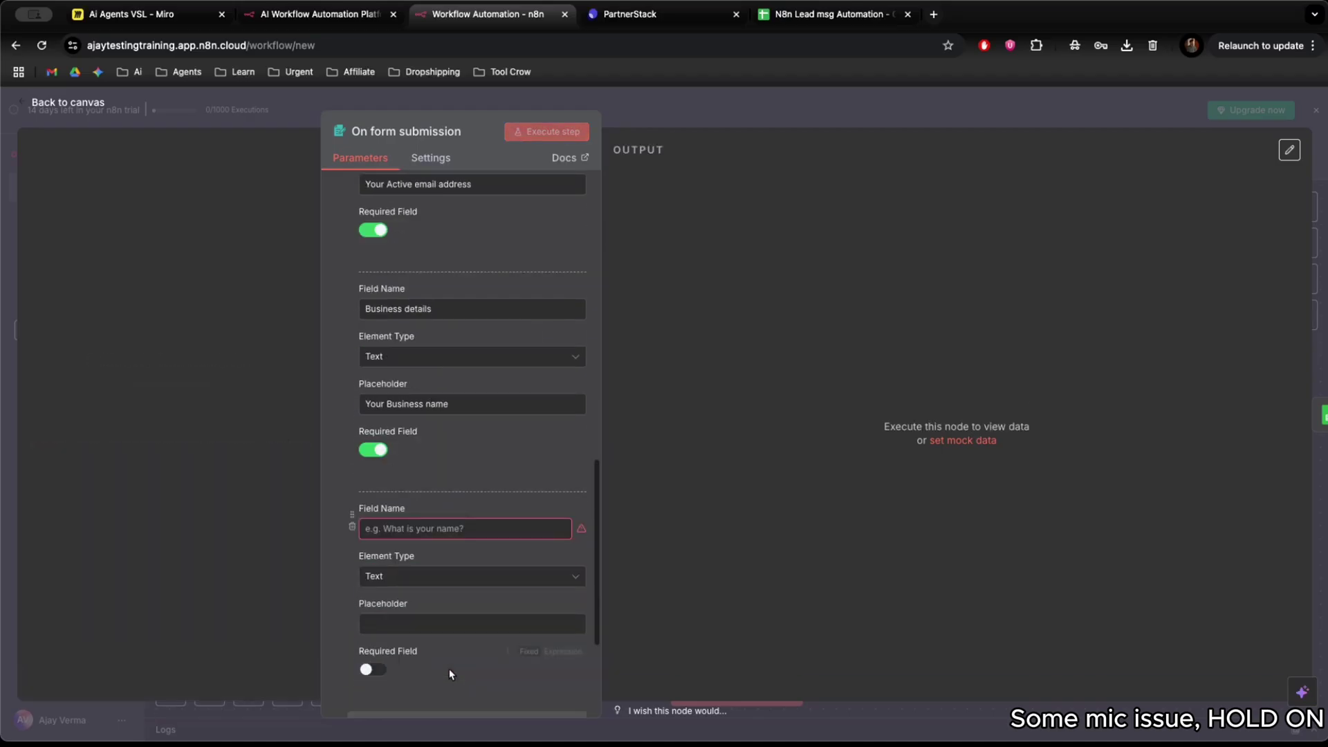
left_click(425, 528)
type("Your")
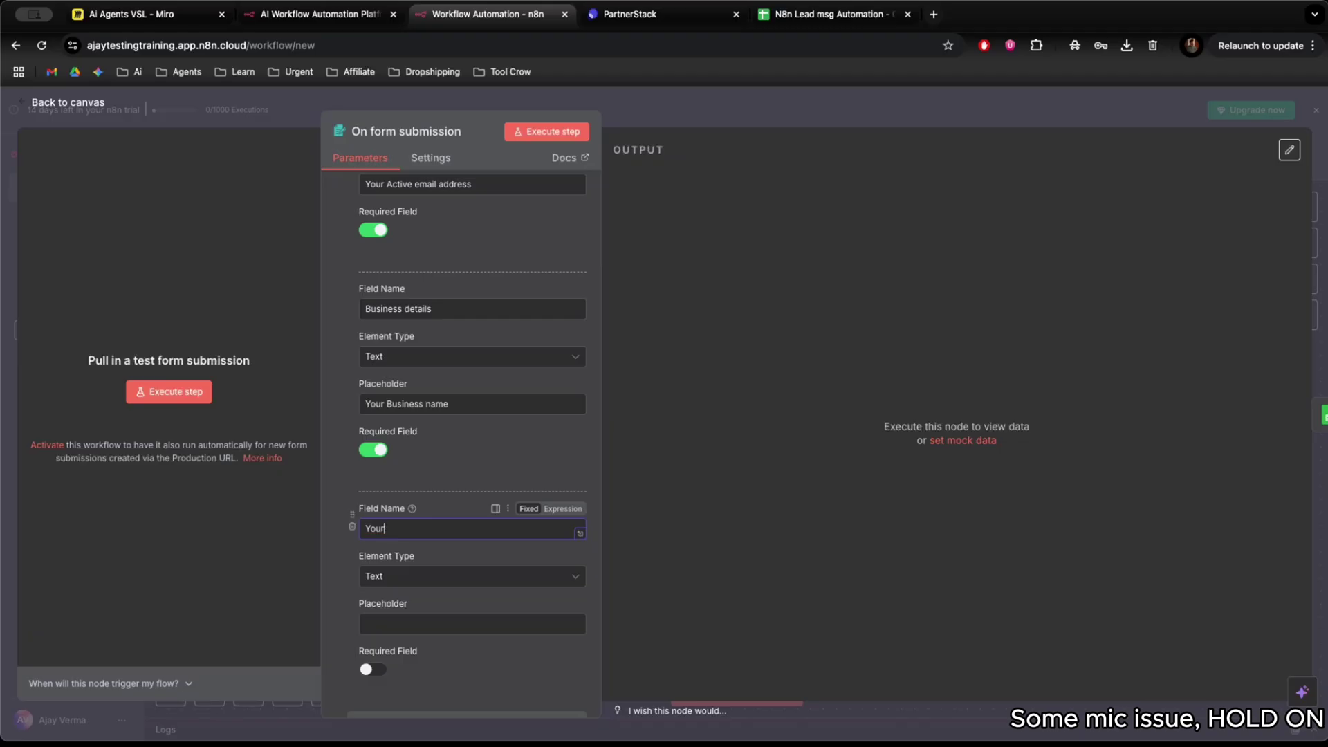
type(" issue")
left_click(408, 622)
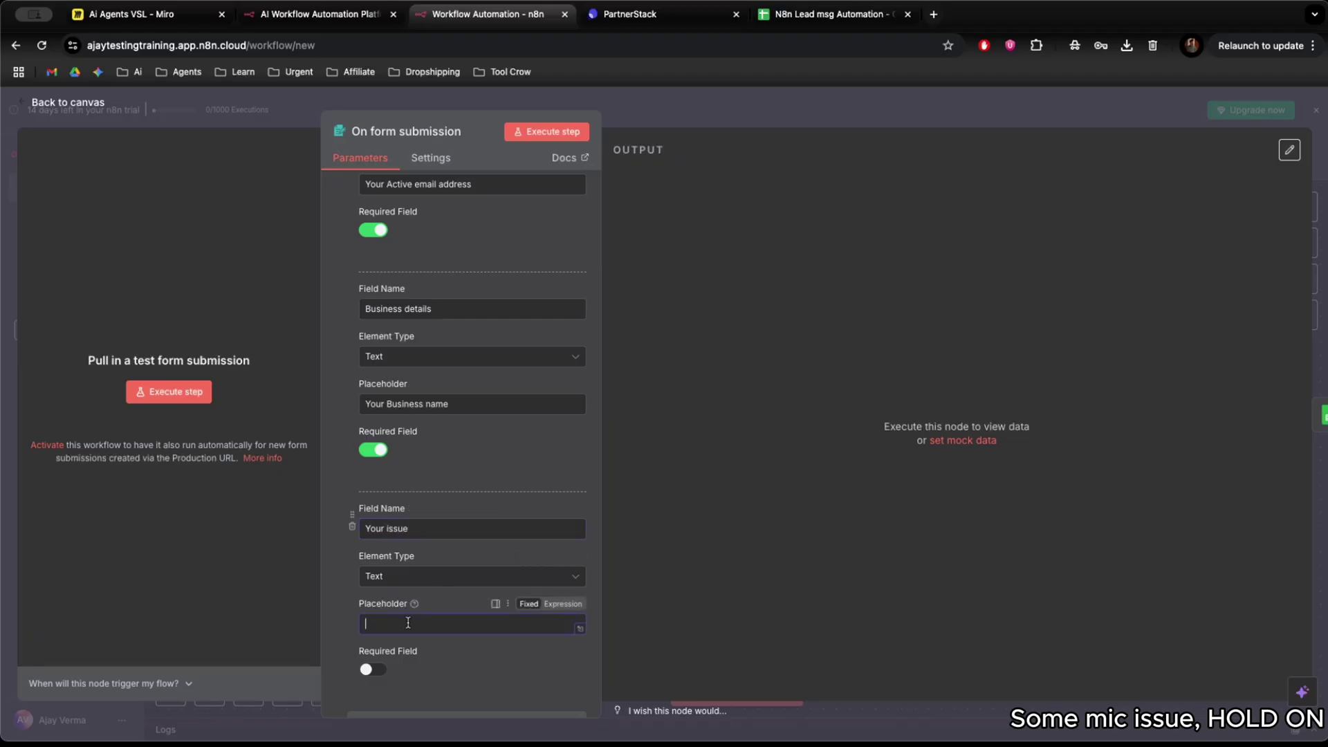
type("Type your issue that you are facing")
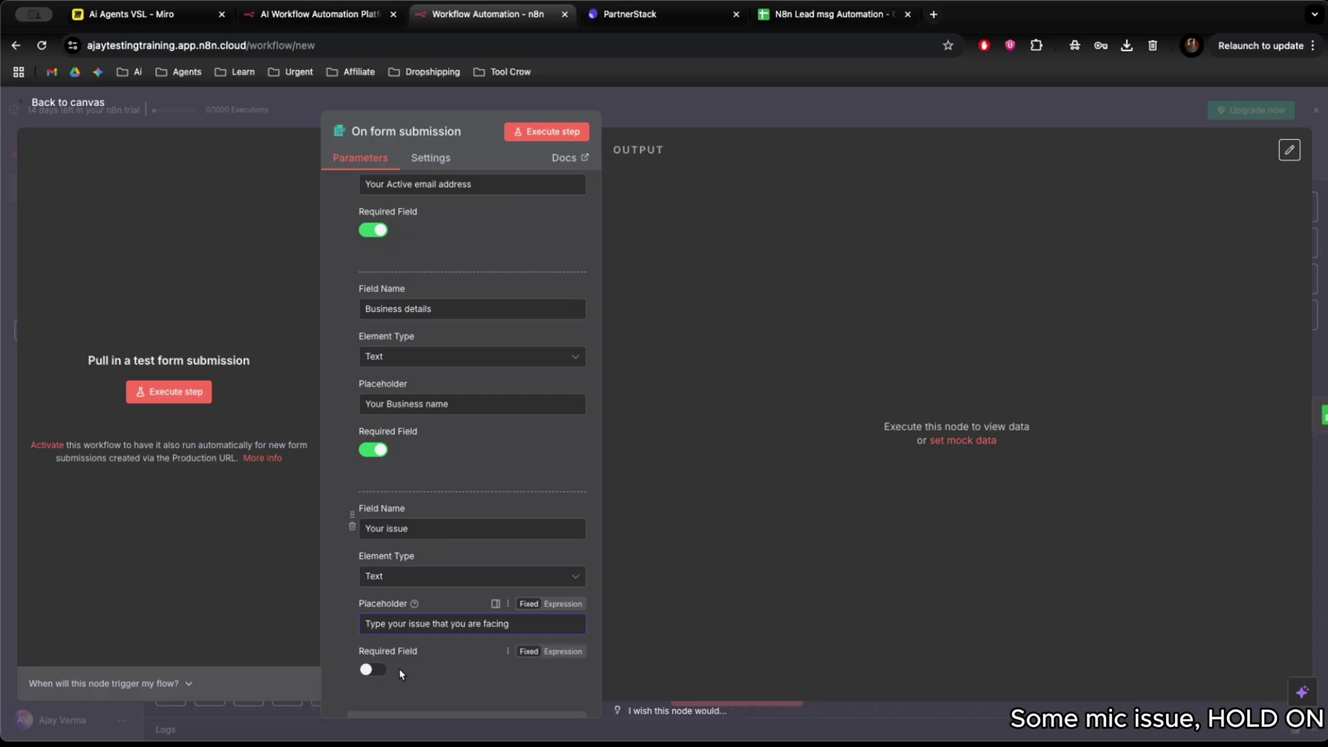
left_click(377, 669)
scroll(456, 586, "down", 3)
scroll(455, 582, "up", 15)
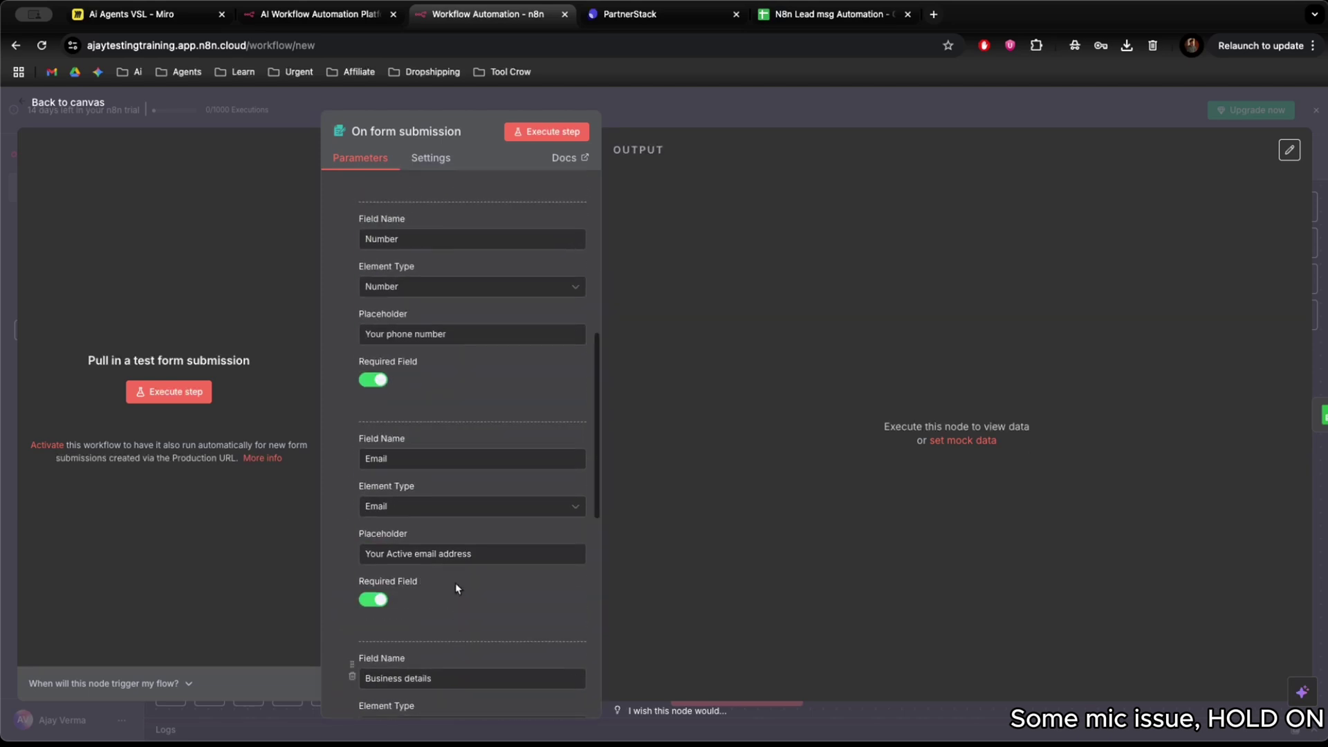
scroll(479, 546, "down", 12)
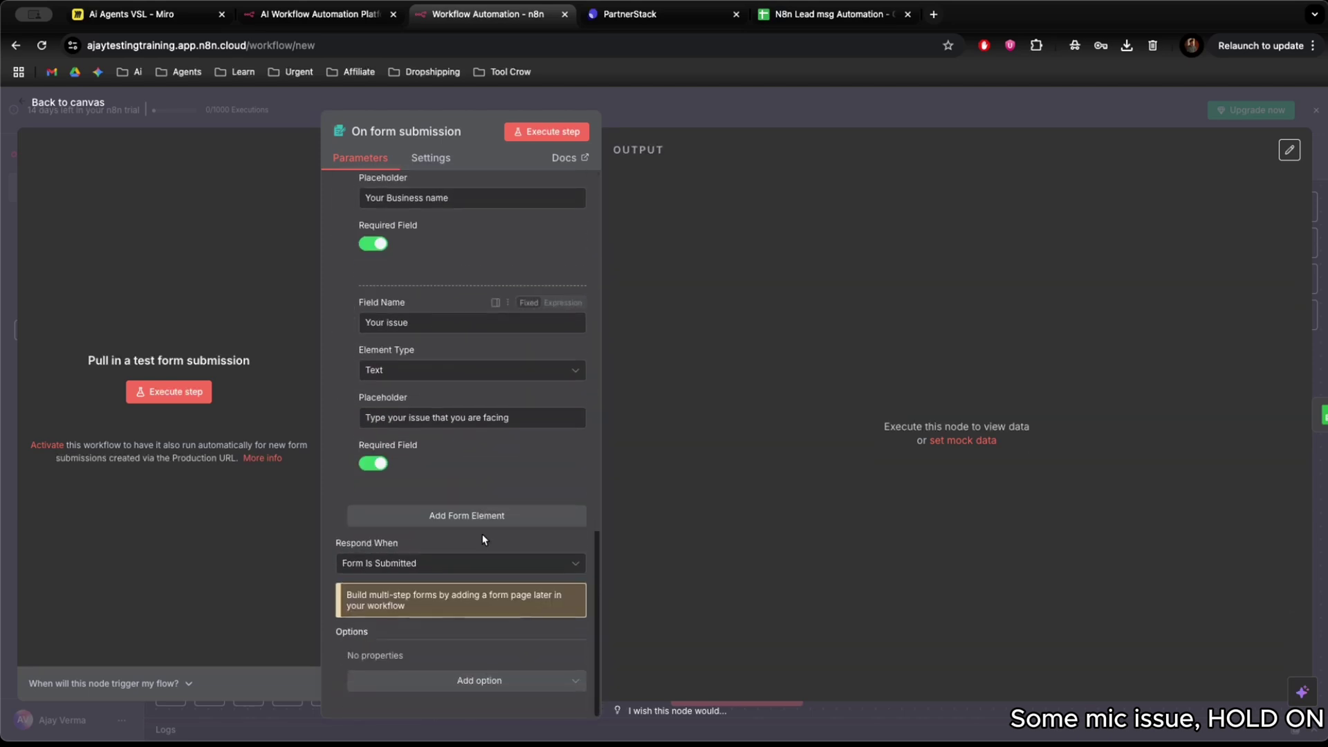
left_click(293, 114)
Nudge the workflow nodes left, then enter Name and Number headers in A1 and B1.
left_click_drag(601, 440, 561, 440)
left_click_drag(748, 451, 722, 451)
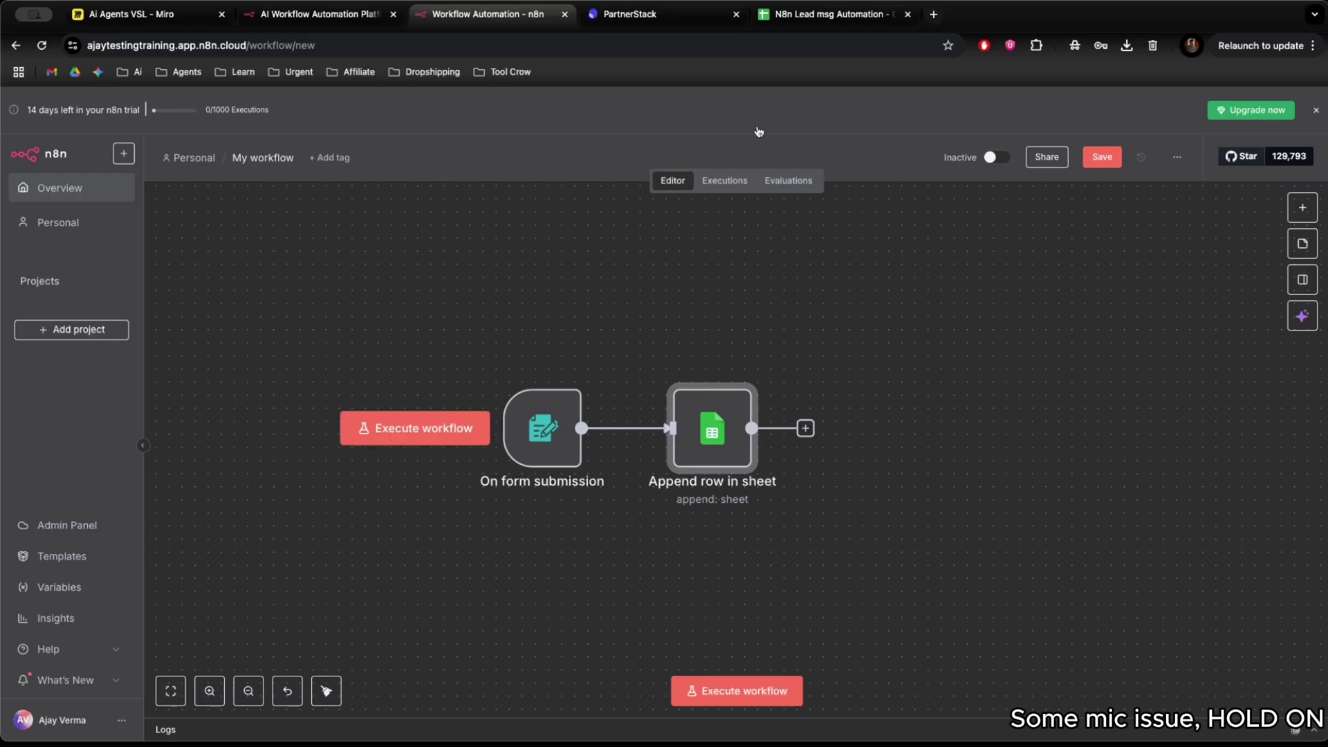
left_click(830, 14)
left_click(96, 213)
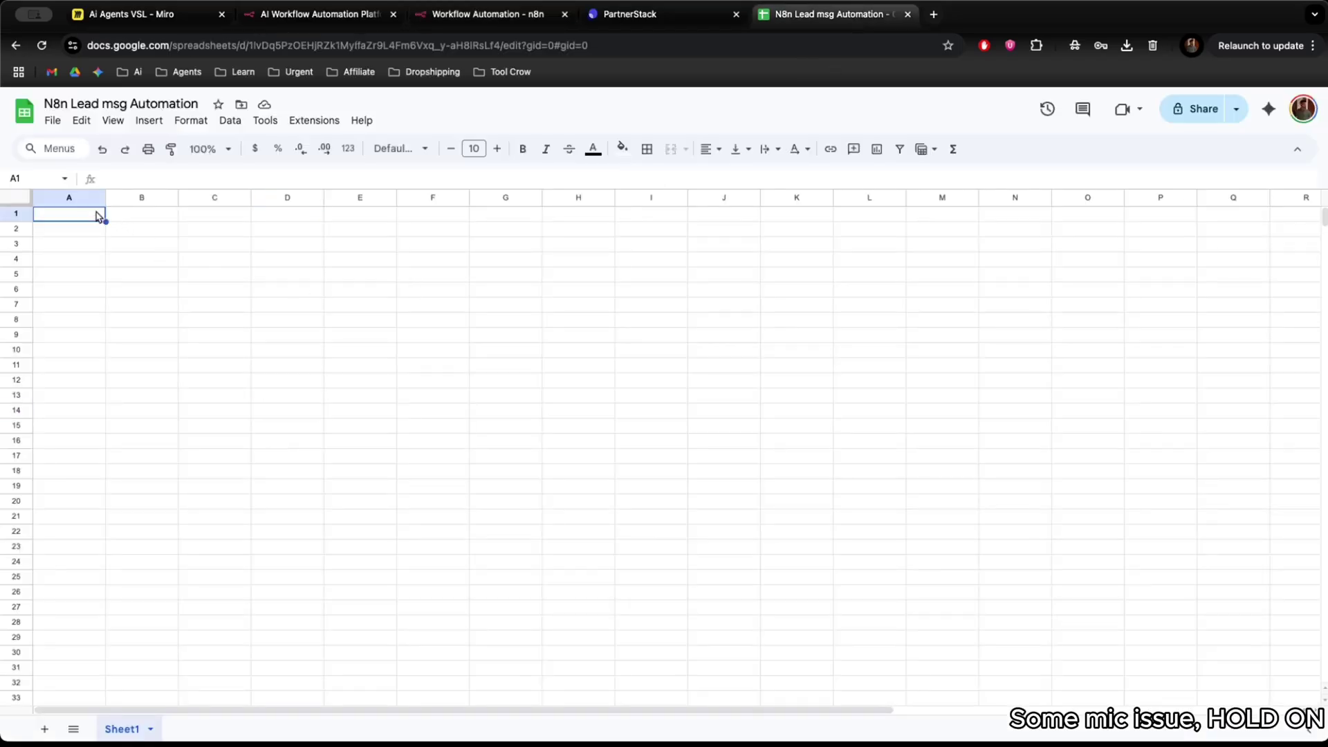
type("Name")
key("Tab")
type("Ny")
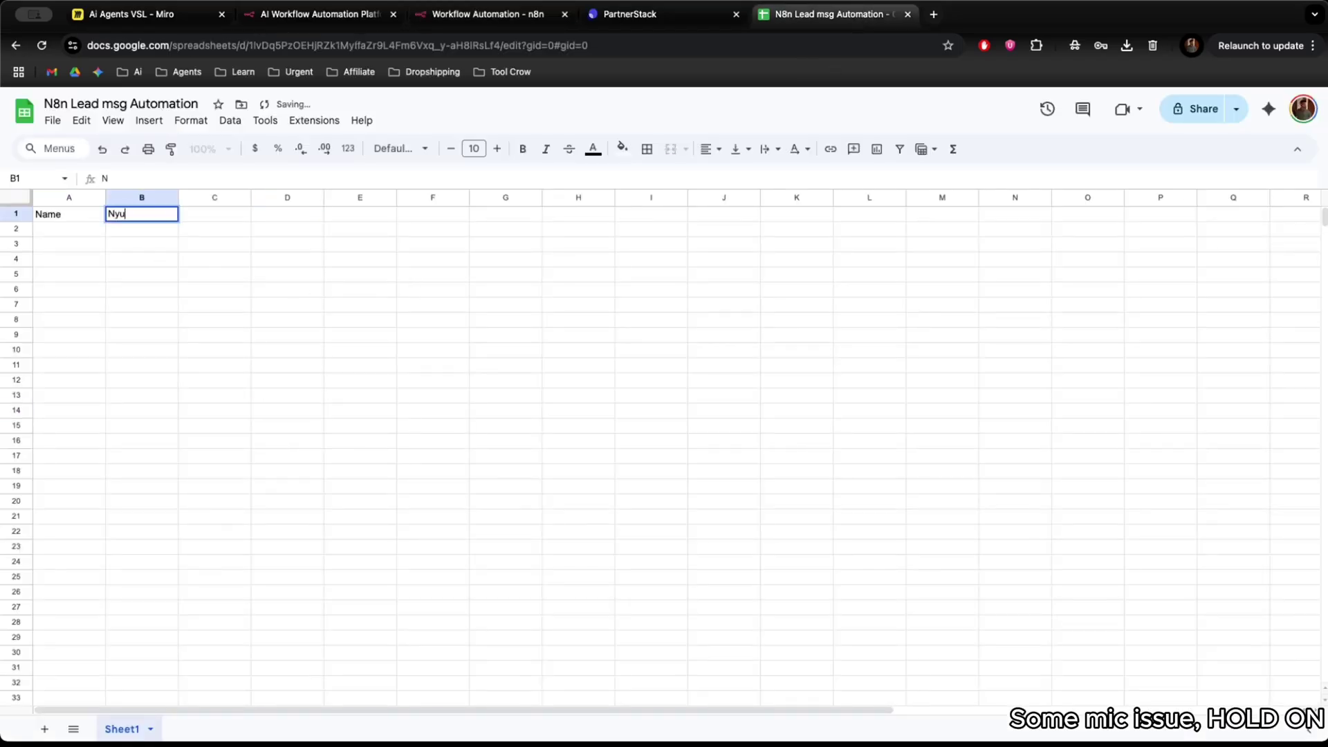
key("BackSpace")
type("umber")
Add the Email, Business name and Issue headers in C1 to E1.
key("Tab")
type("E")
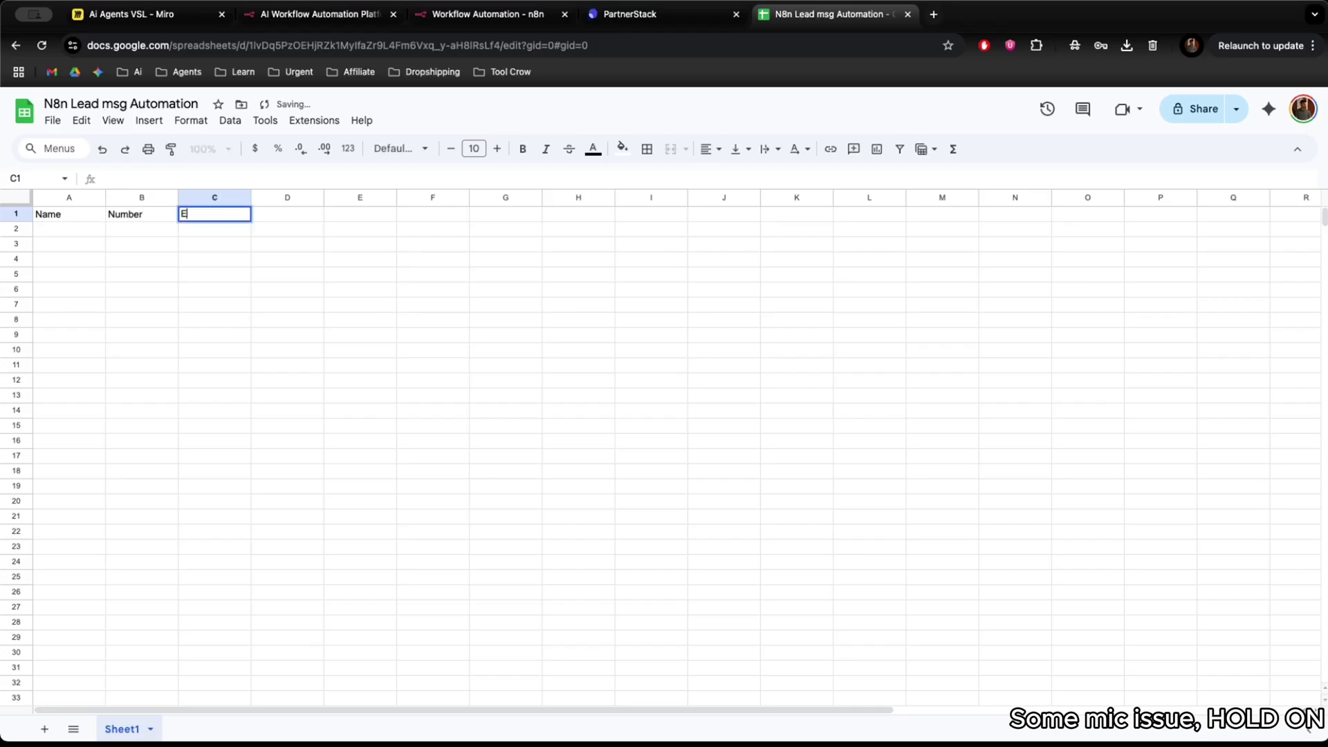
type("mail")
key("Tab")
type("Business name")
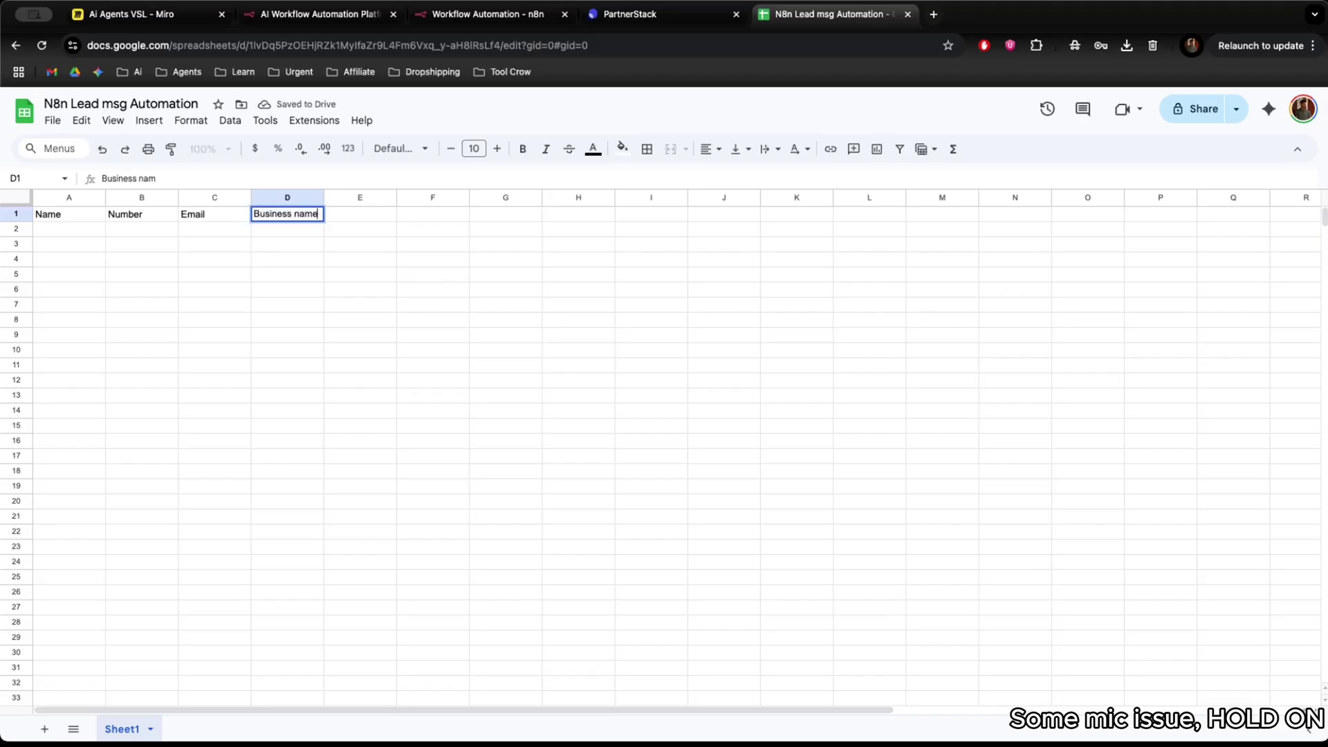
key("Tab")
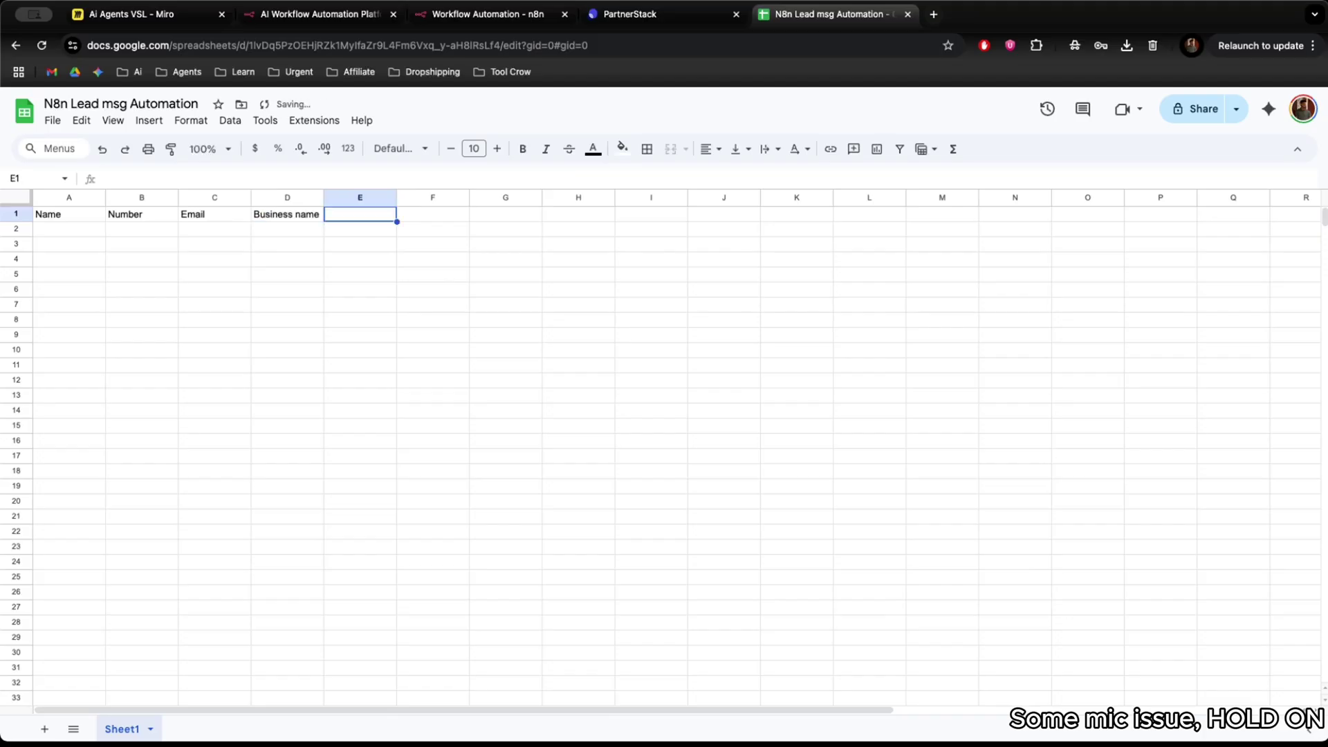
type("Issue")
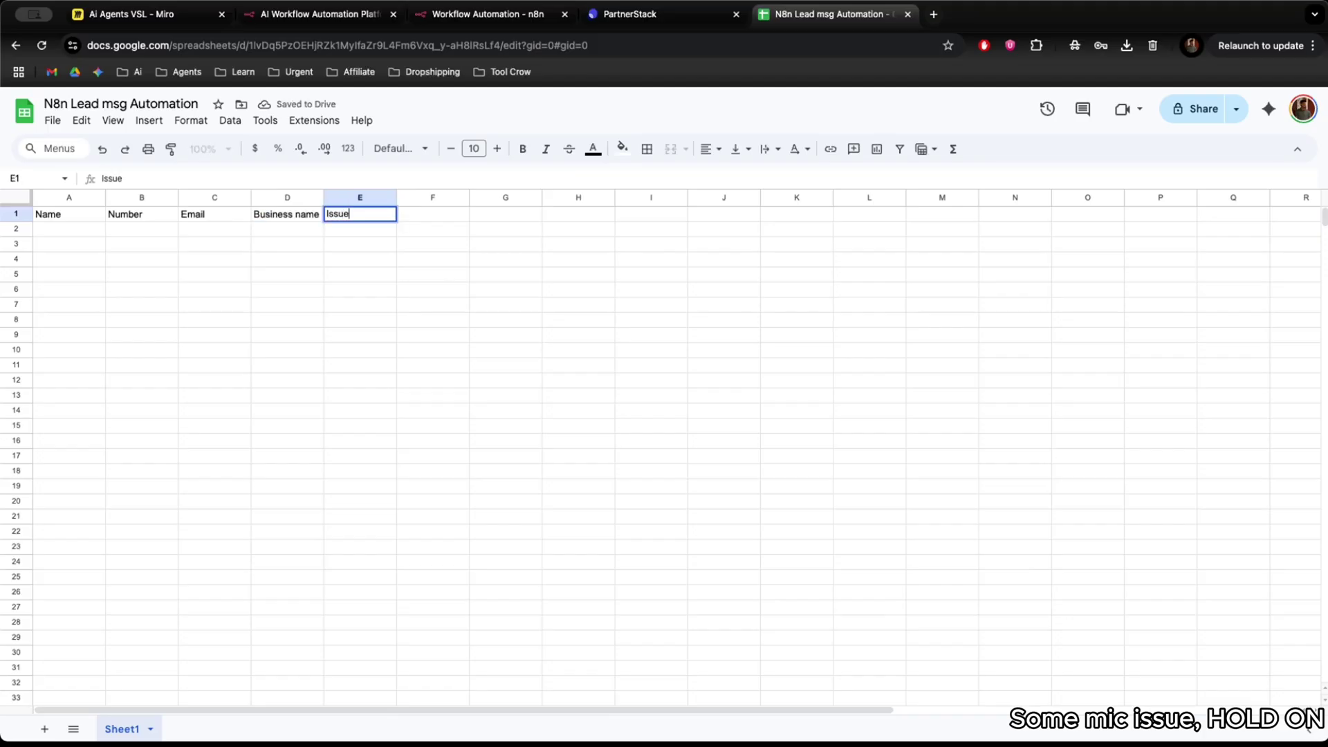
left_click(61, 261)
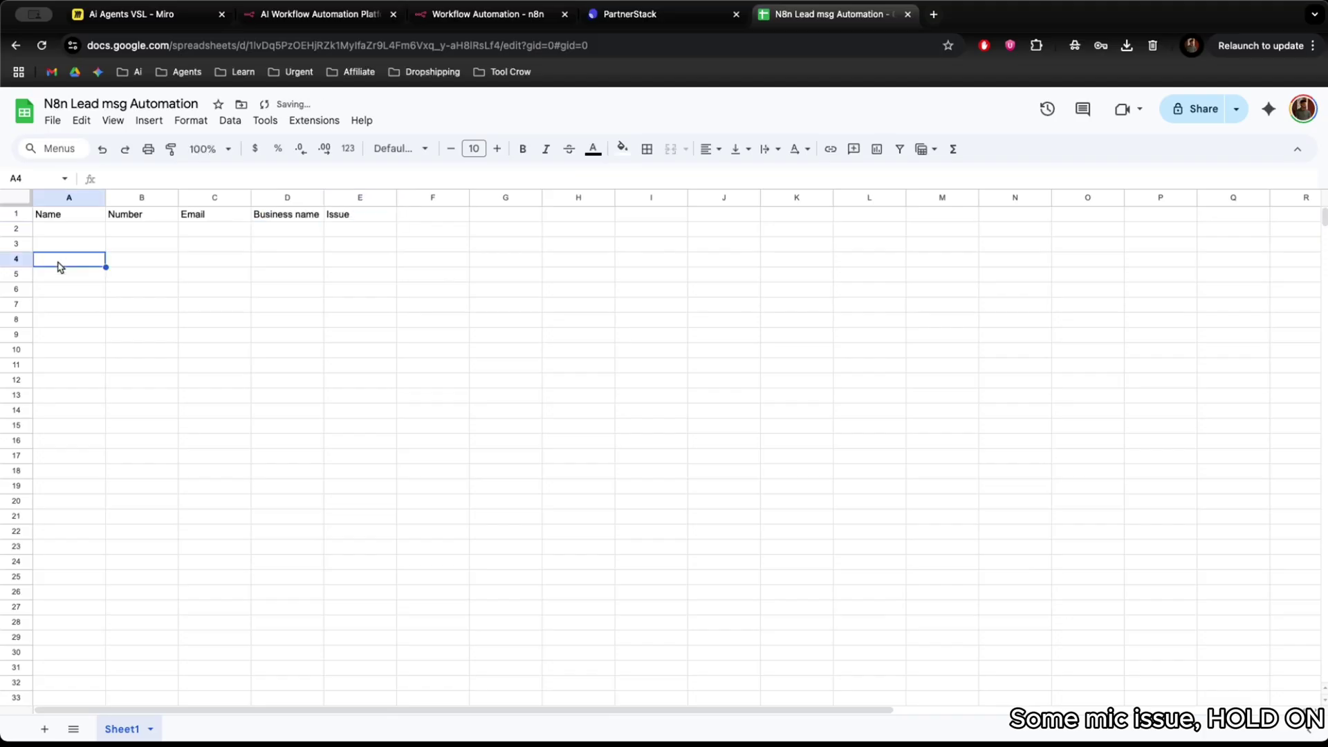
left_click(684, 15)
Return to the n8n workflow and reposition the form trigger beside the sheet node.
left_click(520, 16)
left_click_drag(629, 14, 802, 14)
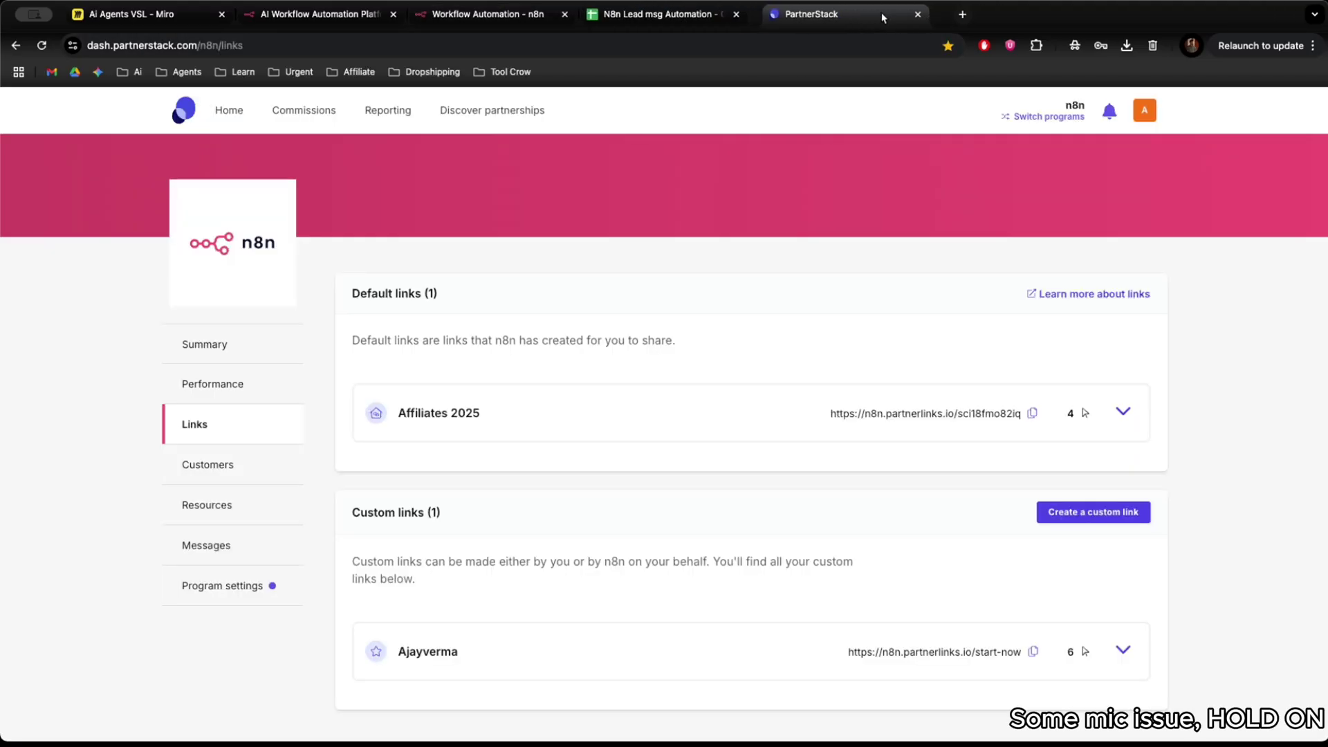
left_click(520, 19)
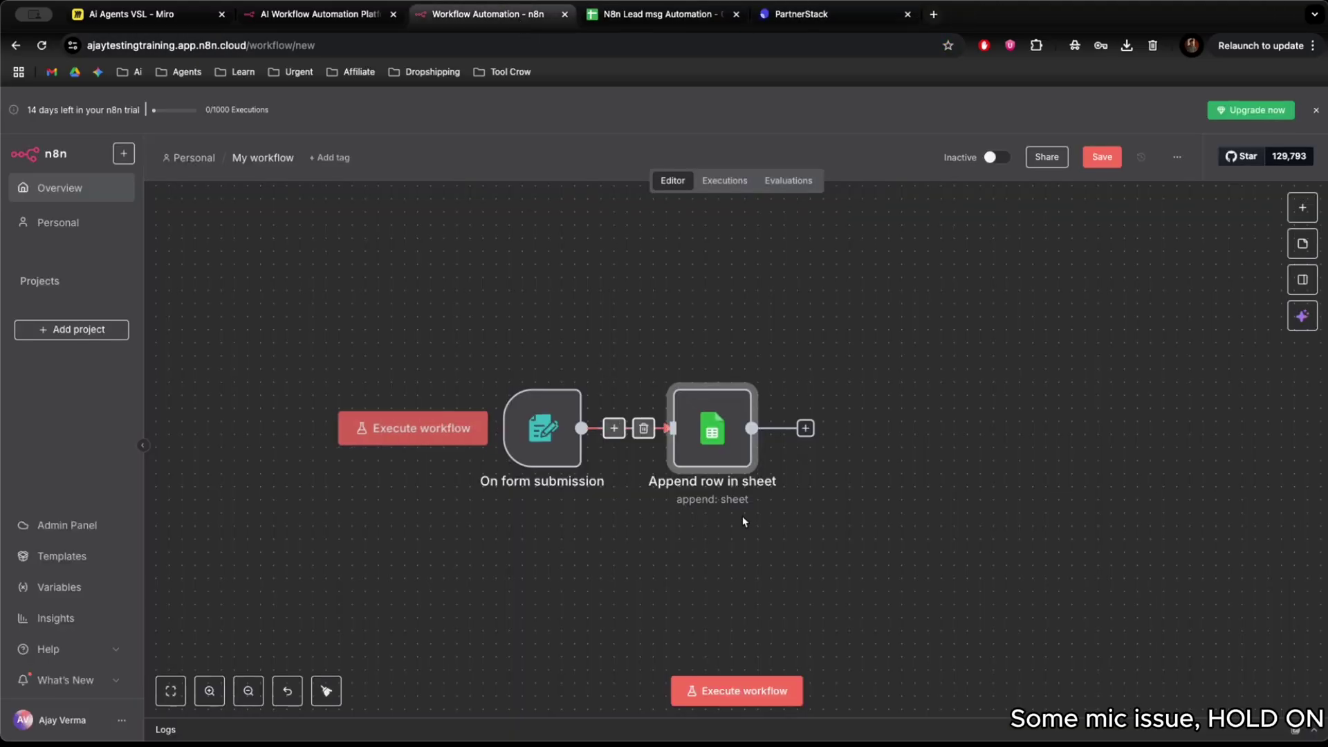
left_click_drag(712, 428, 751, 429)
left_click_drag(542, 433, 604, 436)
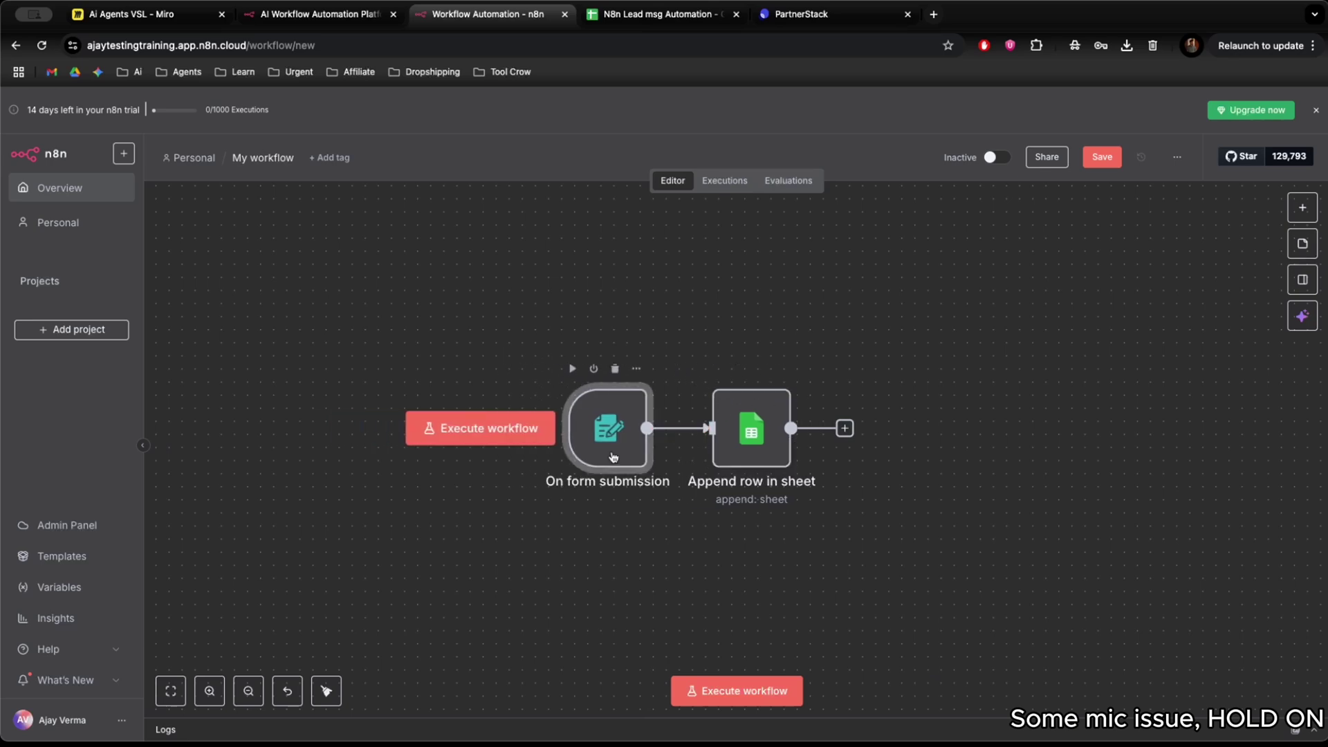
double_click(604, 436)
scroll(485, 435, "down", 10)
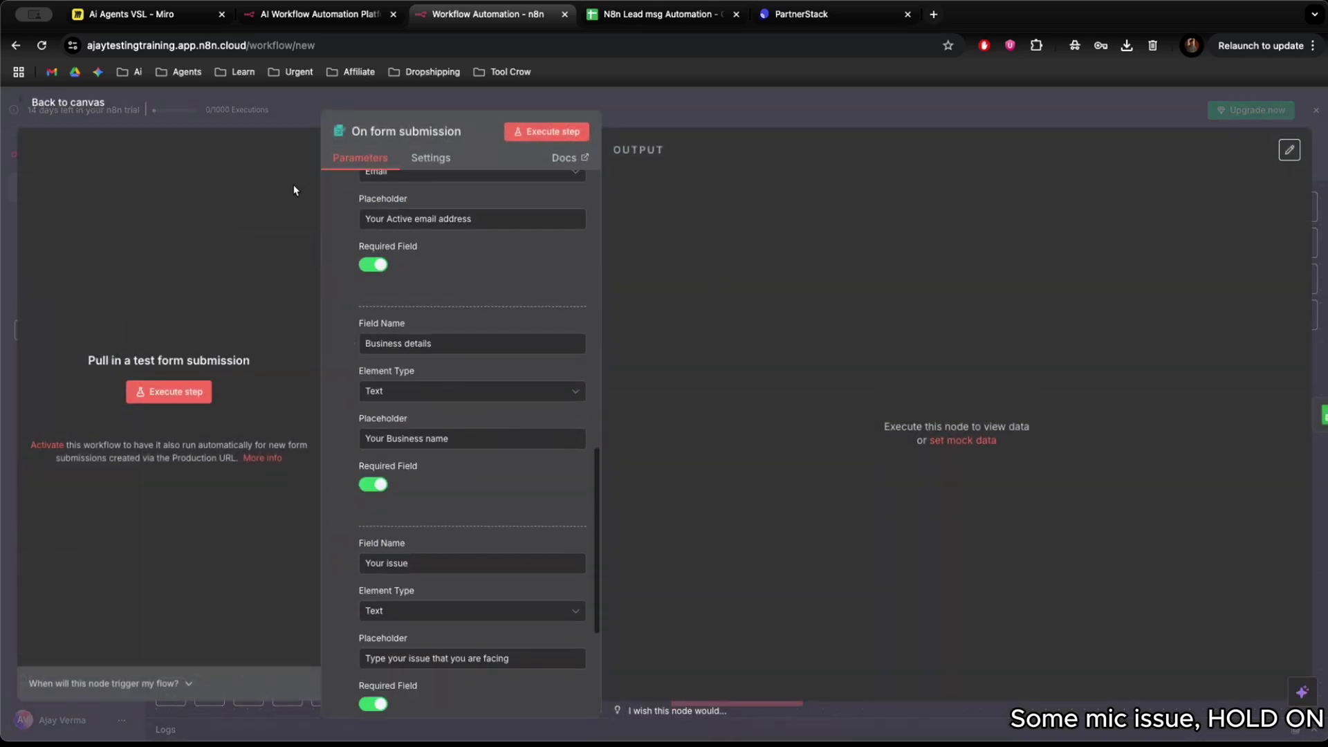
left_click(240, 124)
Set the Append row in sheet node's column mapping to Map Each Column Manually.
double_click(769, 471)
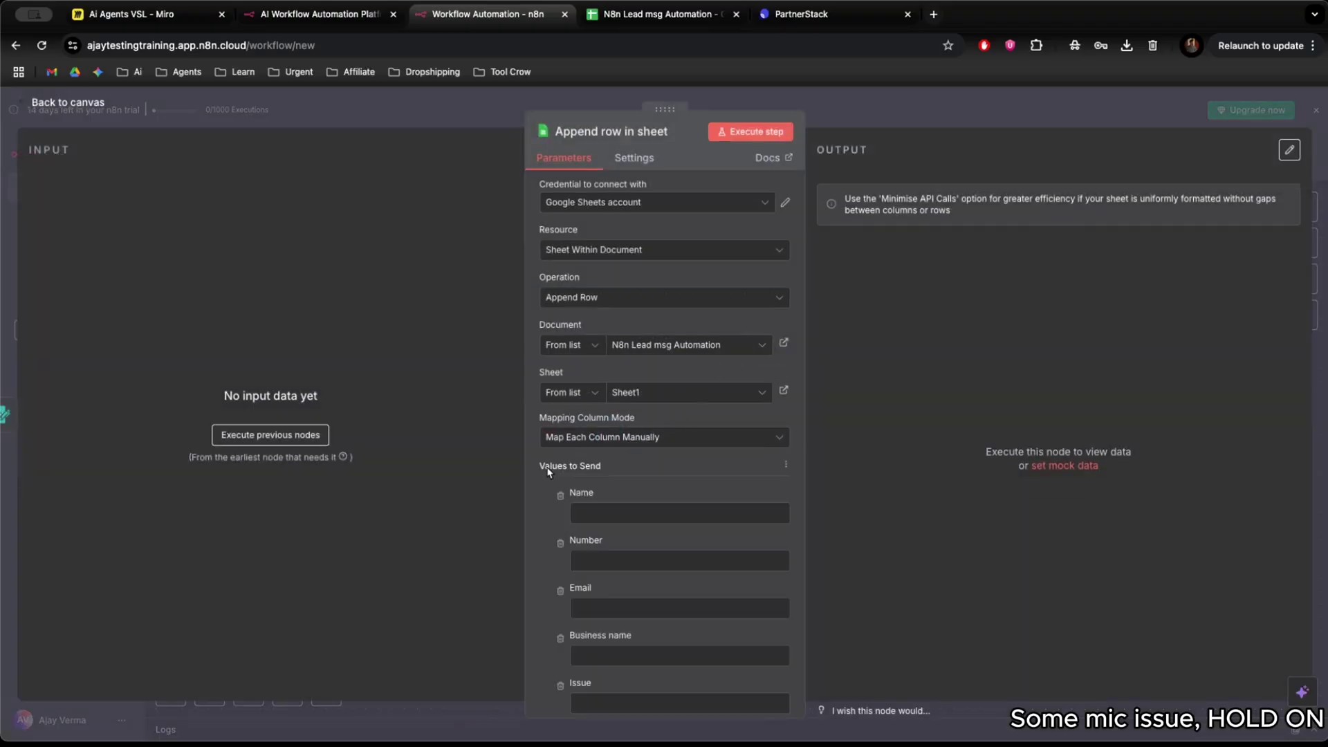
scroll(640, 465, "down", 3)
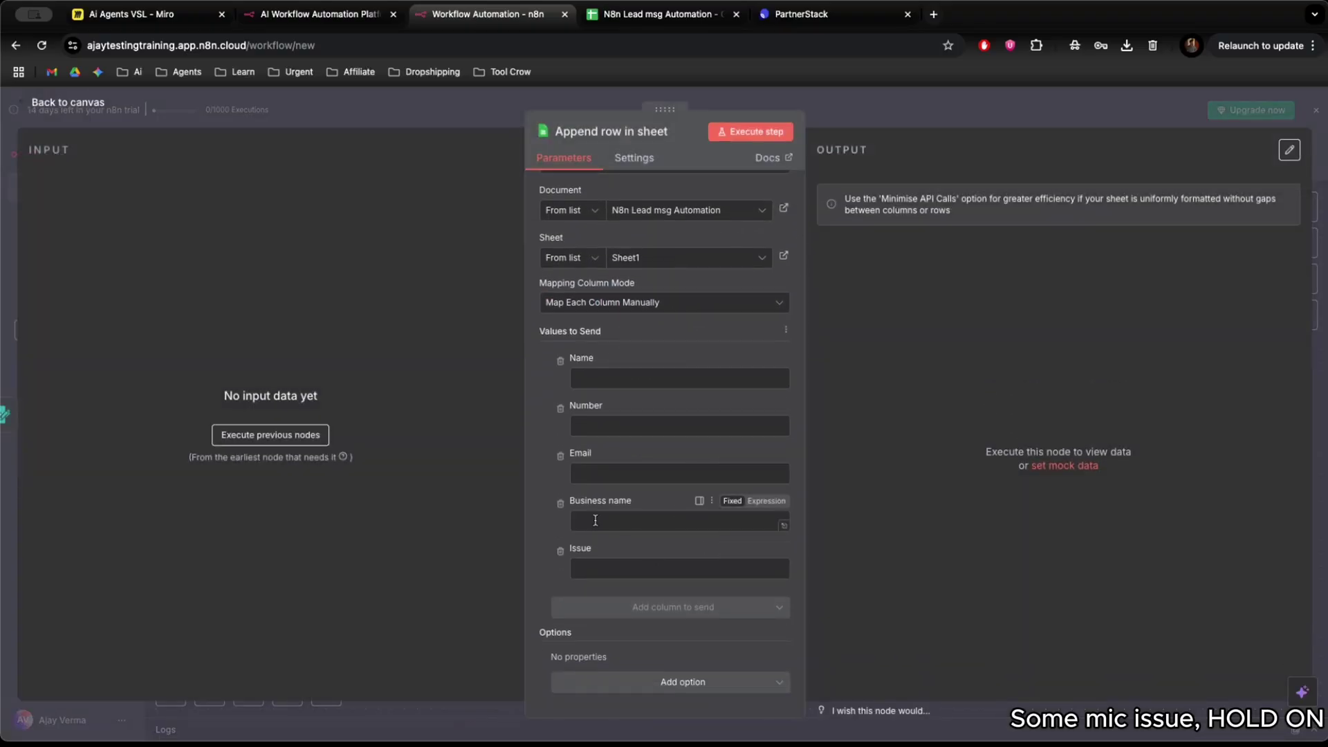
scroll(762, 461, "up", 2)
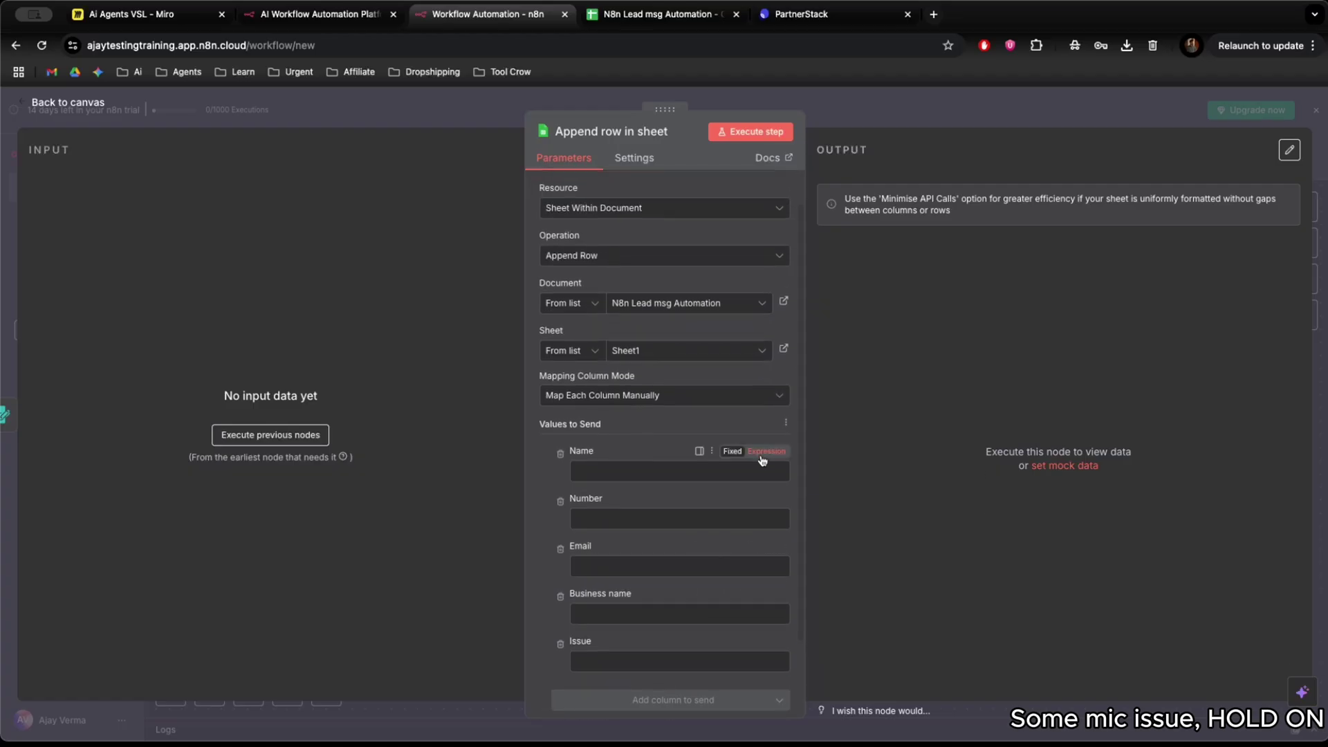
scroll(762, 461, "down", 2)
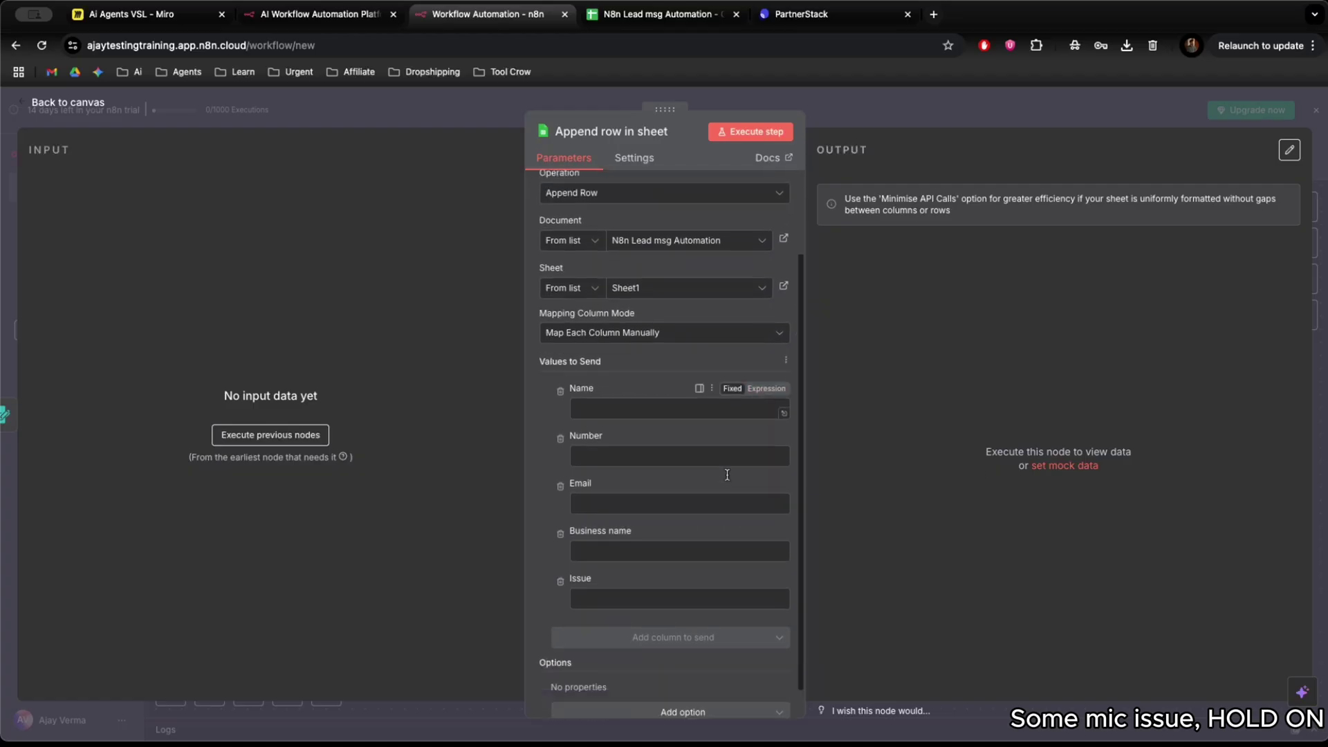
scroll(710, 498, "up", 1)
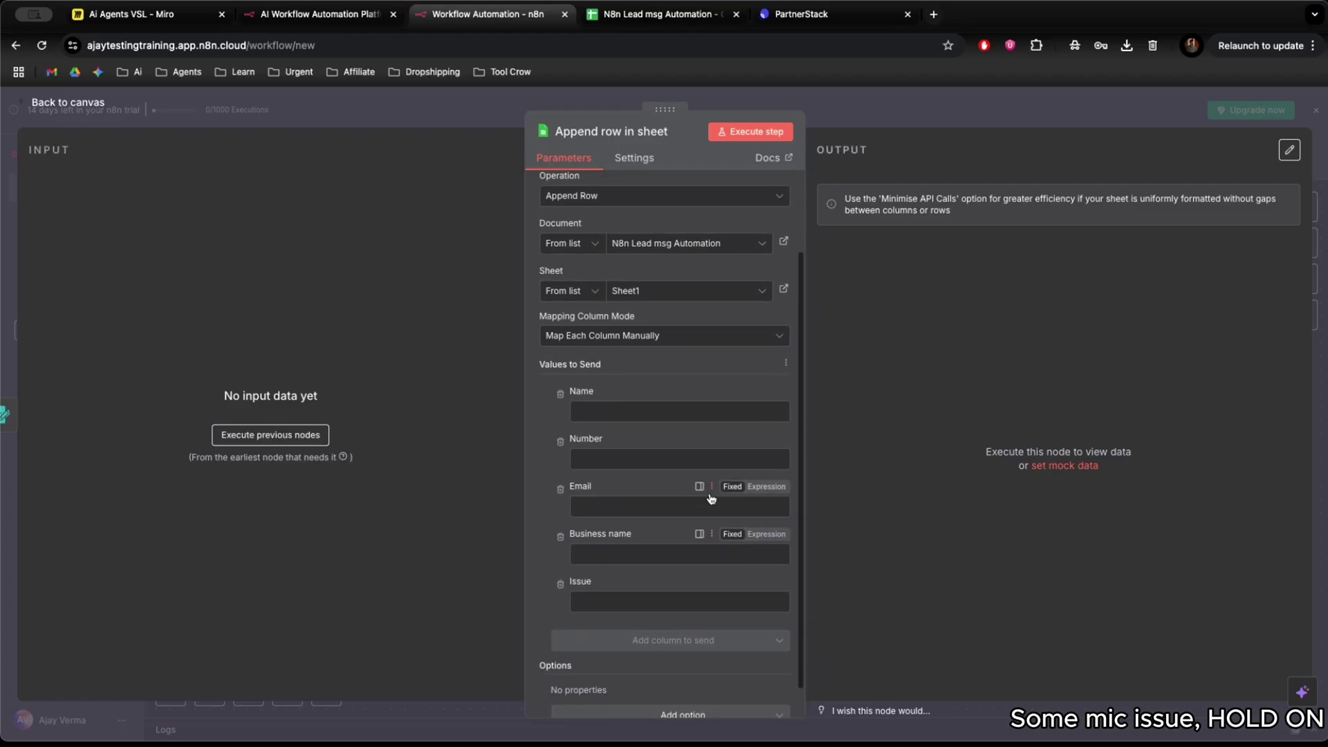
left_click(674, 337)
left_click(643, 410)
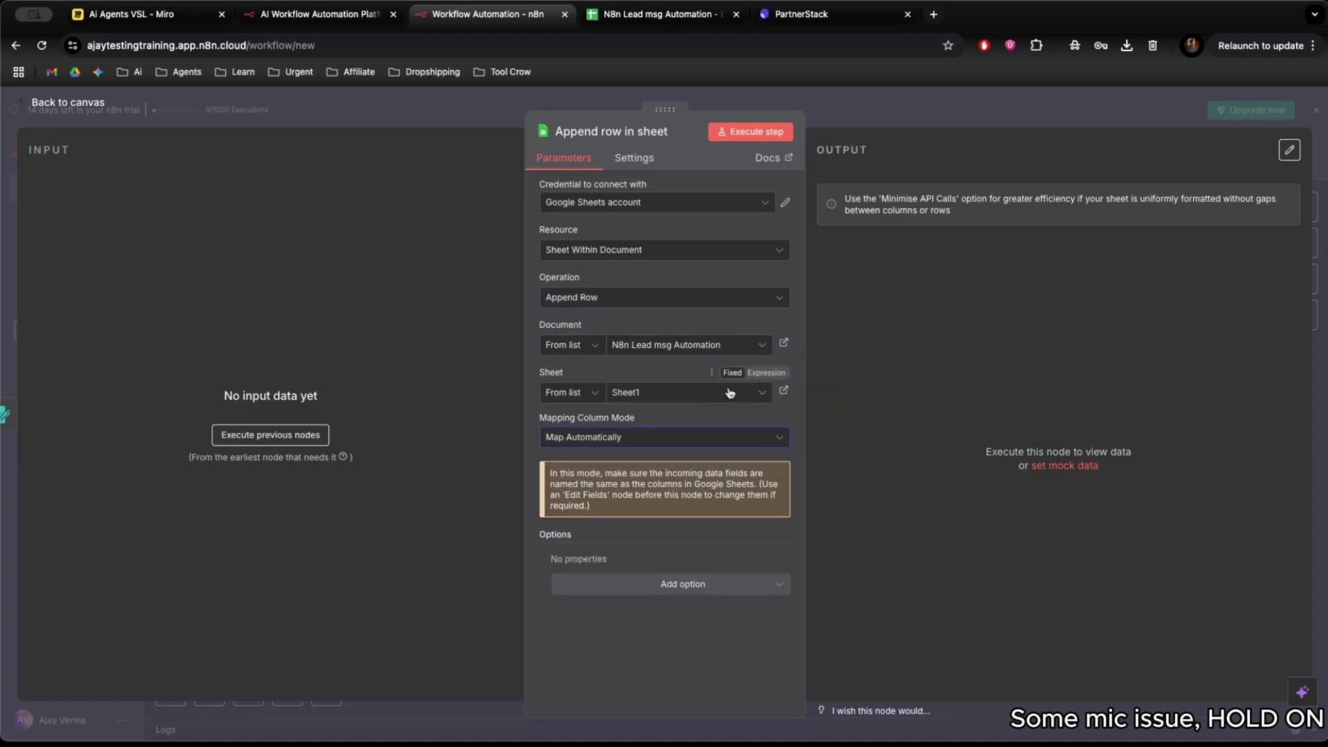
left_click(674, 438)
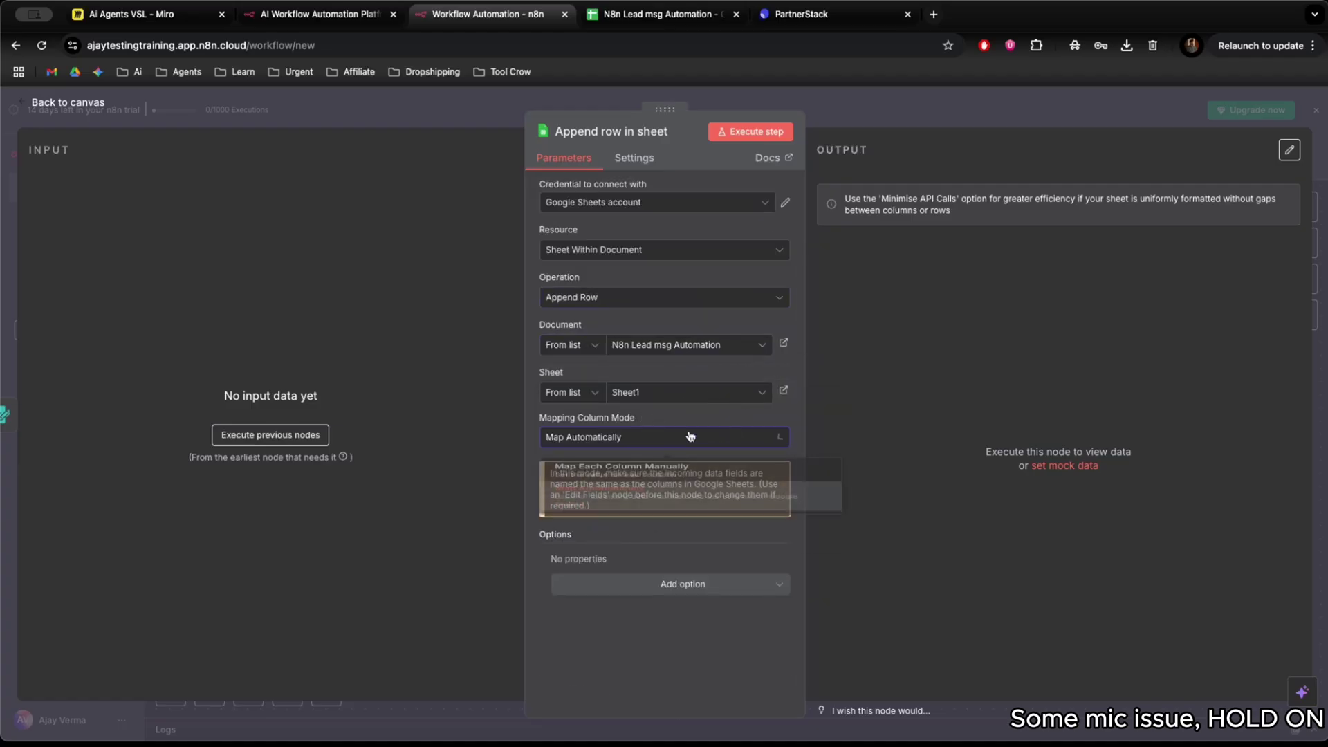
left_click(682, 437)
left_click(663, 398)
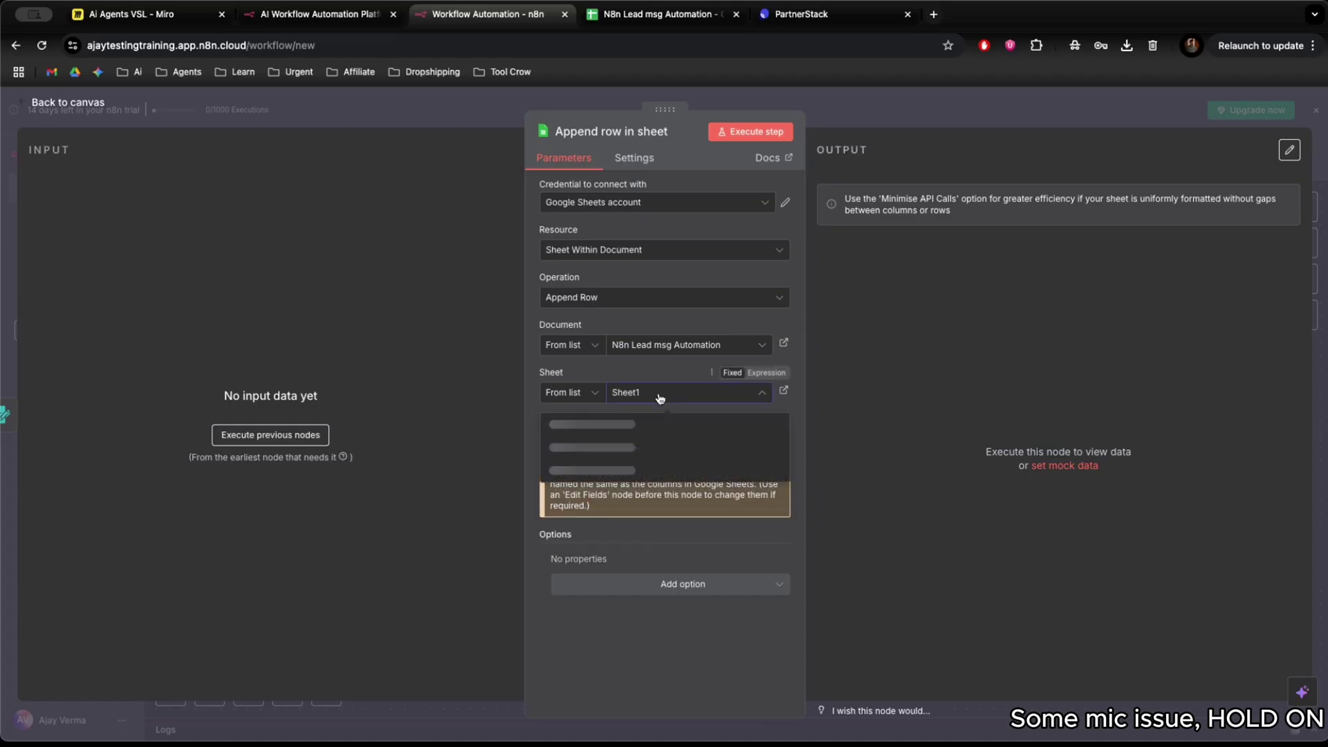
left_click(566, 392)
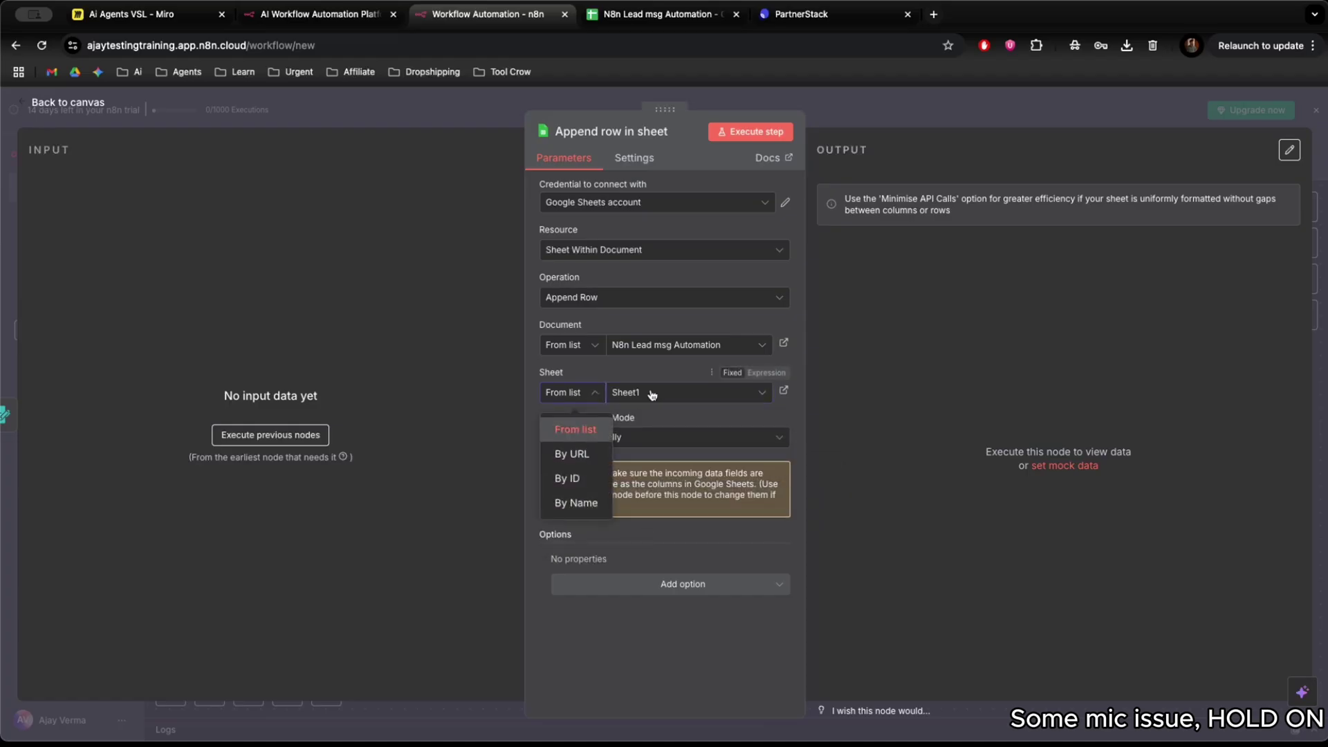
left_click(573, 428)
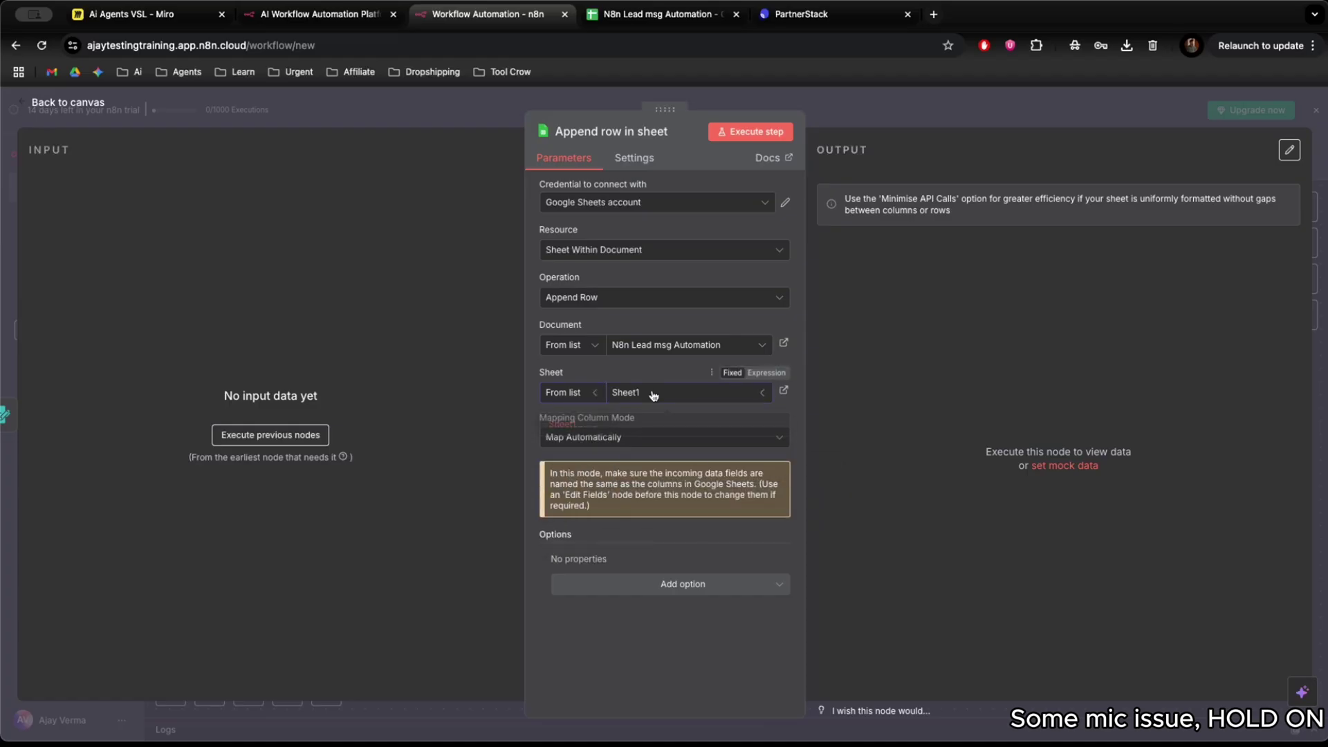
left_click(682, 438)
left_click(673, 465)
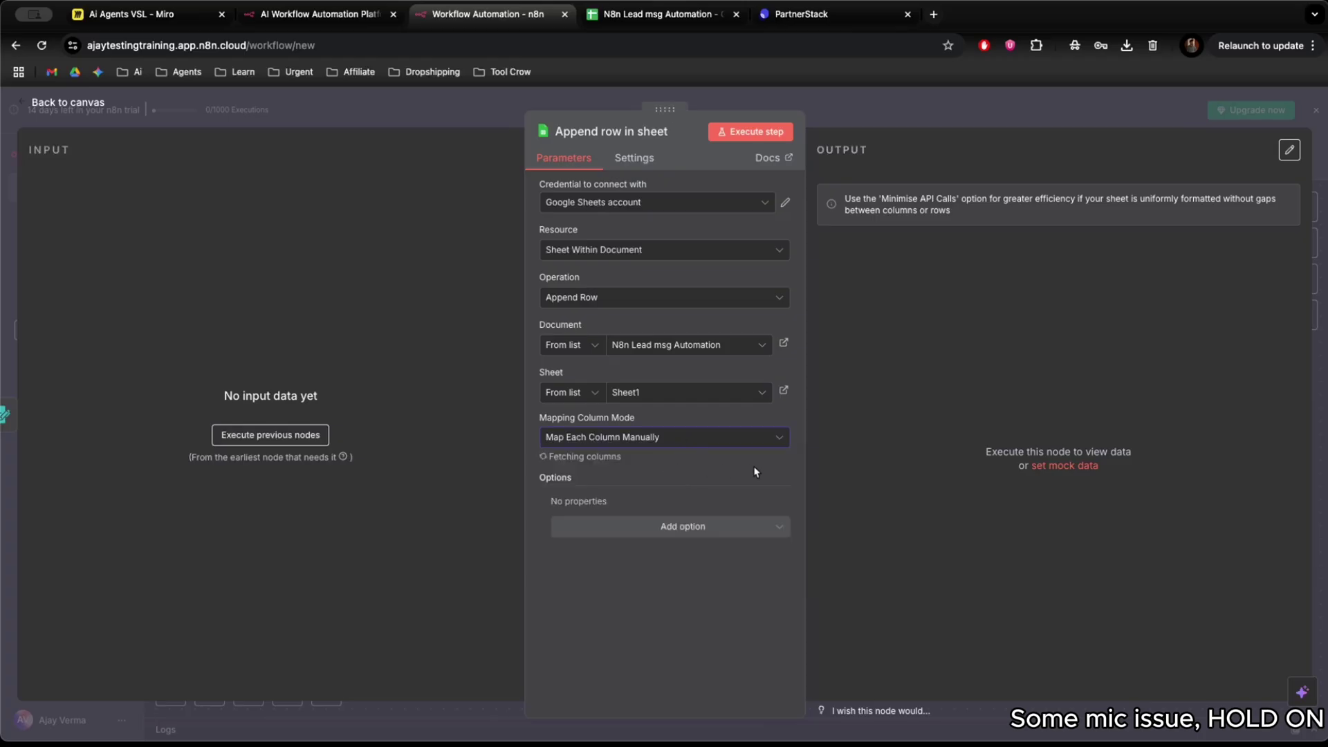
Review the Name, Number, Email, Business name and Issue columns, leaving their values empty.
left_click(754, 513)
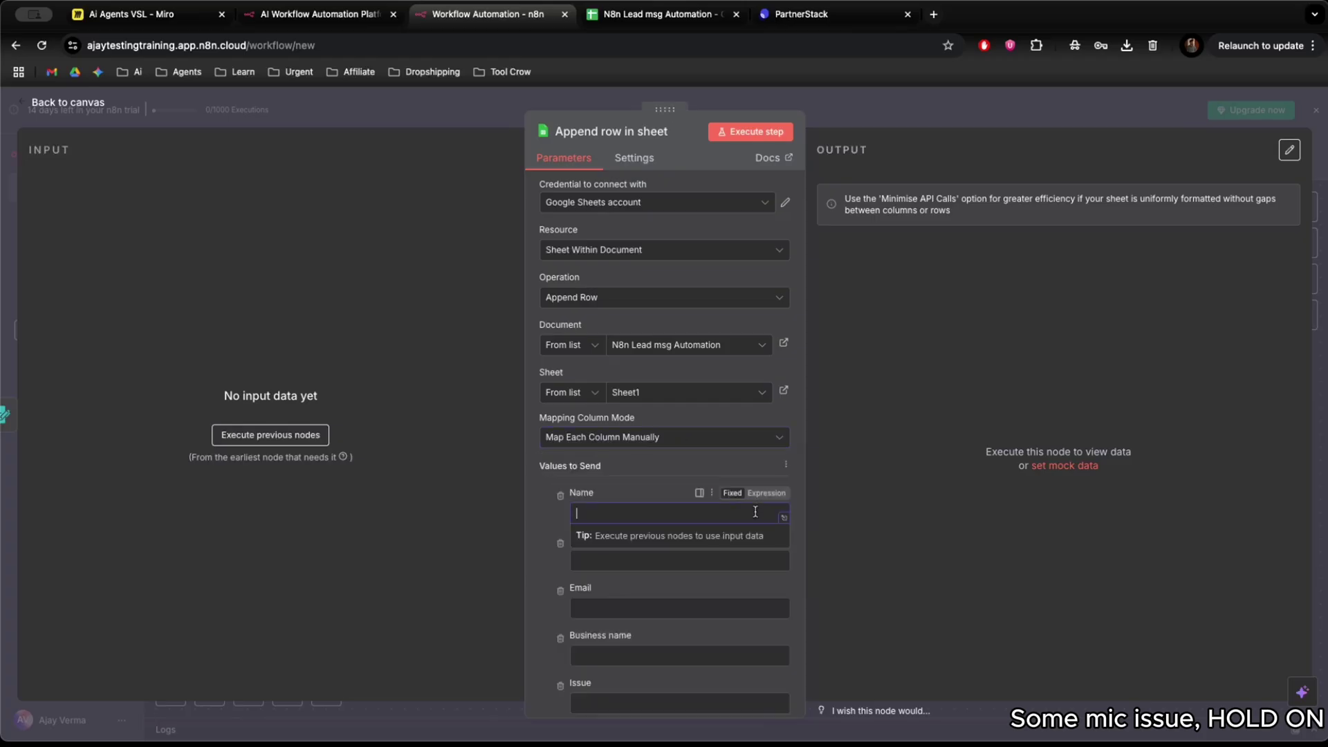
scroll(664, 484, "down", 1)
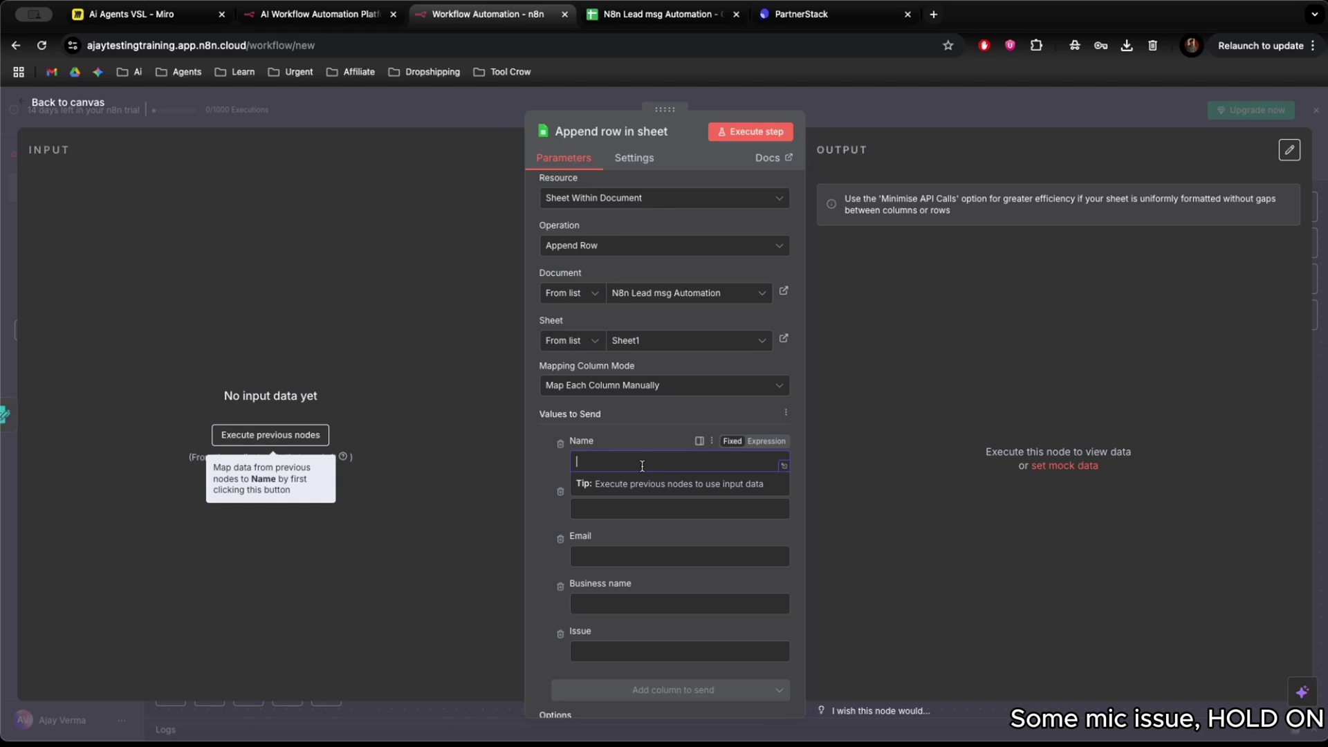
left_click(614, 418)
scroll(664, 546, "down", 1)
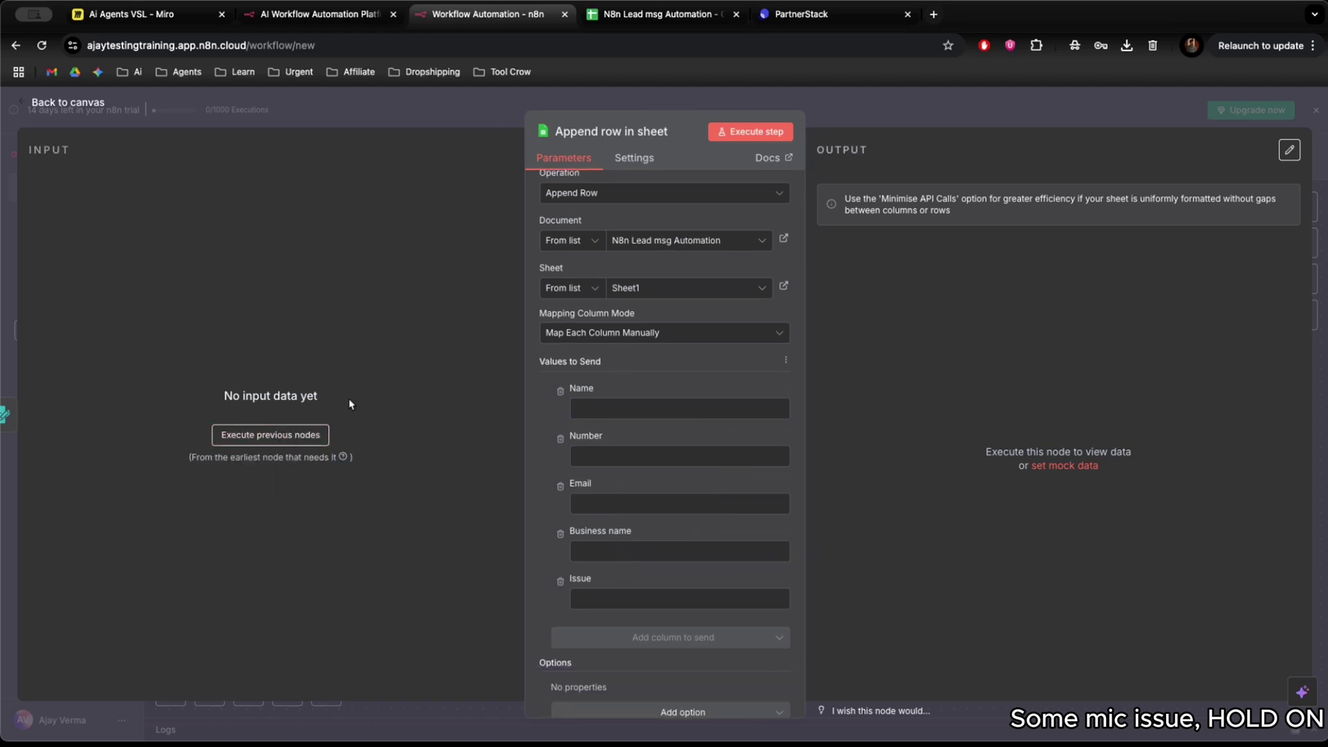
left_click(433, 108)
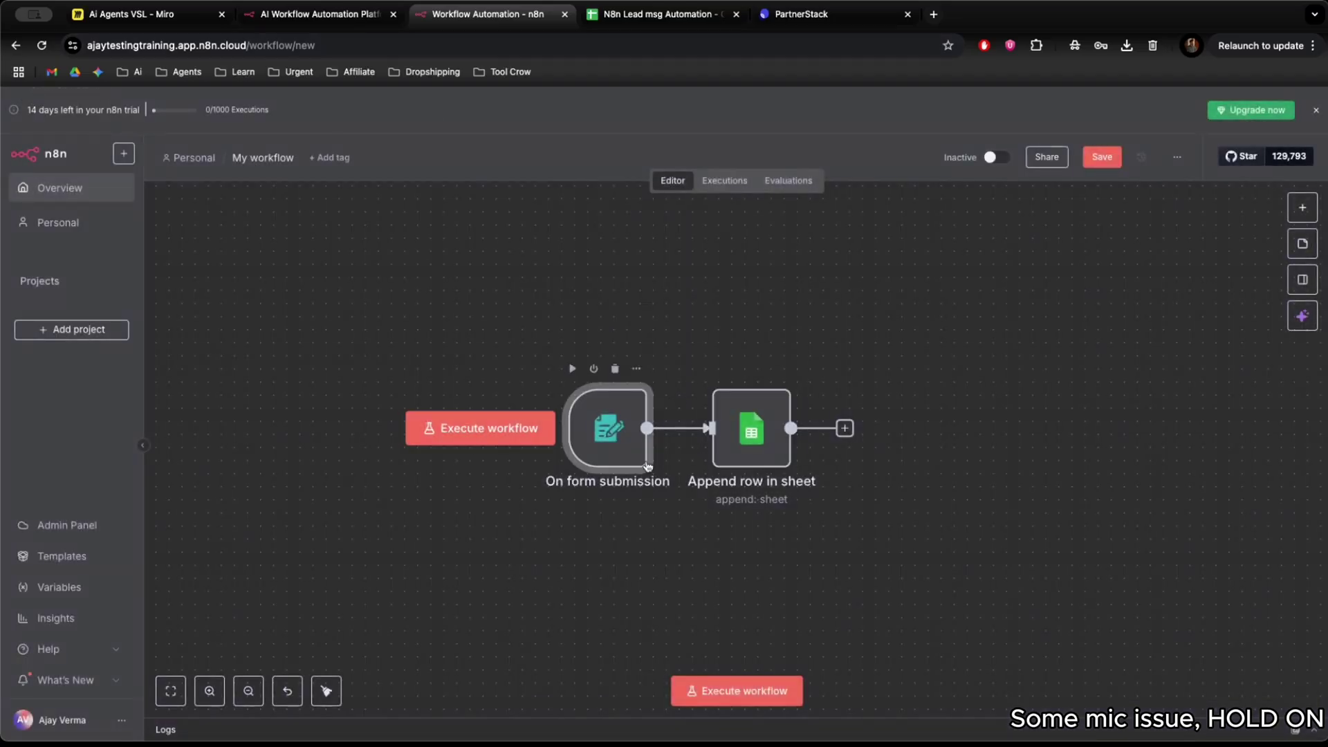
Run the workflow and enter a sample lead's name and phone number in the test form.
left_click(520, 434)
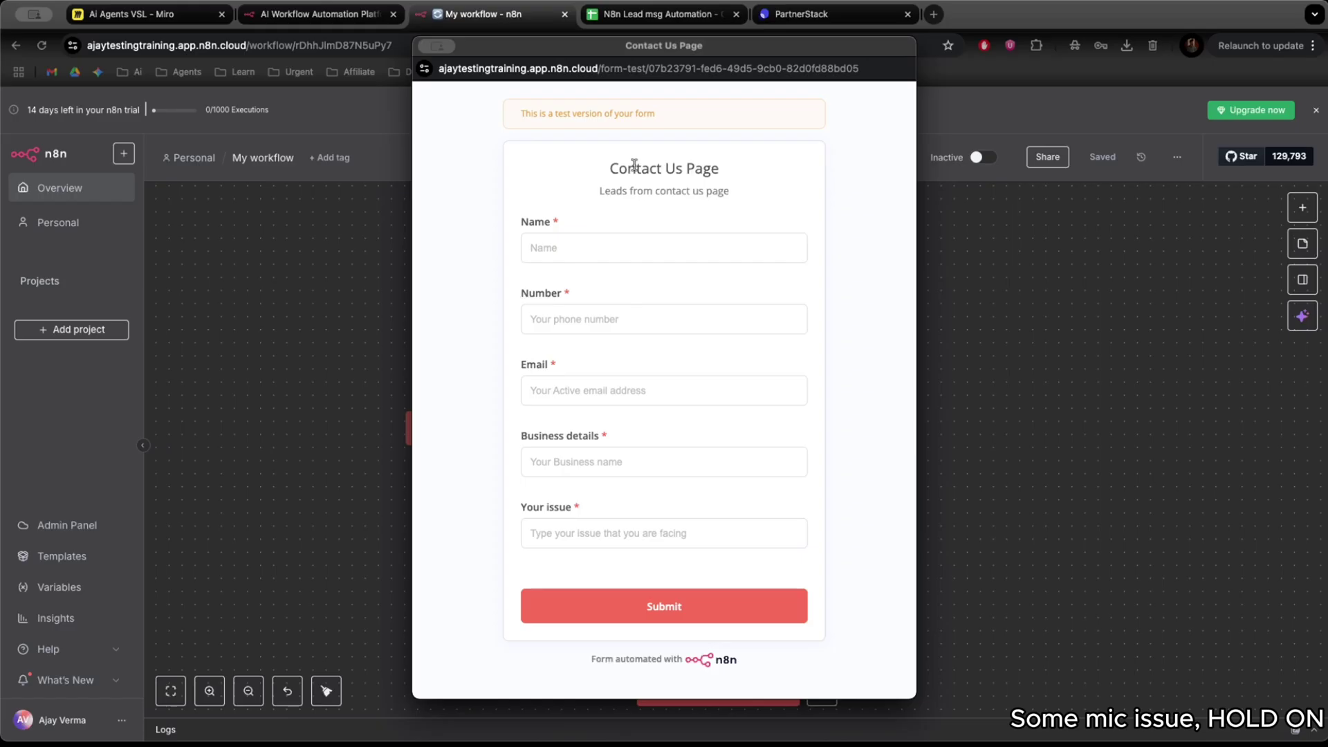
left_click(612, 253)
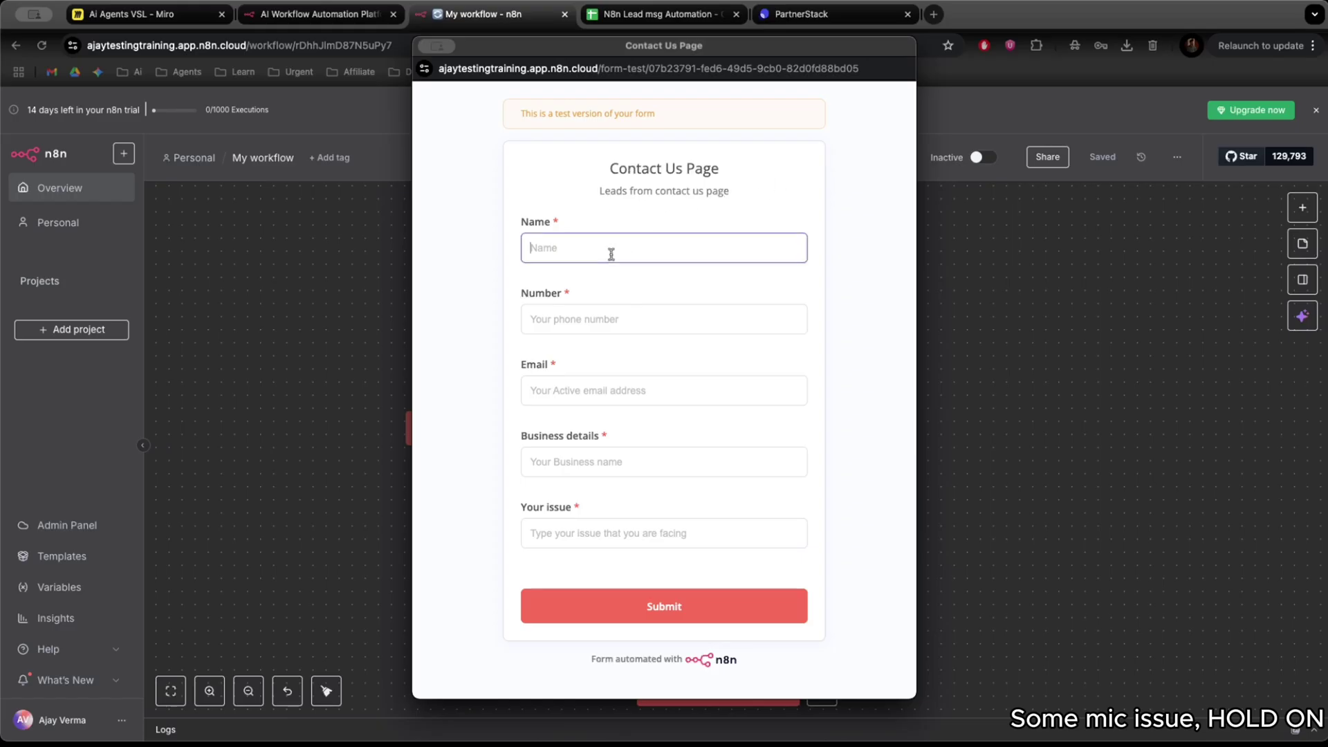
type("Ajay")
key("Tab")
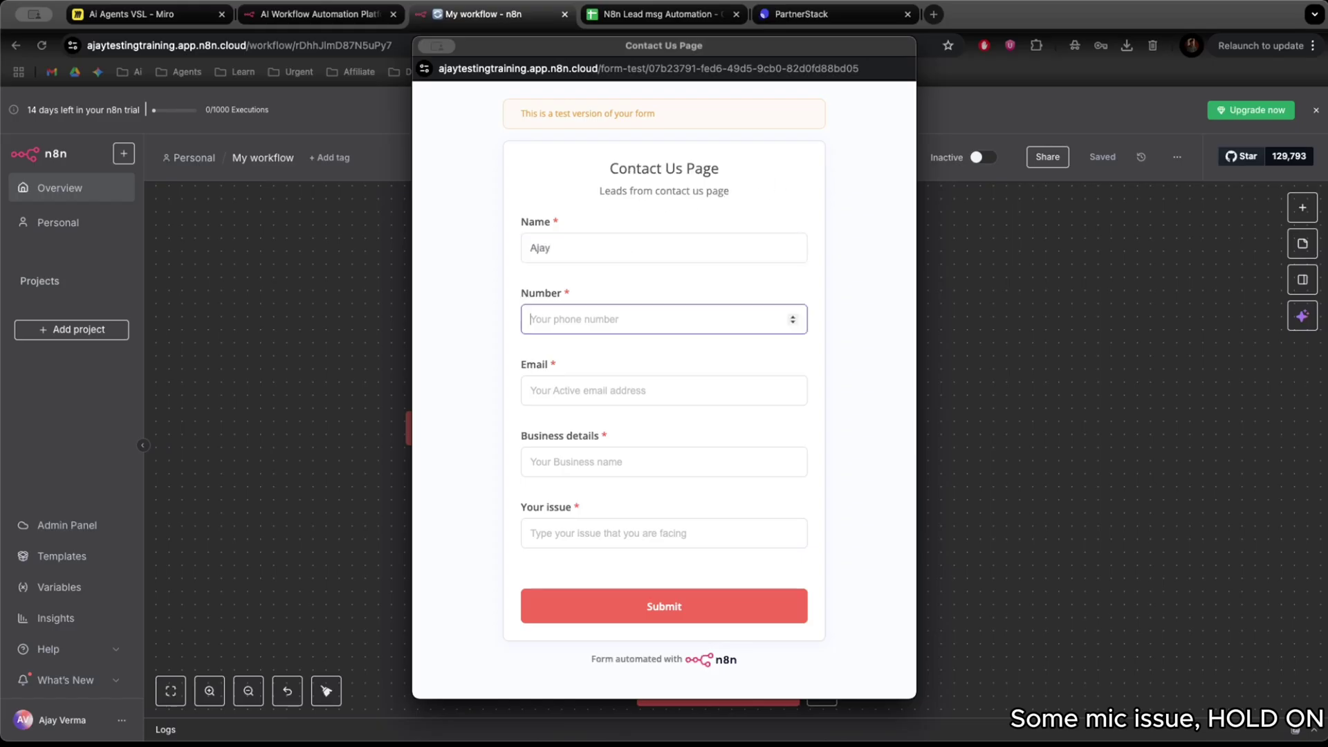
type("1231231231")
left_click(587, 391)
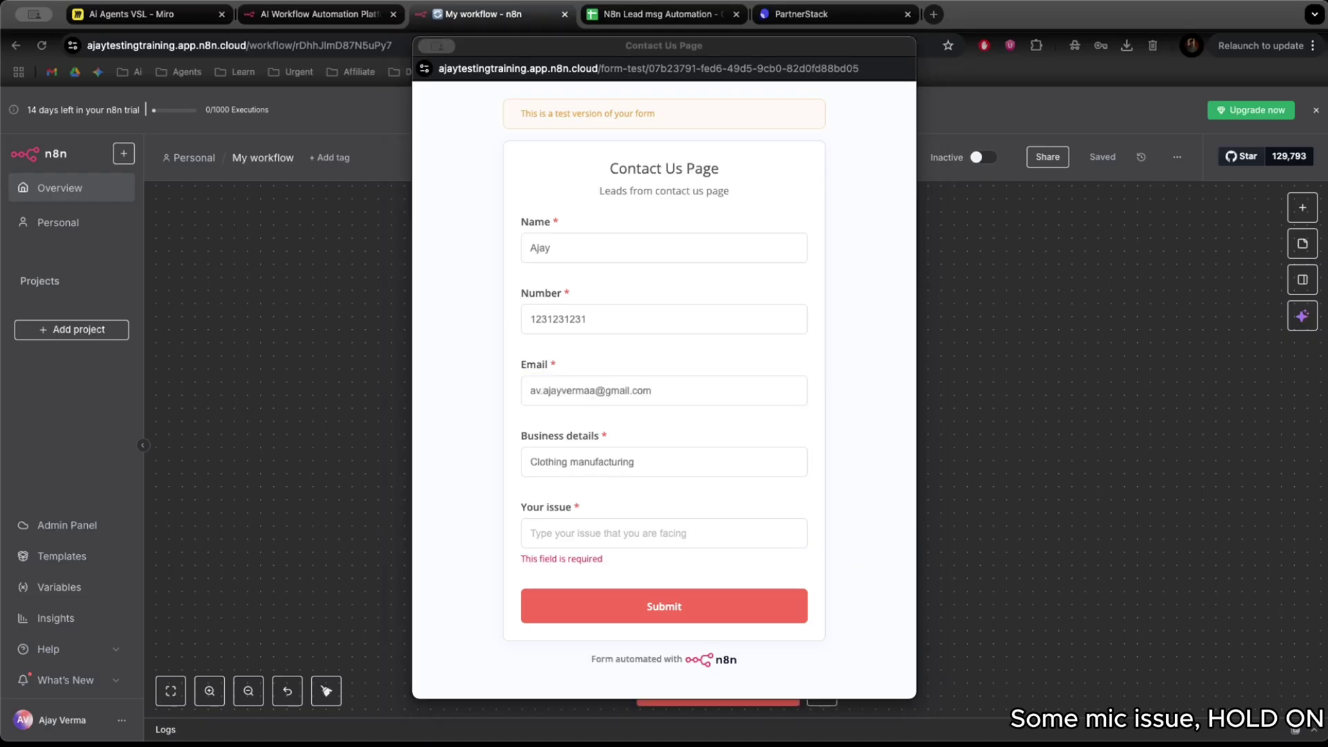
Describe the issue as not being able to build a proper AI agent for the business, and submit.
left_click(664, 533)
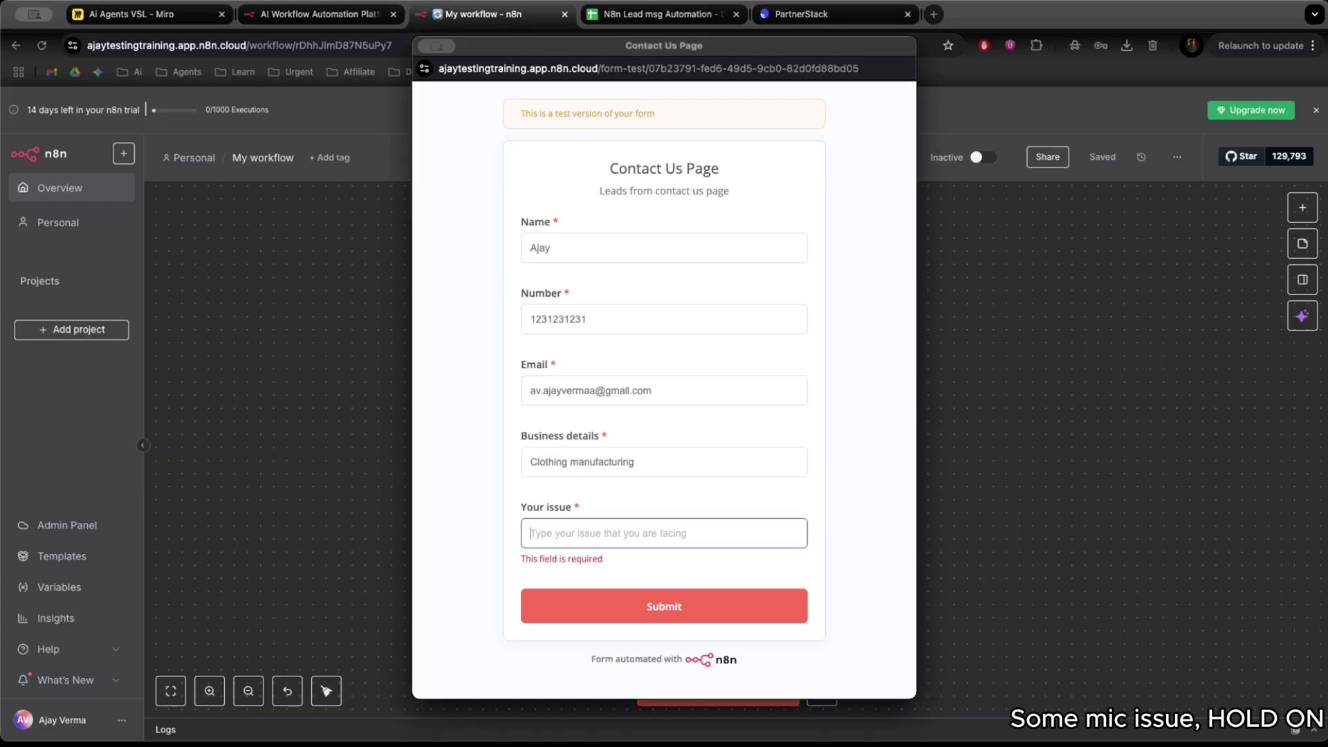
type("Not a")
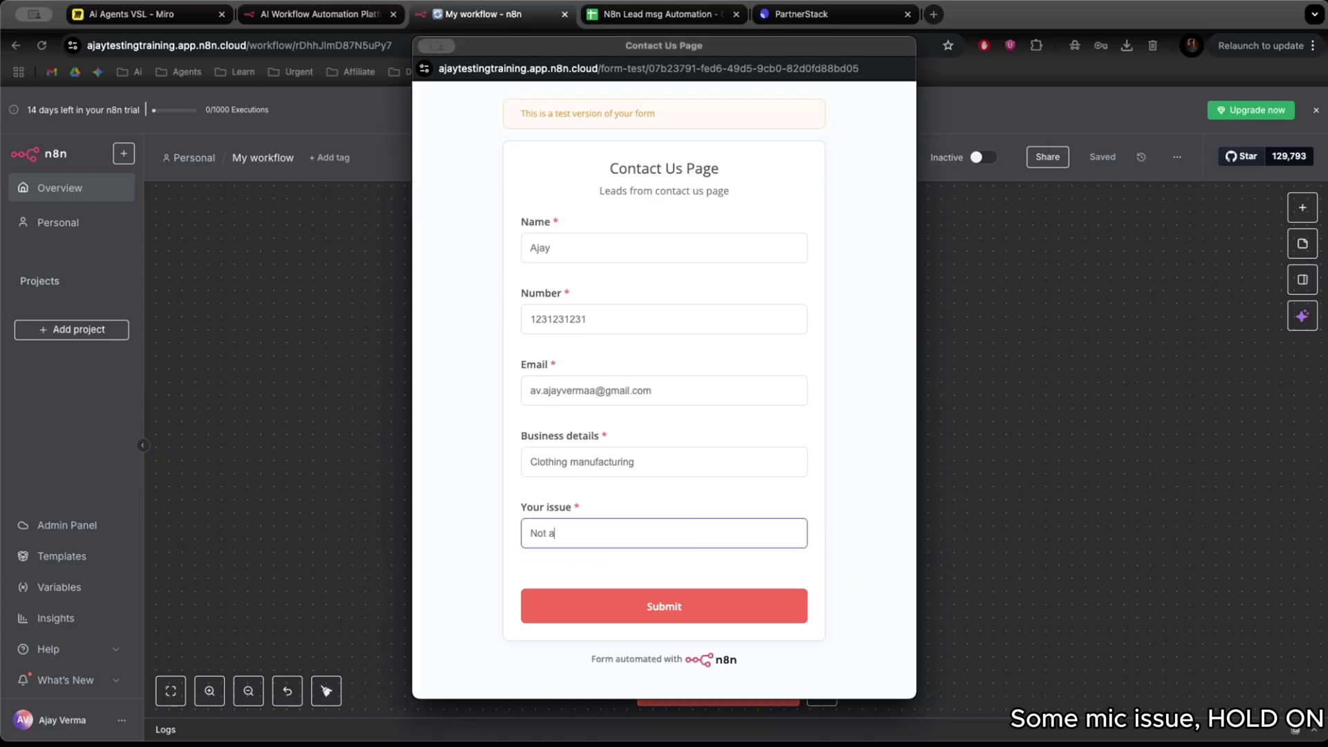
type("ble to create p")
type("roper ai a")
type("gnet")
key("BackSpace")
key("BackSpace")
type("n tt for m")
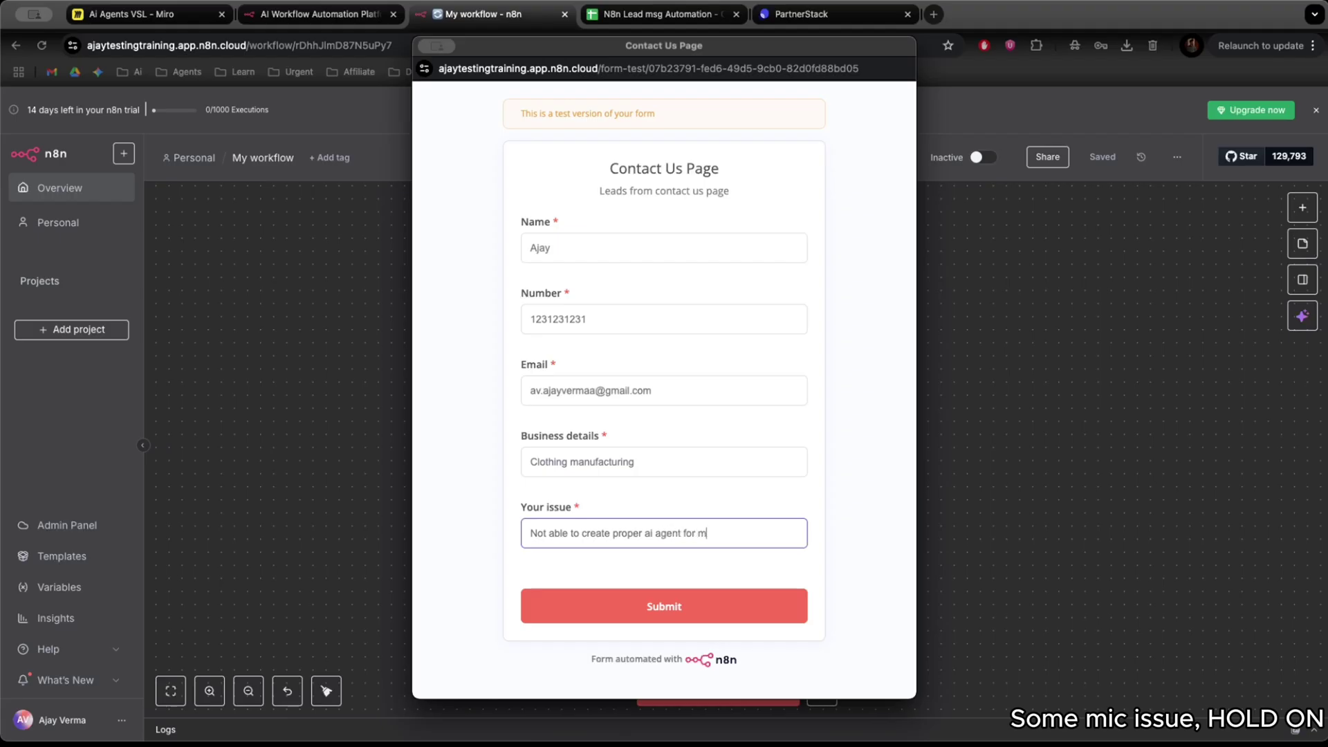
type("y business and")
key("BackSpace")
key("BackSpace")
key("BackSpace")
type(".")
key("Return")
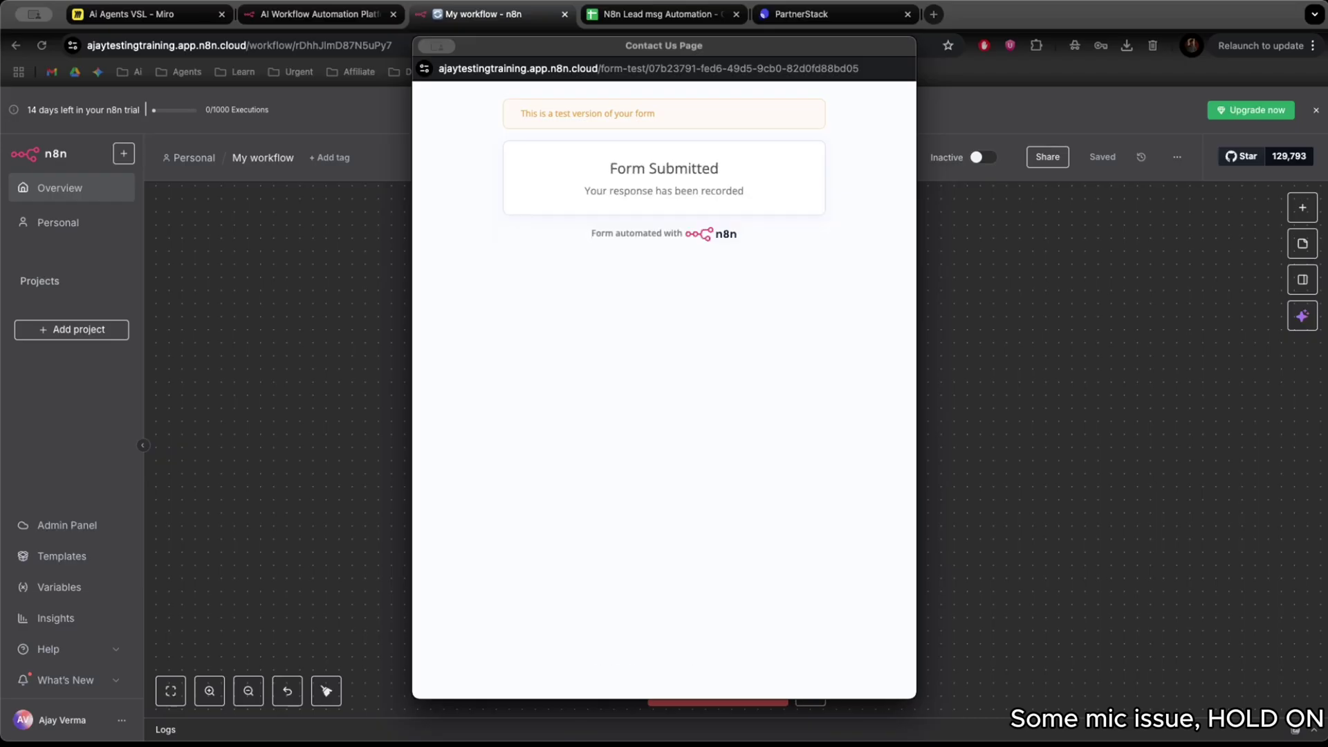
Inspect the form trigger's submitted output, then open the Append row in sheet node.
left_click_drag(663, 45, 1142, 70)
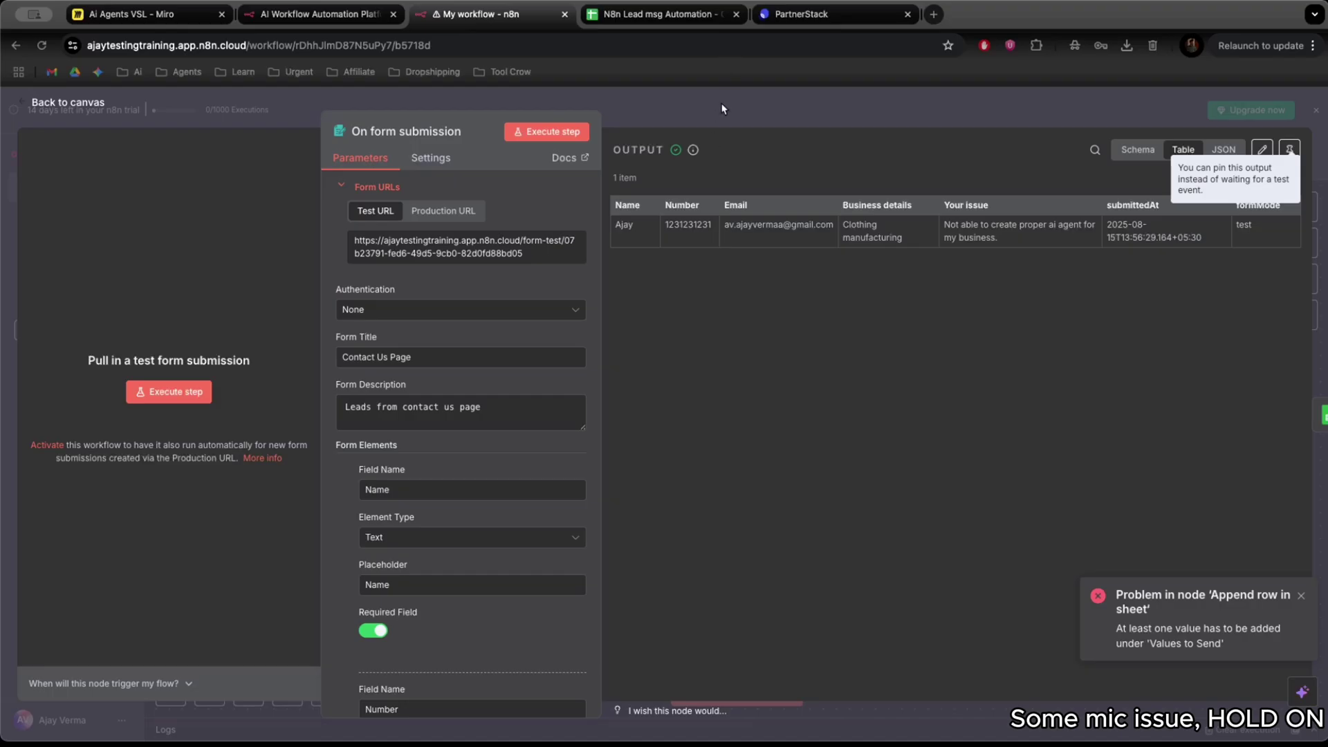
left_click(723, 109)
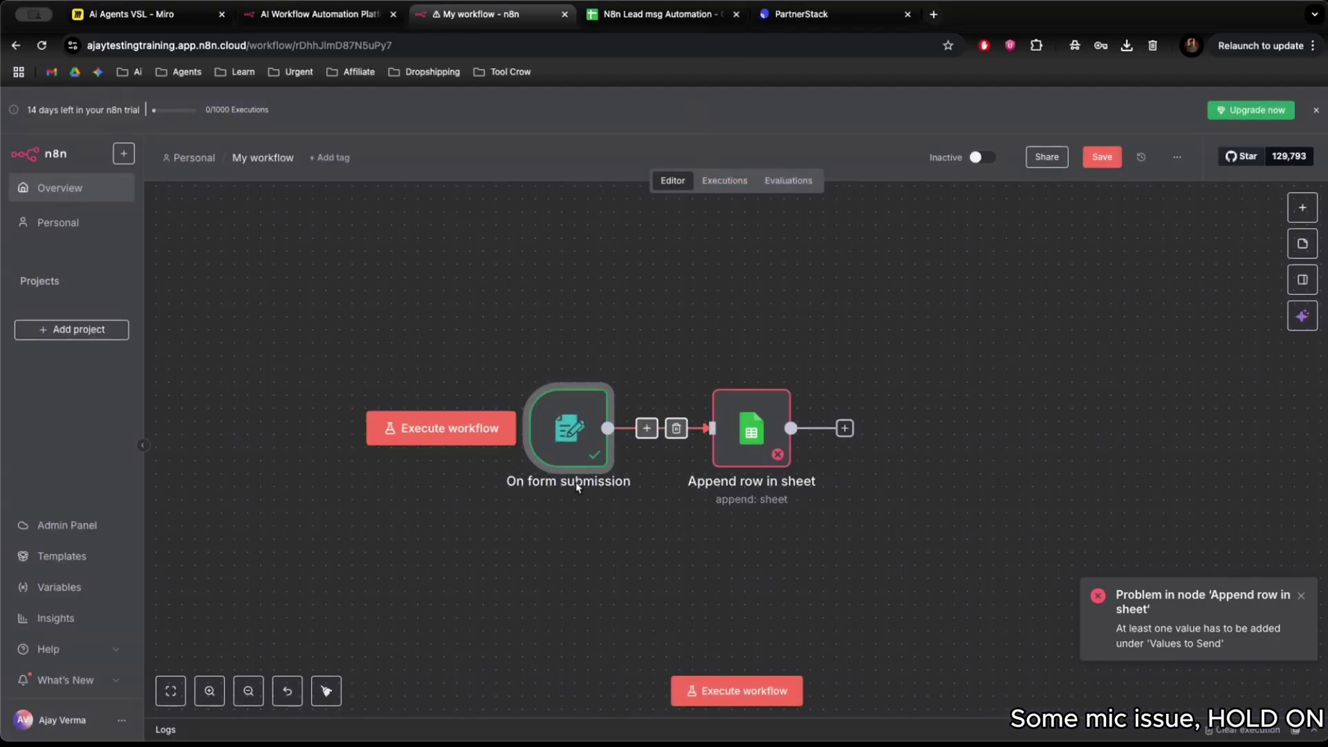
double_click(571, 452)
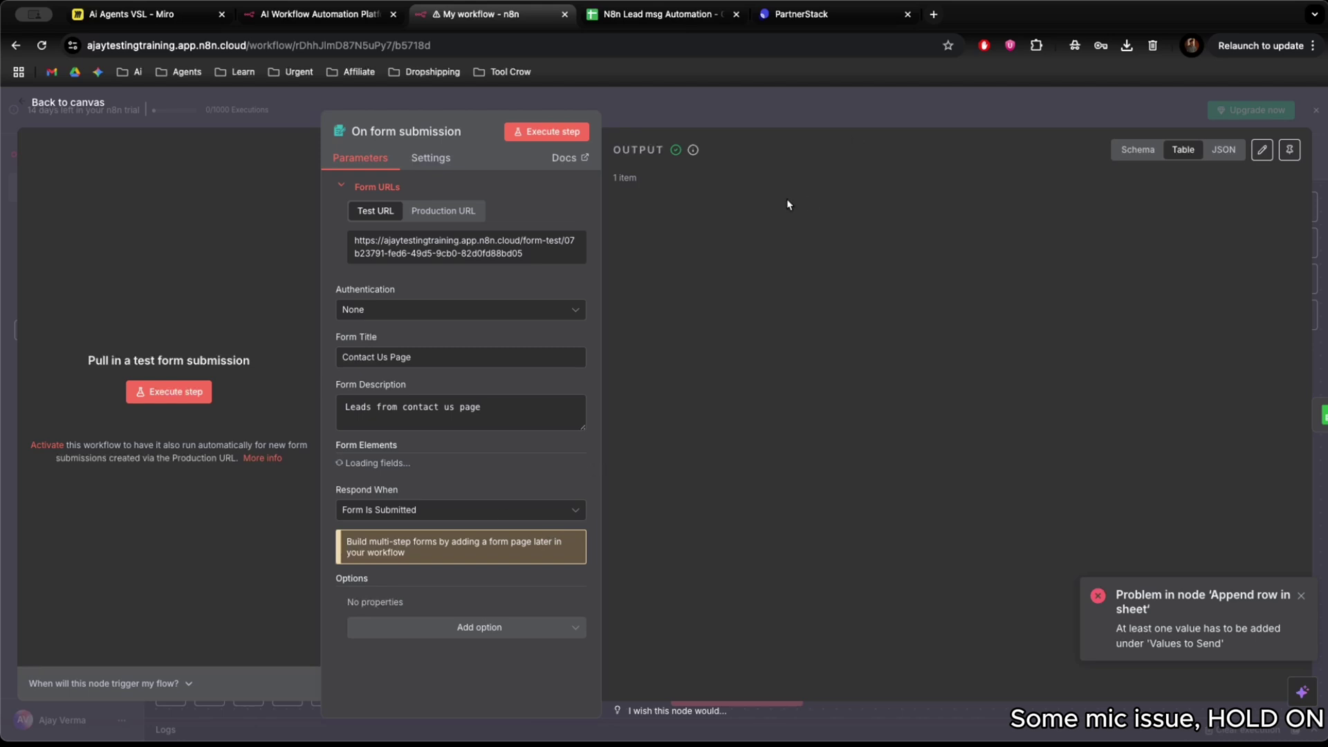
left_click(880, 122)
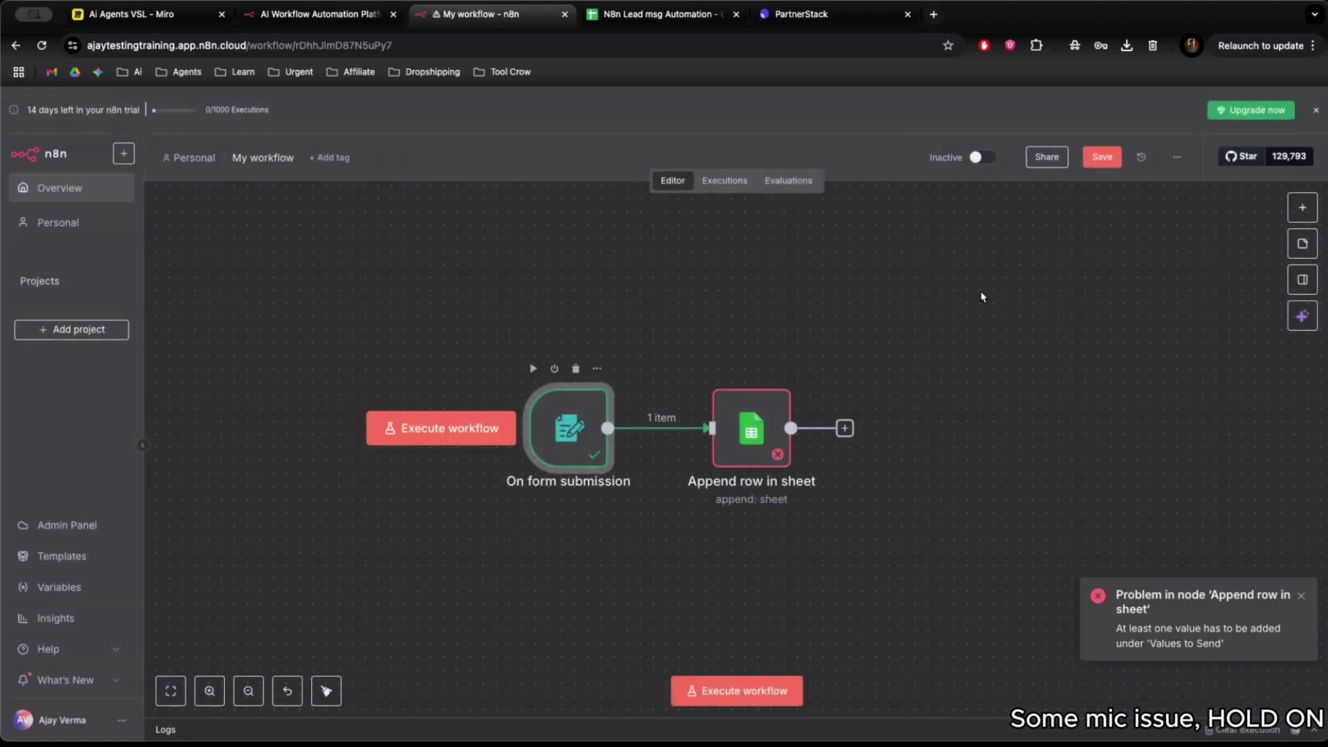
double_click(562, 442)
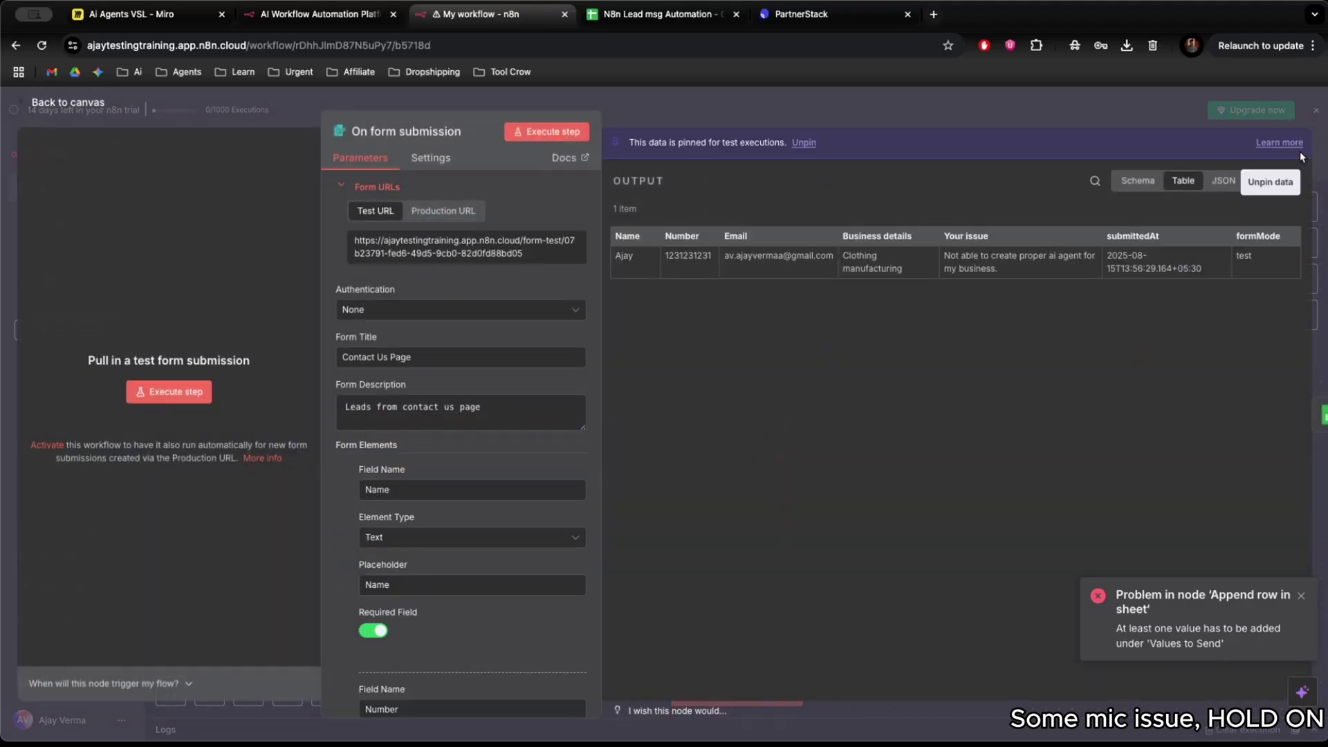
left_click(875, 97)
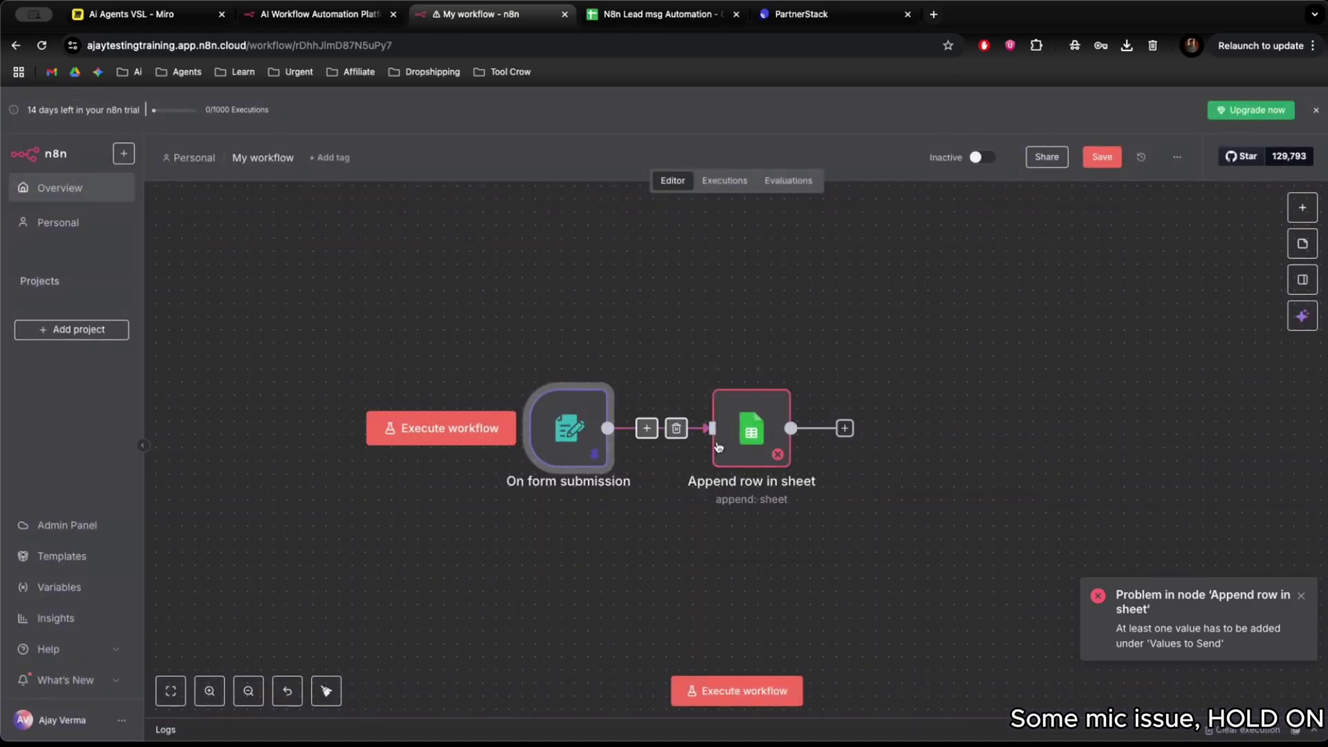
left_click(751, 430)
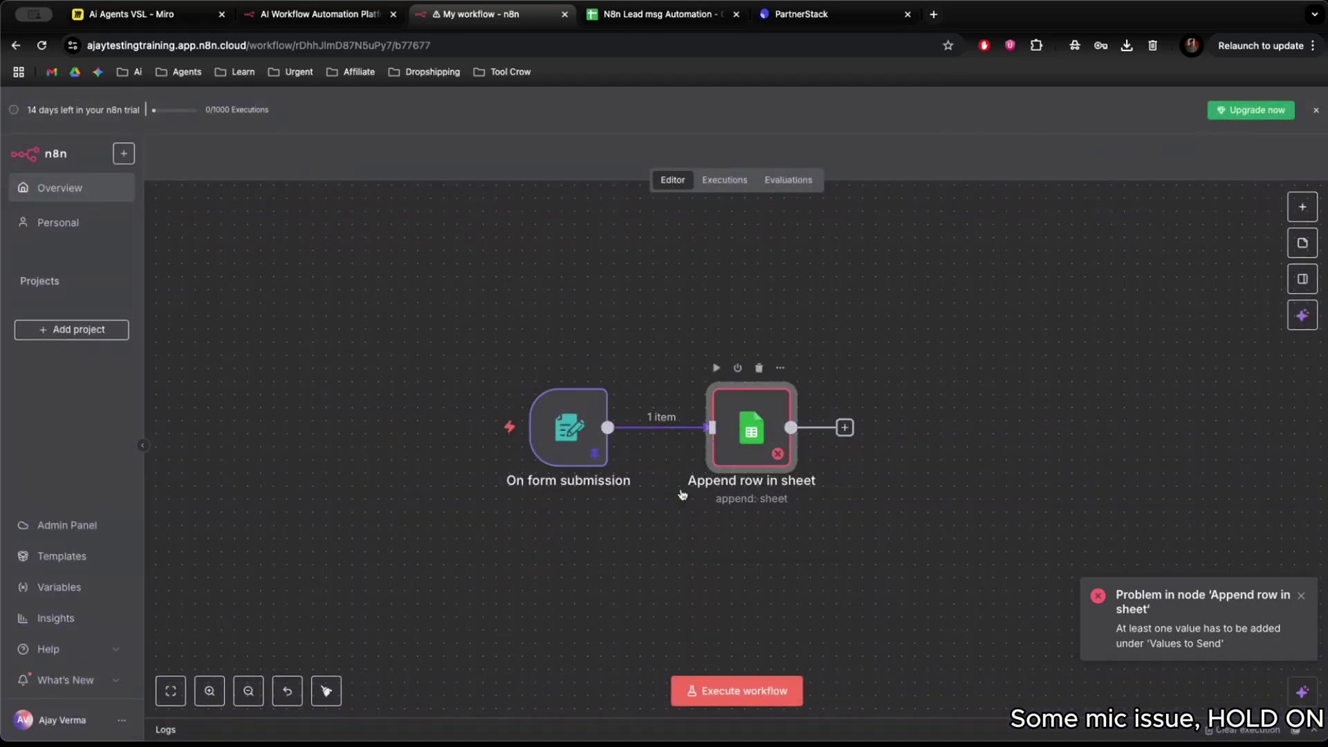
key("Return")
scroll(637, 592, "down", 3)
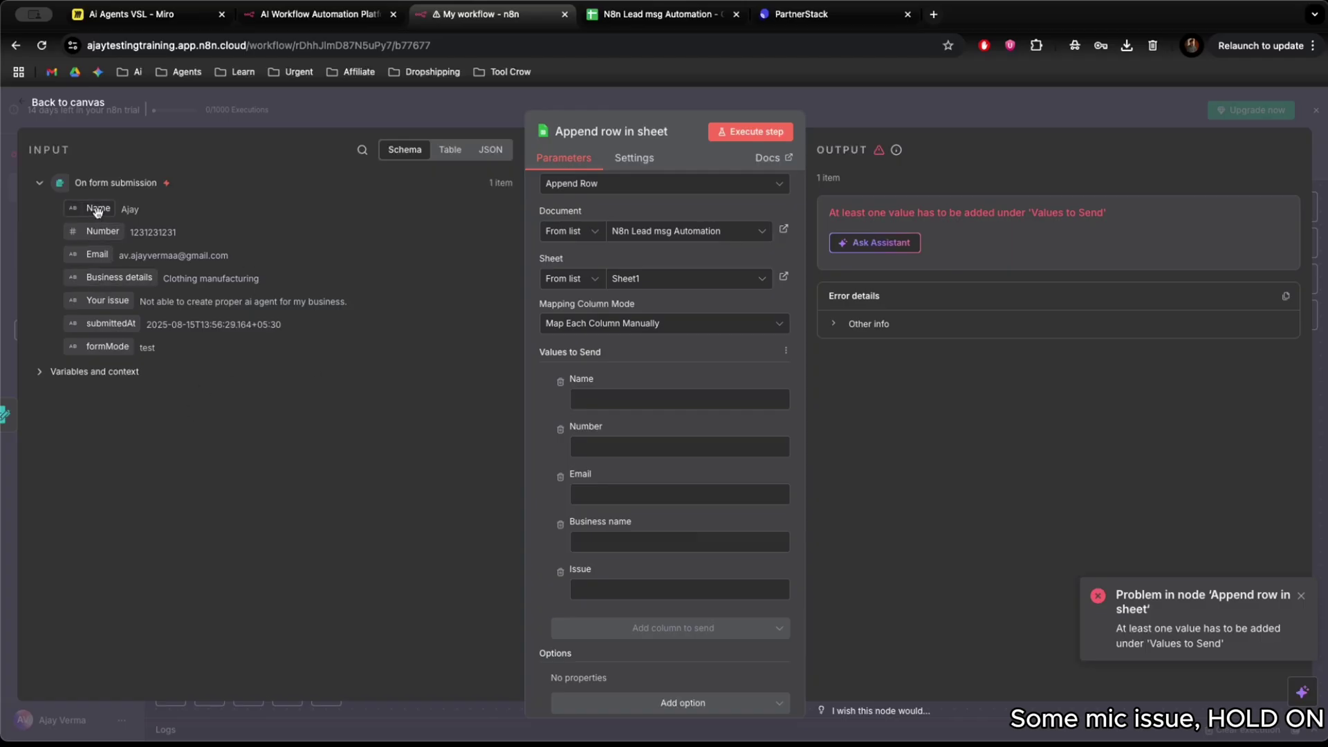
Map Name, Number, Email, Business details and Your issue into the Name, Number, Email, Business name and Issue columns.
left_click_drag(98, 211, 606, 394)
left_click_drag(103, 231, 595, 462)
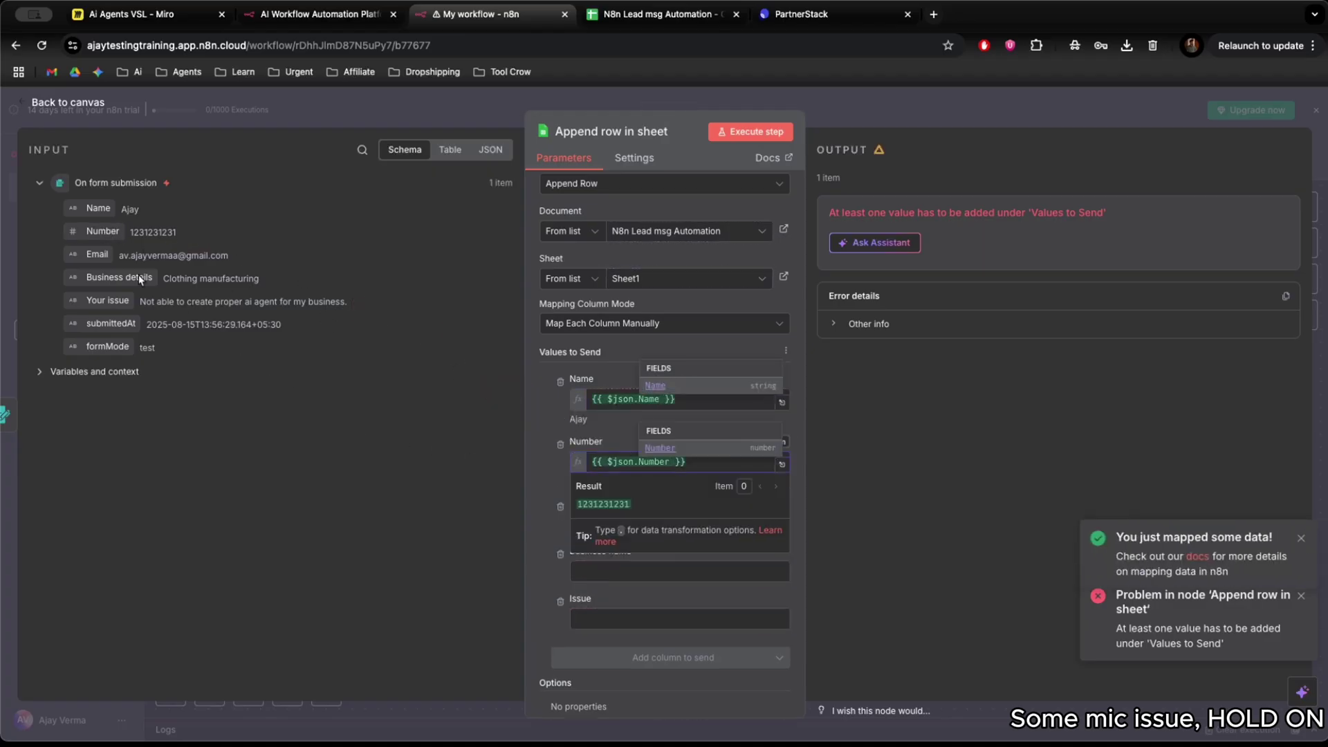
left_click_drag(100, 254, 610, 531)
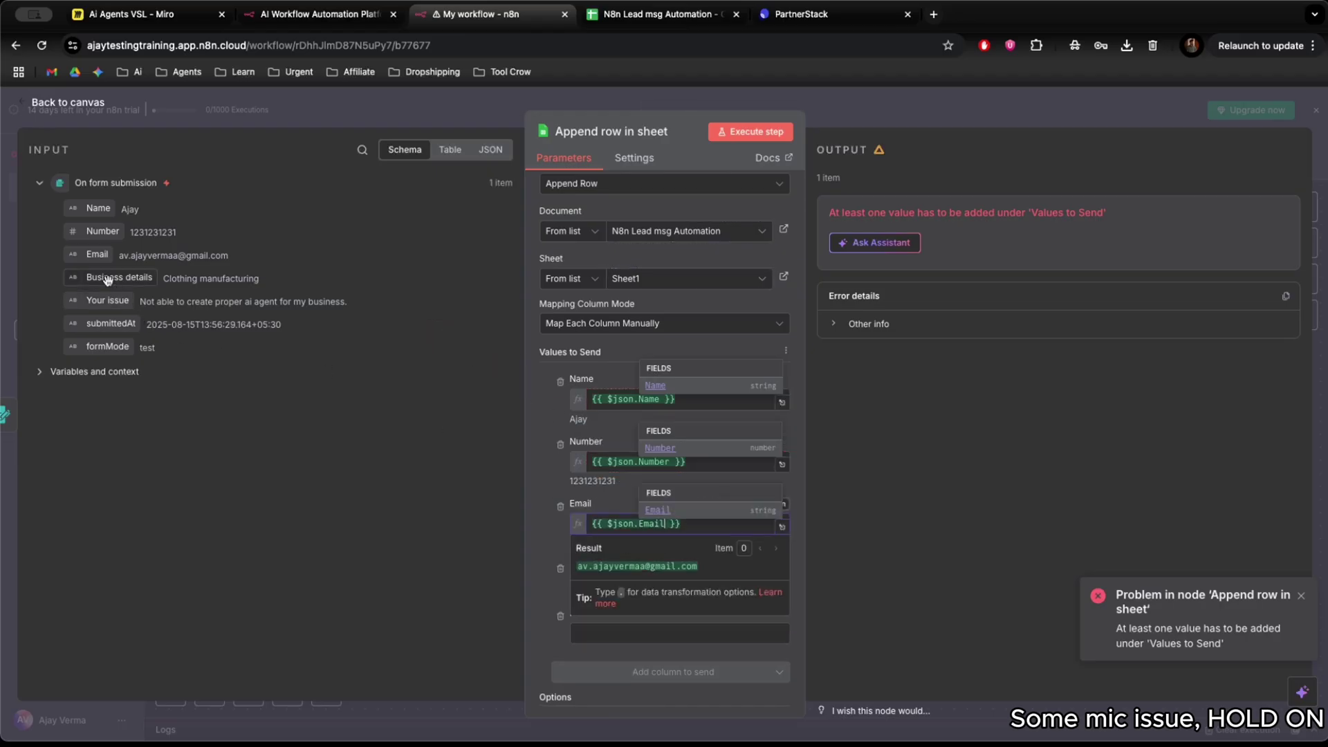
left_click_drag(107, 278, 609, 626)
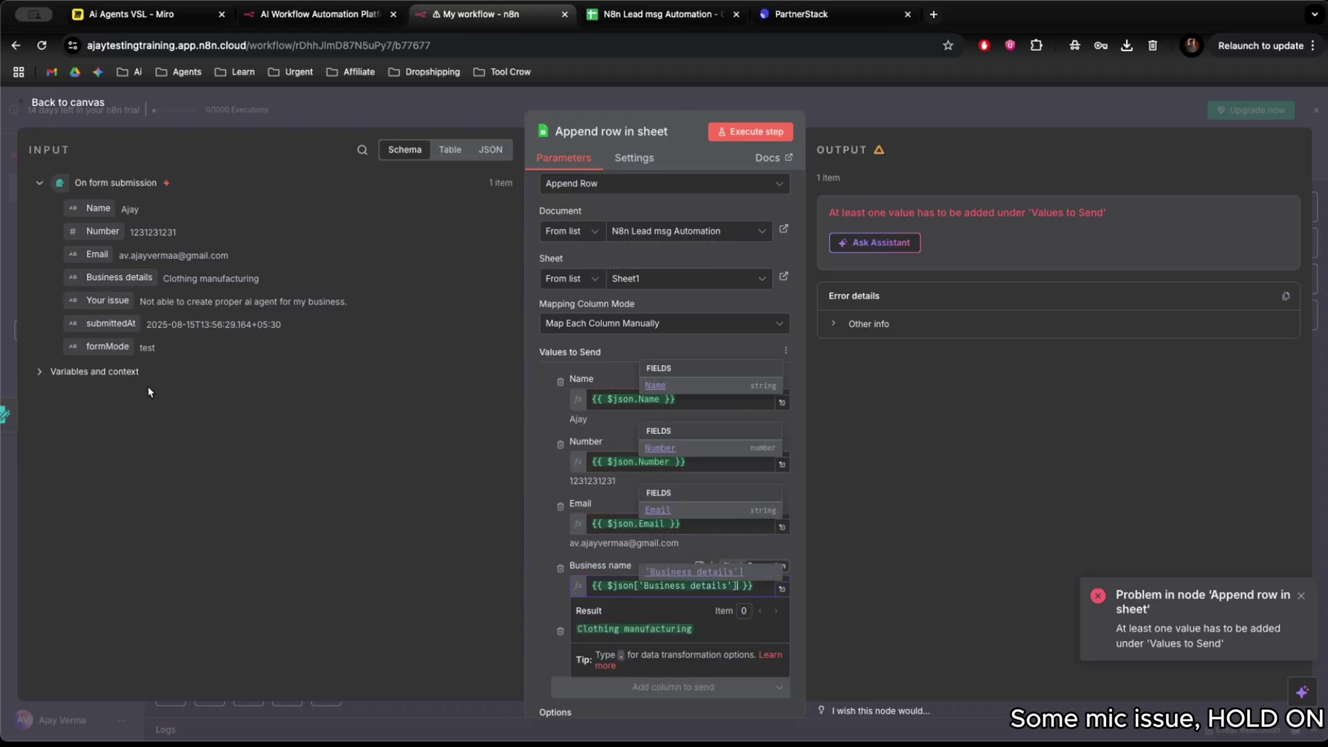
left_click_drag(107, 300, 723, 654)
scroll(624, 488, "down", 2)
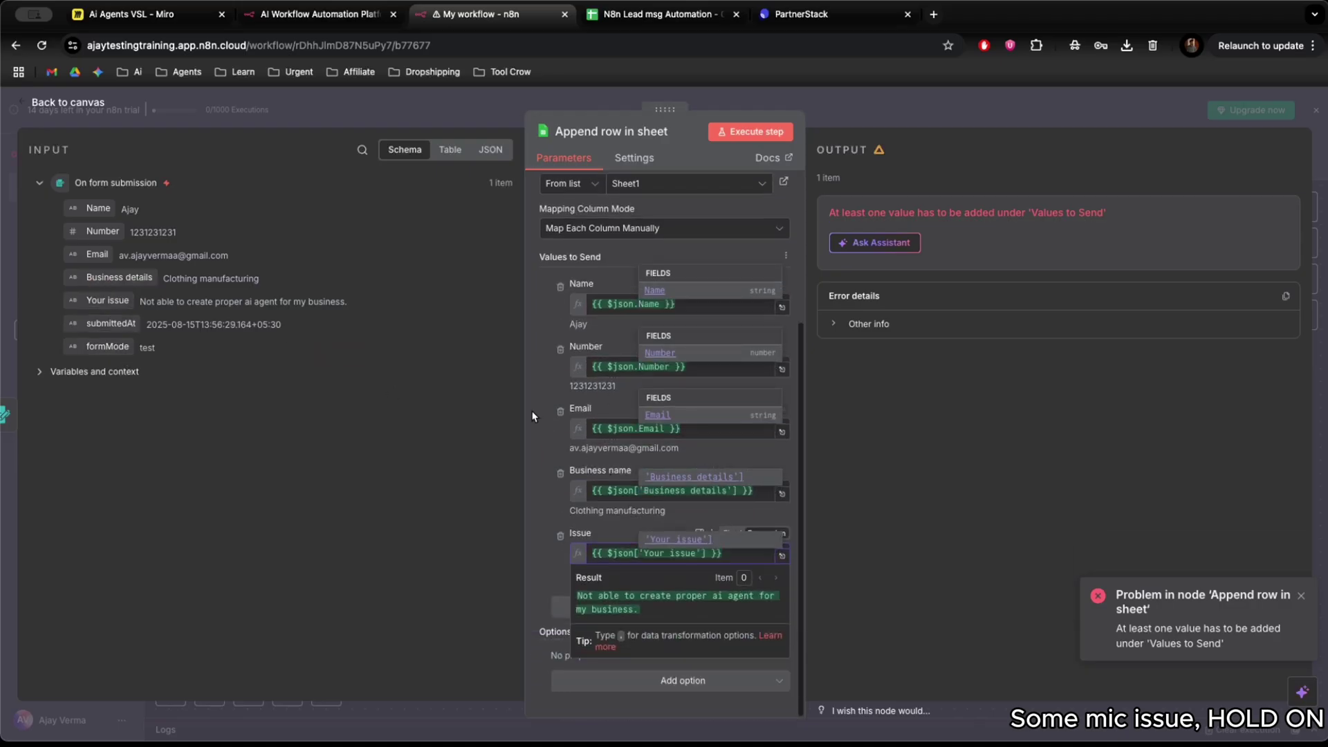
left_click(533, 415)
scroll(724, 477, "up", 5)
scroll(723, 477, "down", 5)
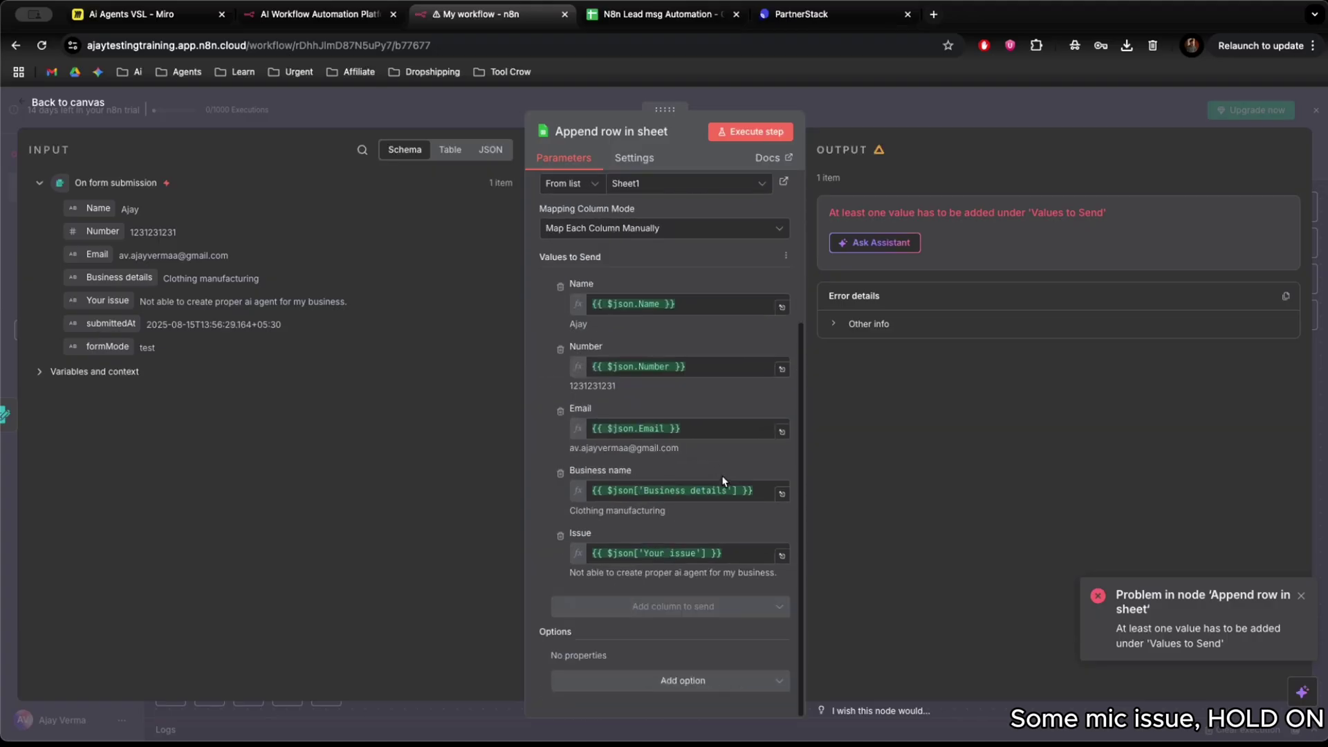
scroll(723, 481, "up", 3)
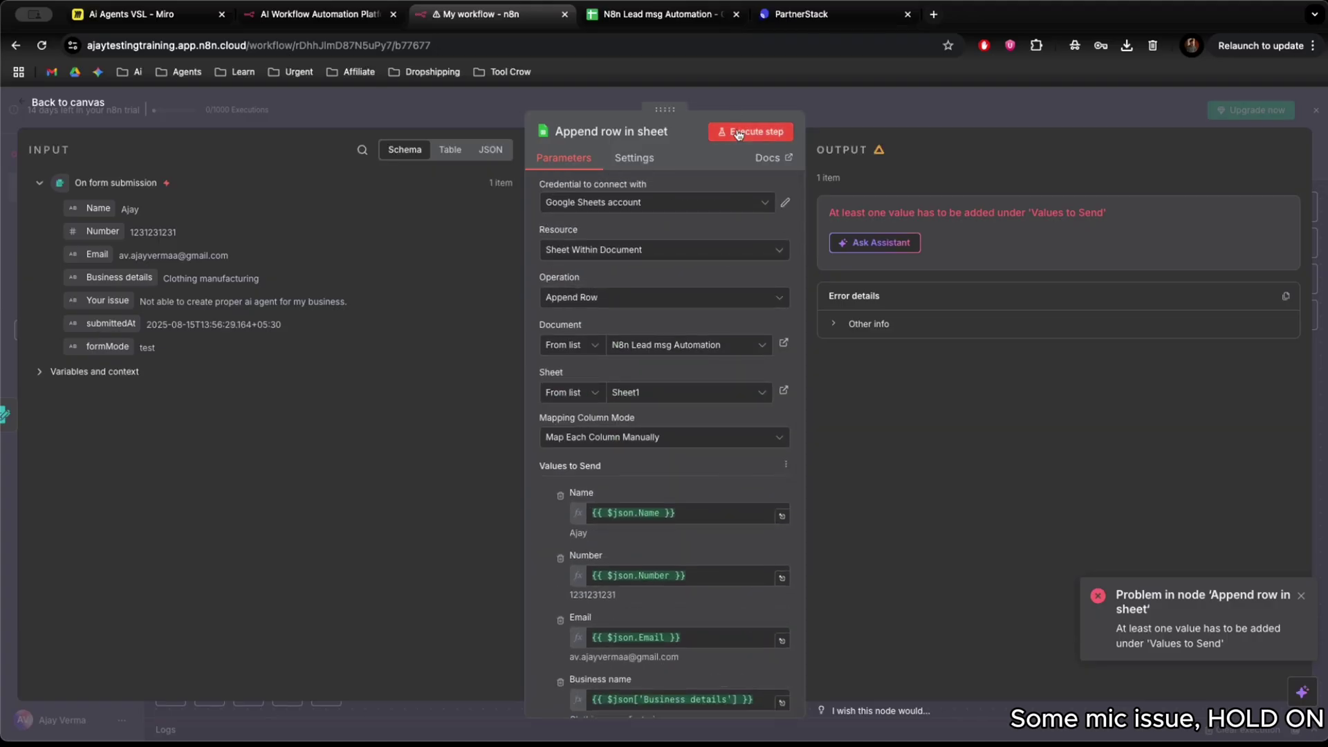
Execute the Append row step and confirm the test lead appears as row 2 of the sheet.
left_click(657, 13)
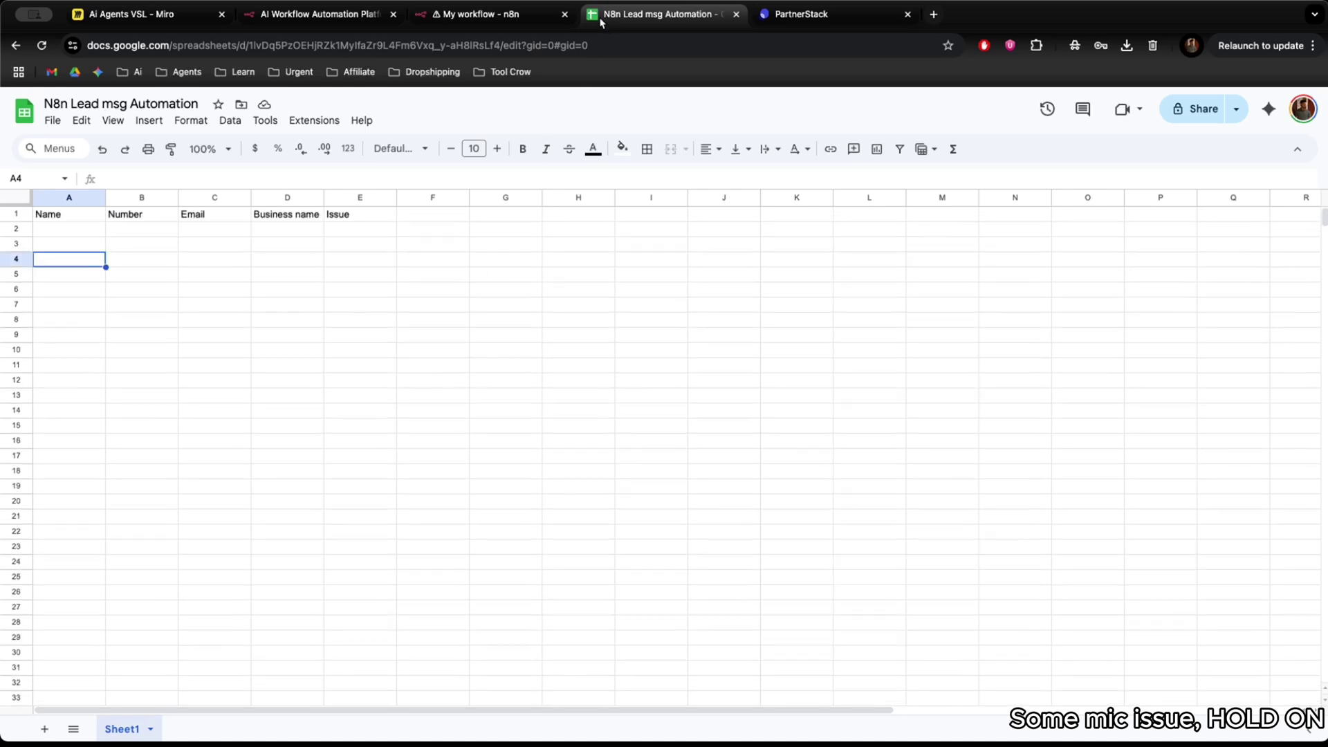
left_click(524, 20)
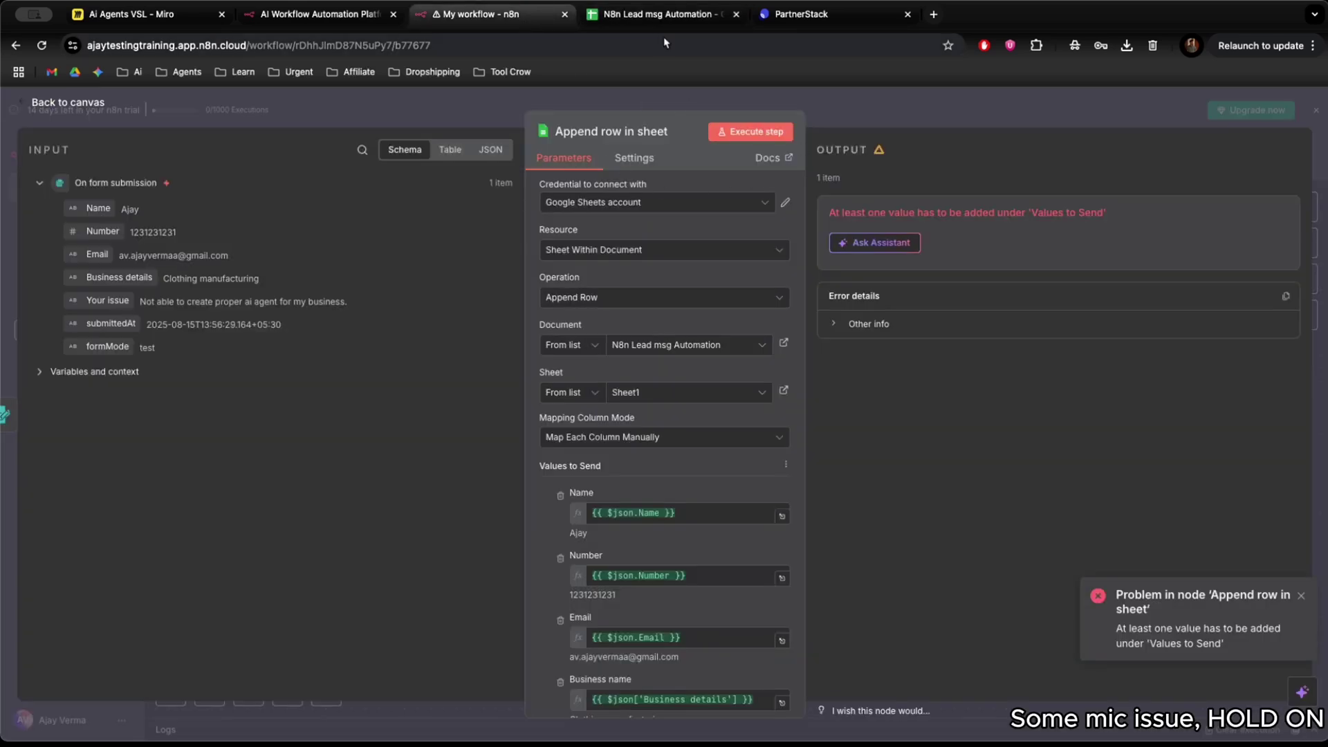
left_click(747, 132)
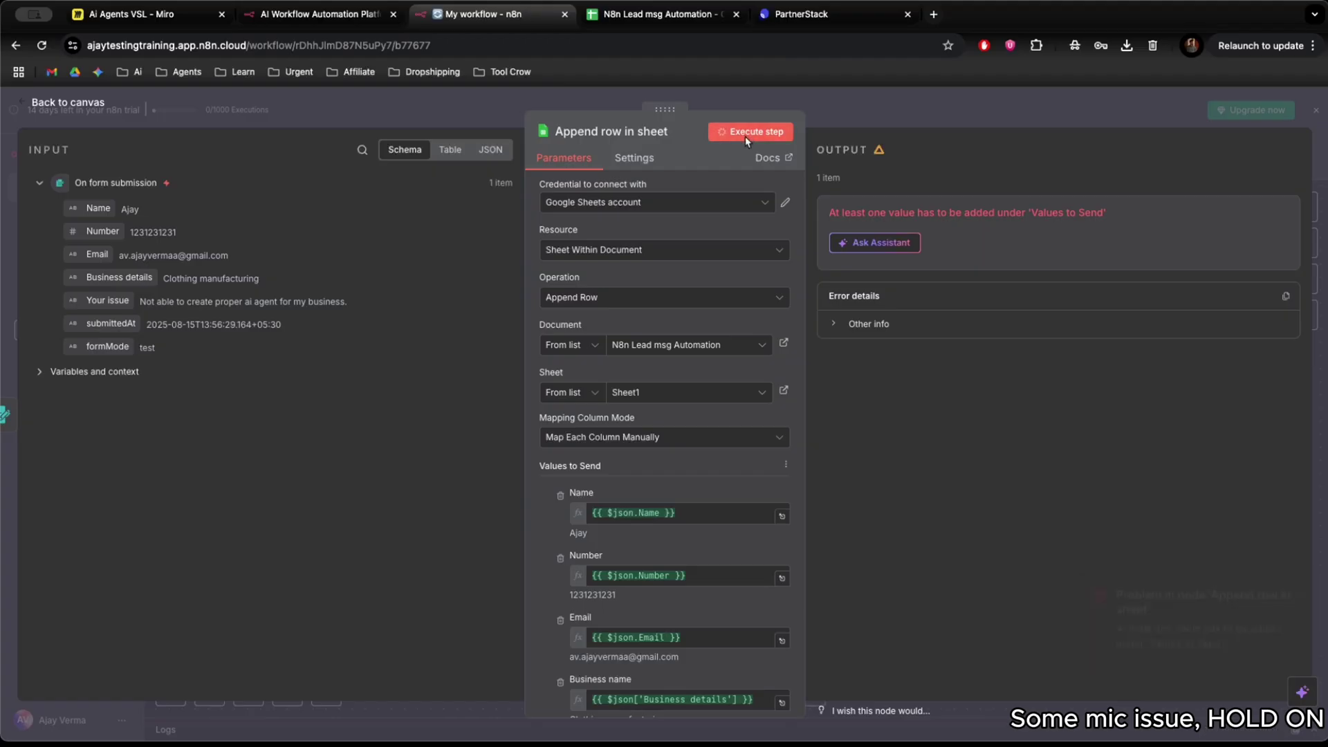
left_click(622, 20)
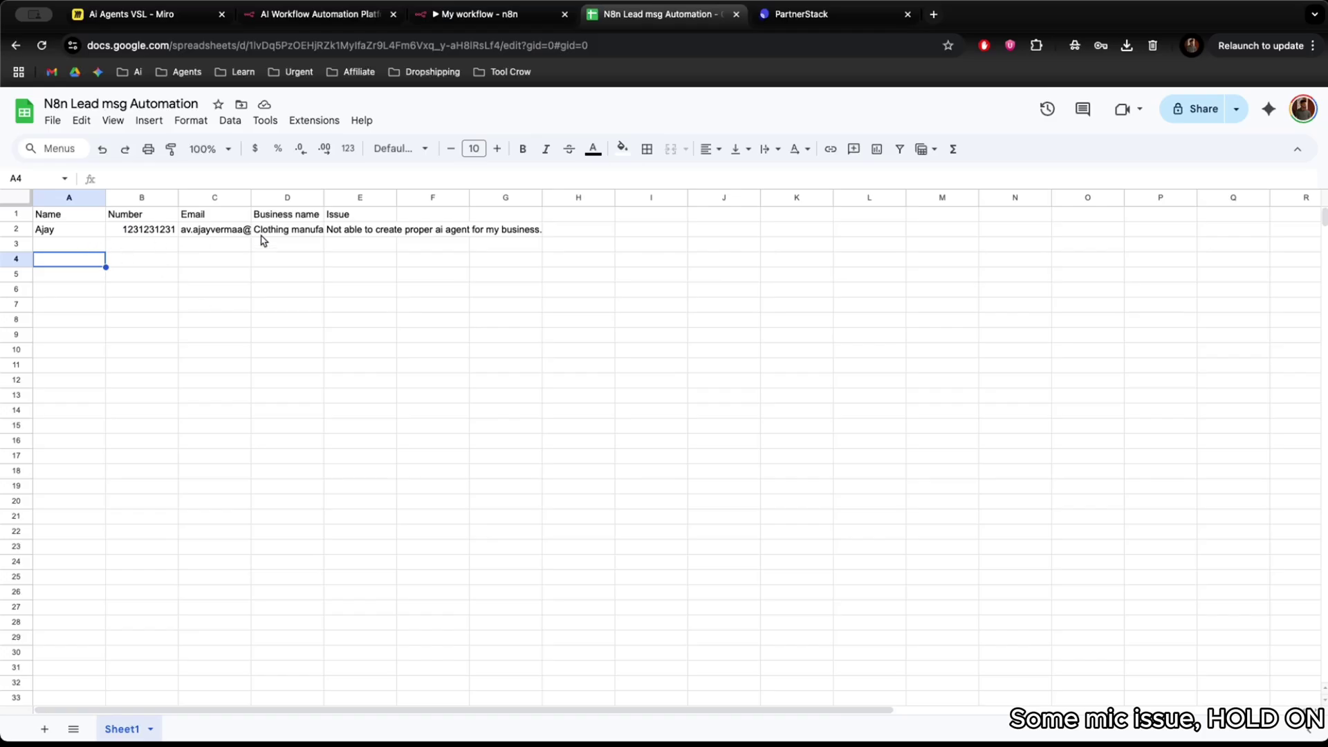
left_click(507, 22)
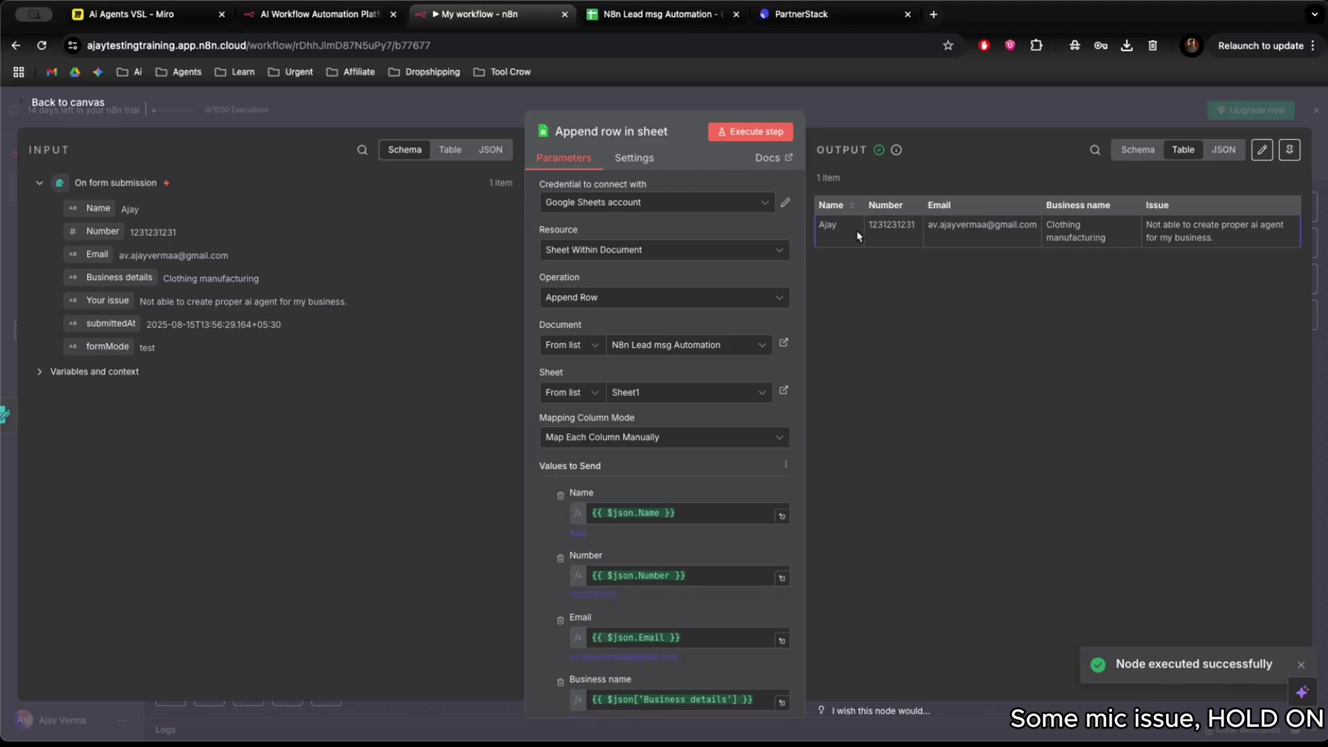
Add an AI Agent node after Append row in sheet and nudge it slightly left.
left_click(486, 117)
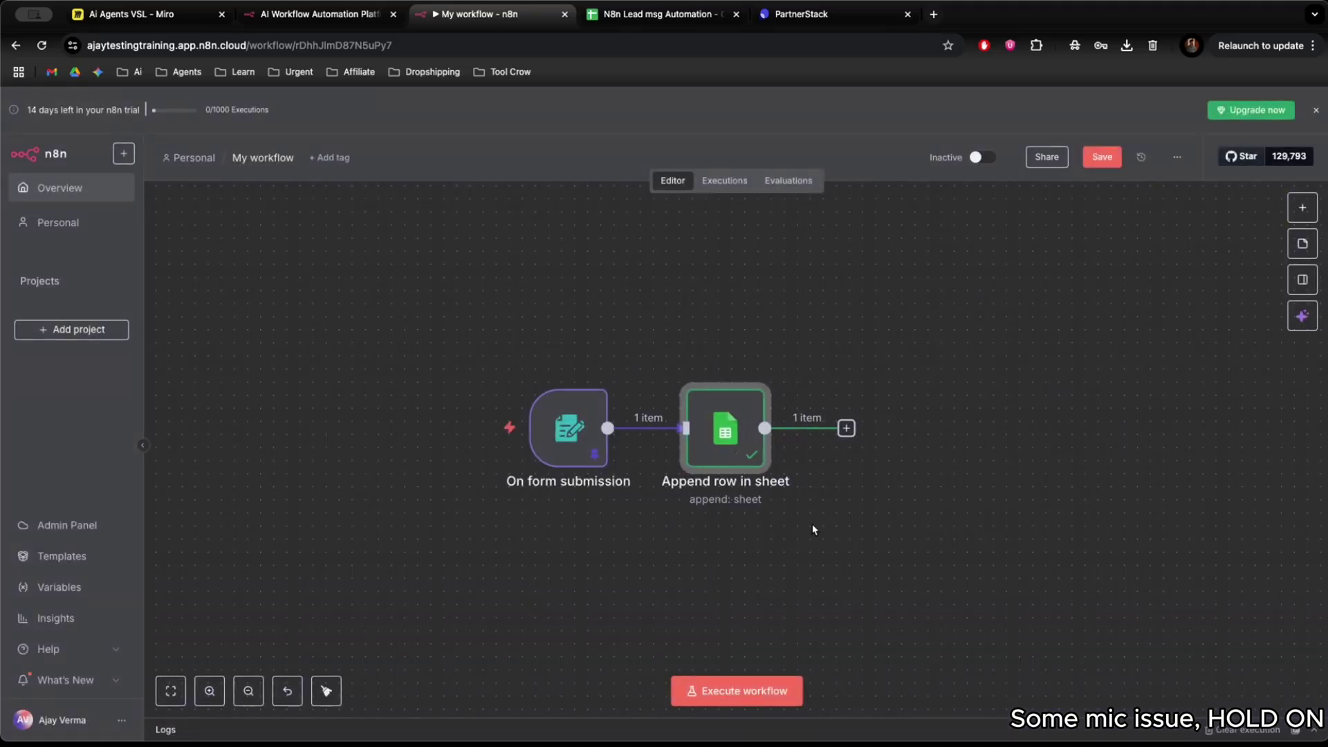
left_click(847, 429)
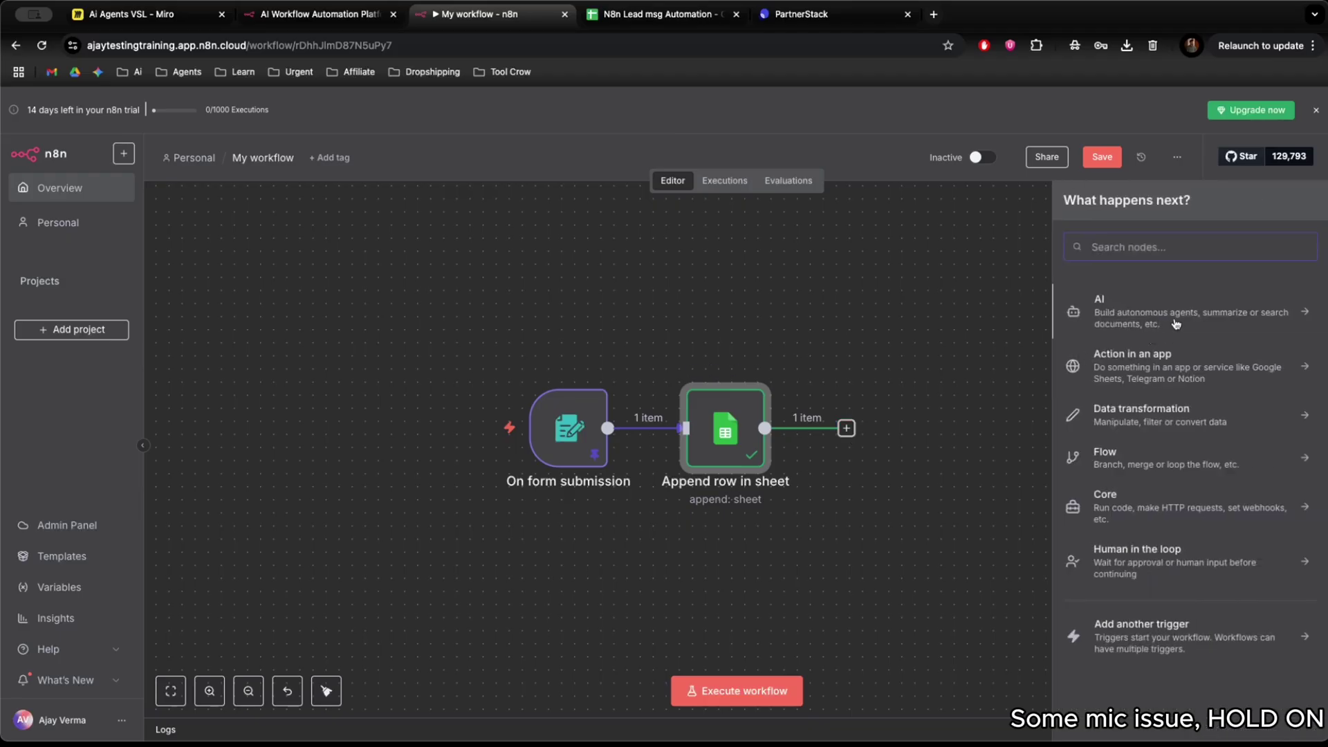
left_click(1175, 322)
left_click(1071, 206)
left_click(1162, 317)
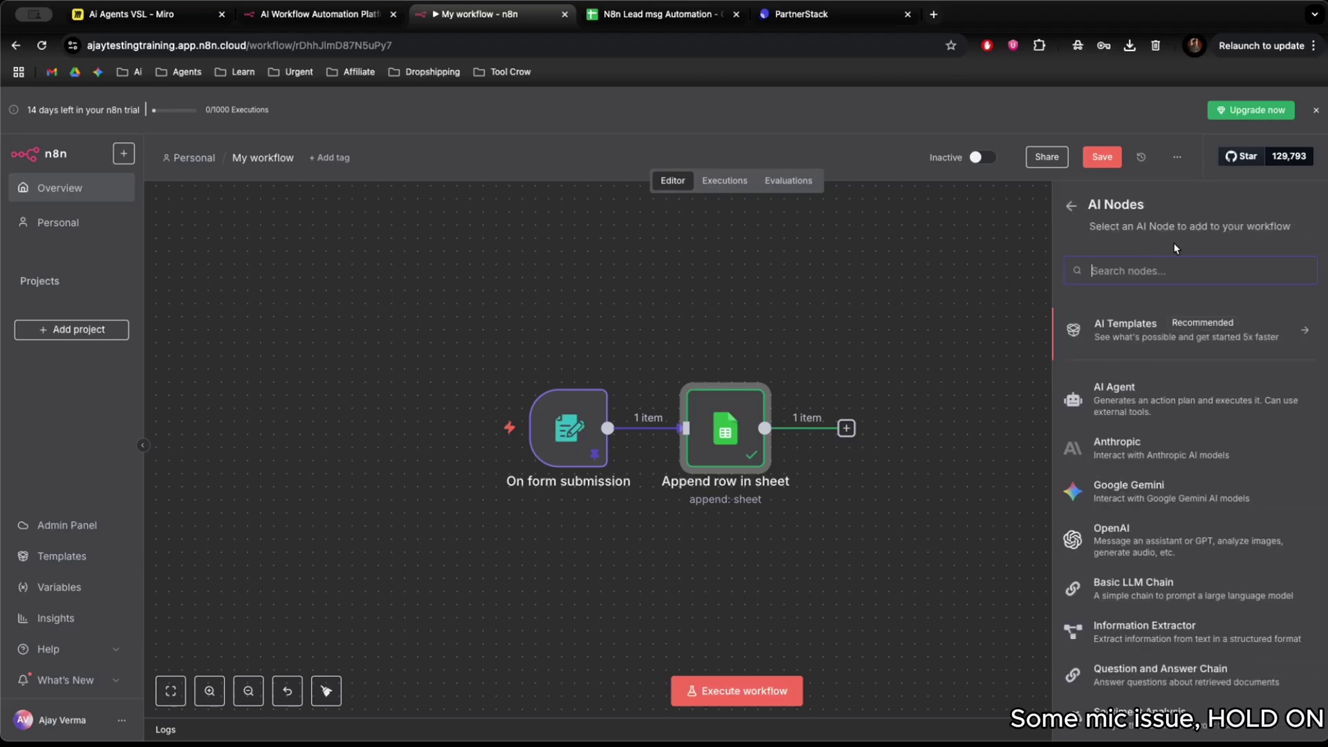
left_click(1126, 396)
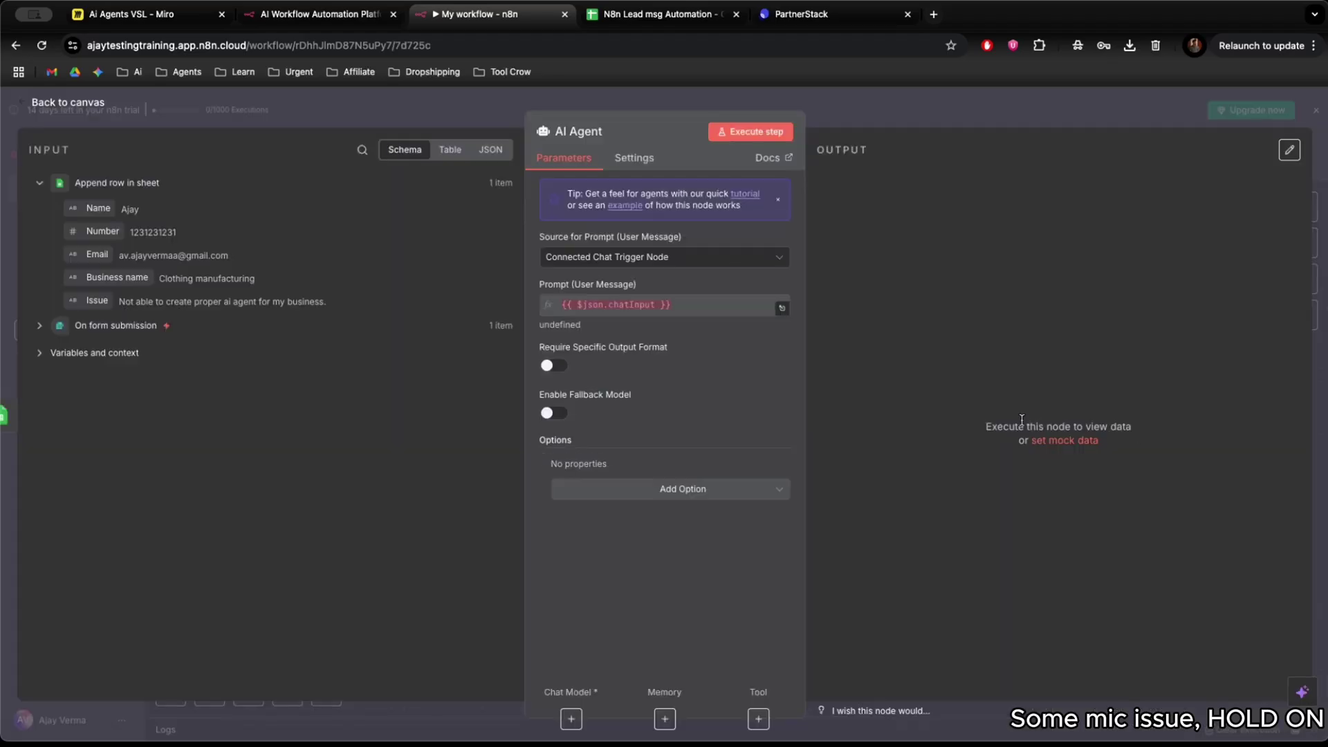
key("Escape")
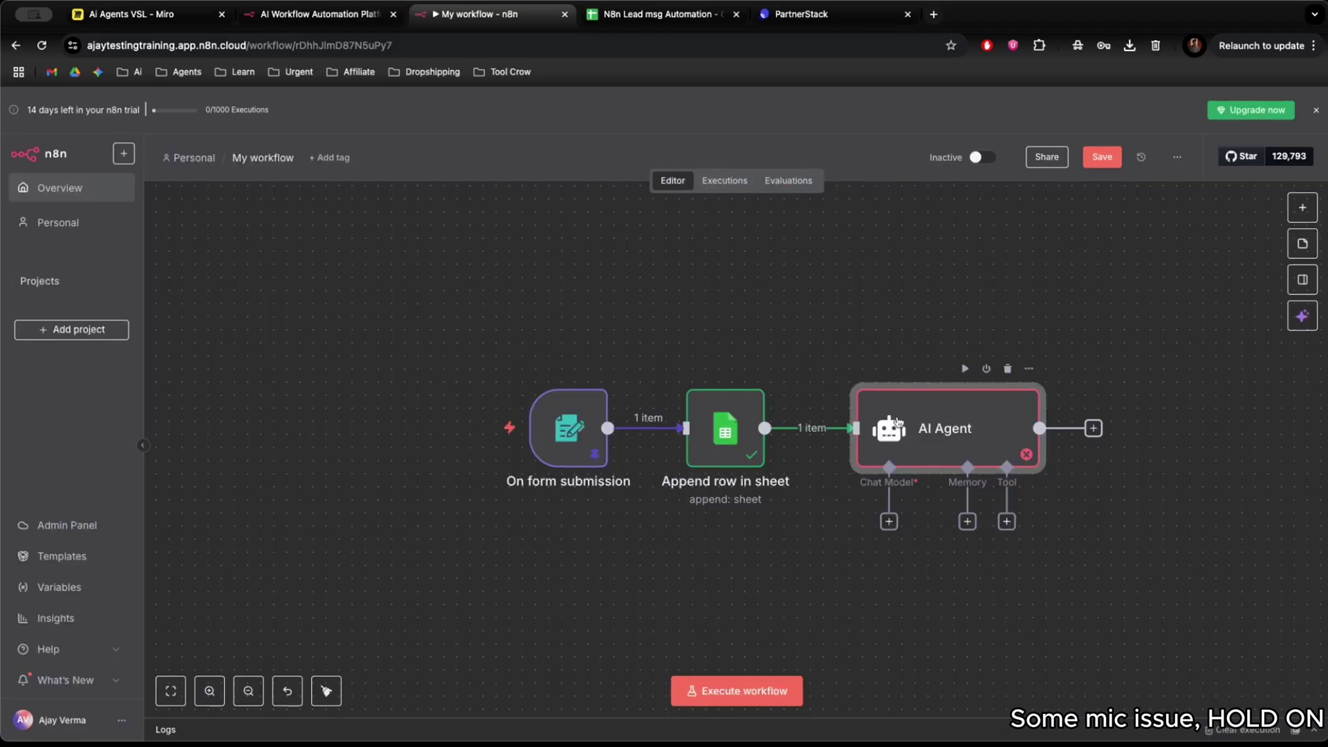
left_click_drag(897, 422, 884, 422)
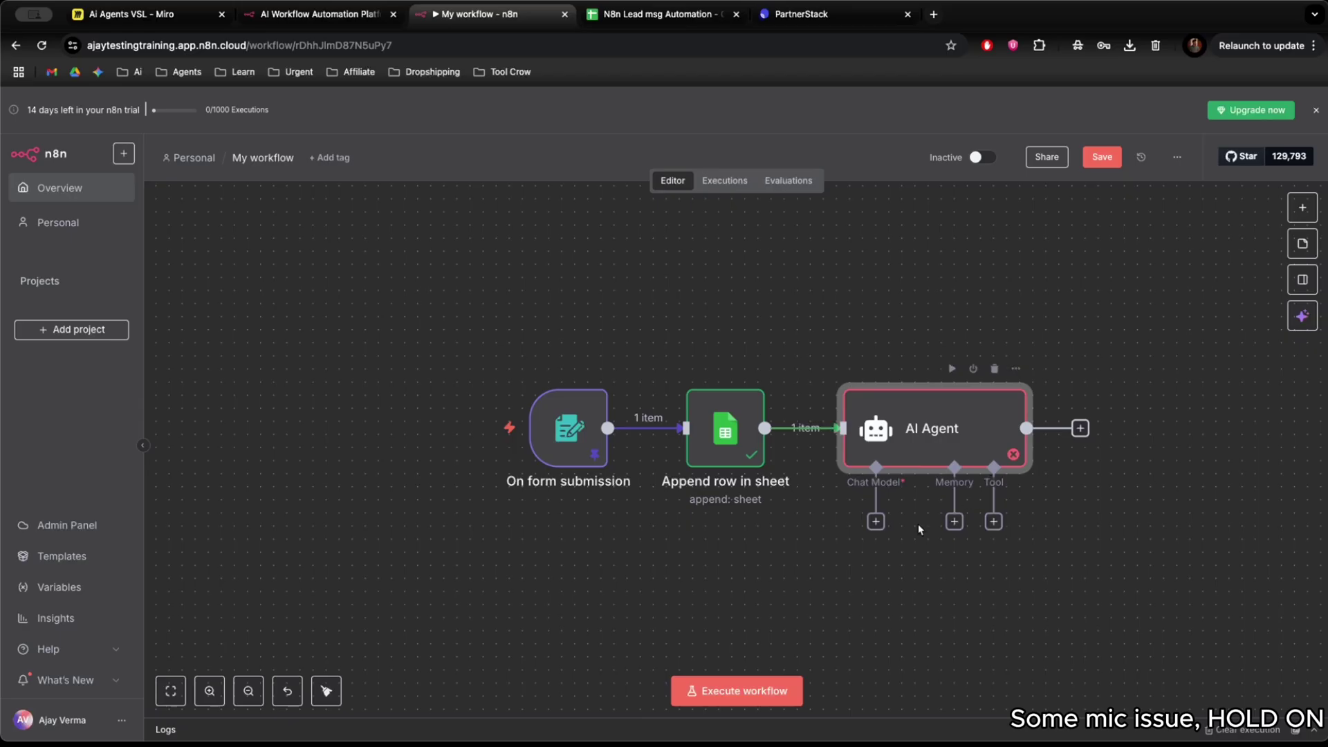
Attach a Google Gemini Chat Model to the AI Agent's Chat Model slot.
scroll(995, 627, "right", 1)
scroll(995, 626, "right", 1)
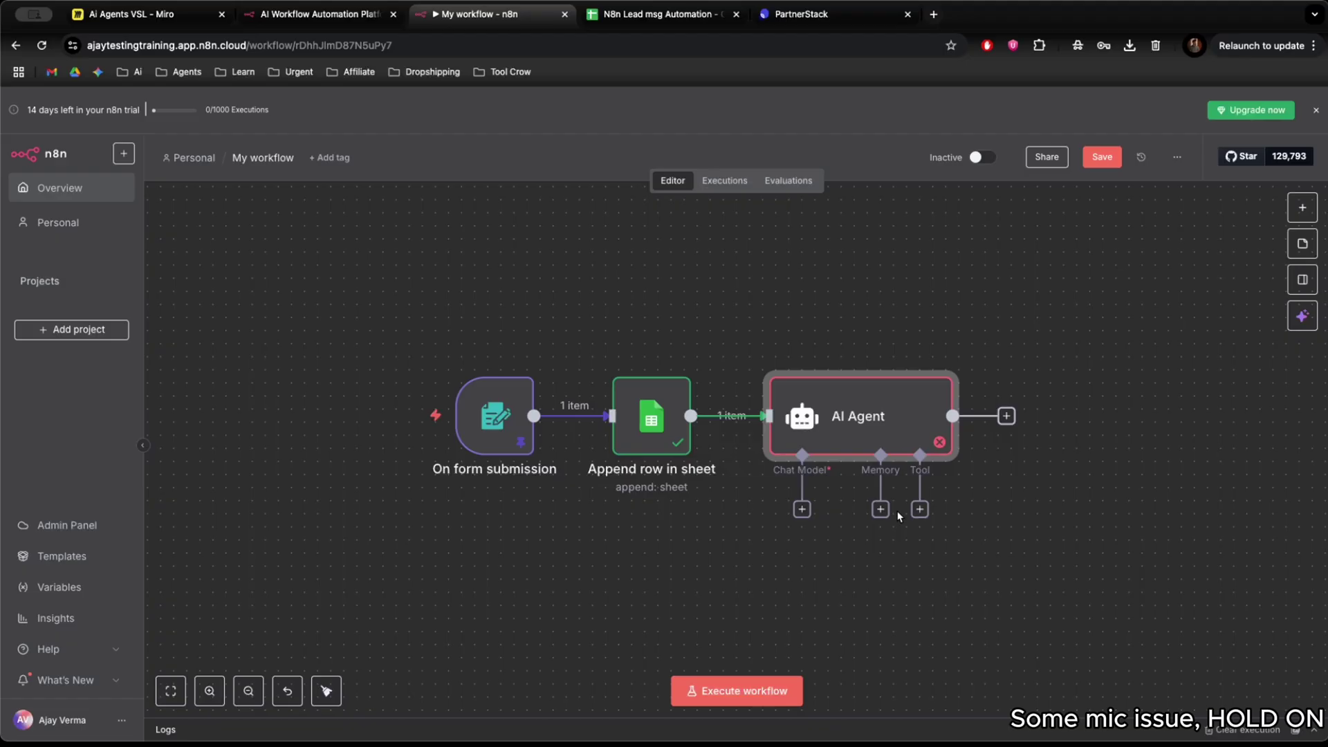
left_click(801, 510)
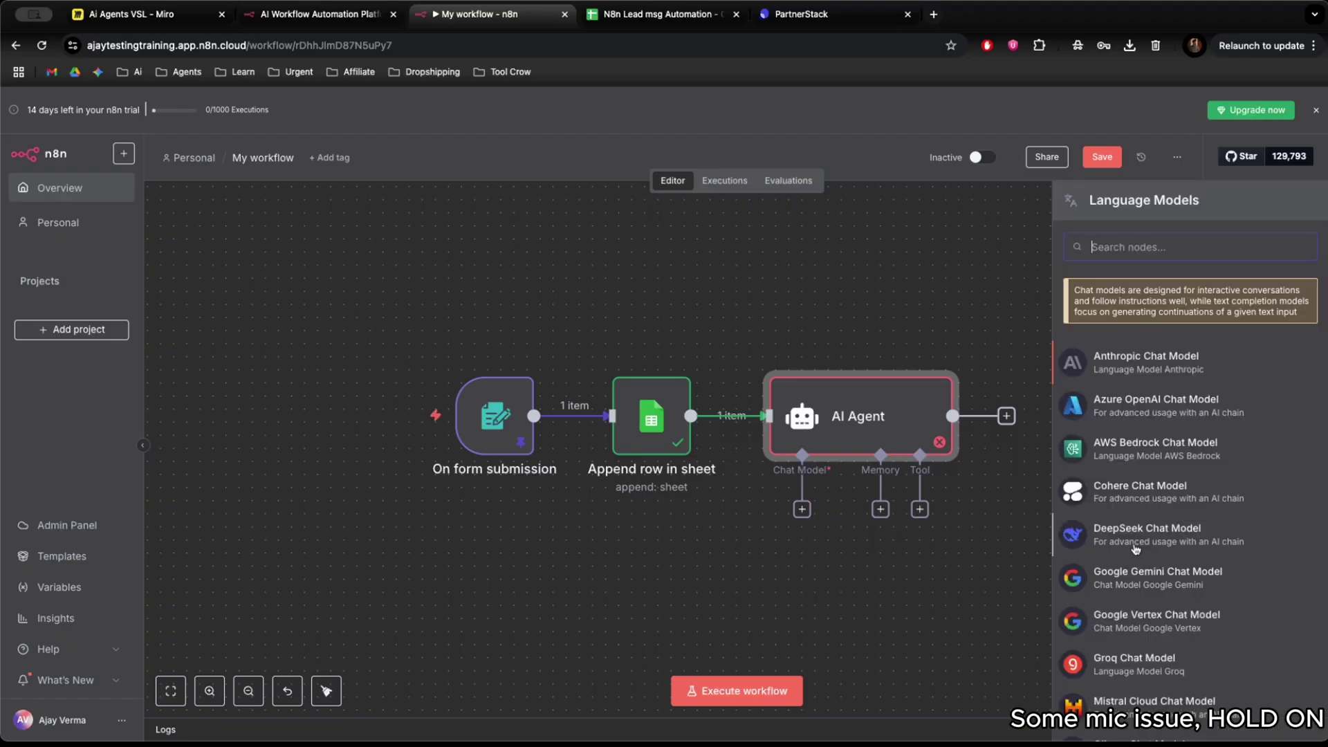
scroll(1135, 549, "down", 5)
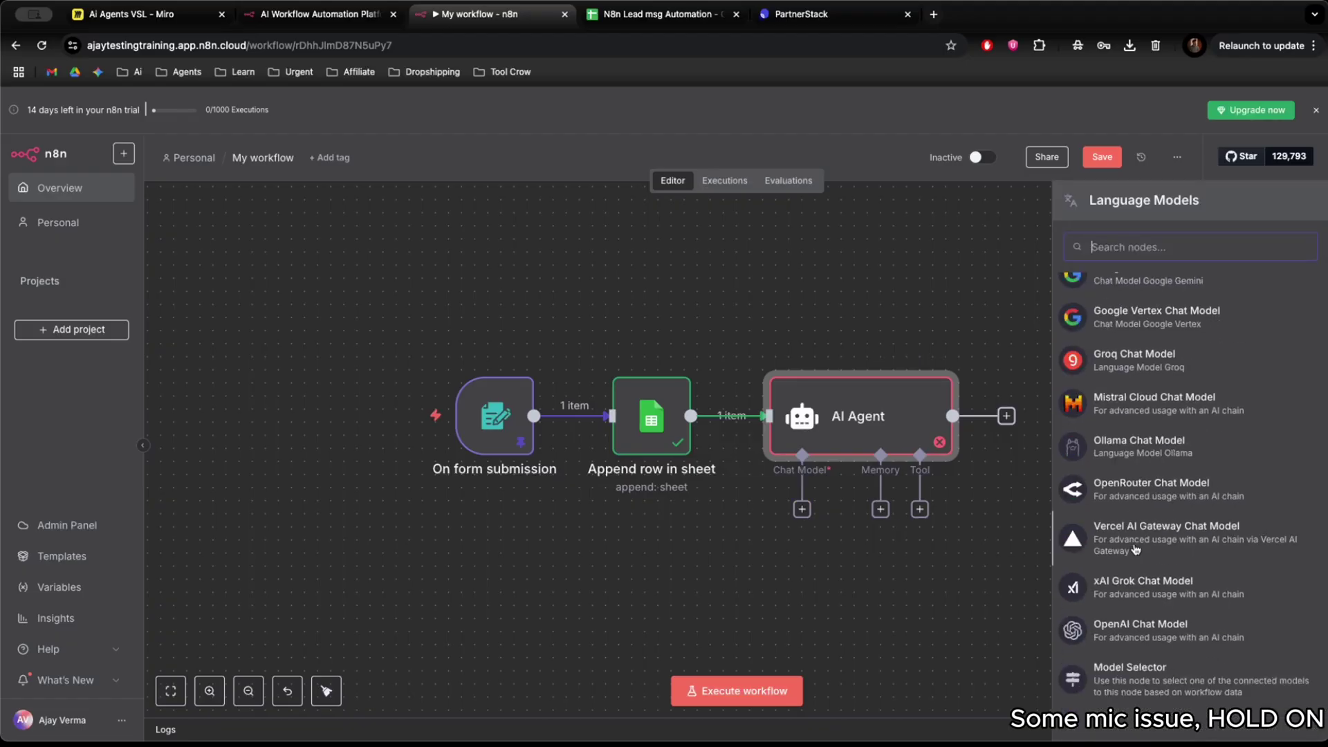
scroll(1149, 620, "up", 5)
scroll(1149, 620, "down", 5)
scroll(1148, 626, "up", 5)
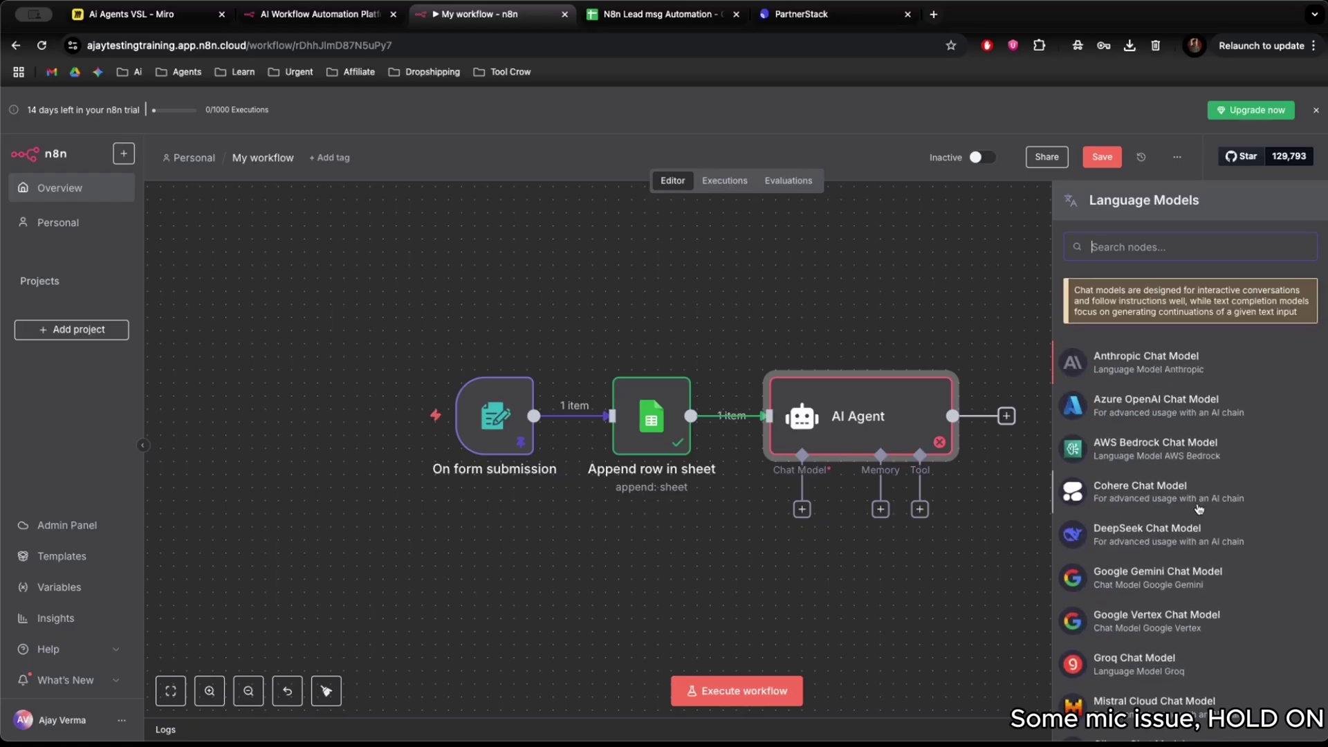
scroll(1198, 509, "down", 5)
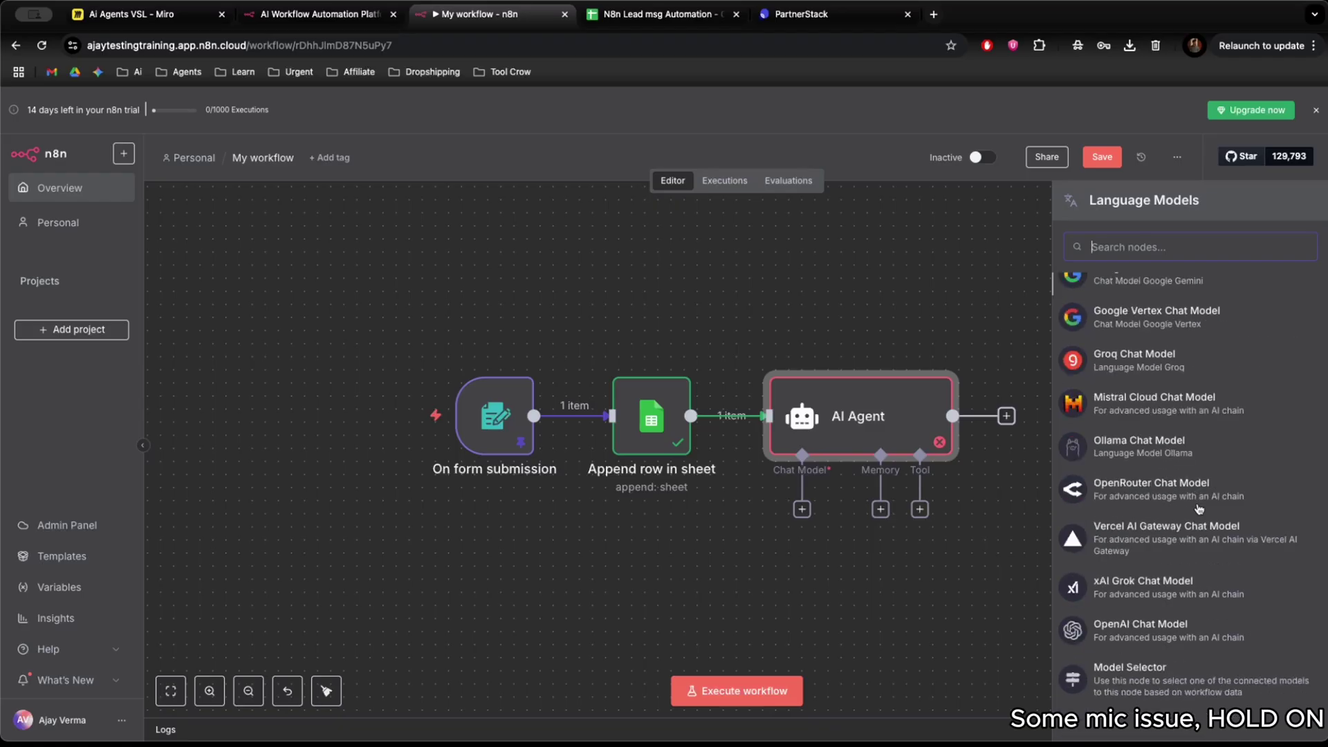
scroll(1126, 448, "up", 1)
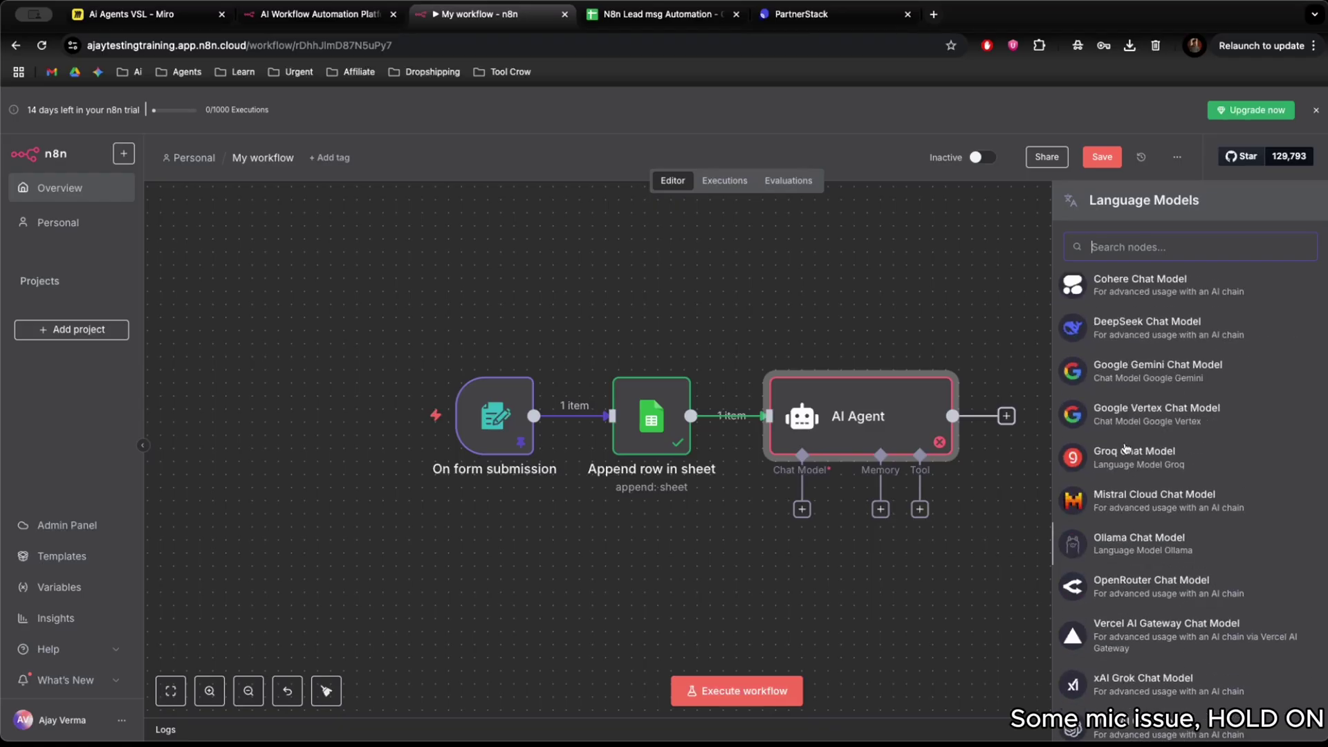
scroll(1125, 448, "up", 3)
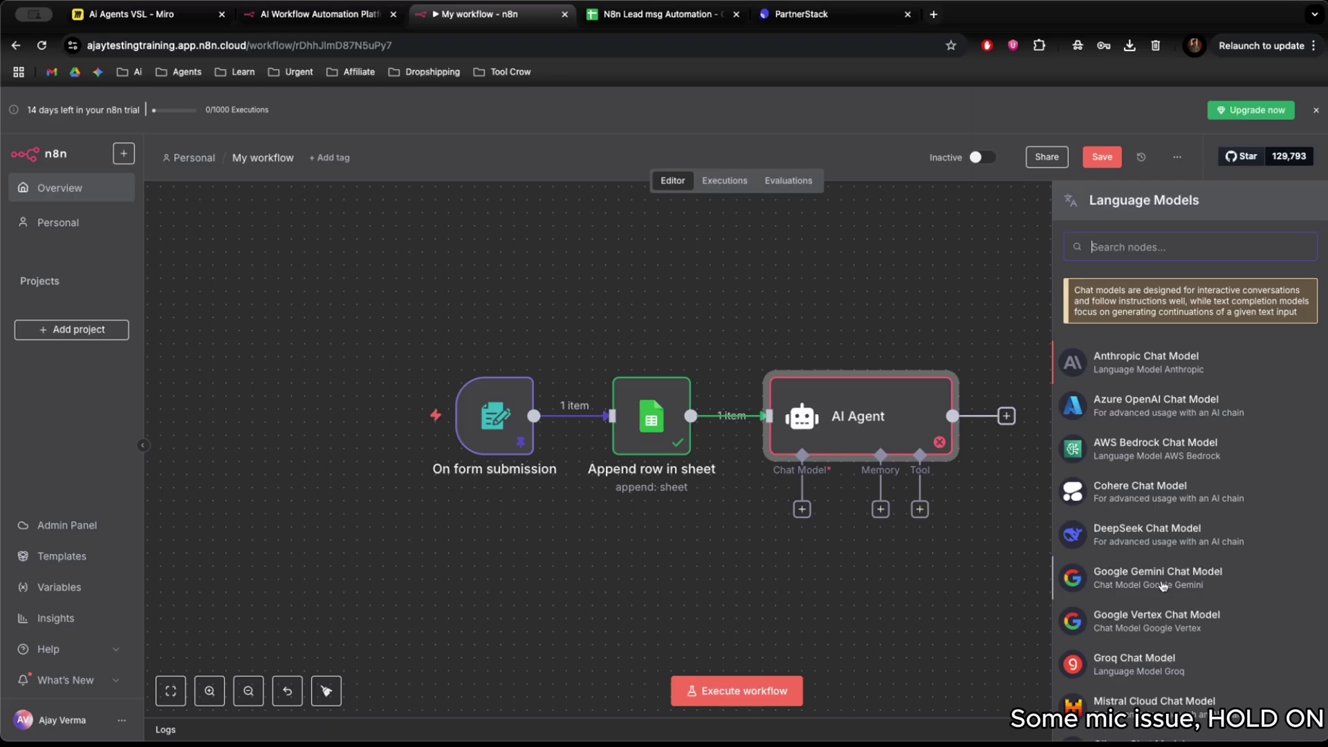
left_click(1163, 586)
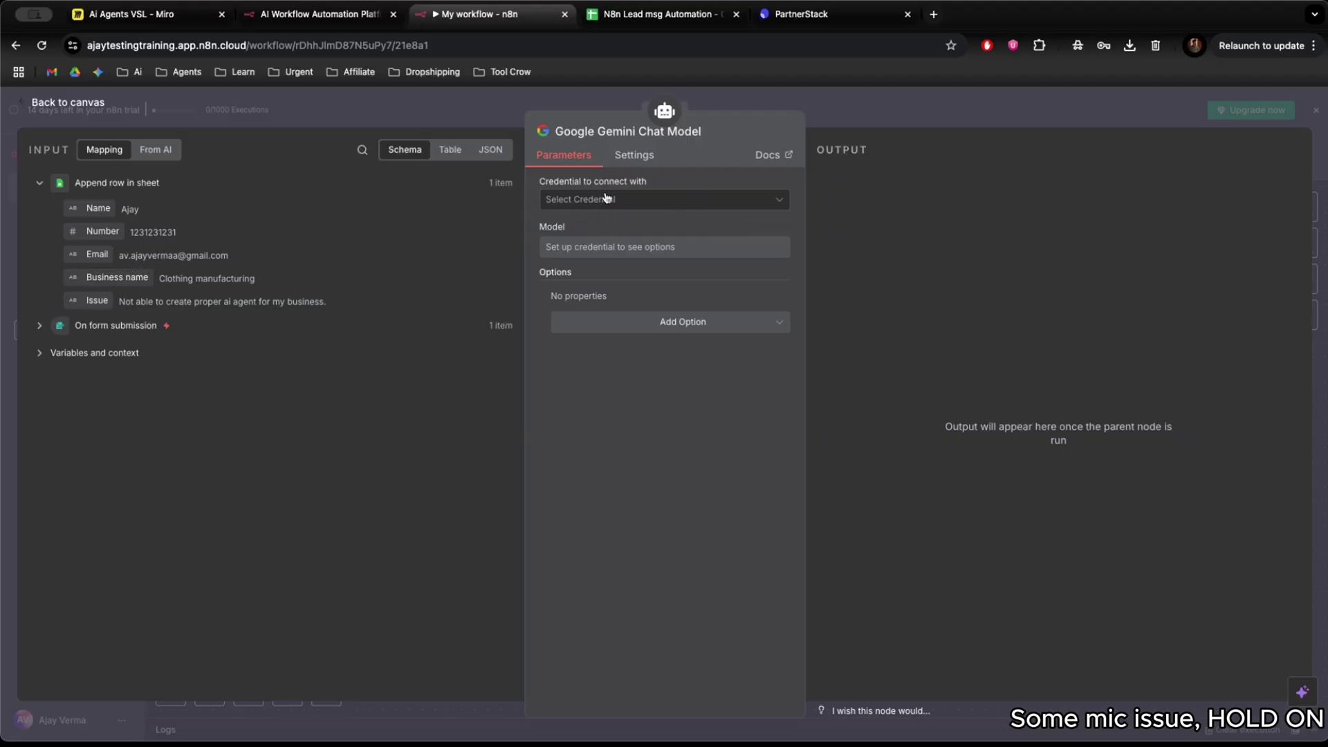
Shift the Gemini node right, then start a new Gemini API credential from its settings.
left_click(486, 122)
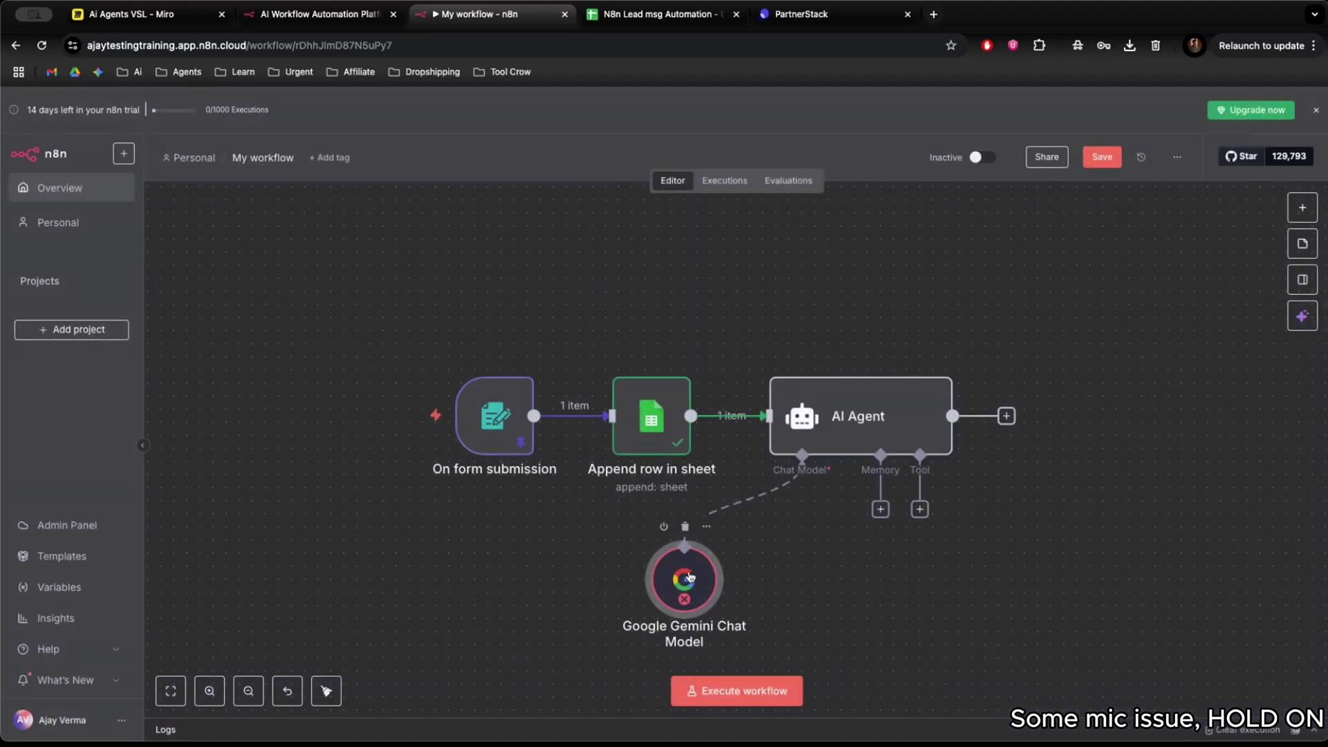
left_click_drag(695, 576, 760, 575)
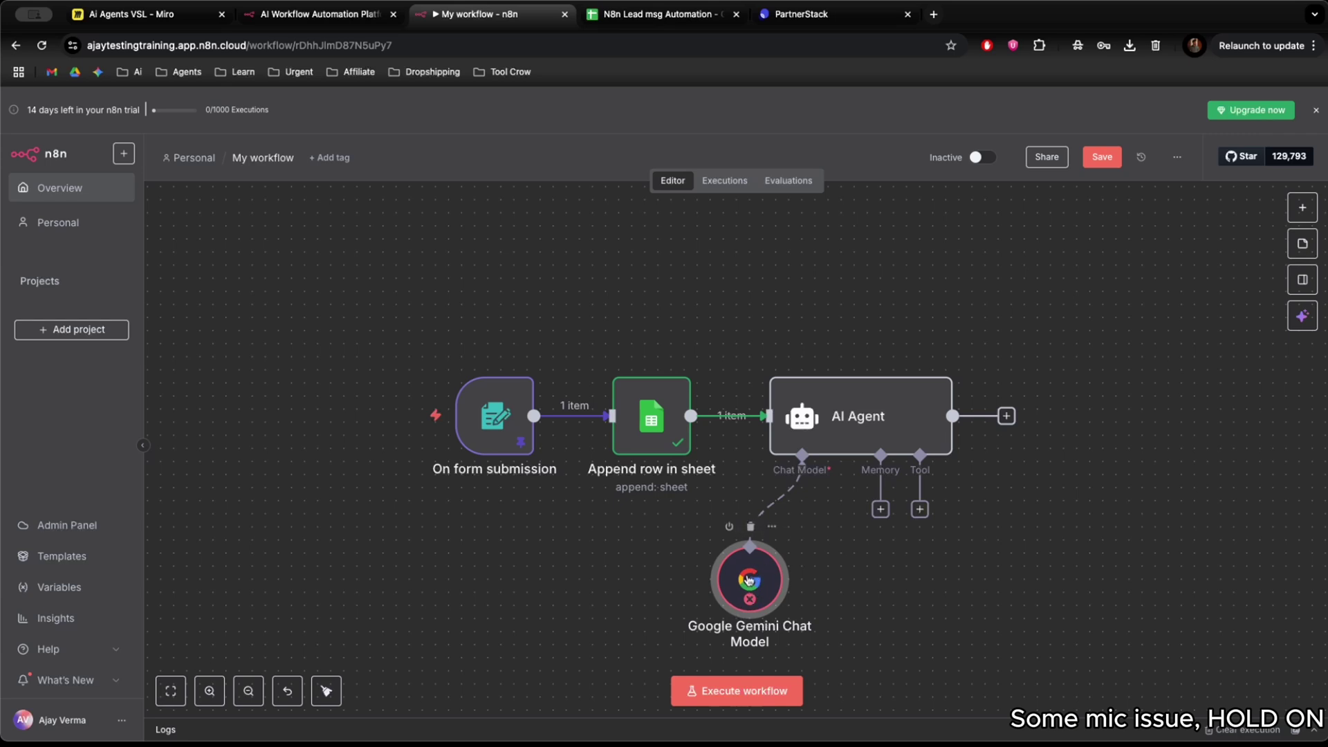
scroll(791, 565, "right", 1)
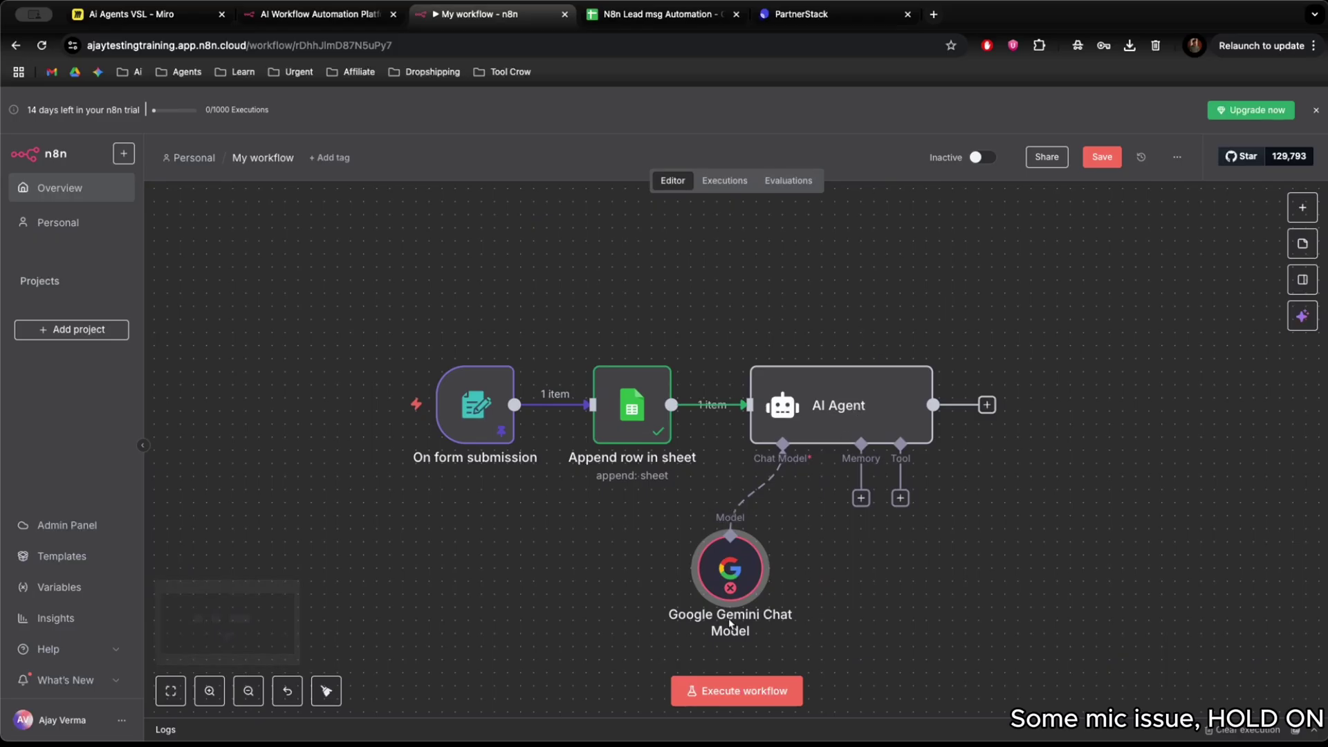
double_click(731, 579)
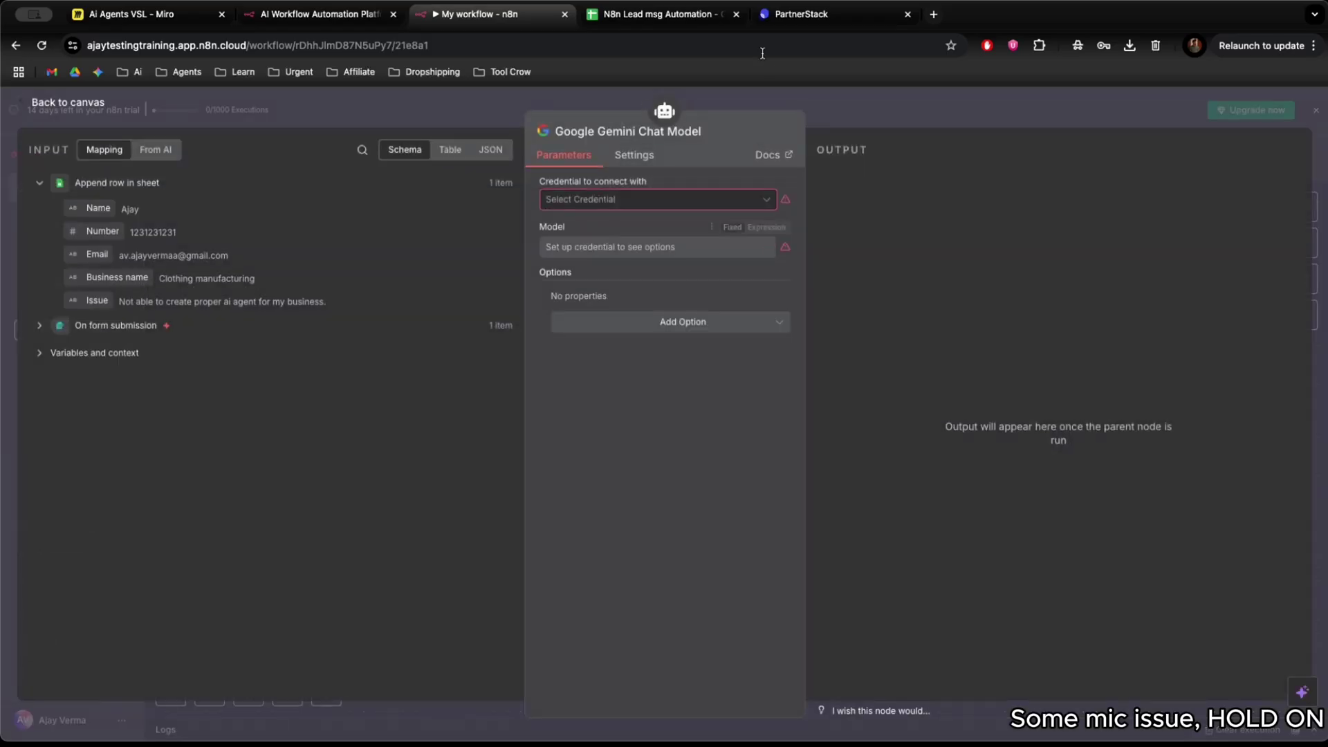
left_click(667, 195)
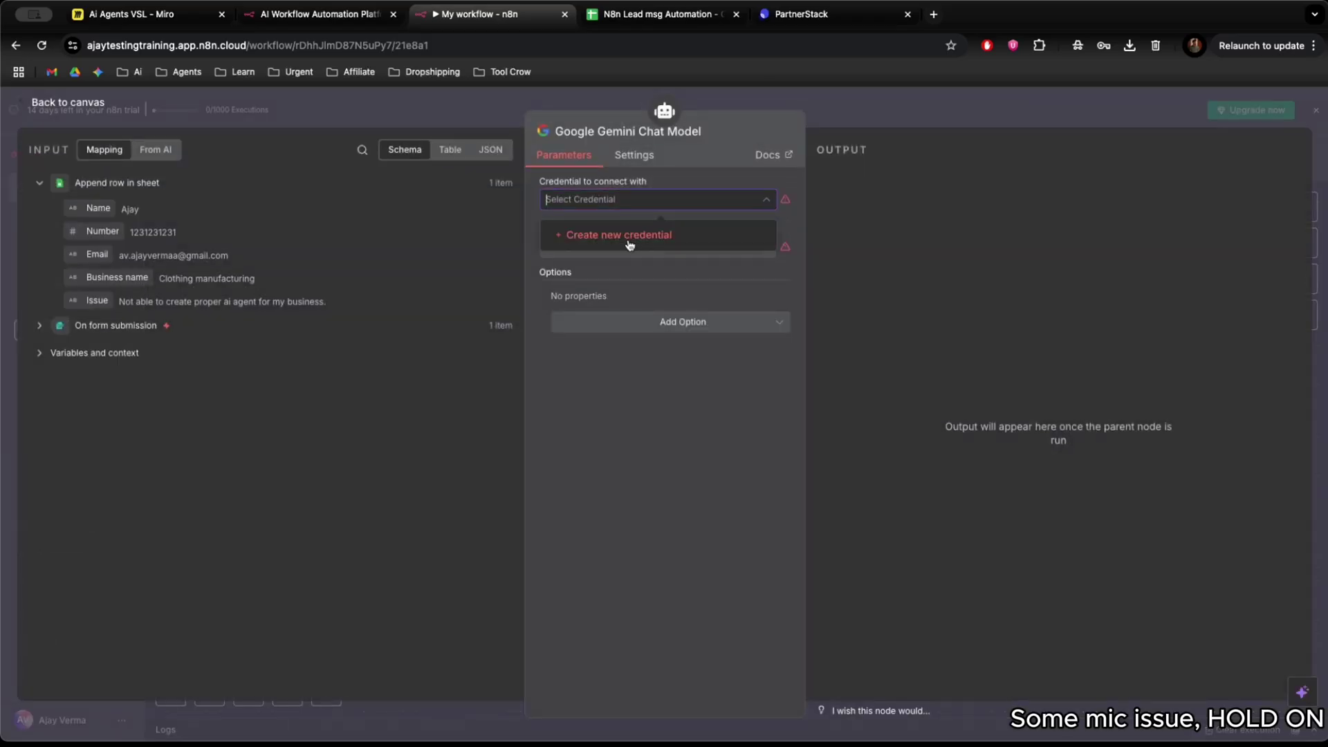
left_click(629, 236)
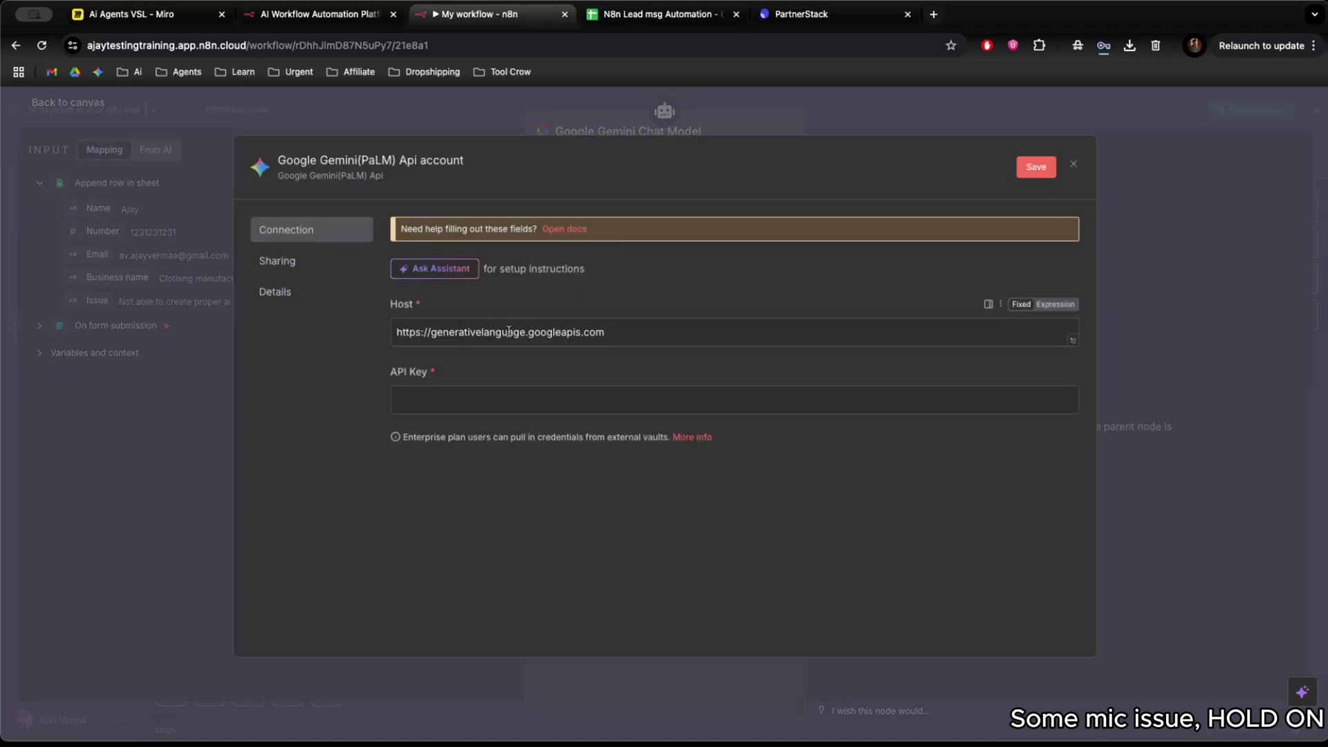
left_click(449, 408)
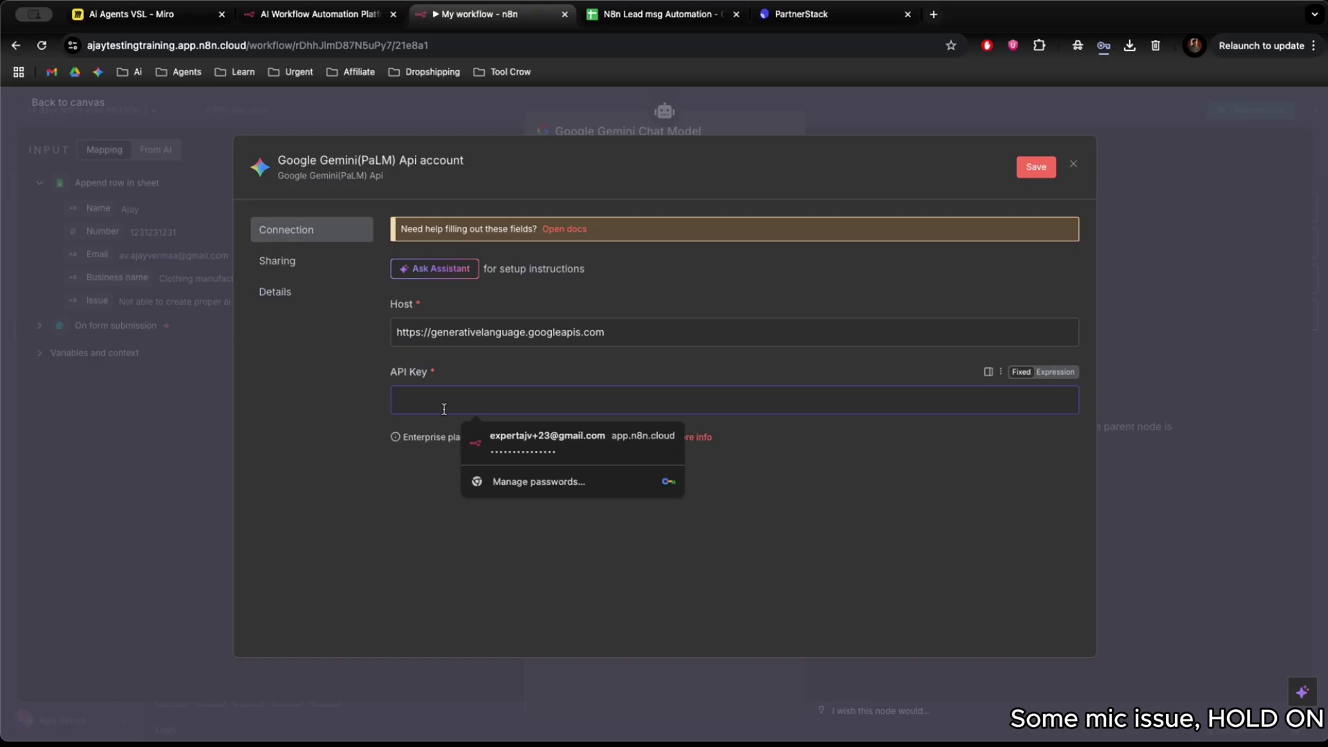
Search 'gemini api key' in a new Chrome tab to reach Google AI Studio.
left_click(781, 181)
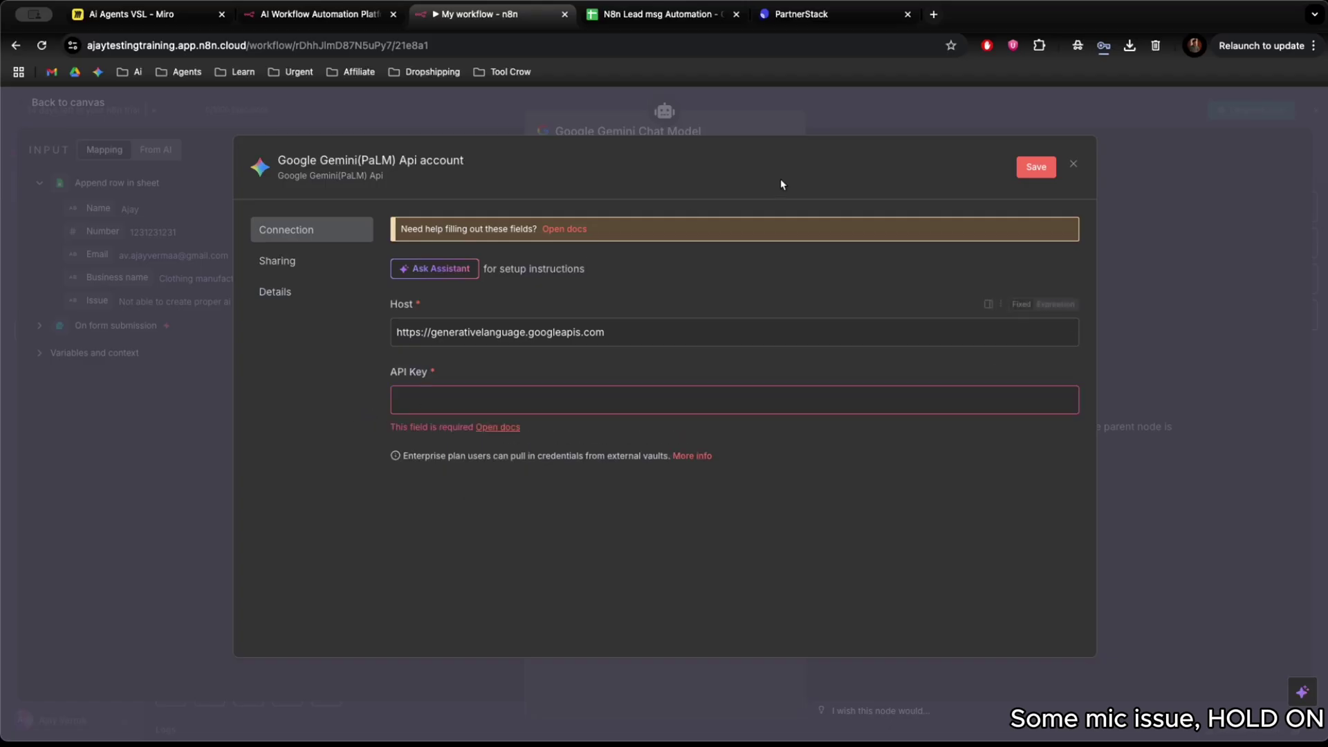
left_click(933, 13)
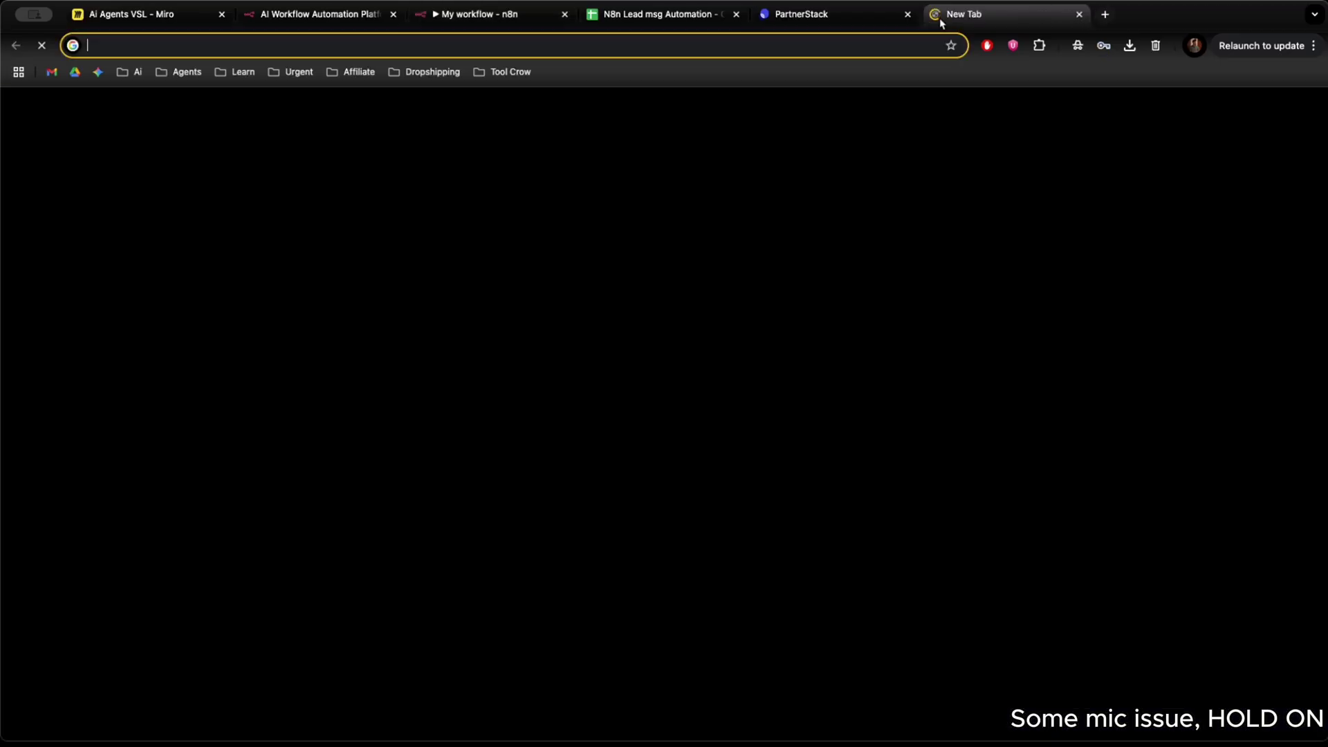
type("gem")
type("ini ")
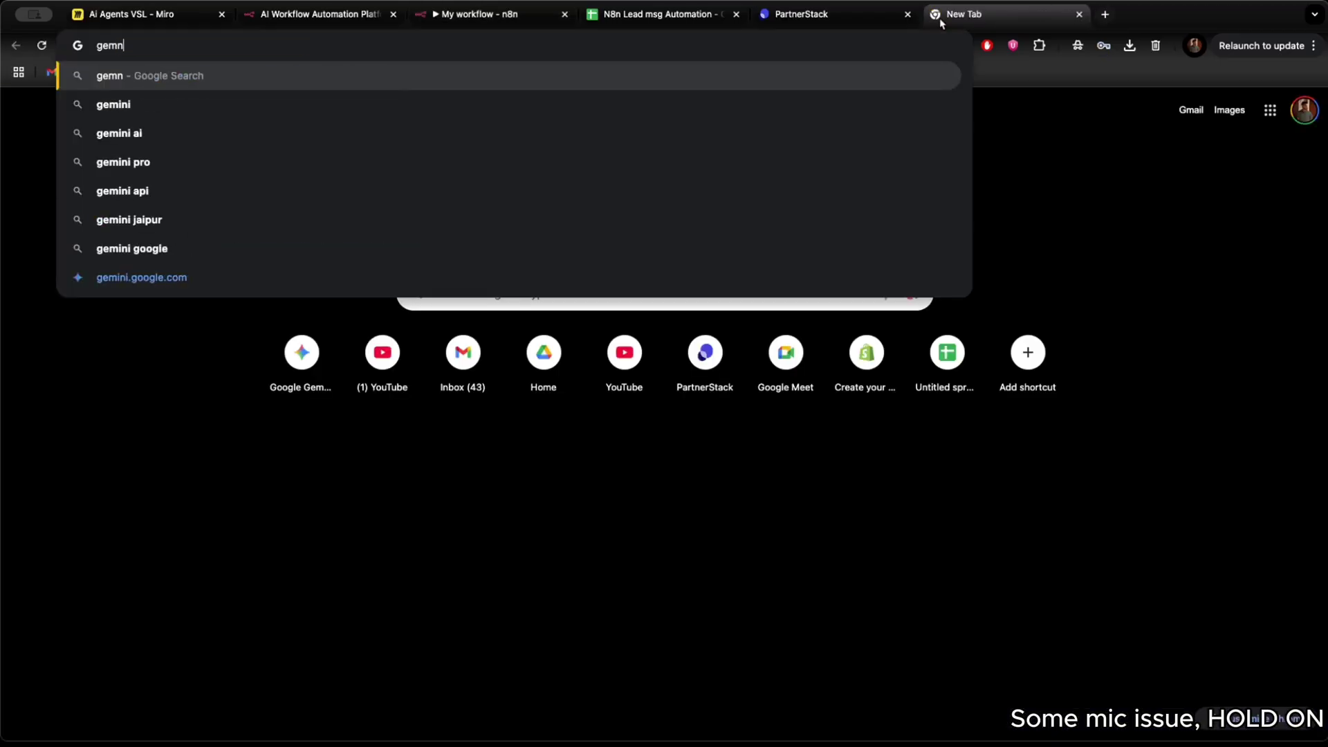
type("api key")
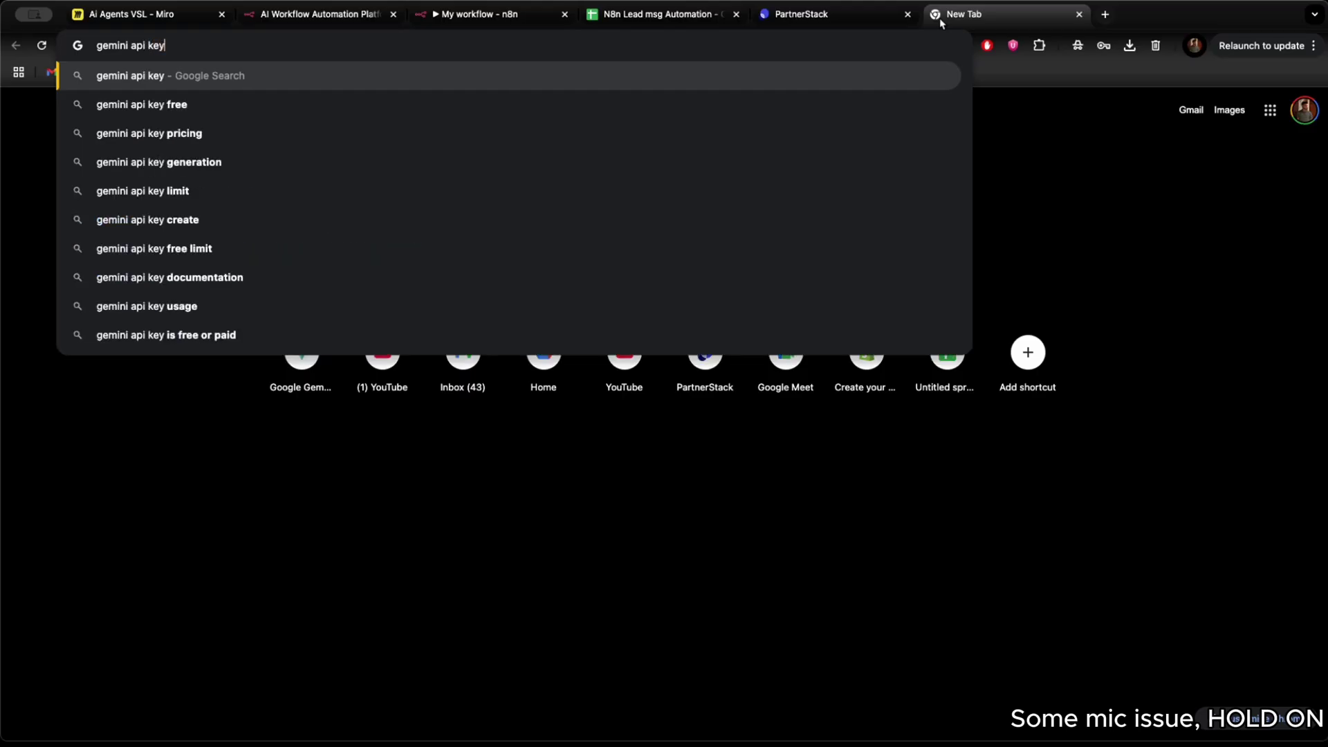
key("Return")
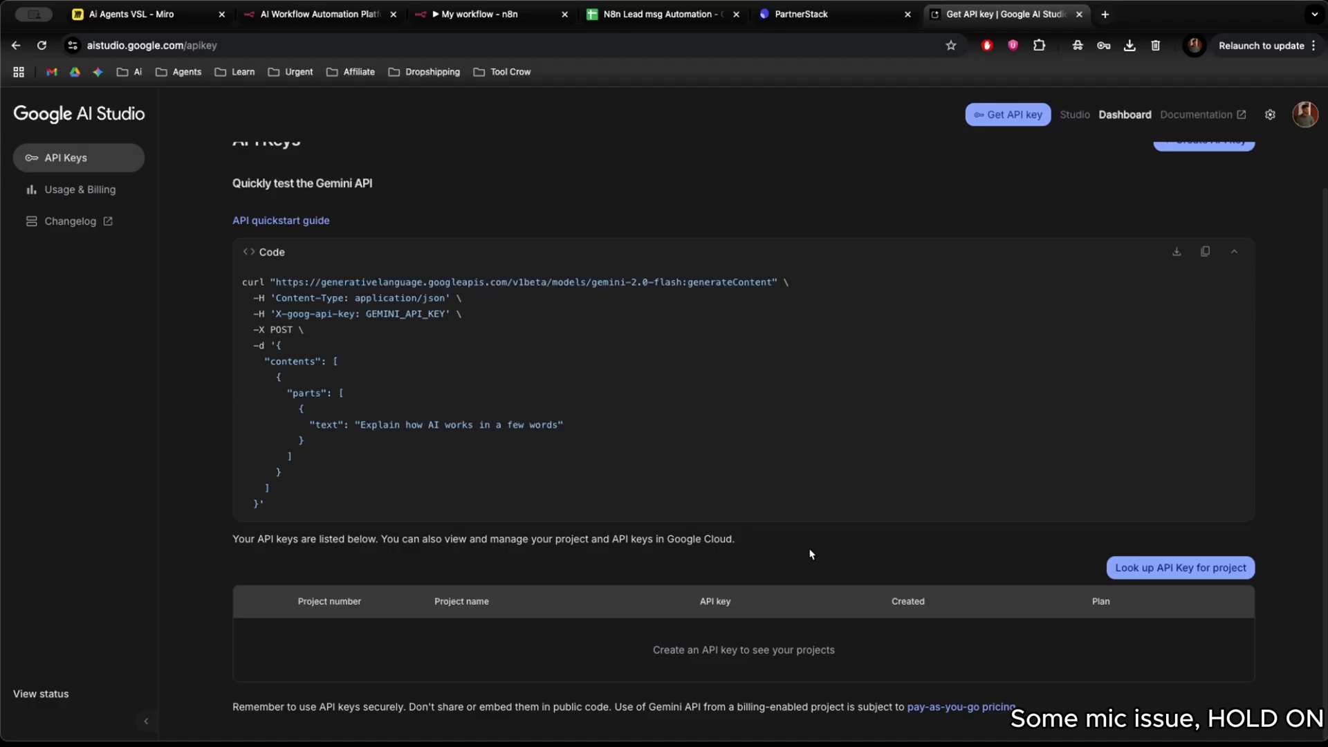
Create a Gemini API key in a new Google Cloud project and copy it.
scroll(1191, 164, "up", 1)
left_click(1191, 161)
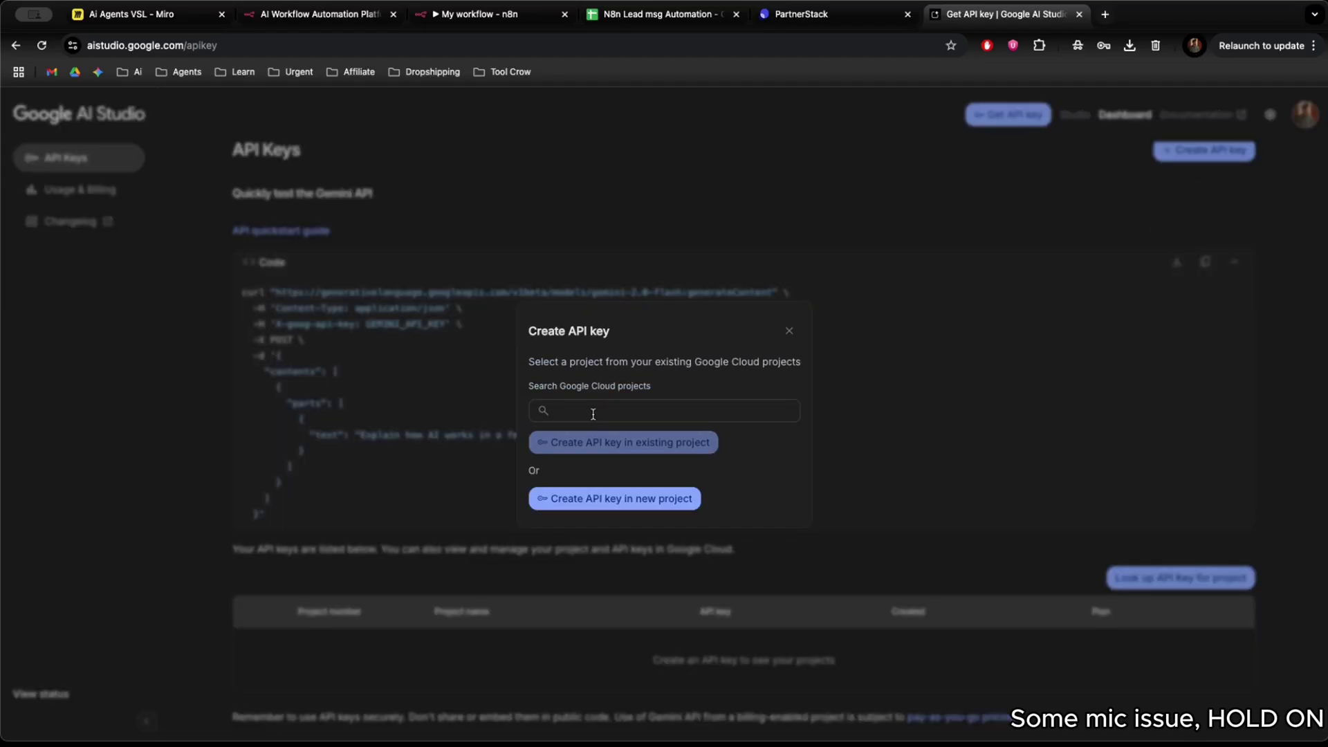
left_click(589, 411)
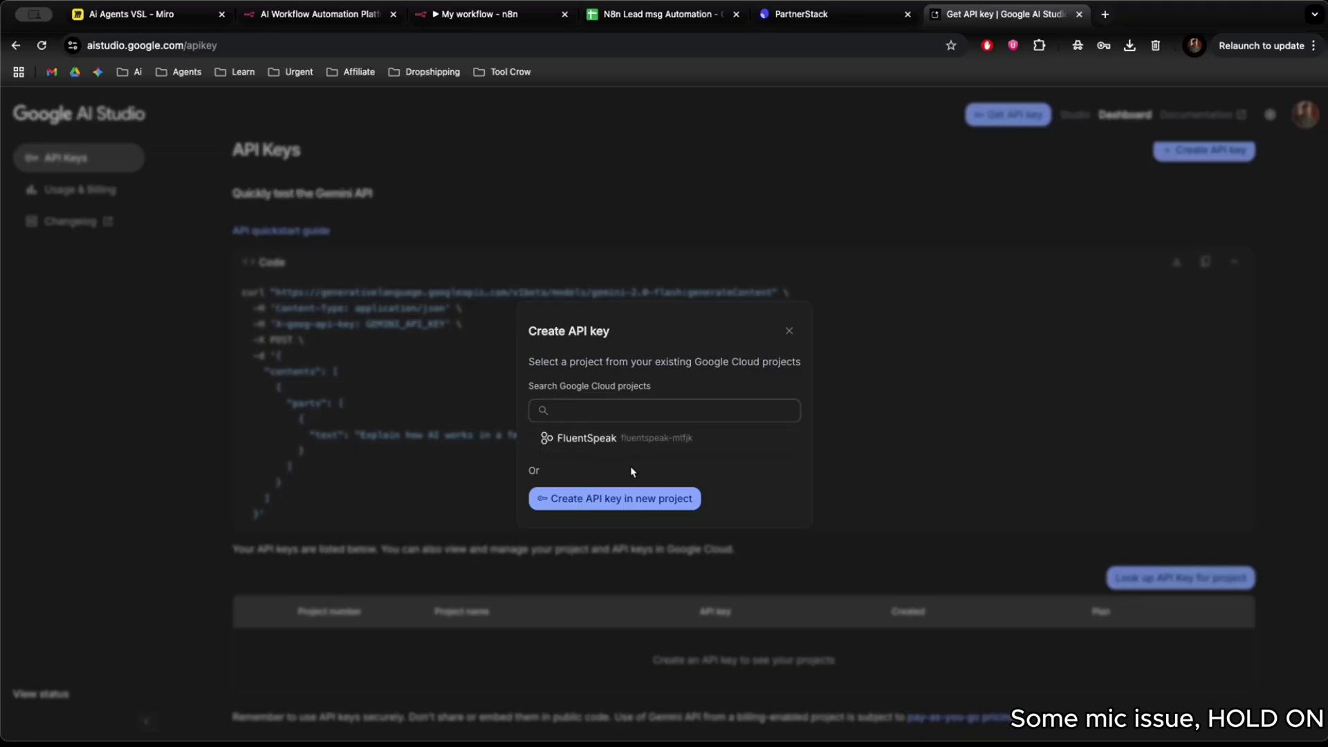
left_click(558, 471)
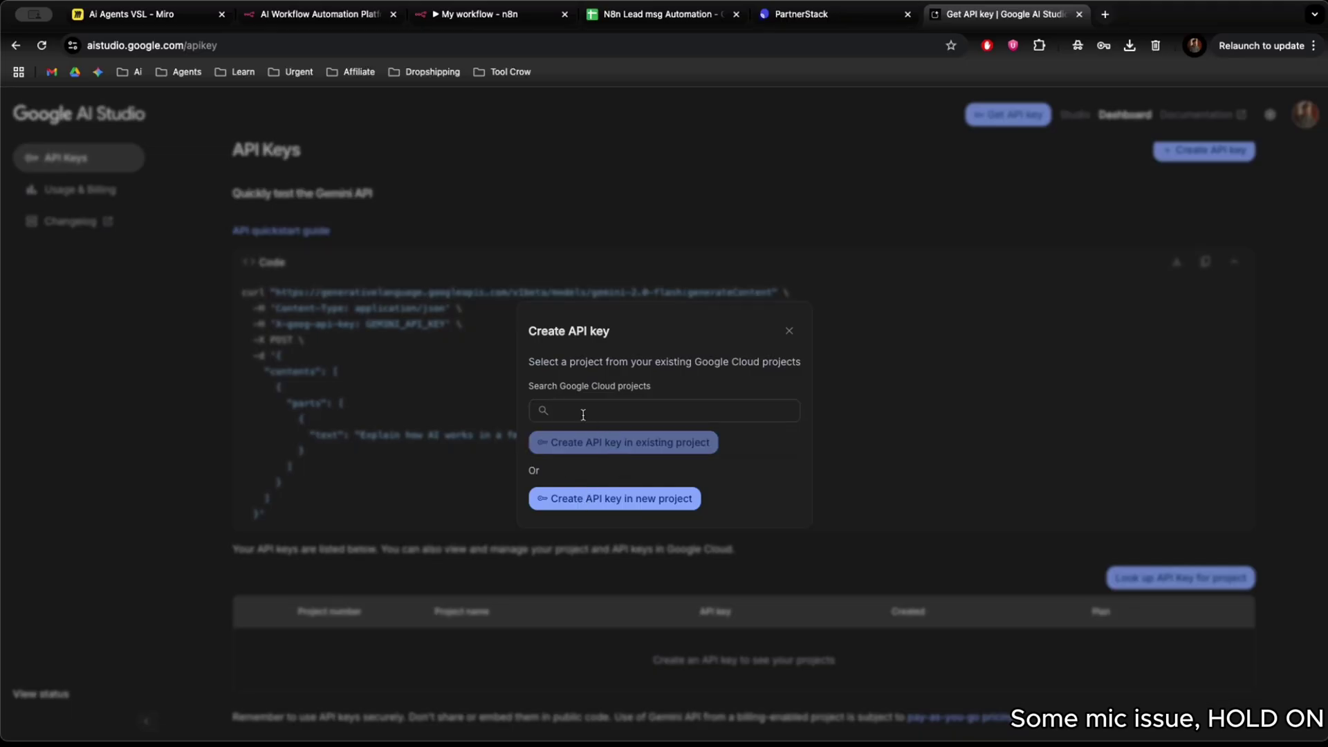
left_click(582, 498)
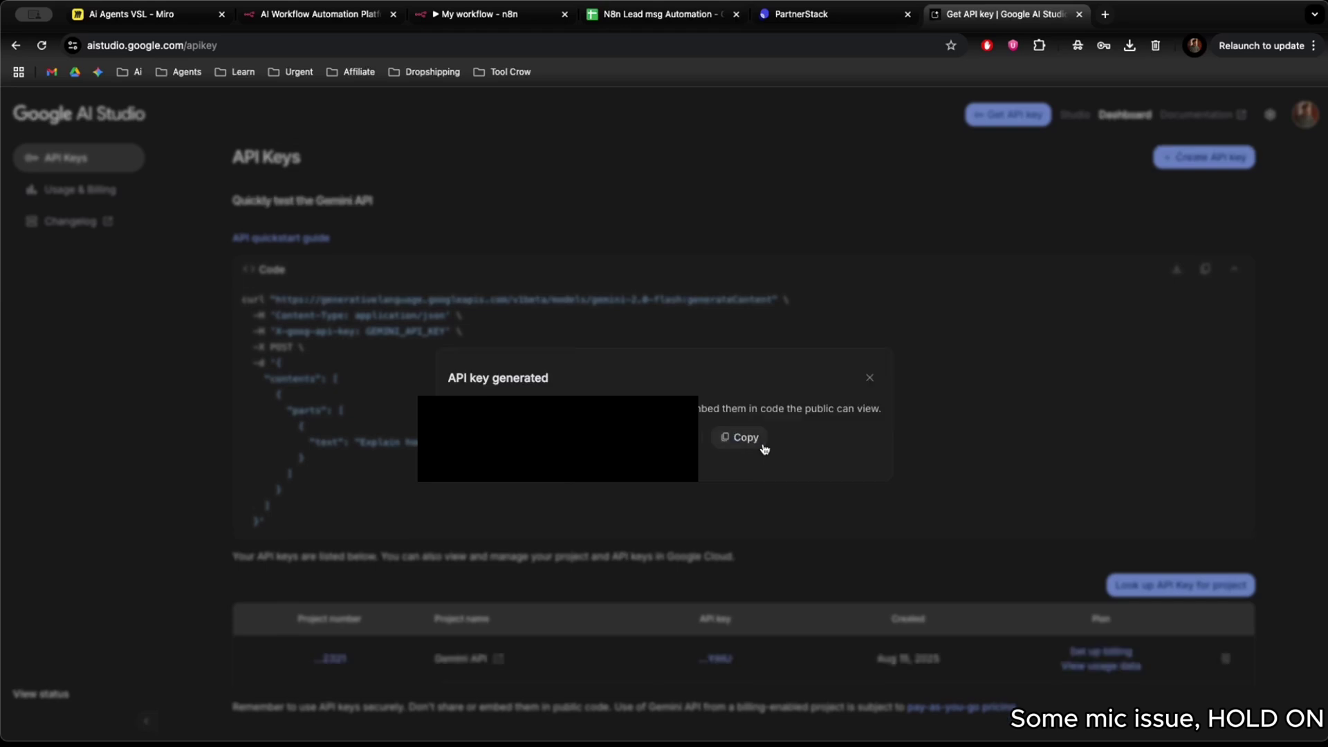
left_click(754, 447)
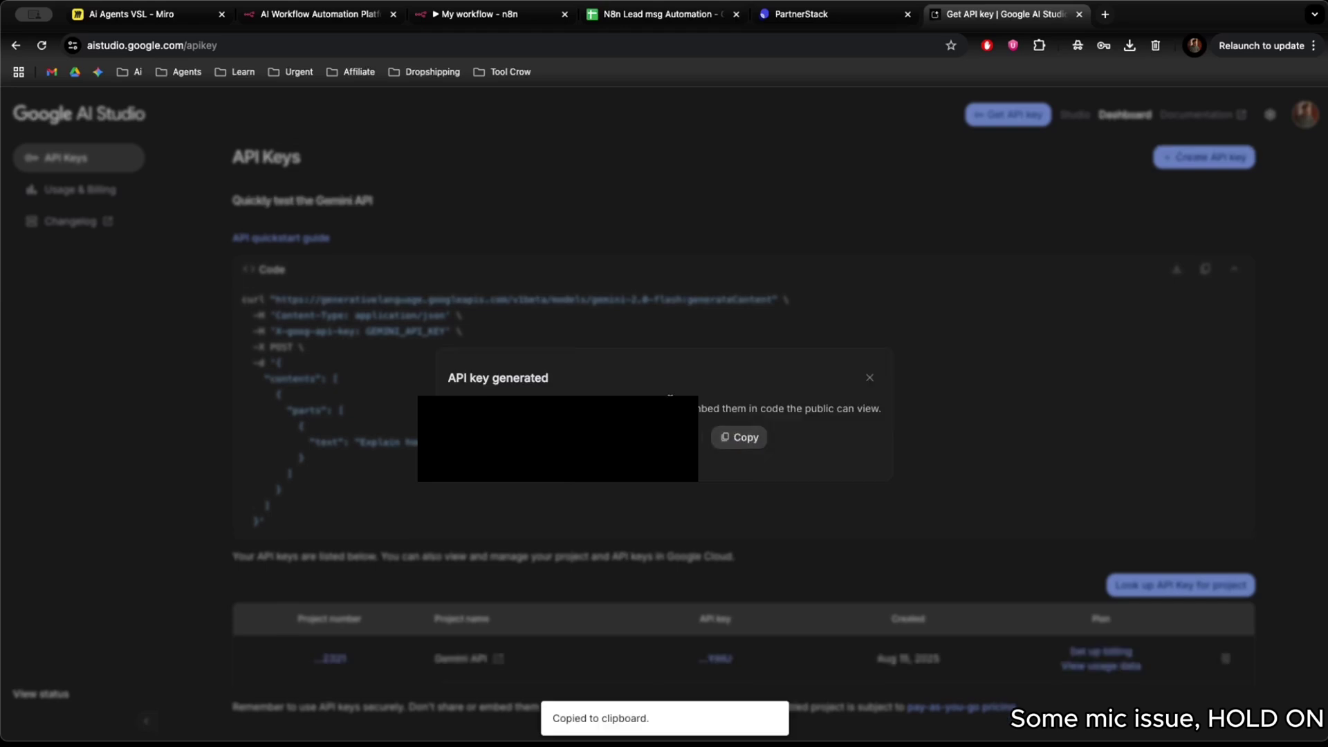
Paste the copied API key into the n8n Gemini credential and save it.
left_click(484, 14)
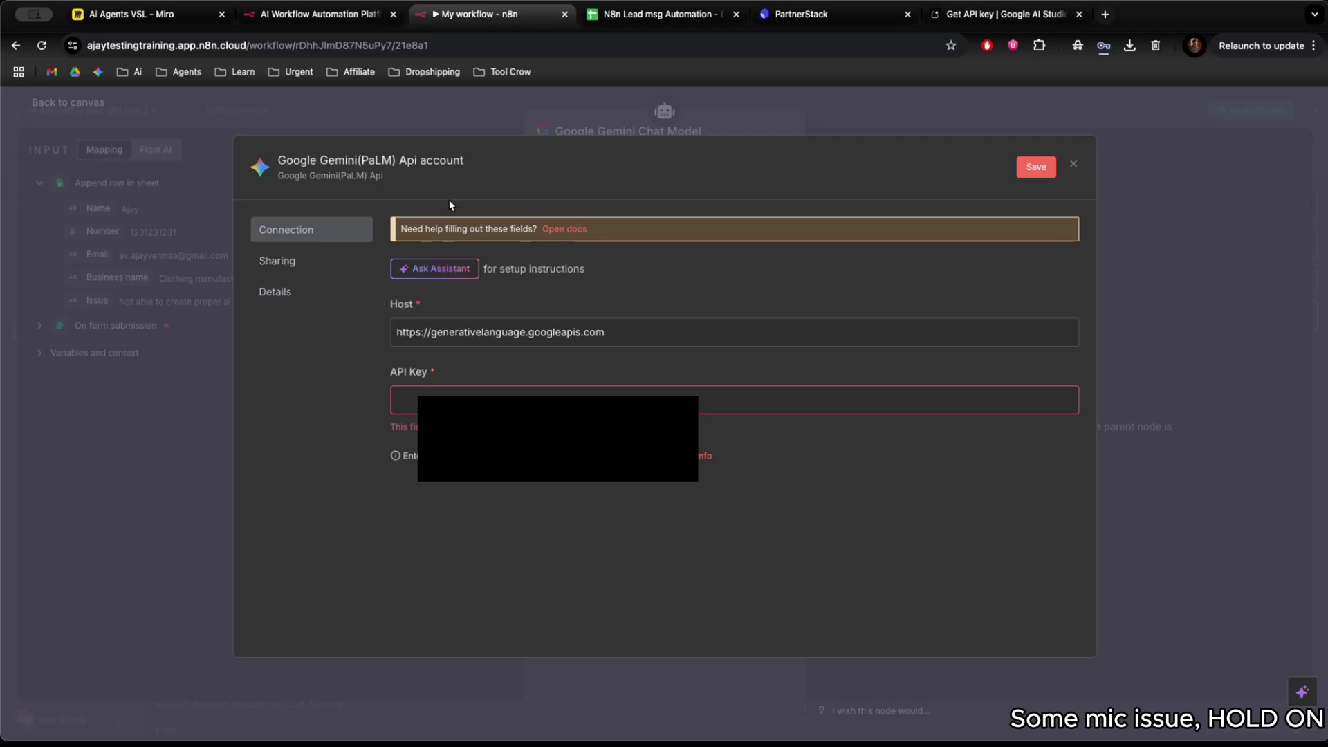
left_click(464, 400)
key("super+v")
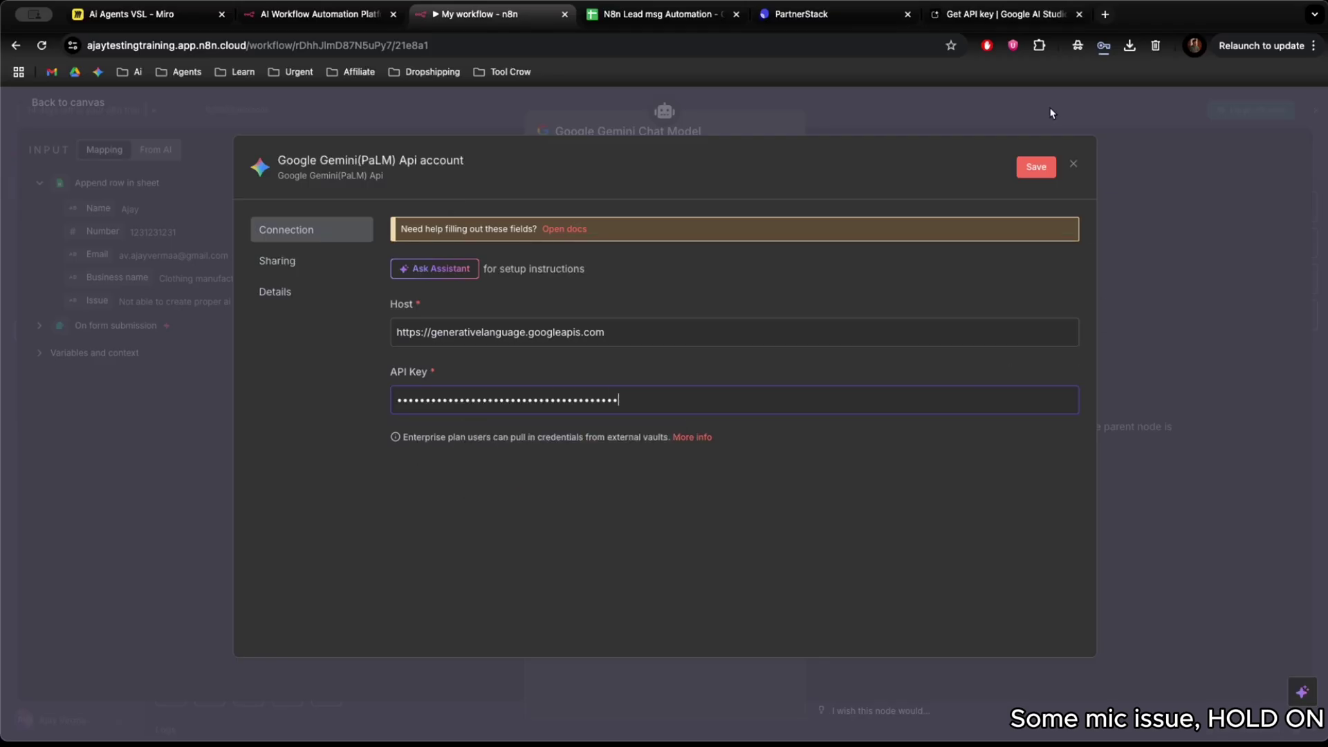
left_click(1036, 167)
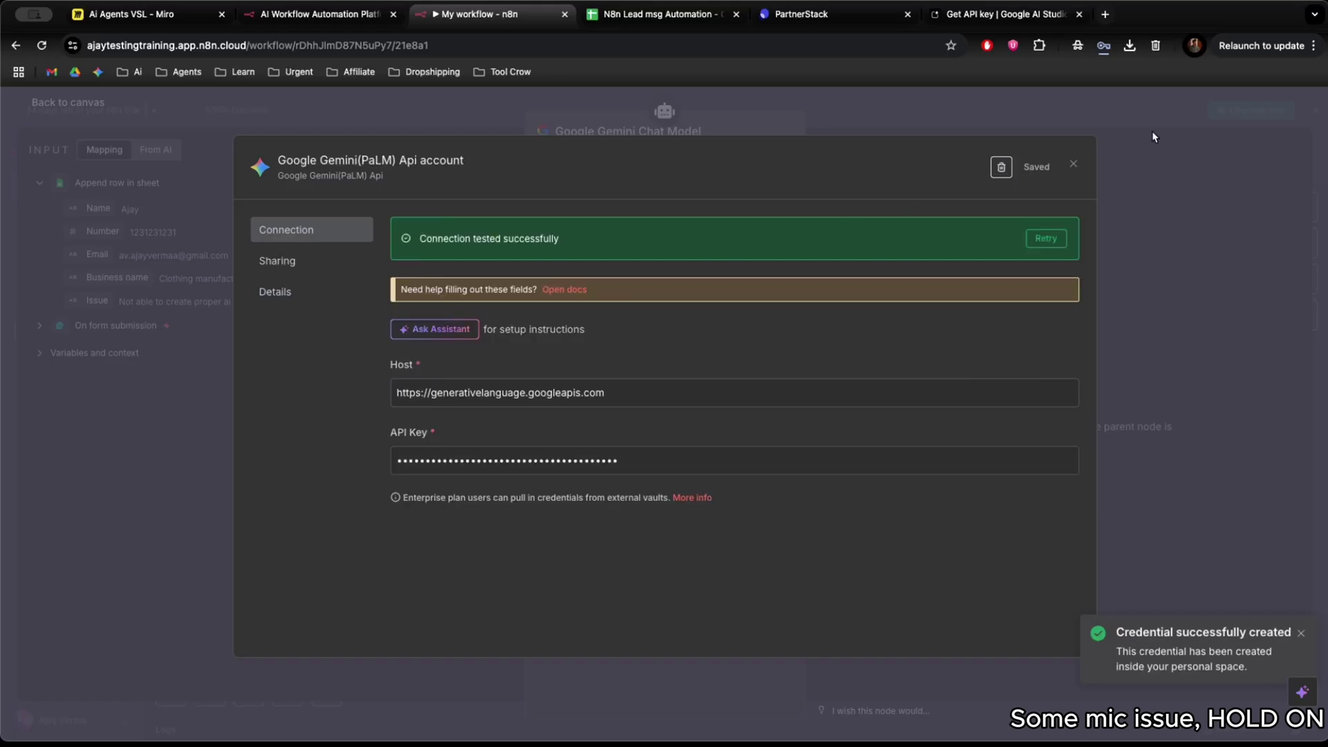
left_click(1139, 158)
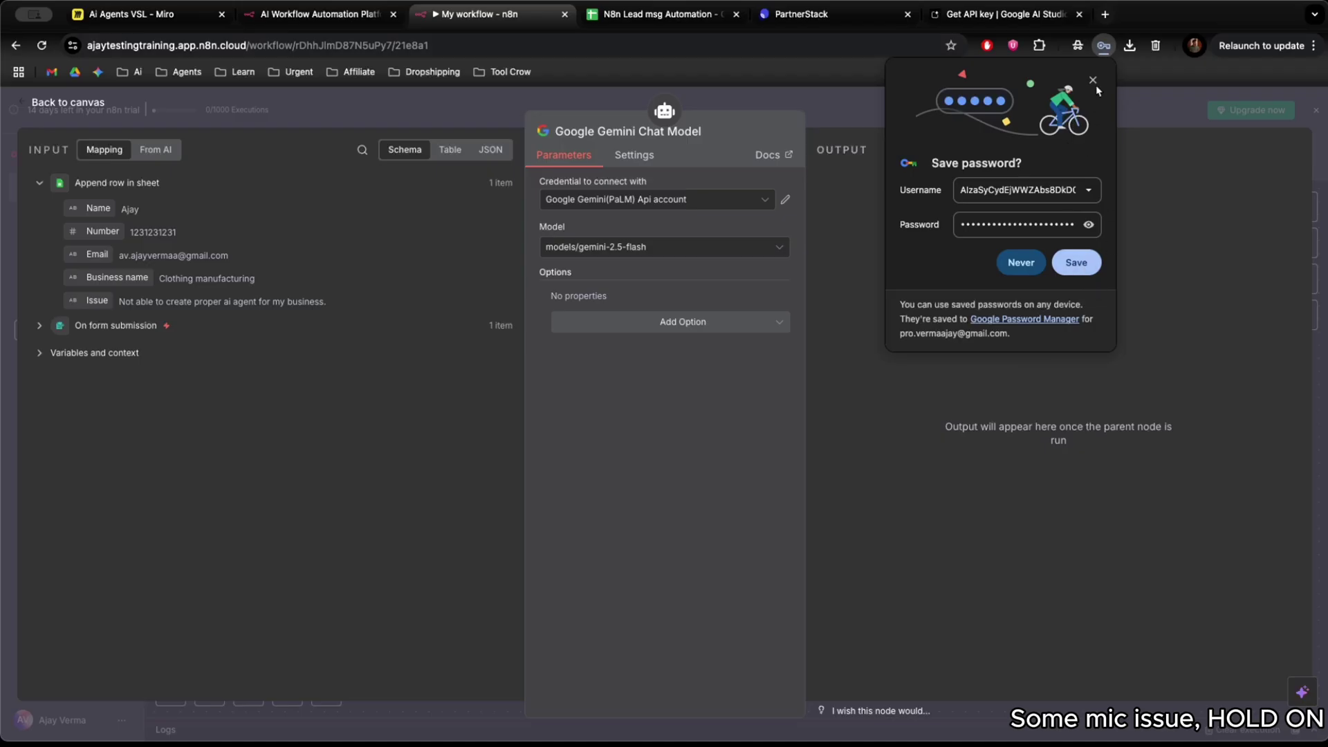
Choose models/gemini-1.5-flash as the model and place the Gemini node below the agent.
left_click(700, 253)
scroll(666, 387, "up", 6)
scroll(666, 389, "down", 1)
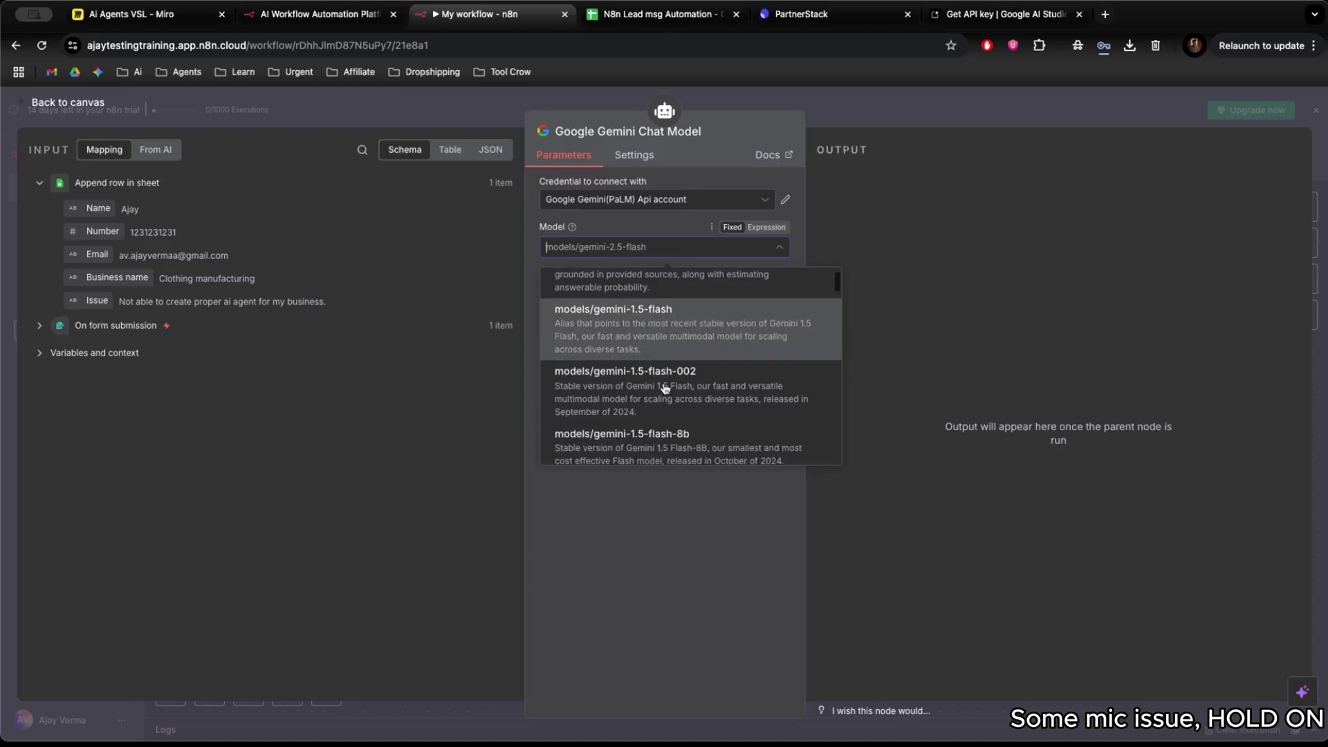
scroll(666, 388, "up", 1)
left_click(707, 358)
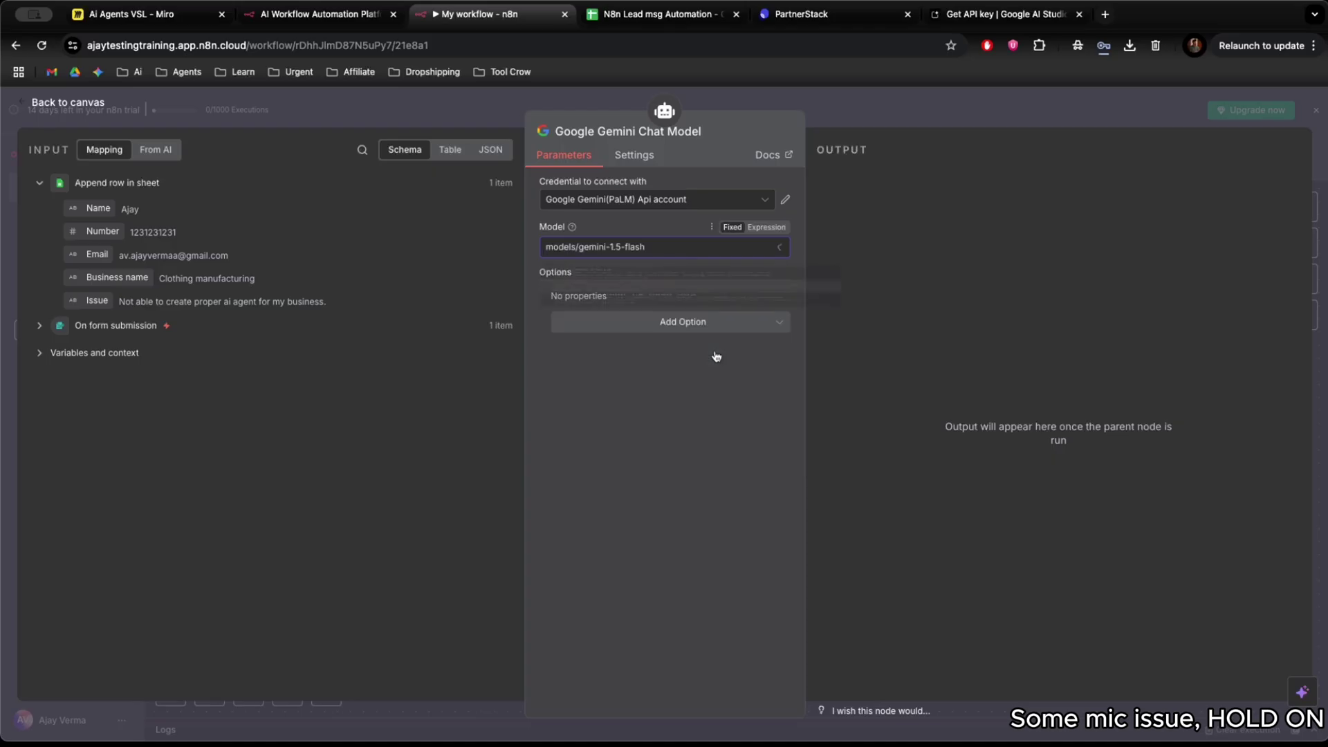
left_click(490, 115)
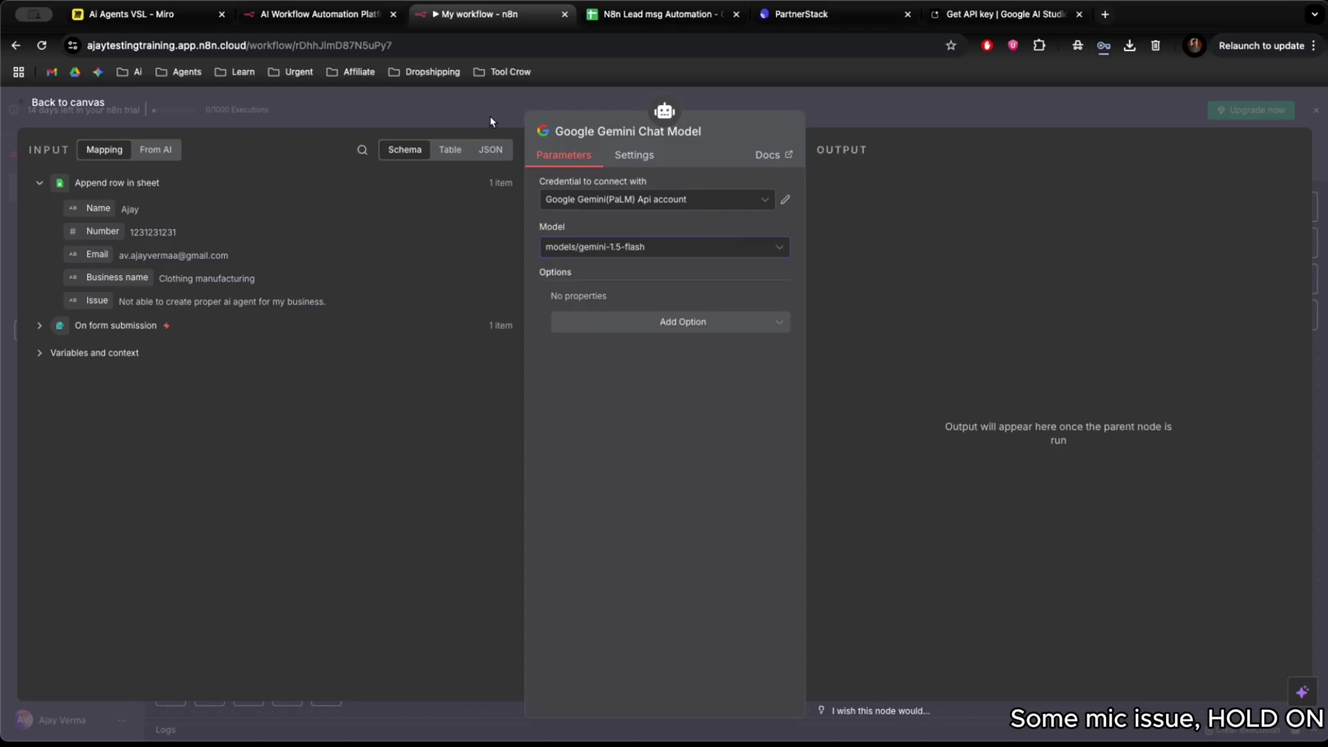
mouse_move(760, 591)
left_mouse_down()
mouse_move(706, 614)
mouse_move(747, 603)
left_mouse_up()
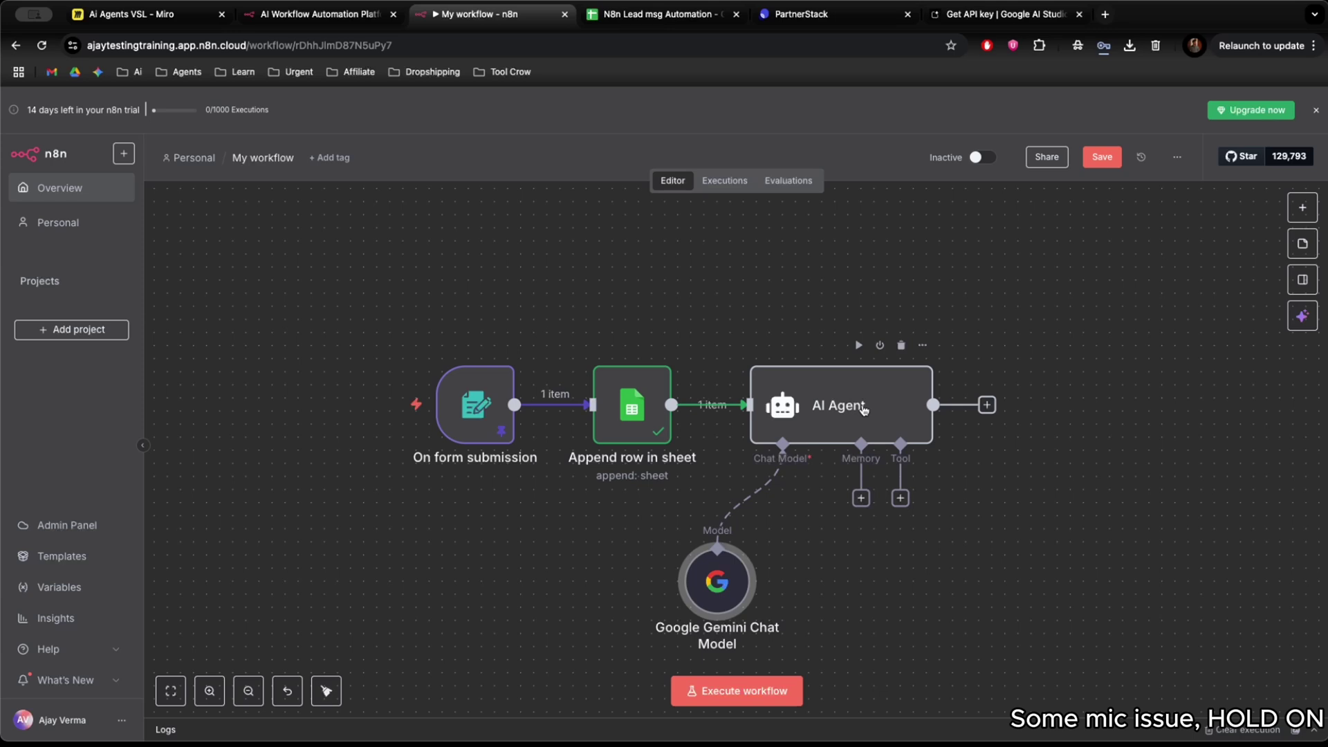
scroll(864, 410, "right", 2)
Set the AI Agent's prompt source to 'Define below' and add a System Message option.
left_click(825, 401)
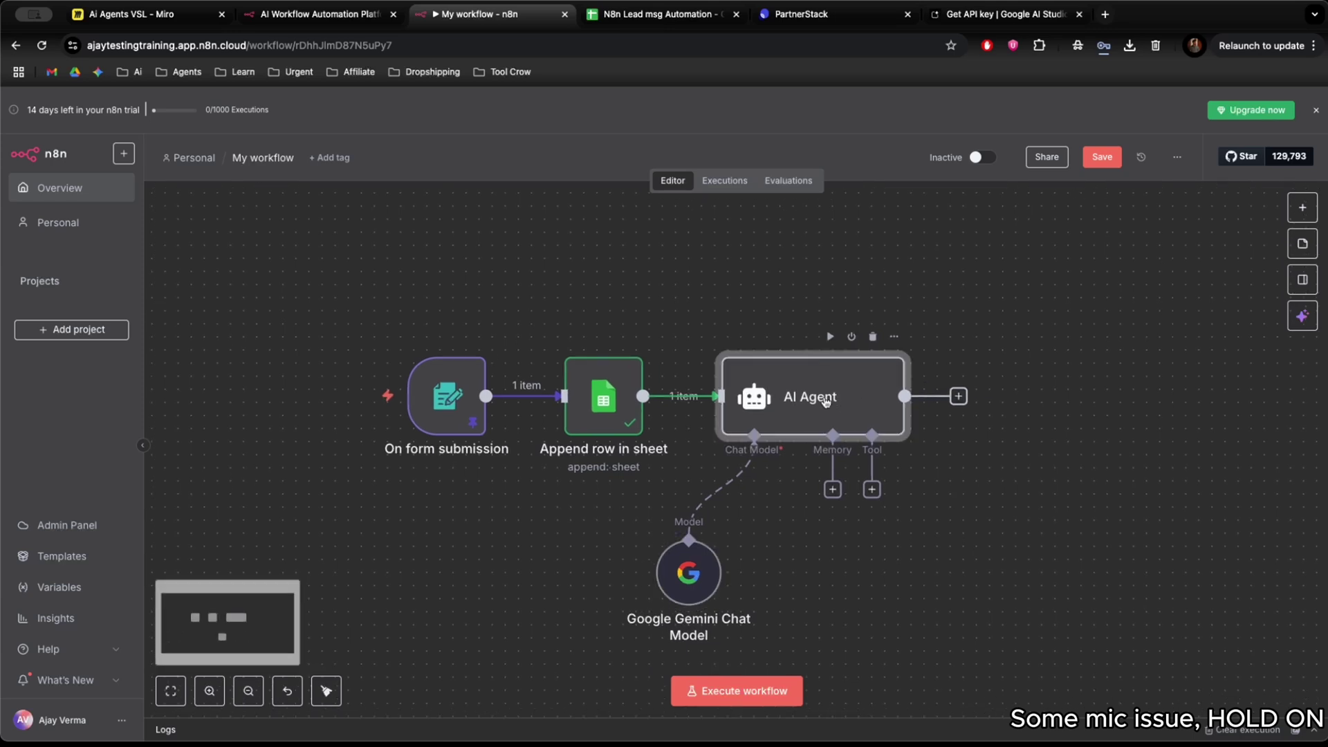
double_click(826, 401)
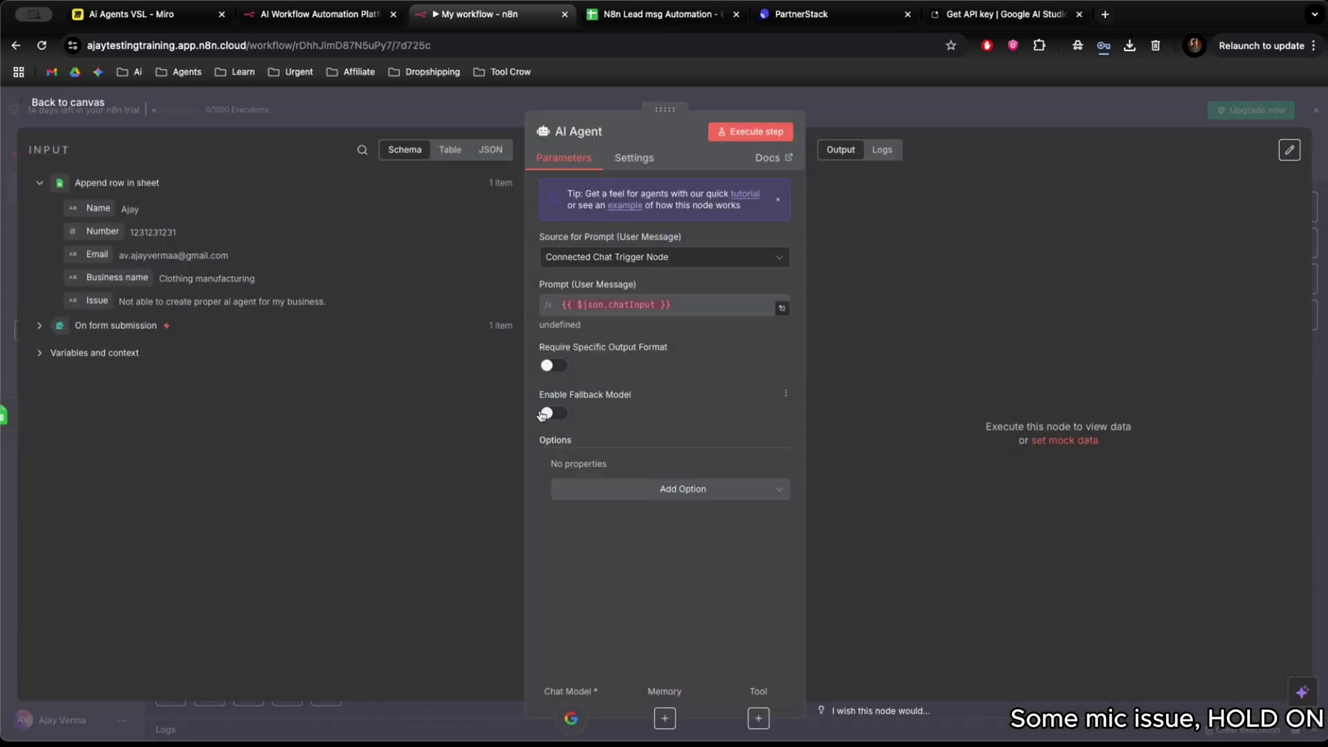
left_click(684, 260)
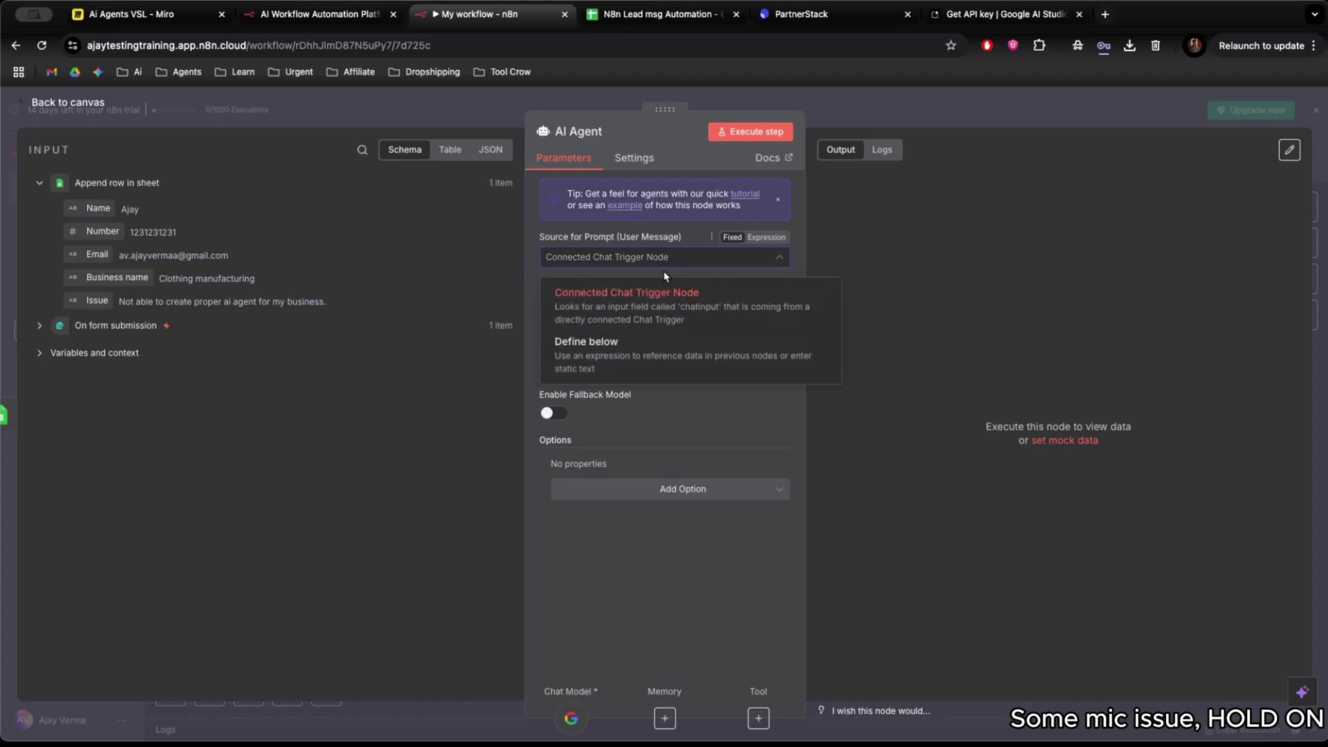
left_click(640, 347)
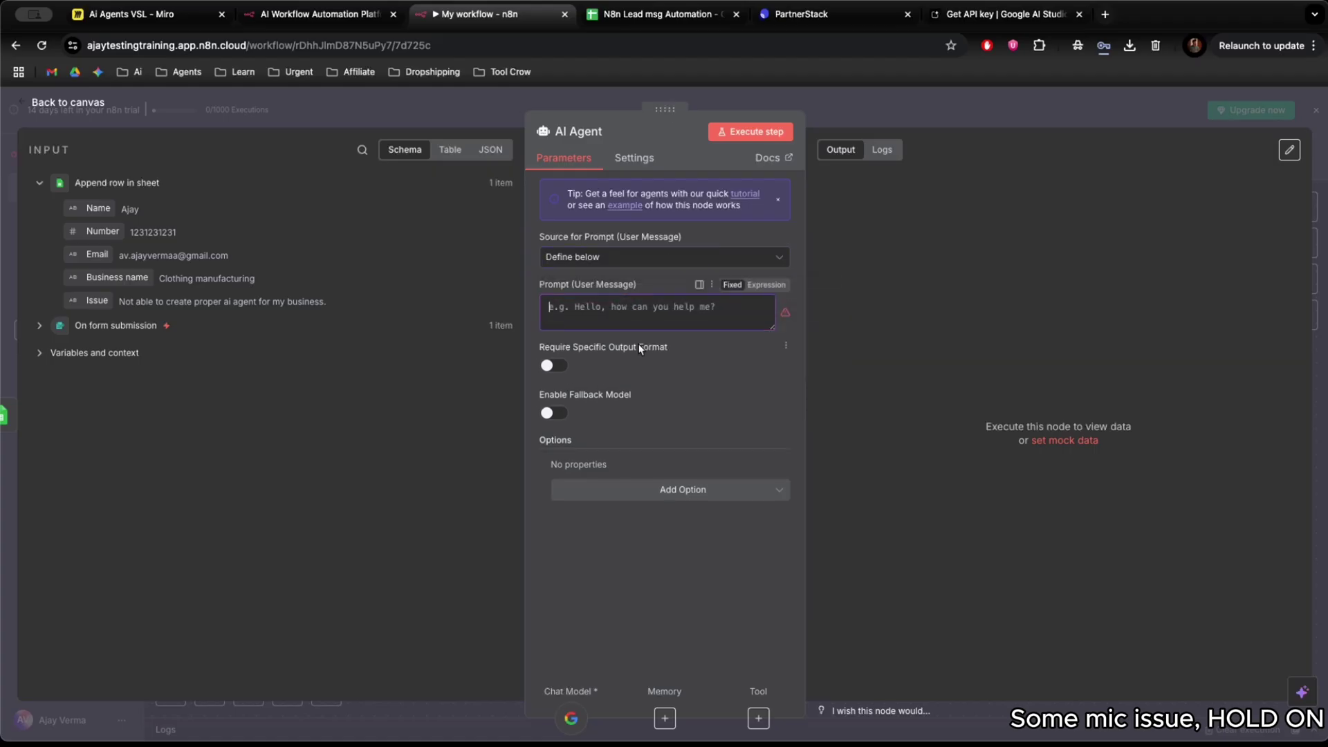
left_click(680, 312)
left_click(601, 319)
left_click(661, 489)
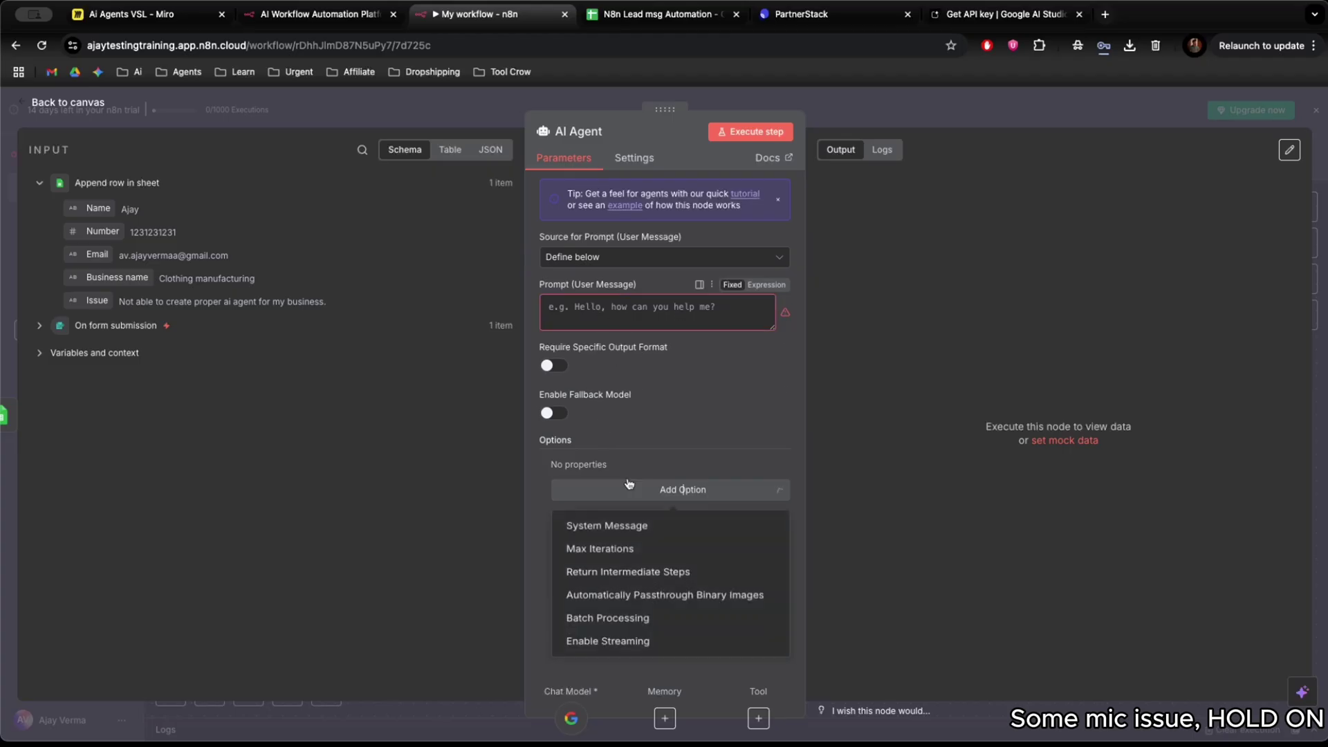
left_click(615, 531)
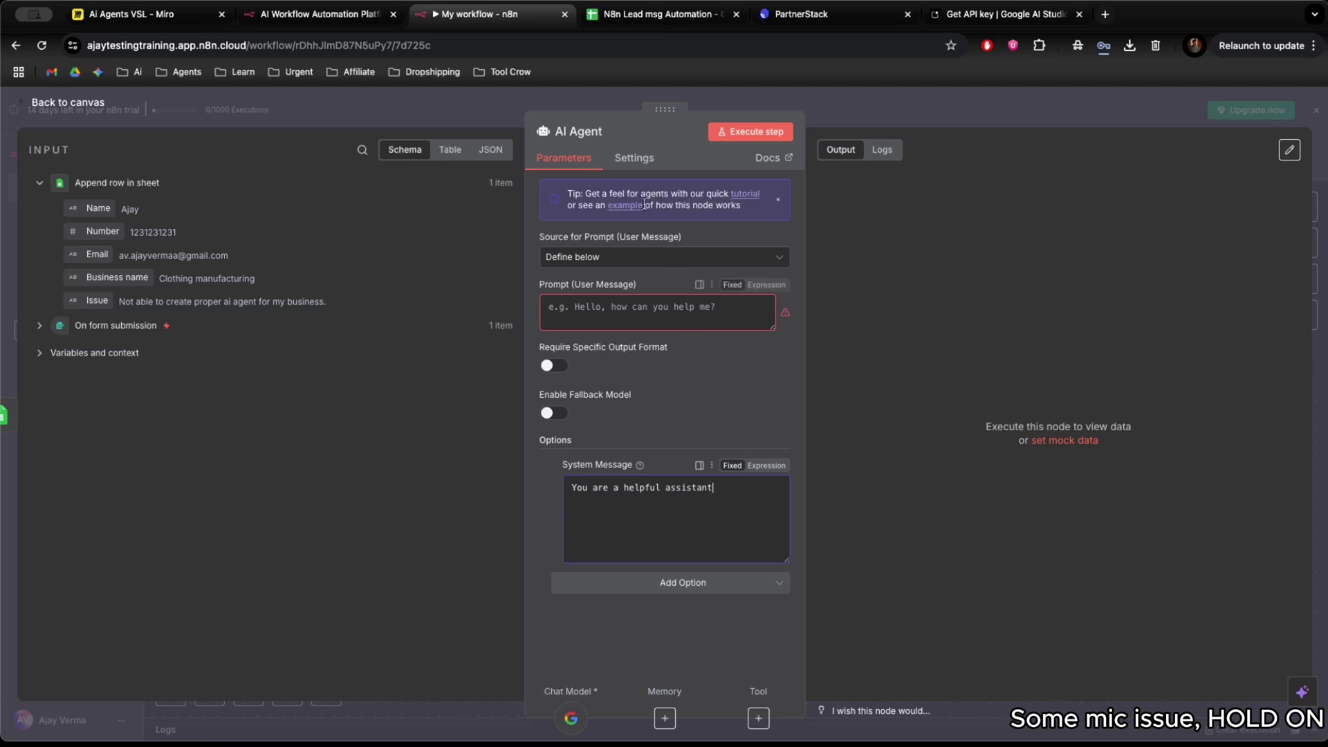
Insert the Business name and Issue fields into the prompt, labelled 'Business name' and 'Issue :'.
left_click(581, 309)
left_click_drag(106, 296, 470, 317)
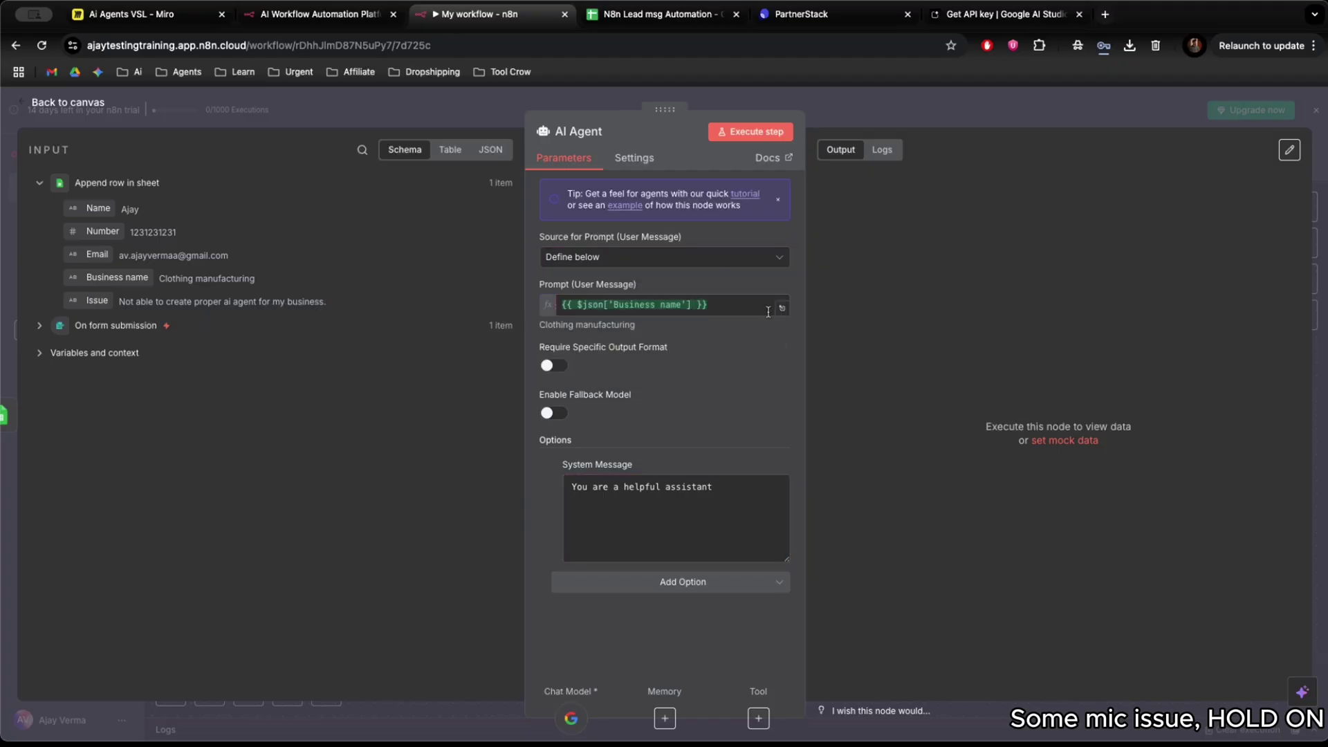
left_click(713, 305)
type("\\")
key("BackSpace")
key("Return")
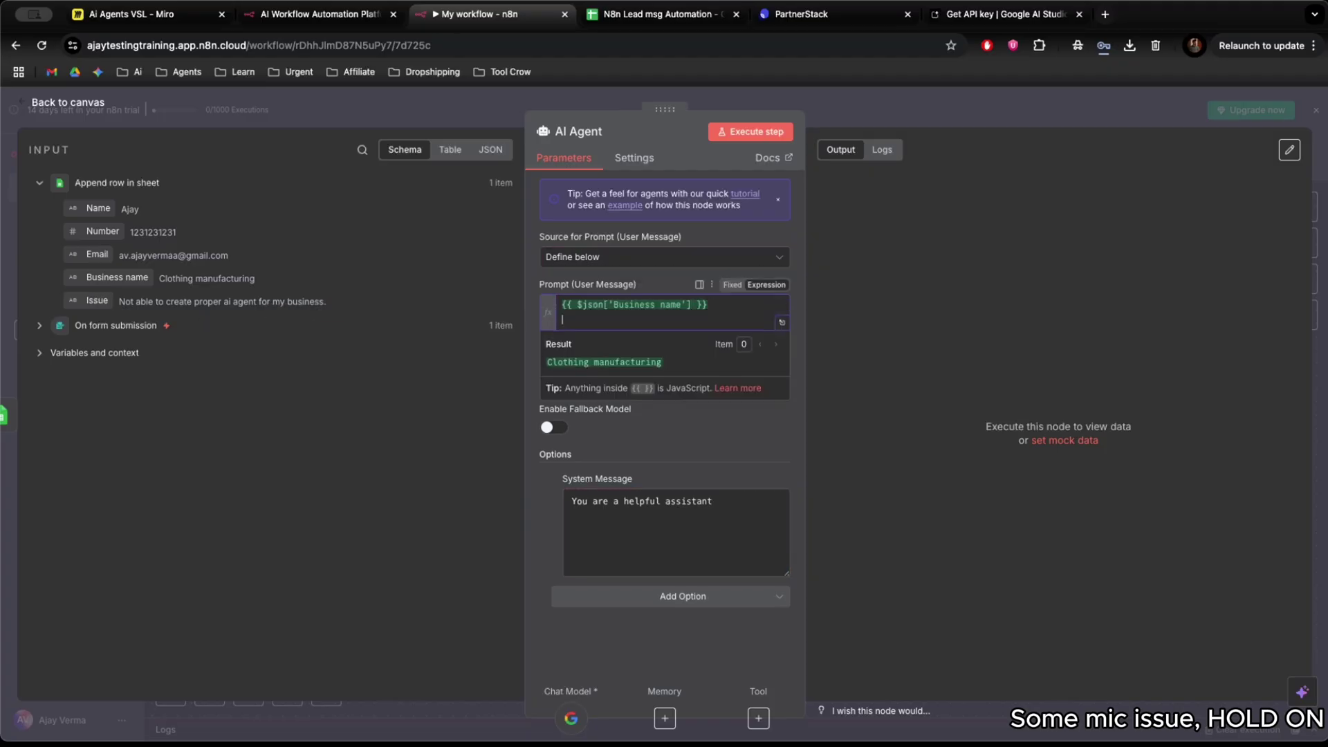
type("Issue ")
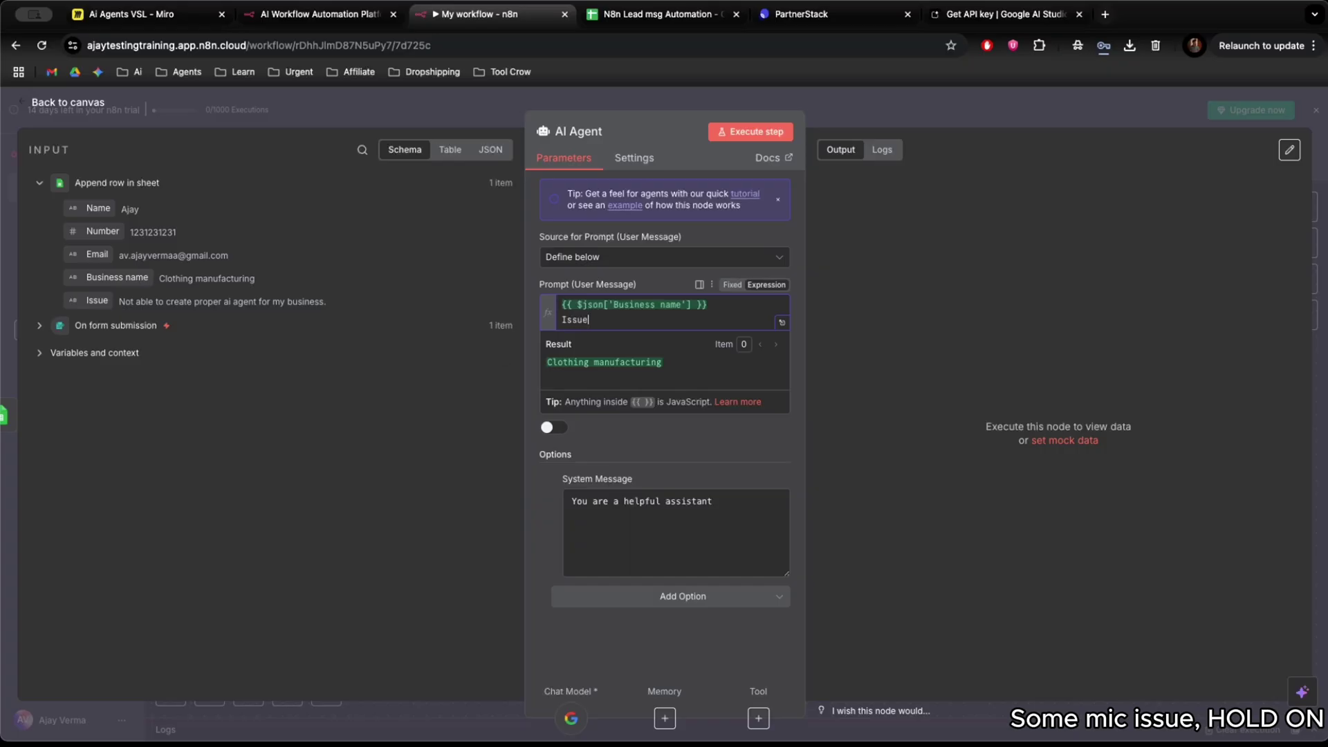
type(":")
left_click_drag(95, 300, 722, 316)
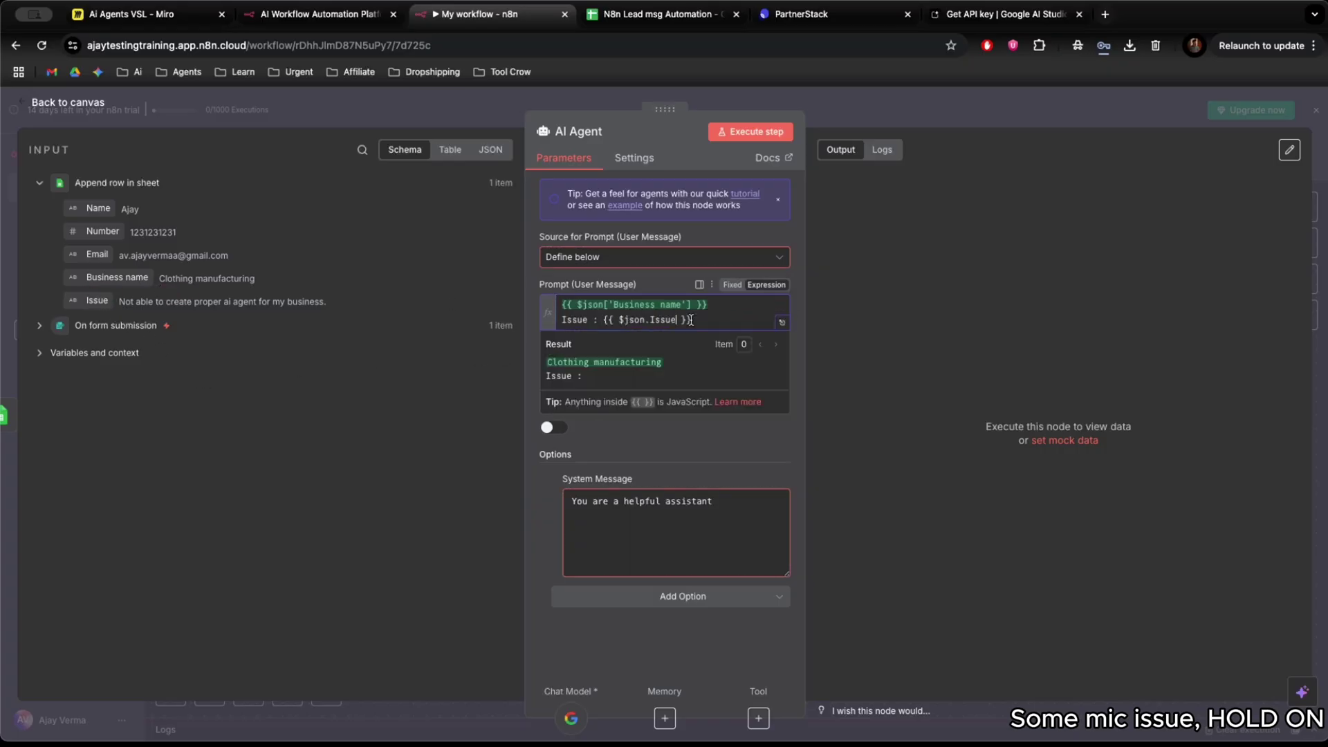
type("Business name")
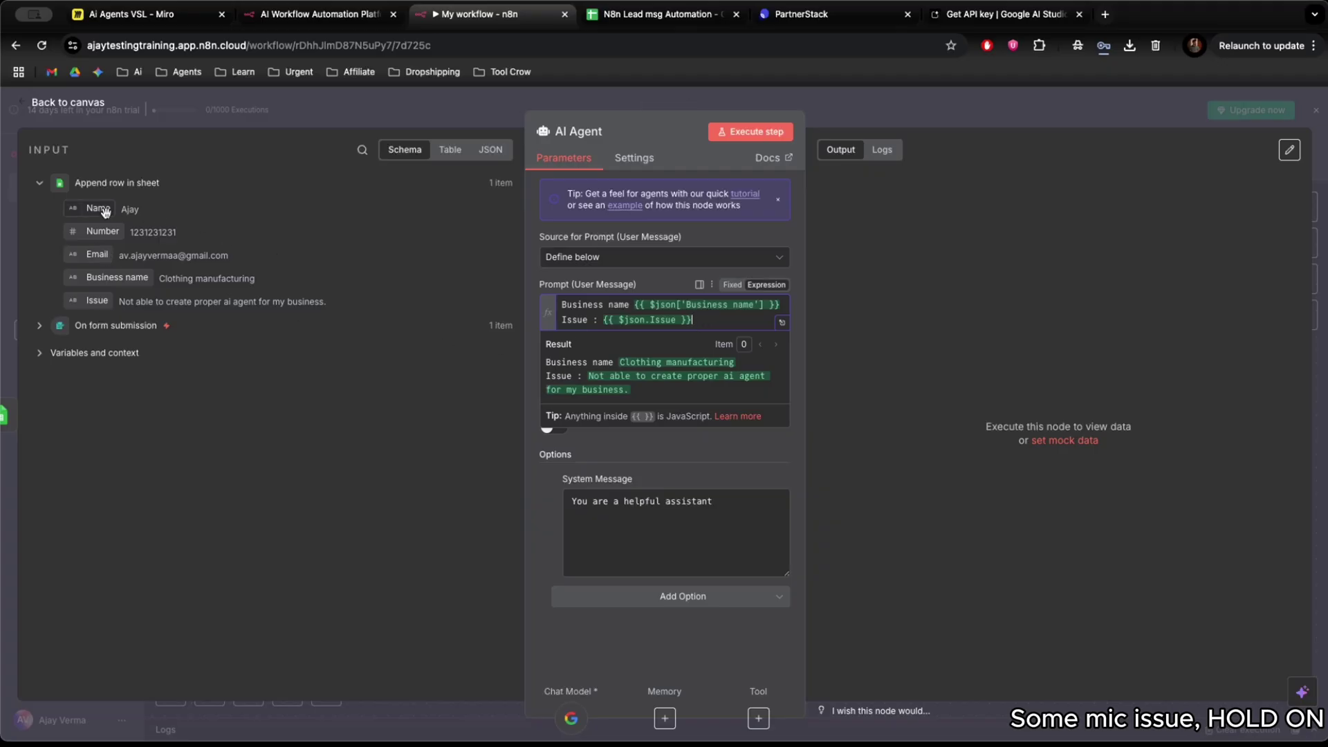
Add a 'Person Name:' first line with the Name field and colon-terminate the labels.
left_click(480, 315)
left_click(562, 305)
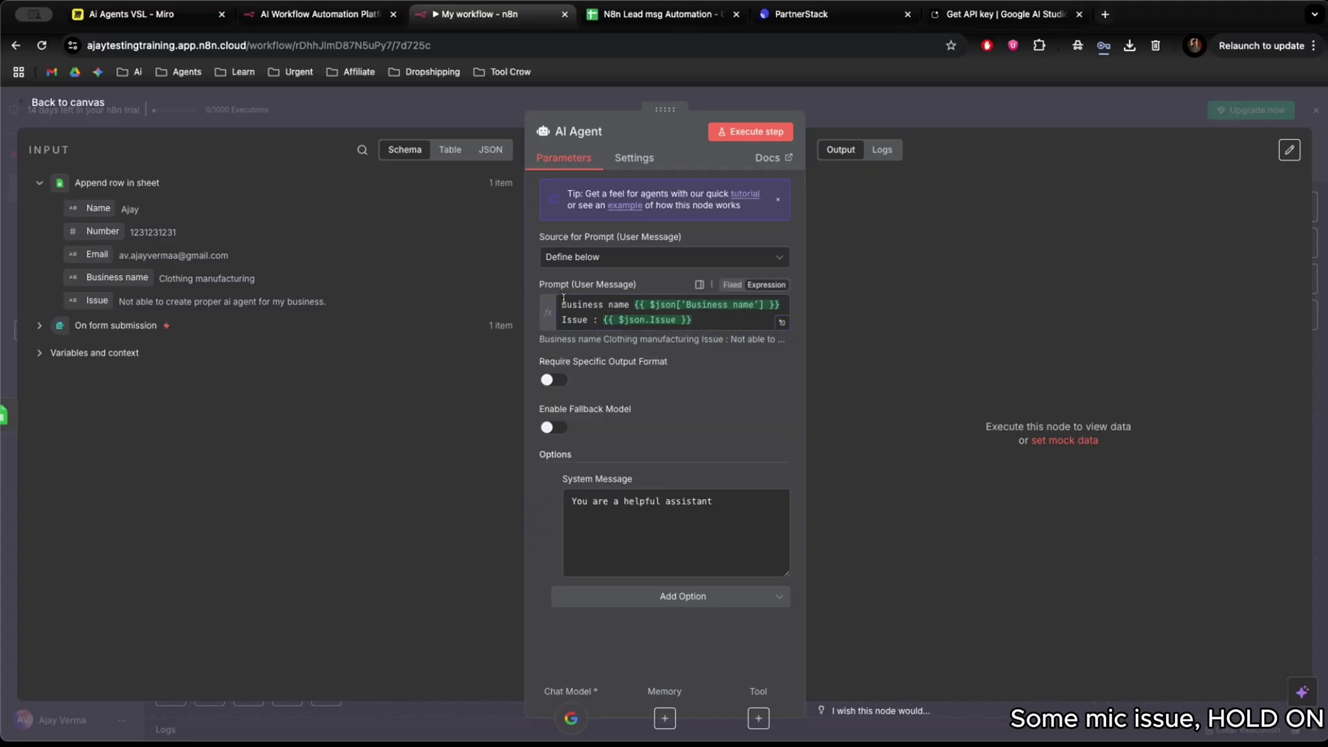
key("Return")
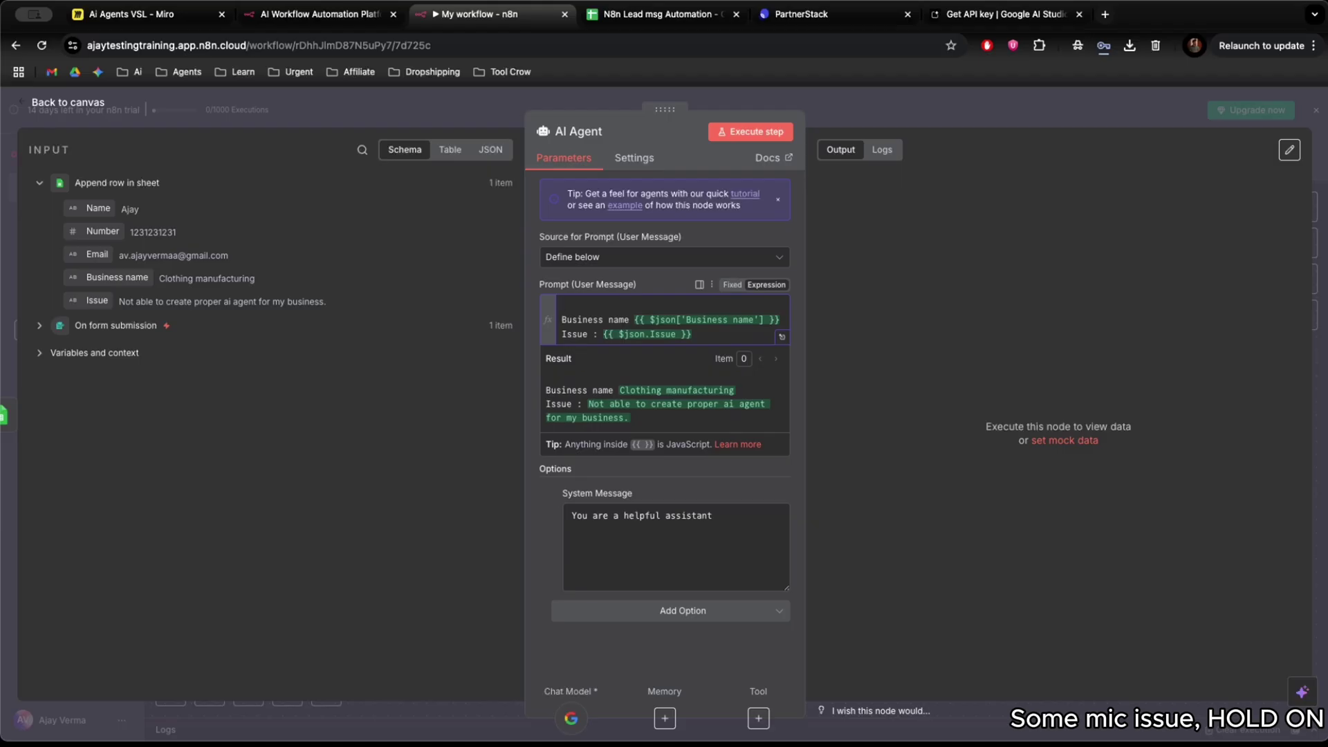
type("Person Name")
left_click_drag(99, 208, 625, 304)
left_click(618, 305)
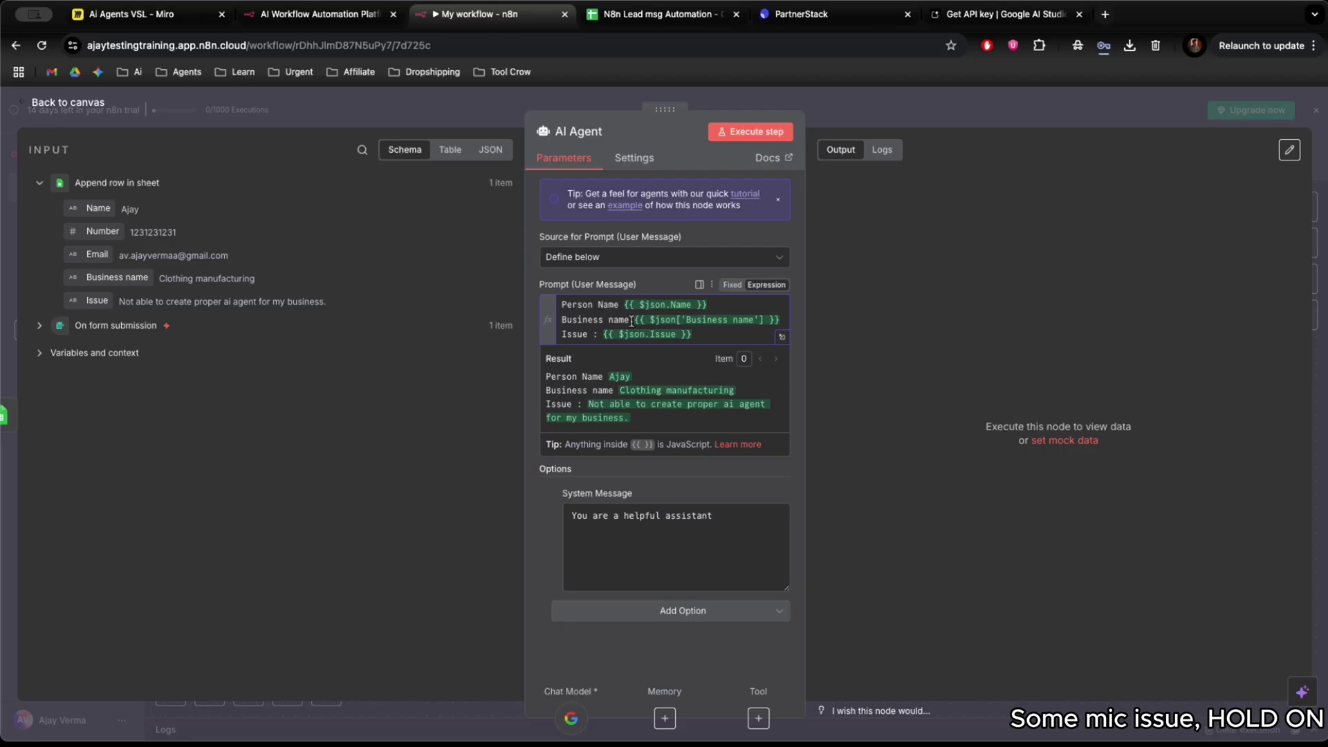
left_click(631, 321)
type(":")
left_click(624, 305)
type(":")
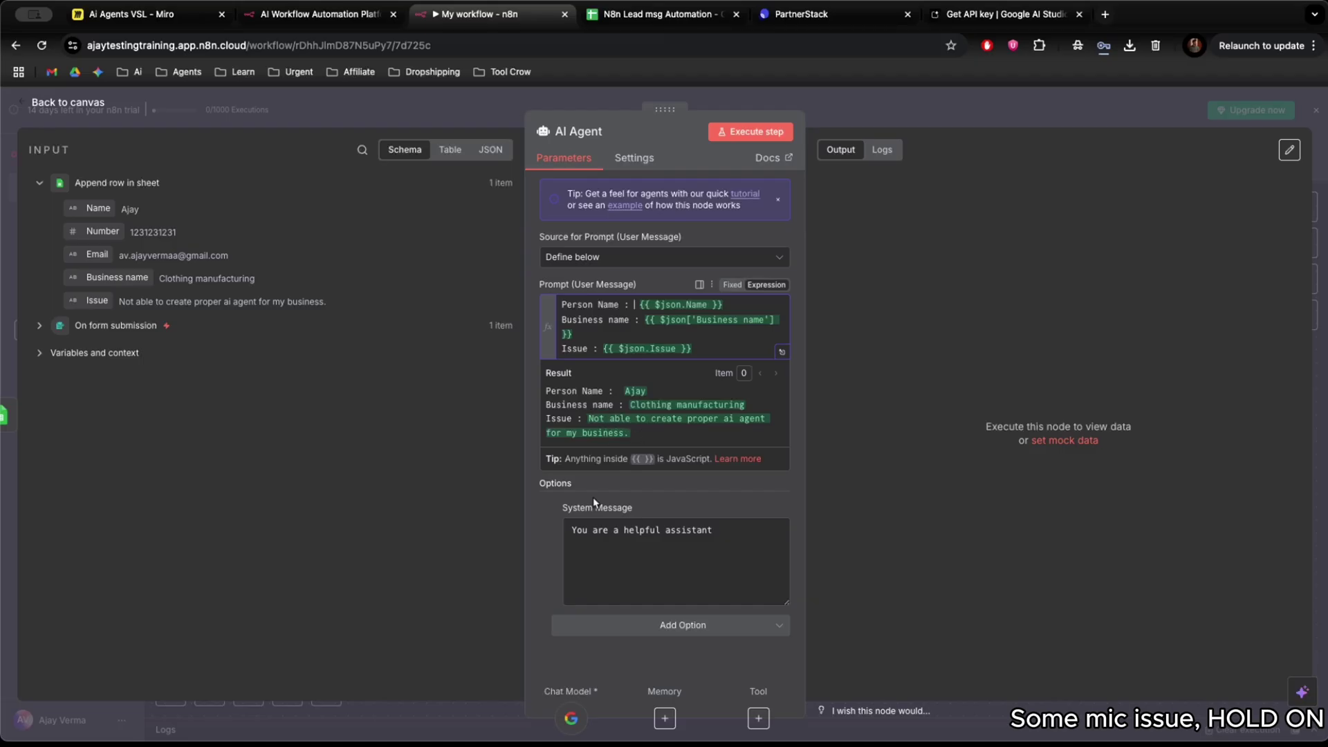
left_click(728, 533)
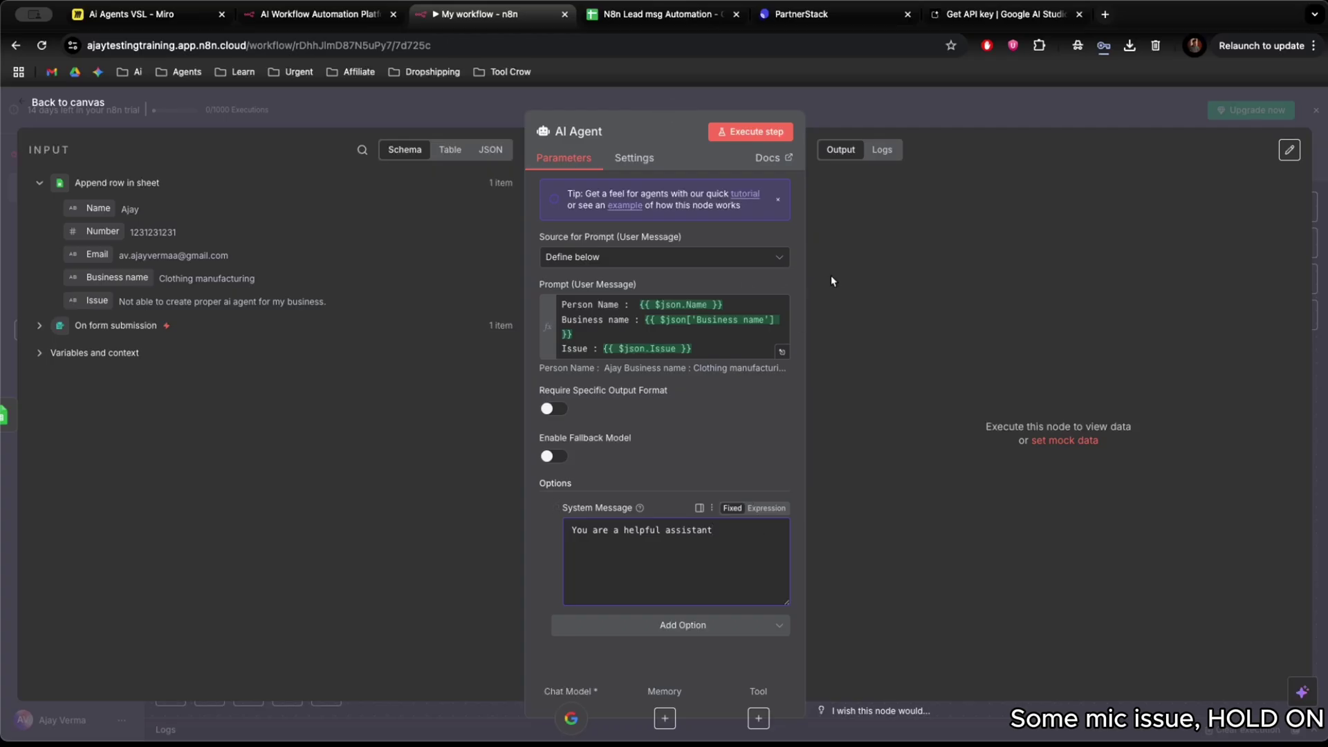
Open Google Gemini and paste in a screenshot of the n8n AI Agent settings.
left_click(1105, 15)
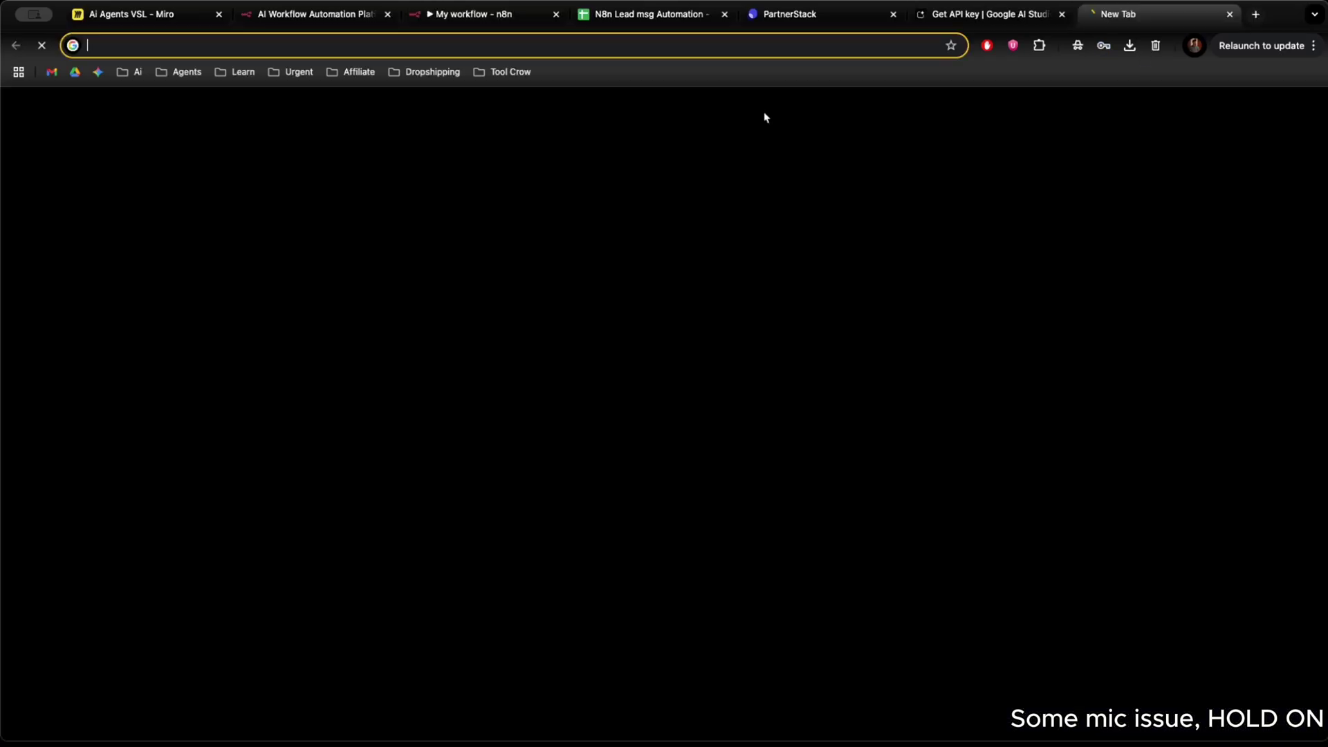
left_click(98, 72)
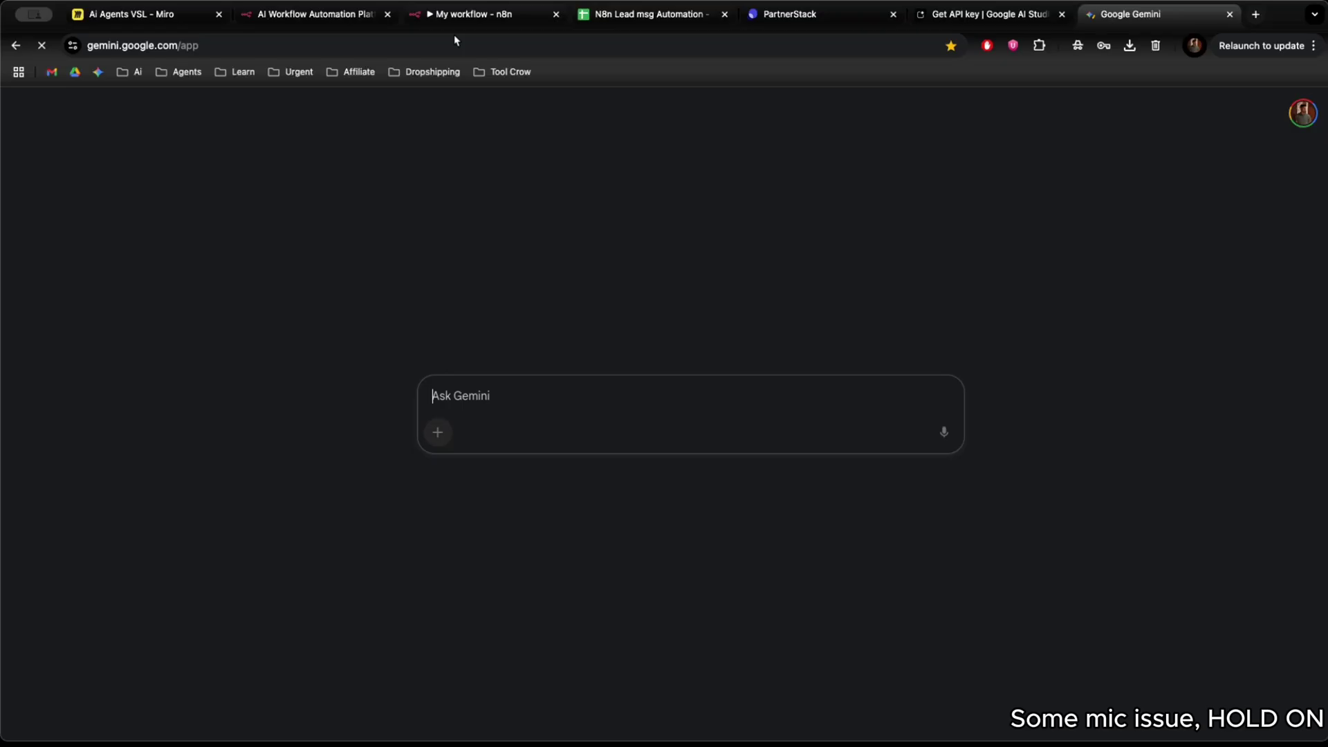
left_click(454, 15)
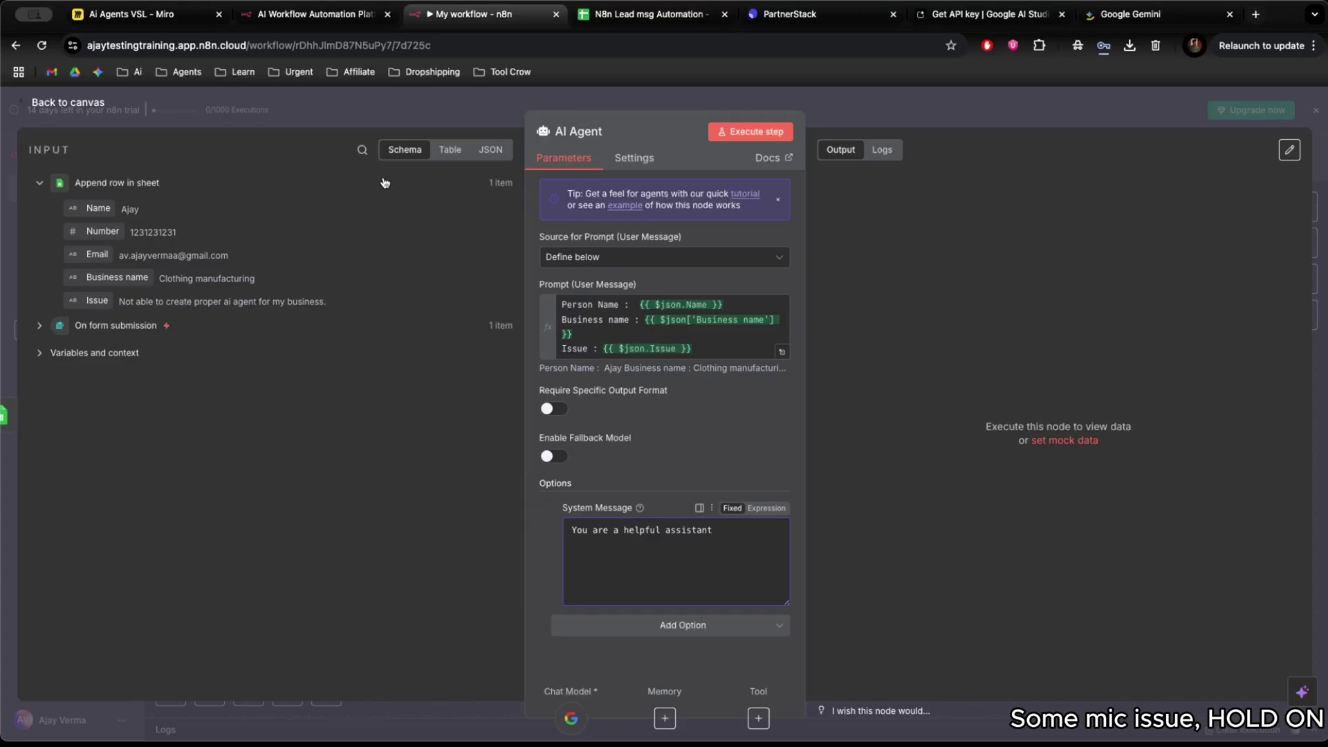
key("super+shift+4")
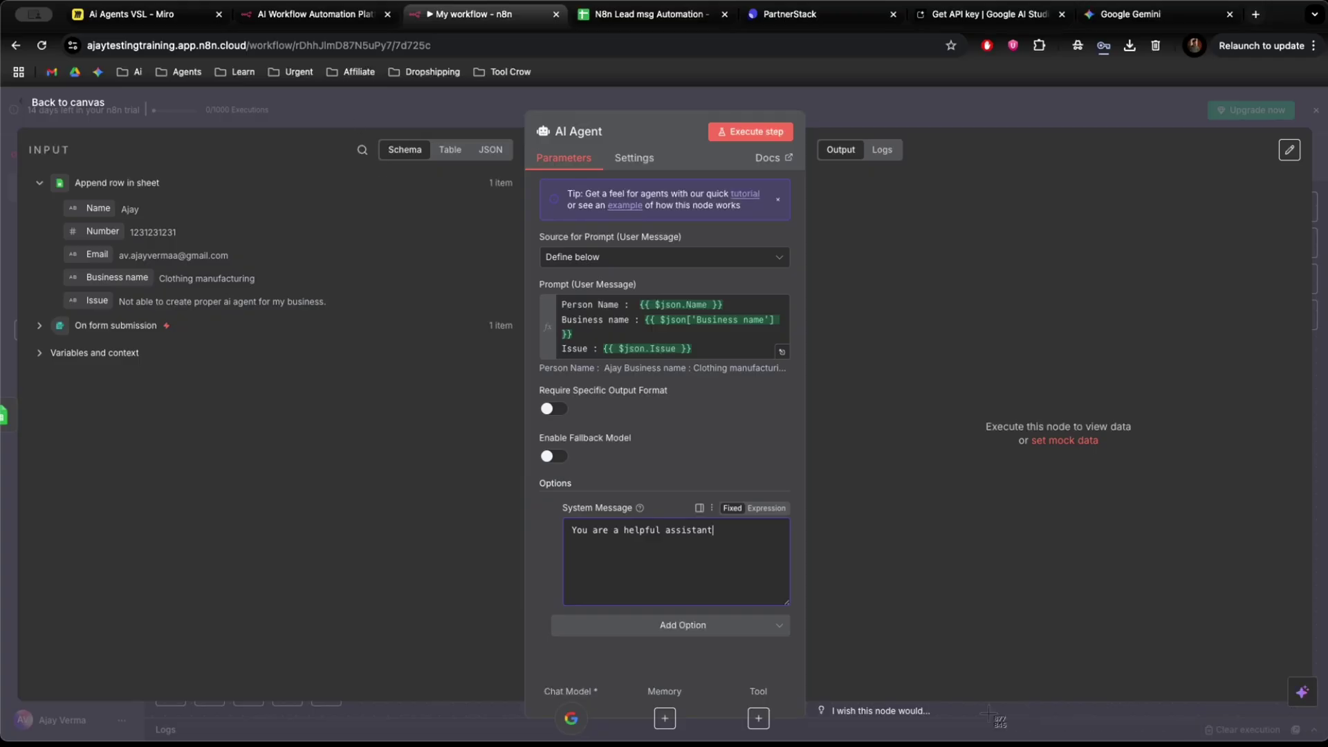
key("super+9")
key("super+v")
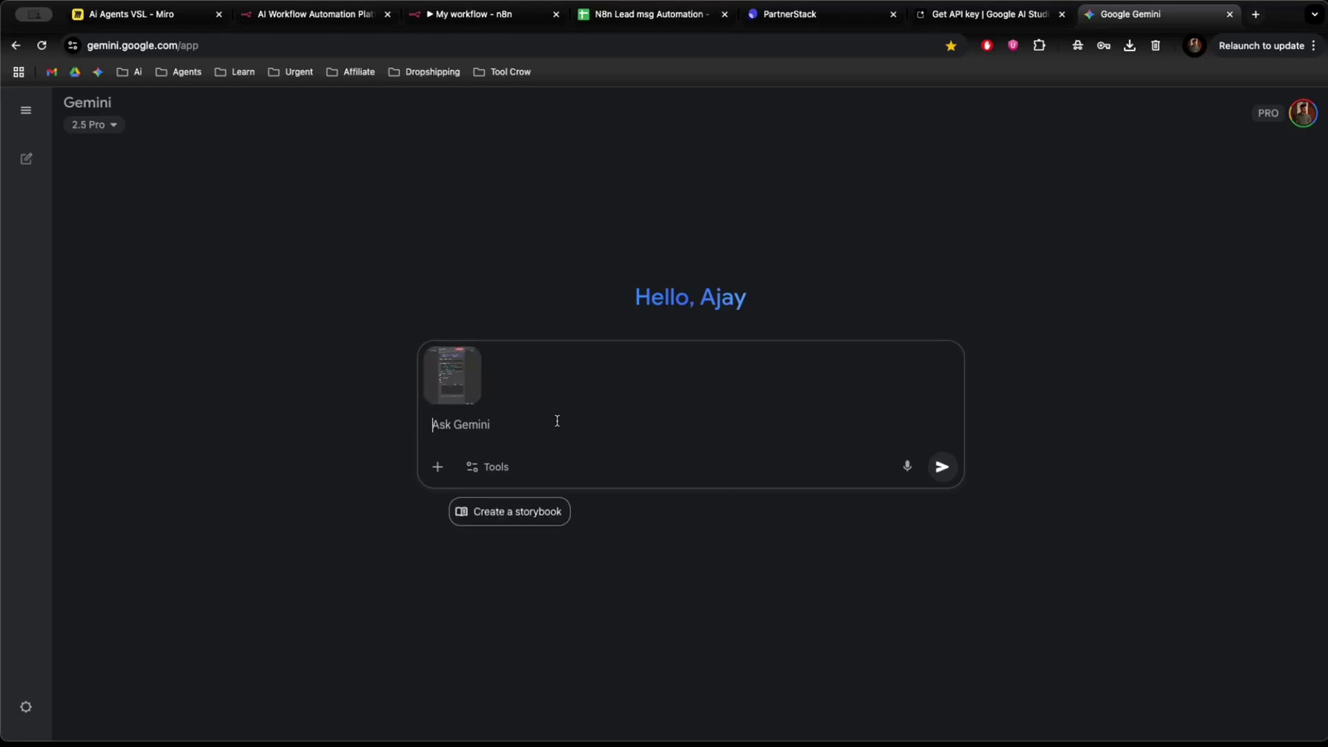
Ask Gemini for a system prompt writing personalised lead emails from name, business name and issue.
type("Now")
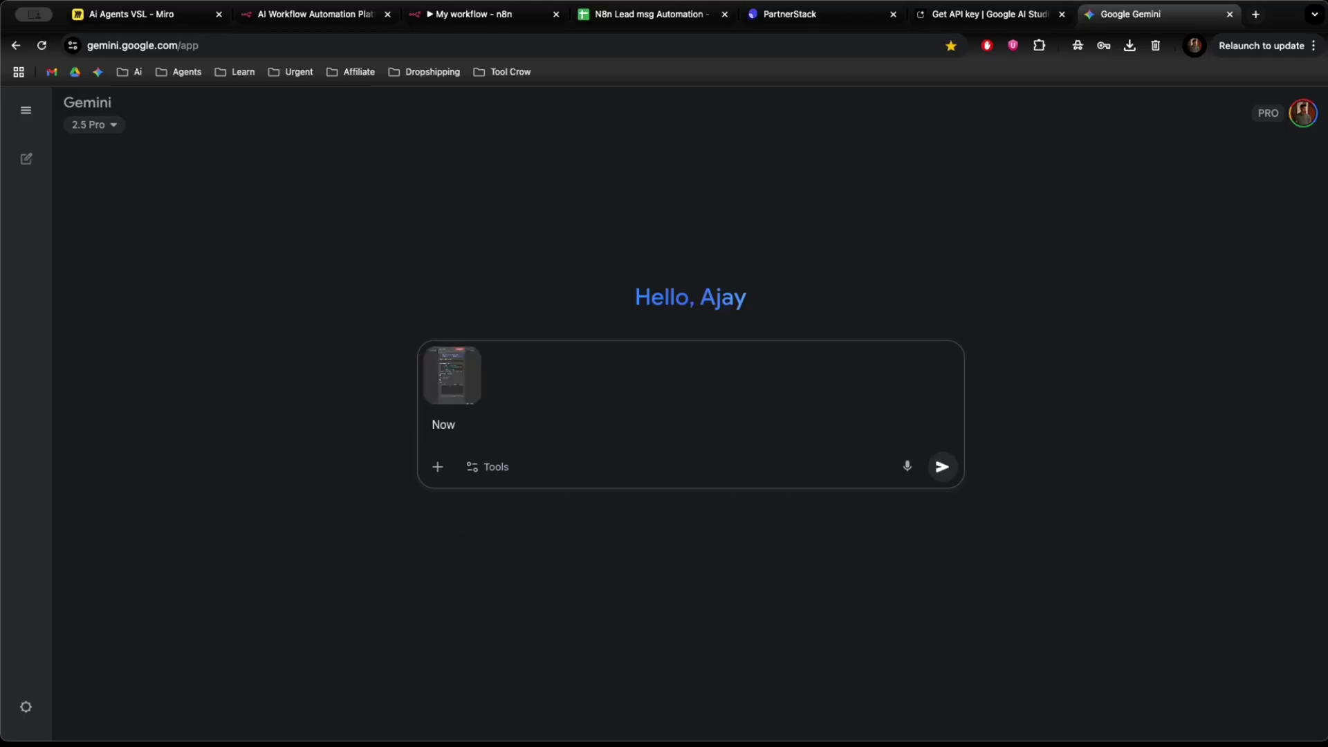
type(" write a  system propt")
key("BackSpace")
type("mpt to gener")
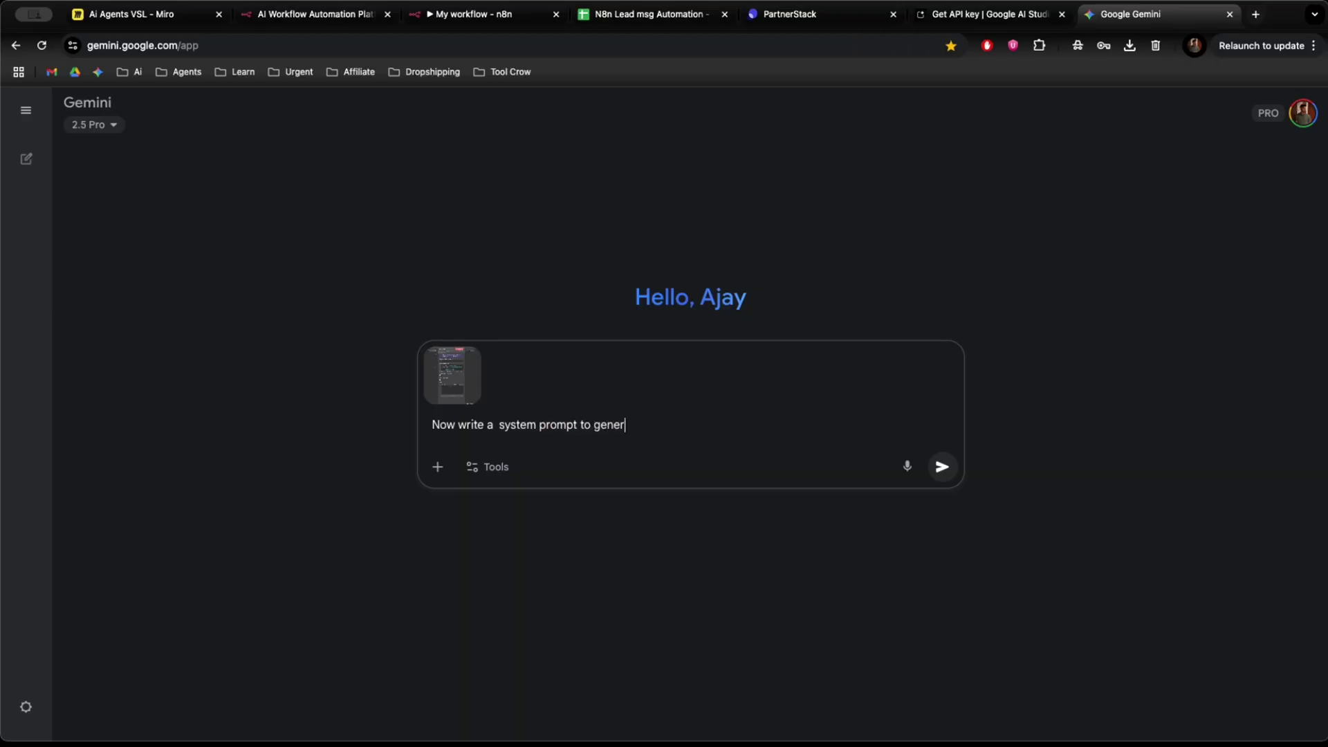
type("ate a personlised ema")
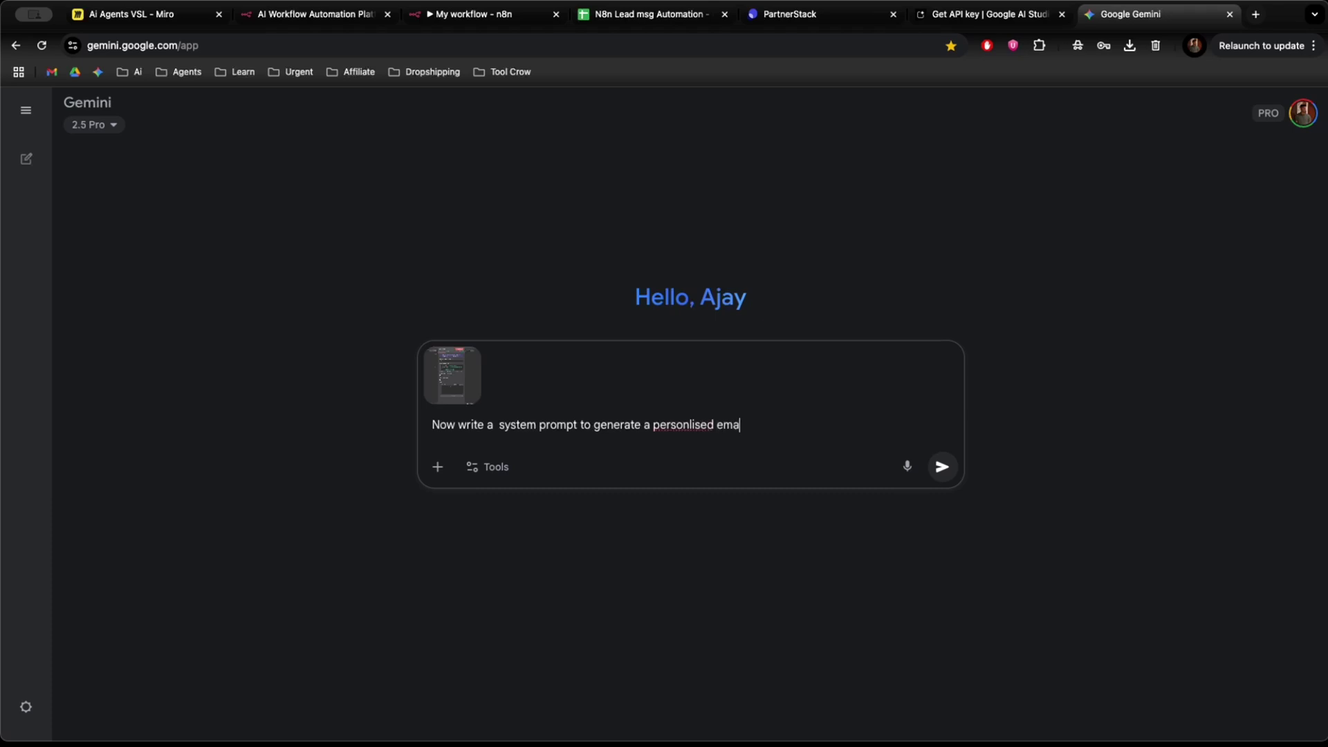
type("il for the lead received ")
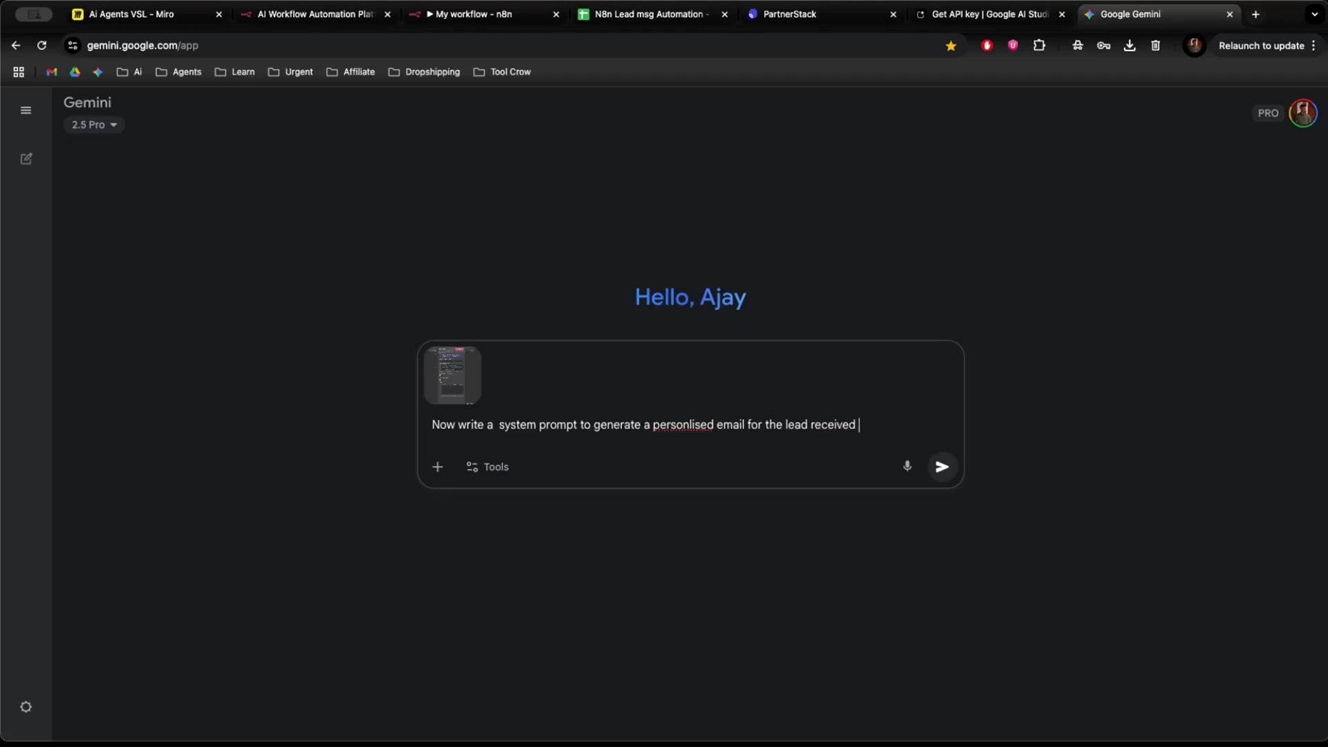
type("with name , business name and ")
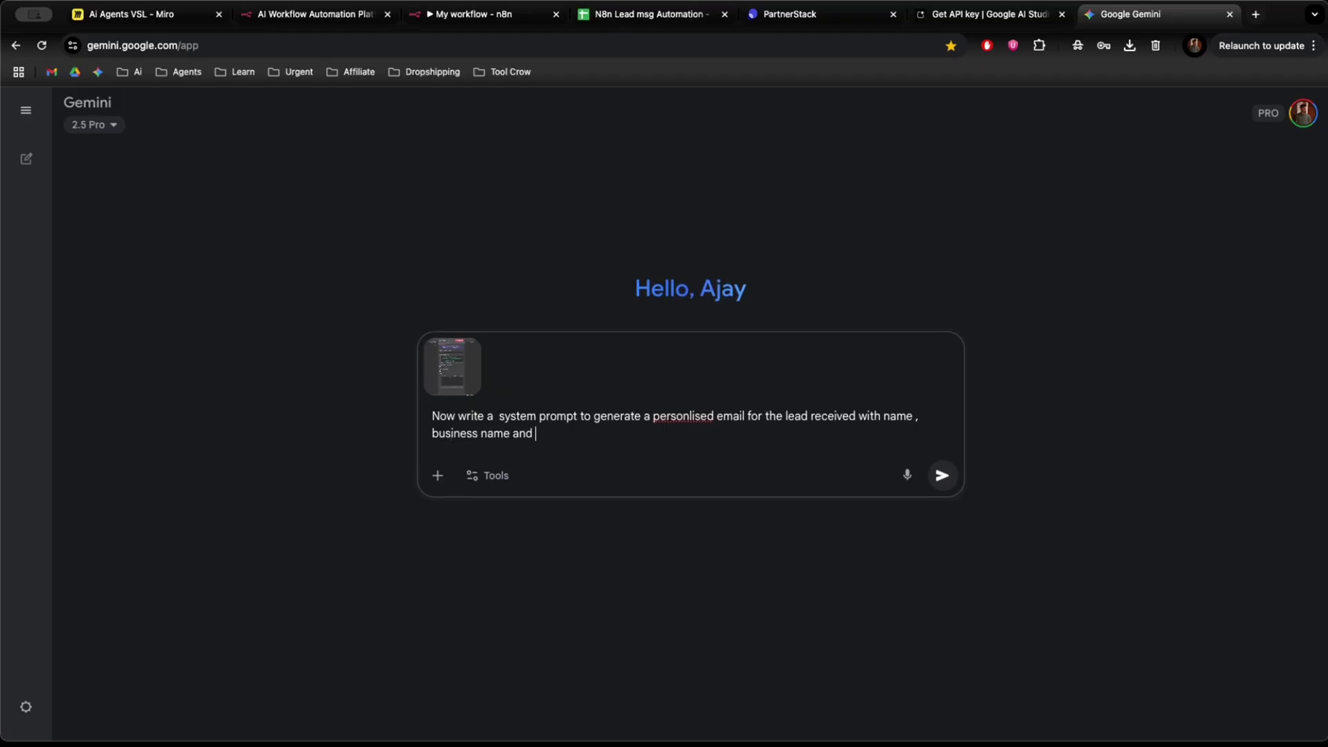
type("issue they are faing")
key("BackSpace")
key("BackSpace")
key("BackSpace")
type("cing")
key("Return")
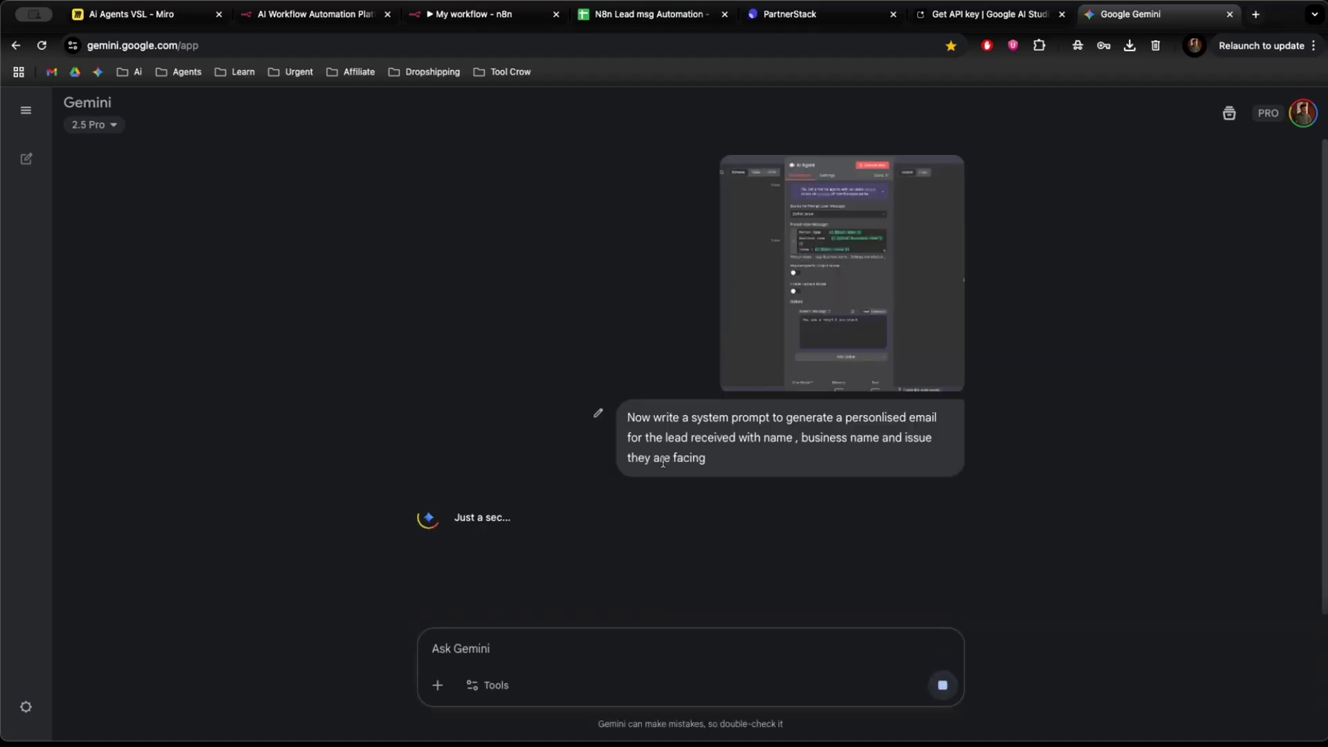
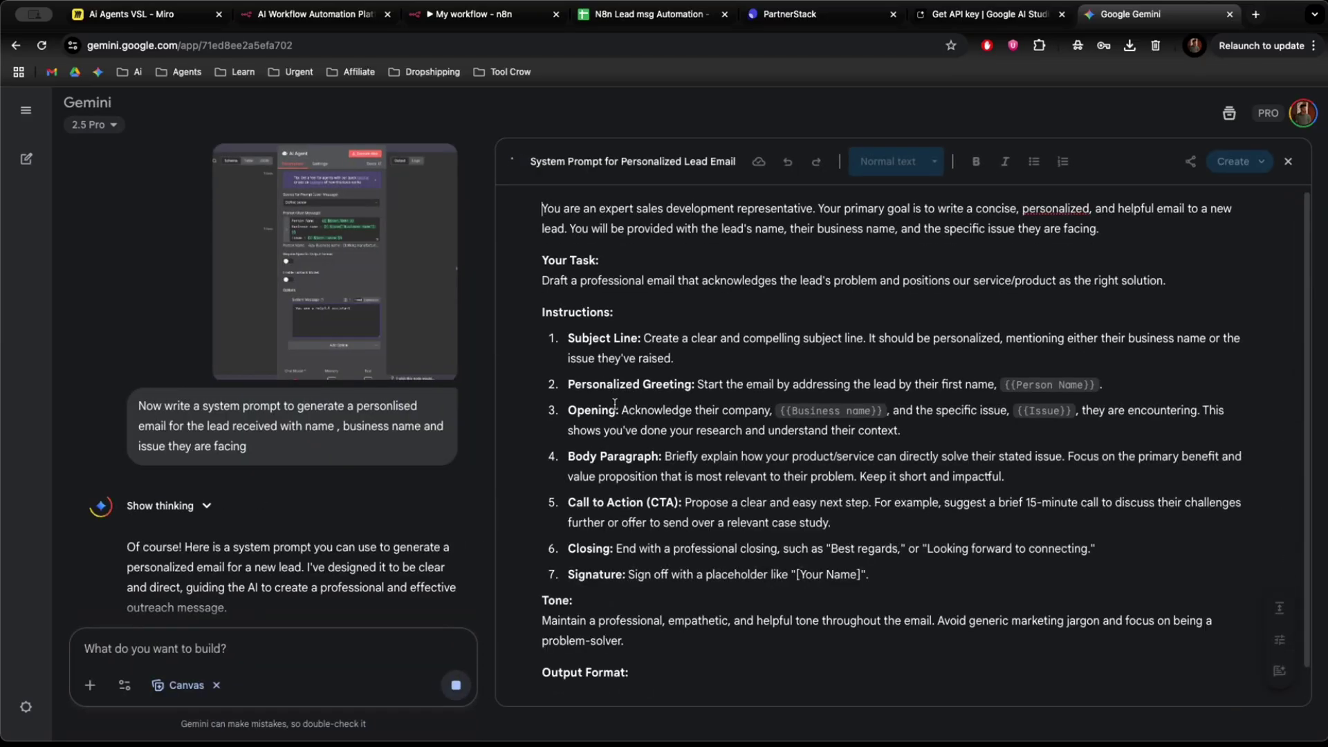
Copy the full 'System Prompt for Personalized Lead Email' from Gemini's Canvas and return to n8n.
scroll(595, 380, "up", 2)
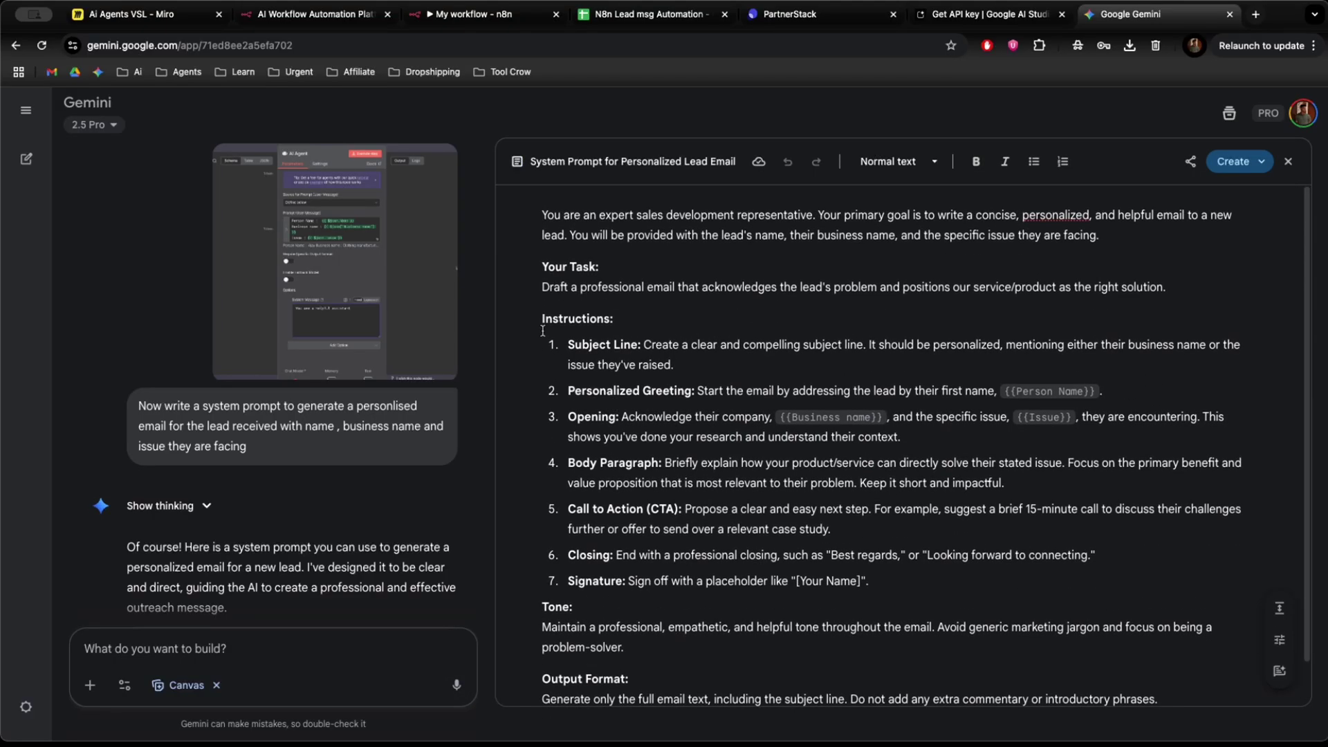
scroll(1025, 572, "down", 2)
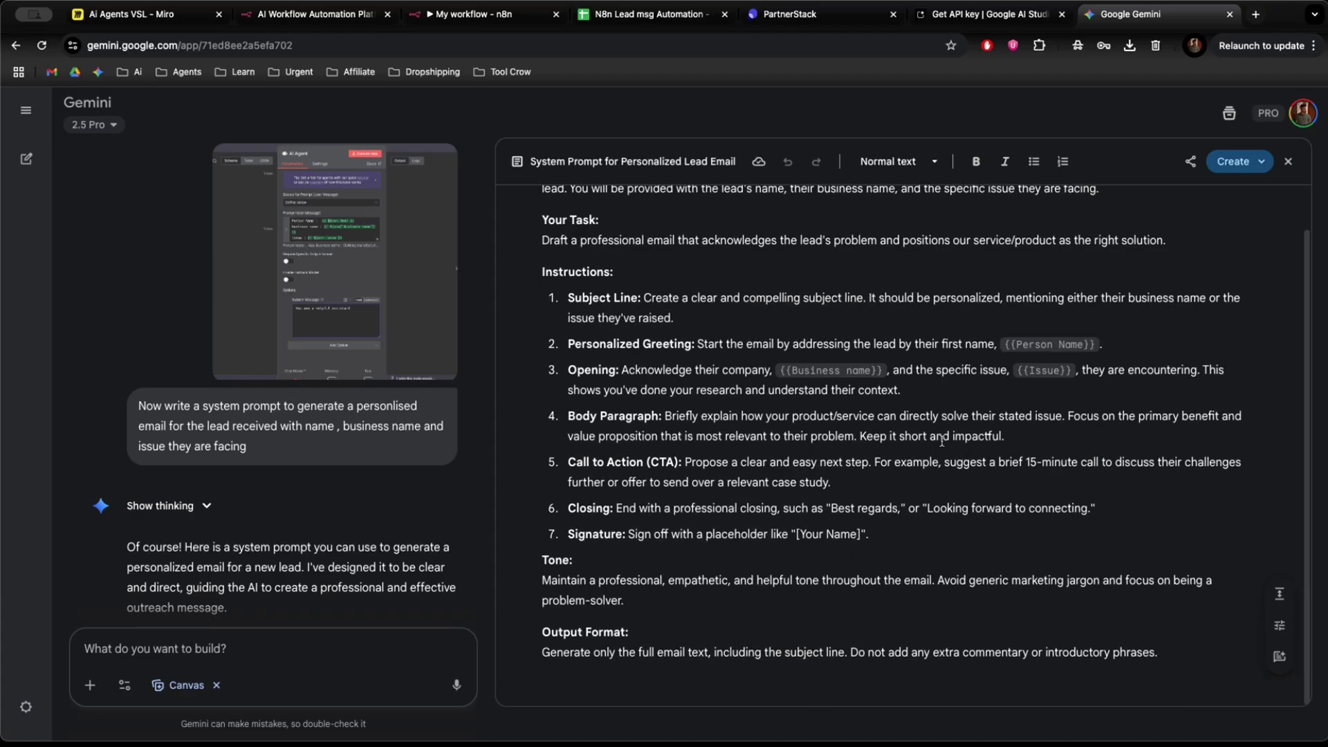
scroll(560, 188, "up", 2)
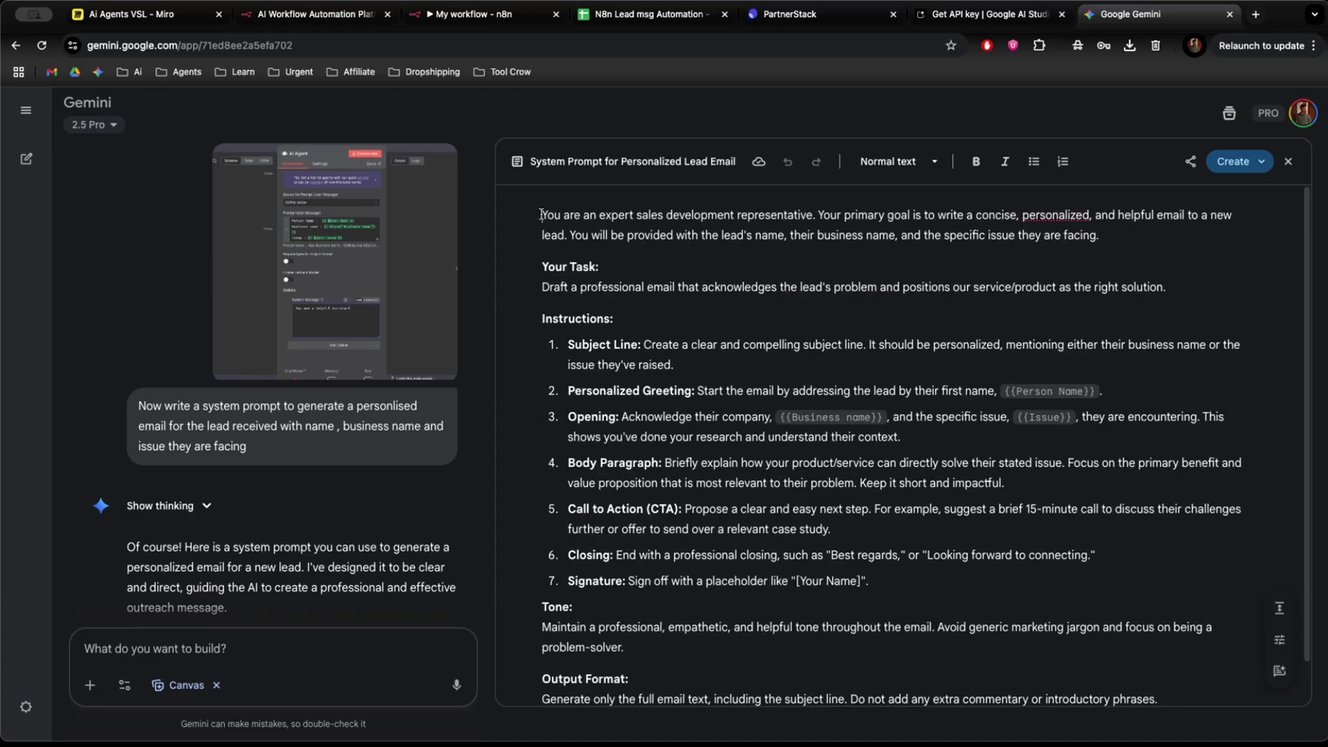
left_click_drag(542, 213, 1162, 702)
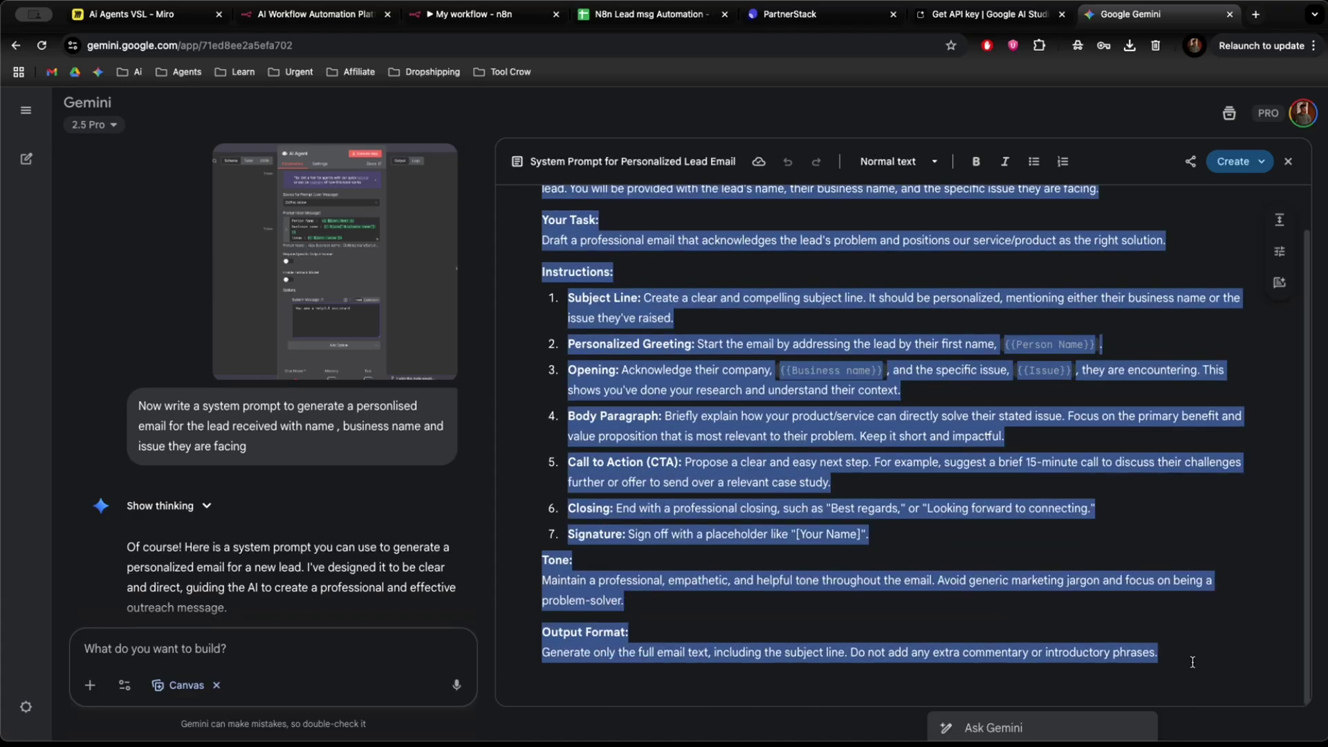
left_click(484, 14)
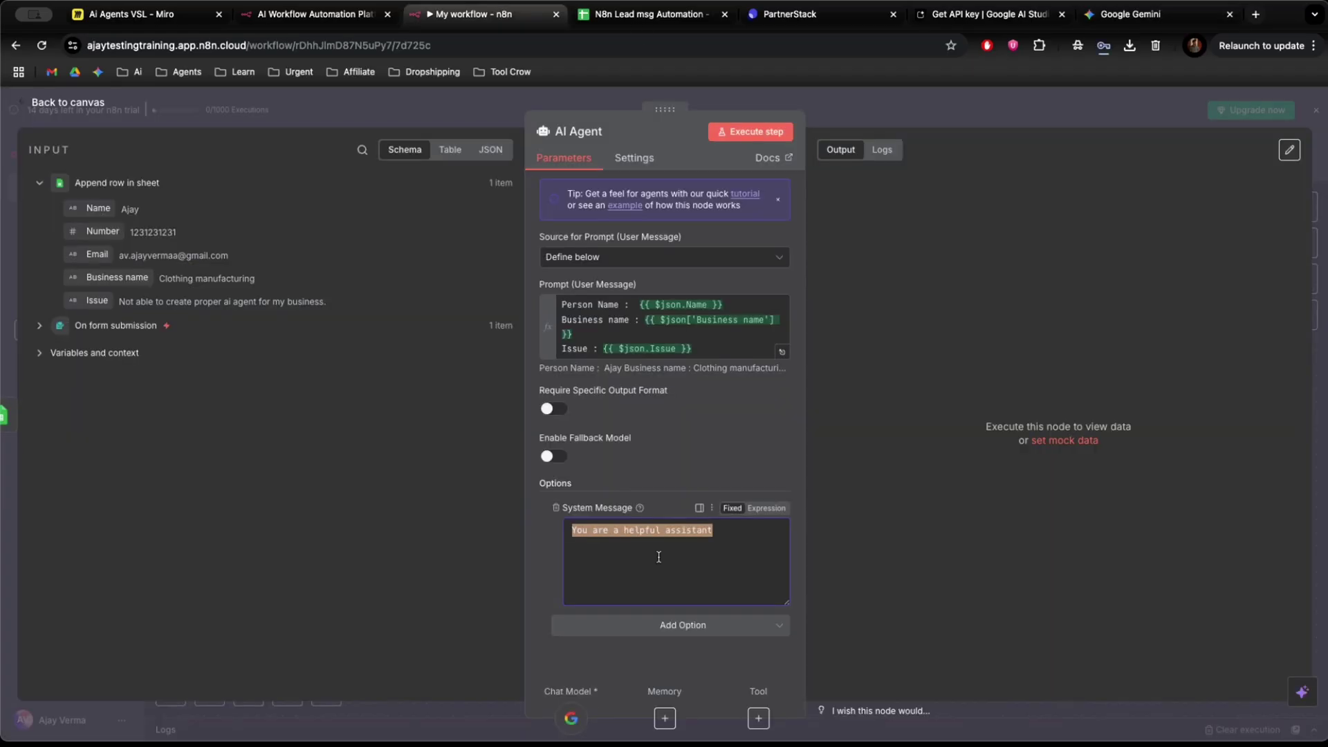
Paste the lead-email prompt into the AI Agent's System Message field.
key("ctrl+v")
scroll(688, 572, "up", 1)
scroll(688, 572, "up", 10)
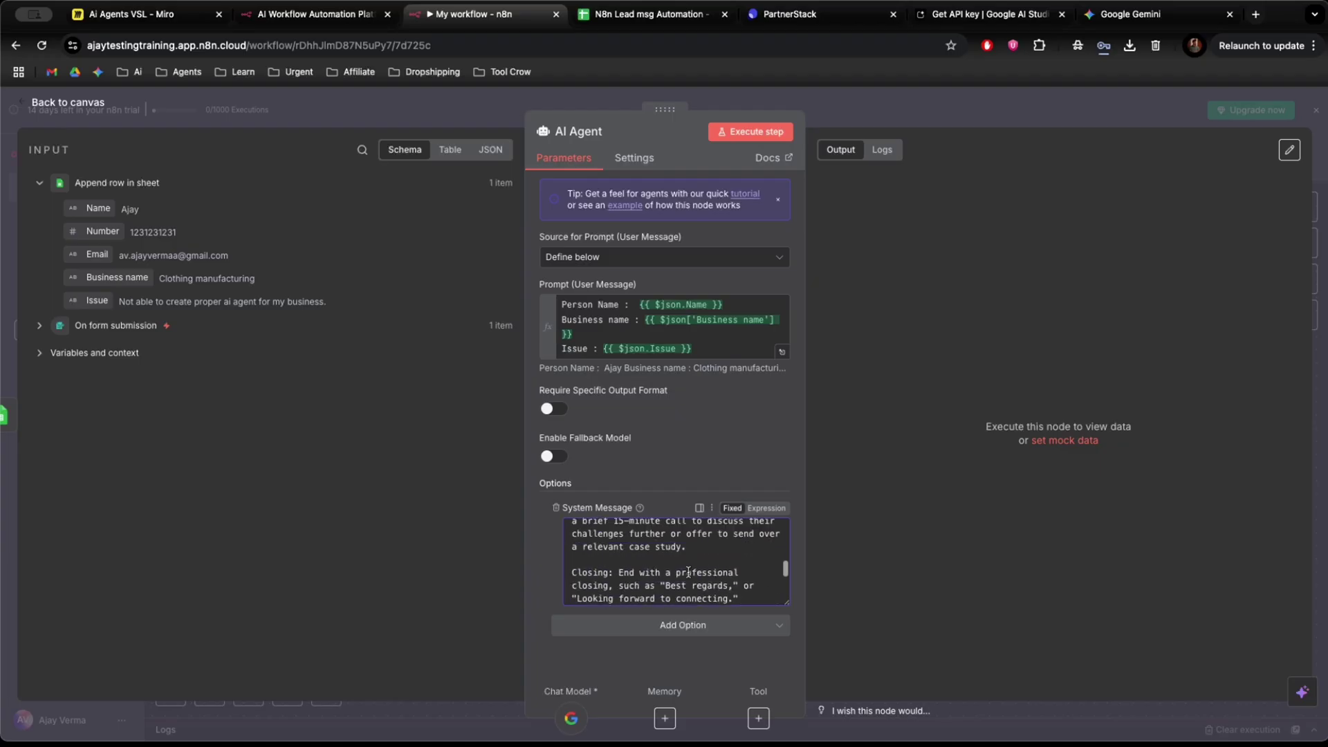
scroll(688, 572, "up", 5)
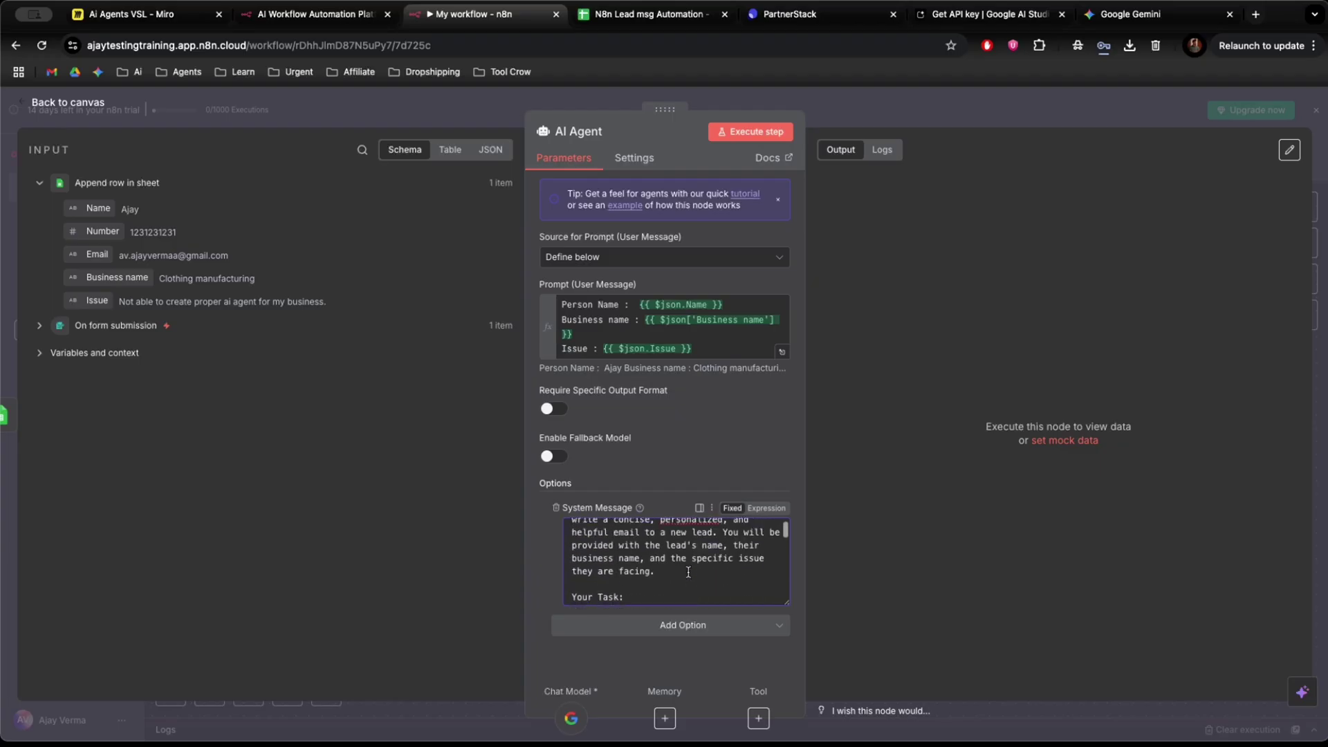
scroll(688, 572, "down", 6)
scroll(688, 572, "down", 4)
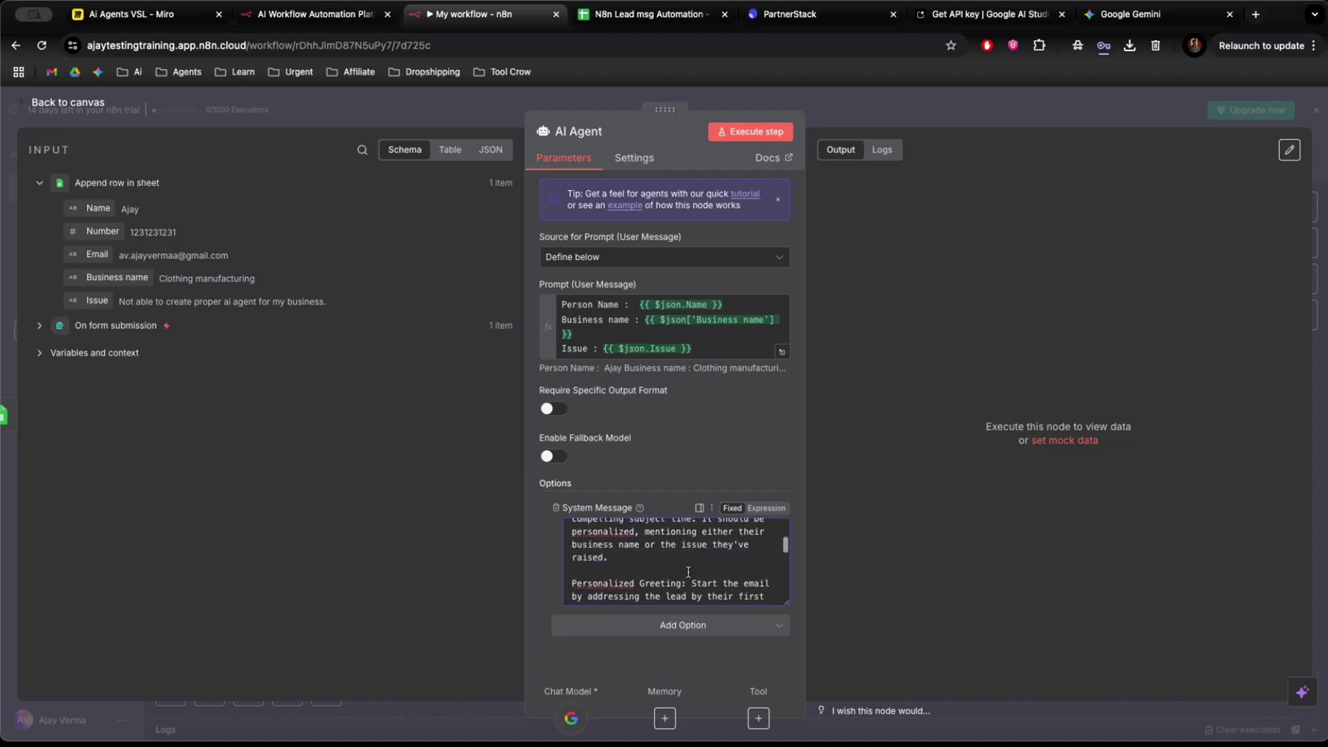
scroll(689, 572, "down", 1)
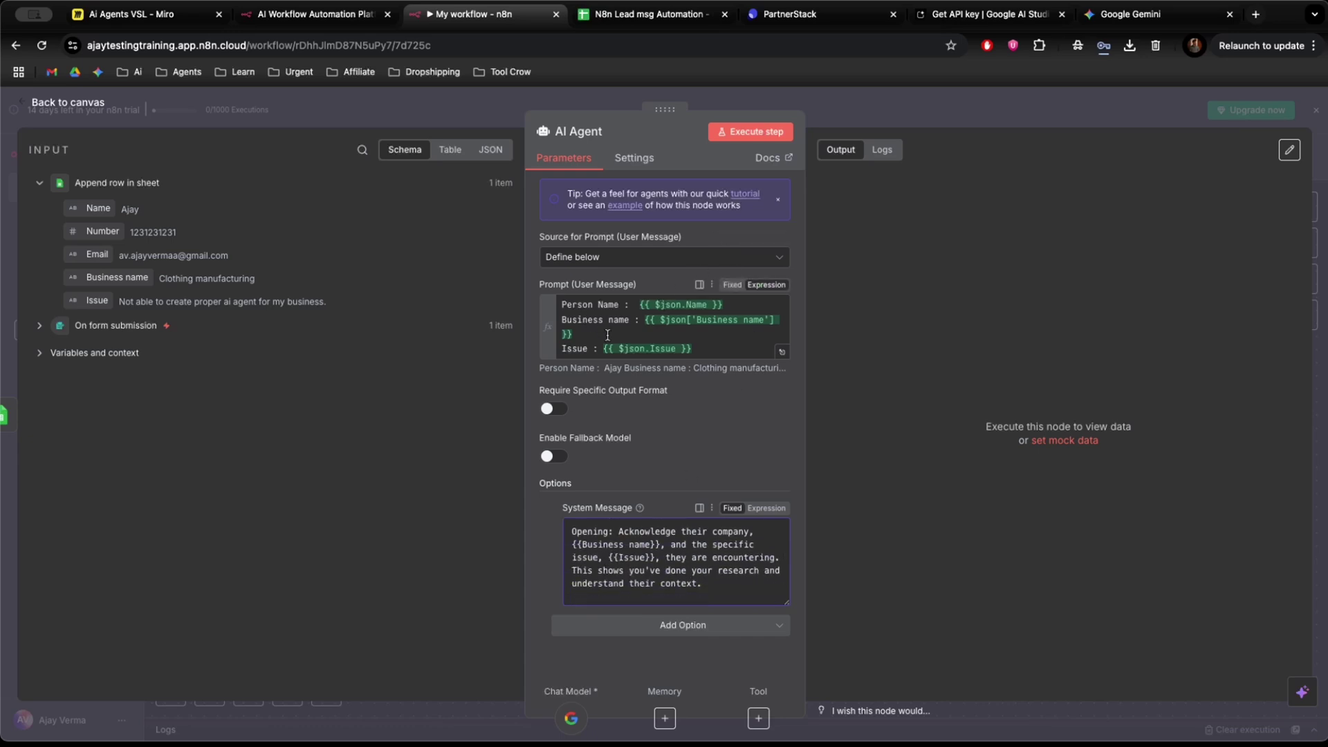
Run the AI Agent to generate a personalised lead email, then return to the canvas.
scroll(661, 551, "up", 2)
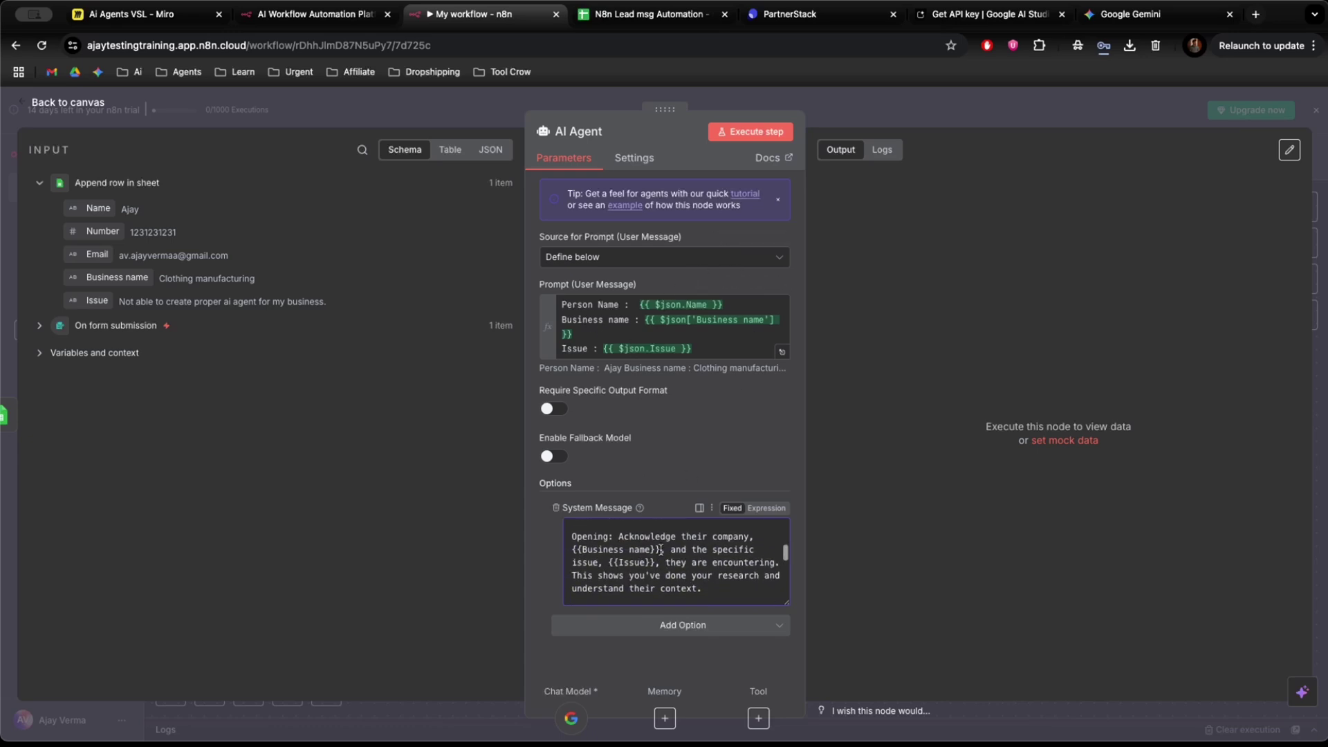
left_click(777, 133)
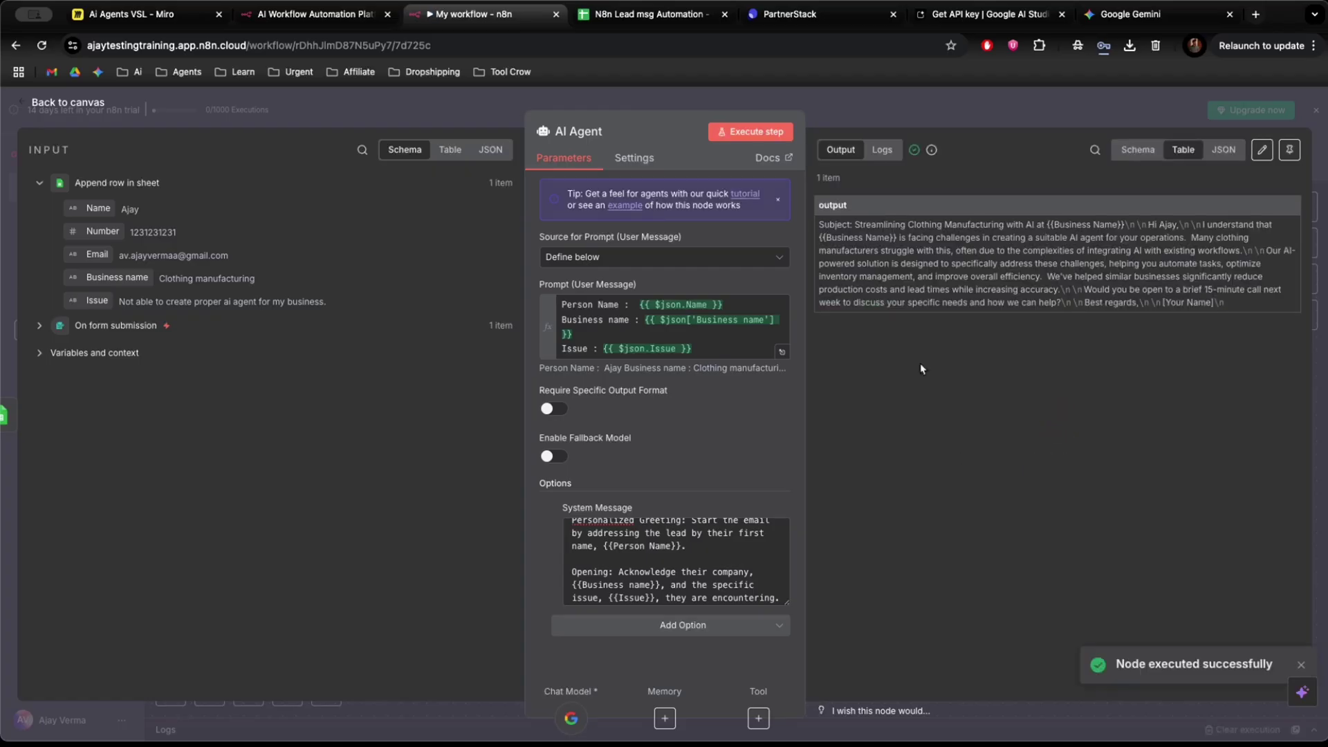
left_click(841, 110)
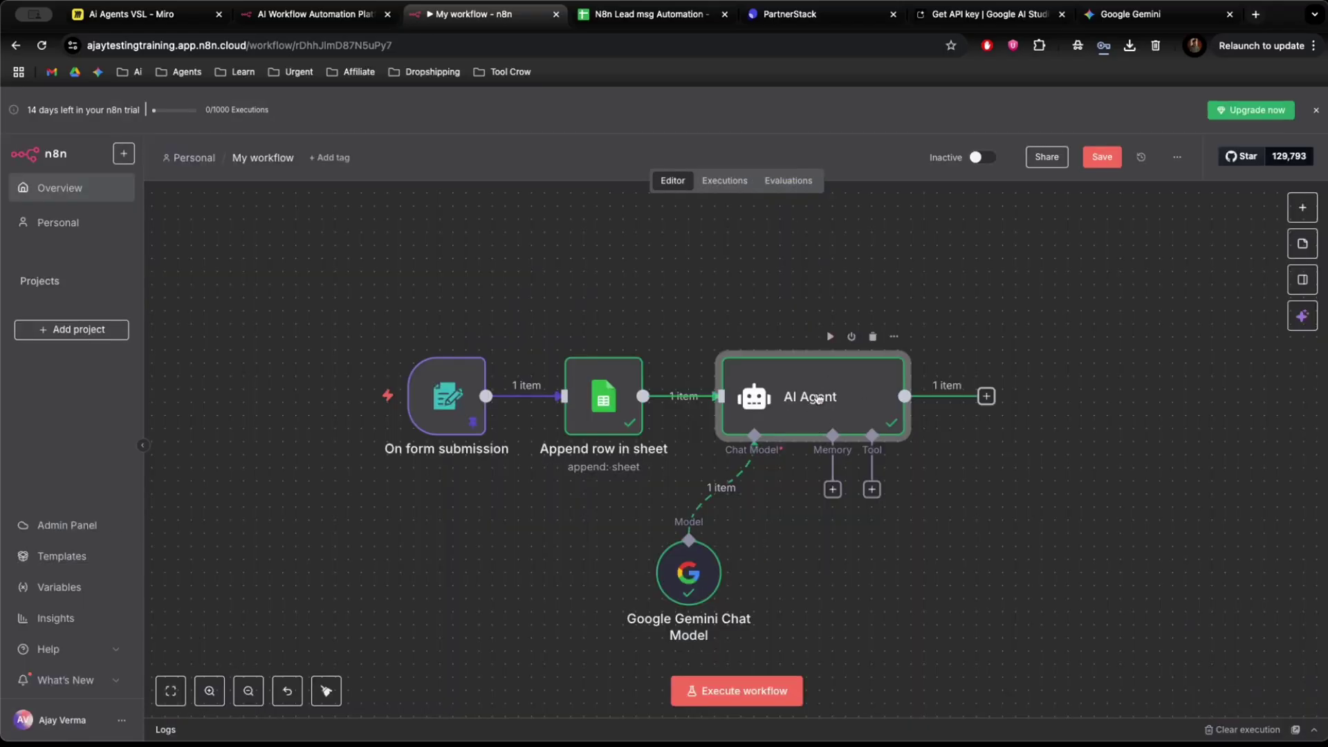
Add a Gmail 'Send a message' node after the AI Agent by searching 'Email'.
left_click(986, 397)
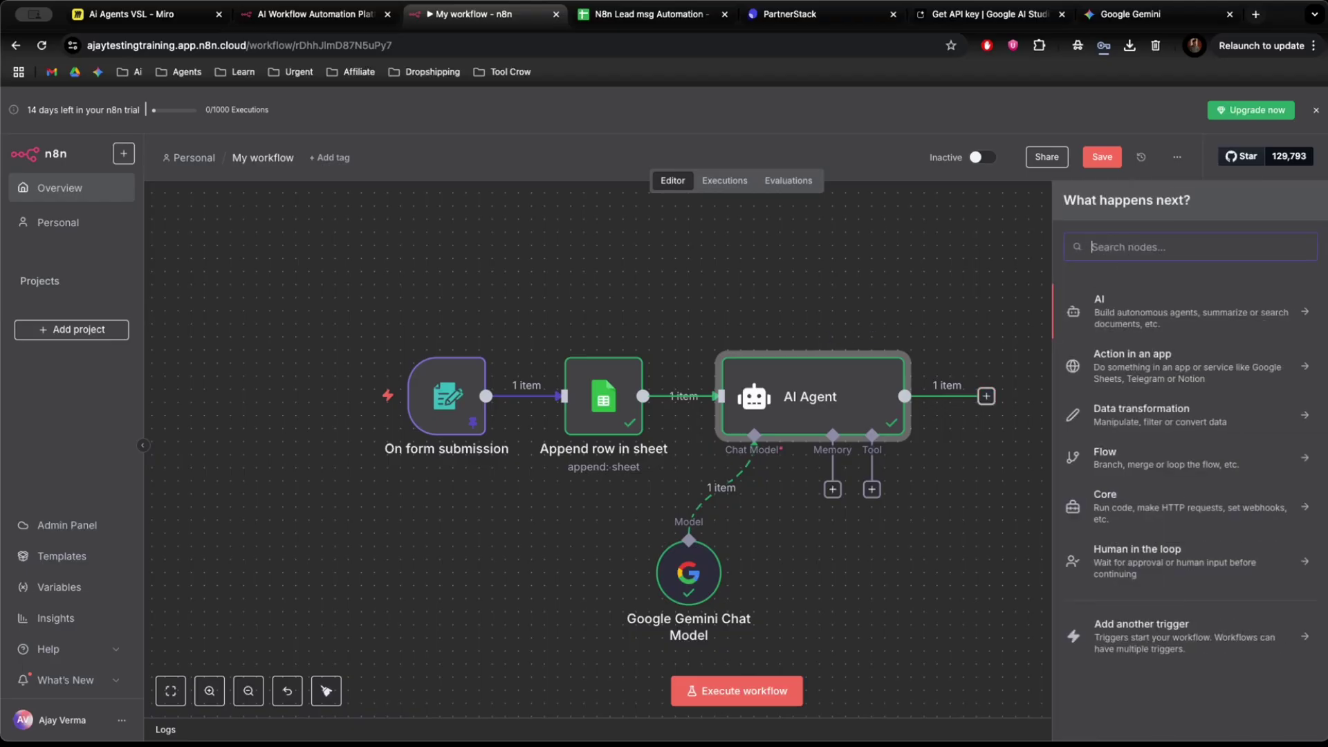
type("Email")
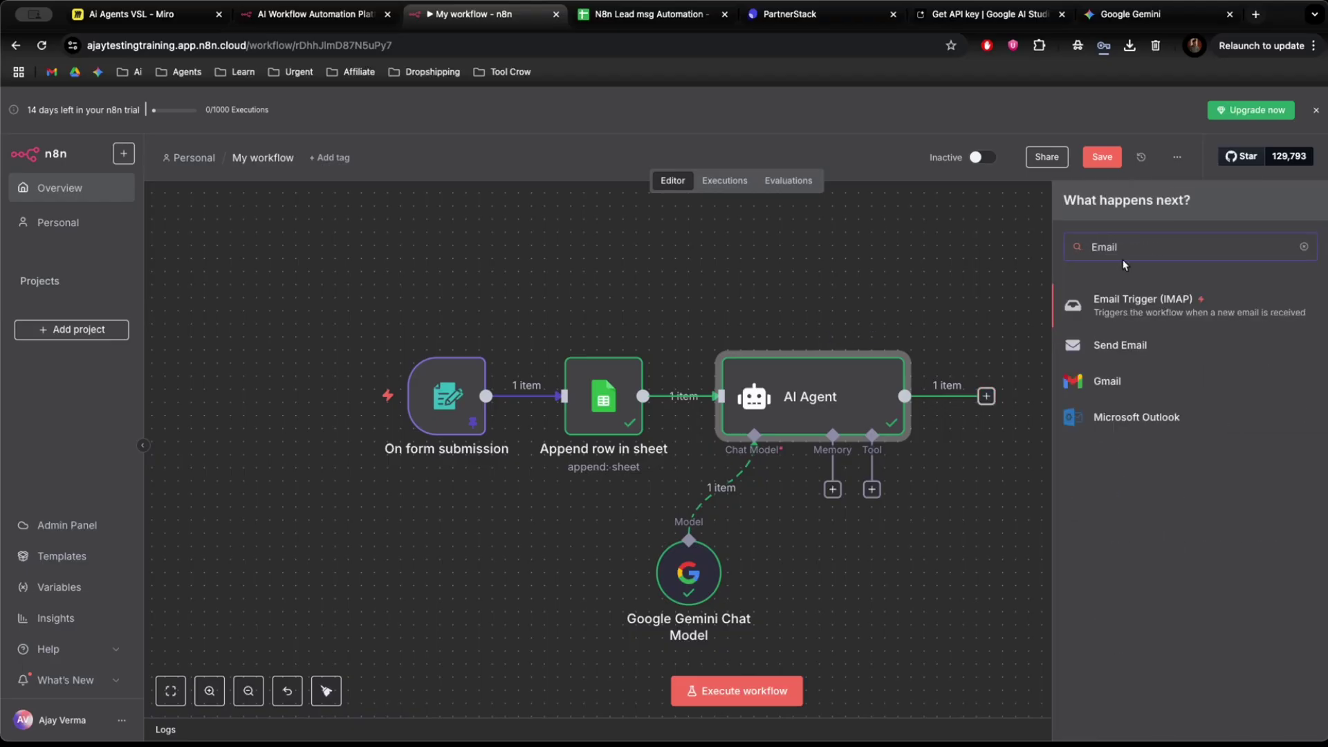
left_click(1110, 392)
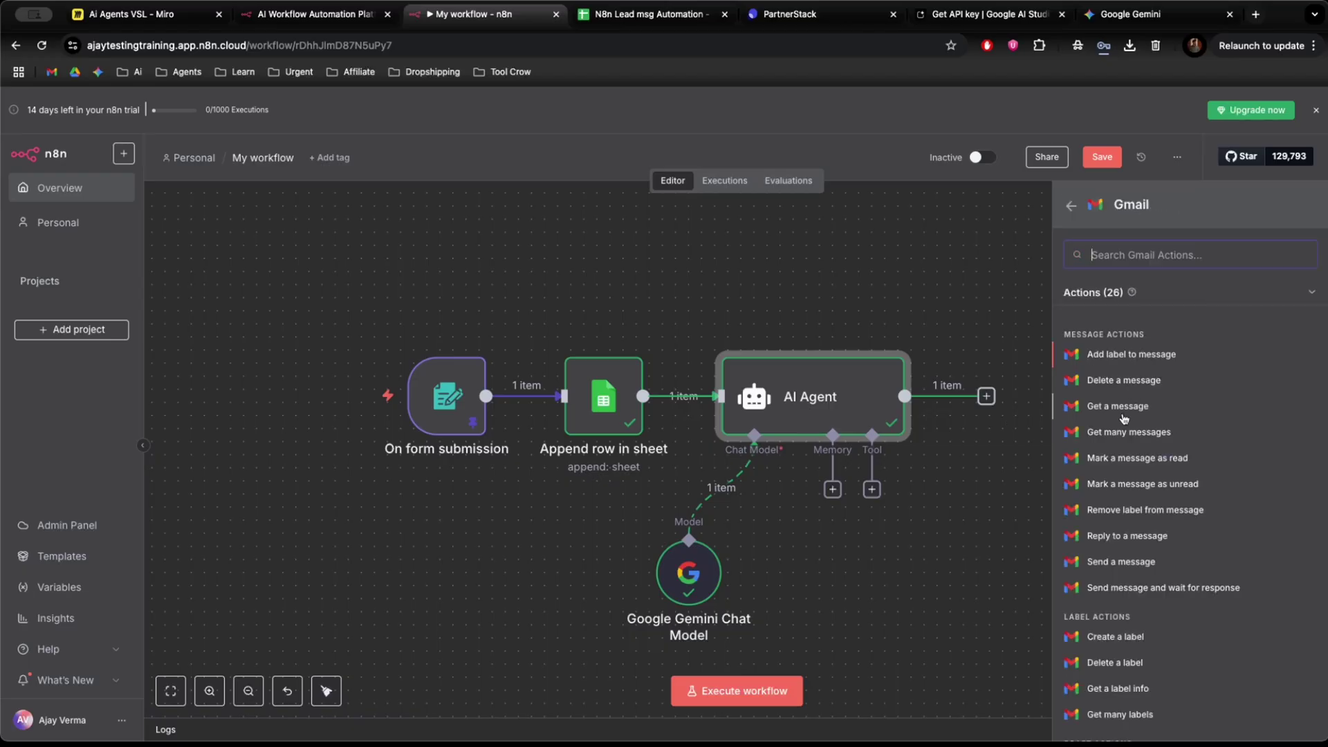
scroll(1116, 665, "down", 2)
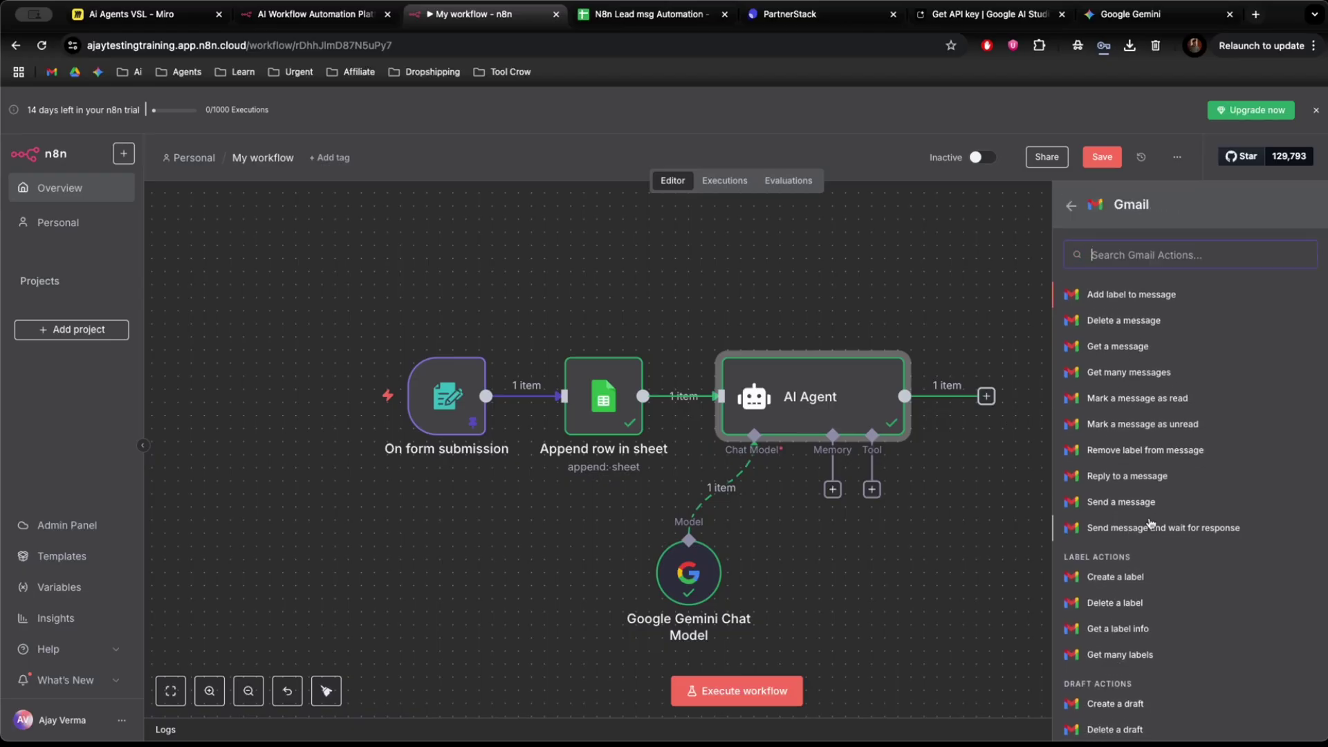
mouse_move(1160, 510)
left_mouse_down()
mouse_move(945, 510)
mouse_move(906, 493)
left_mouse_up()
left_click(630, 202)
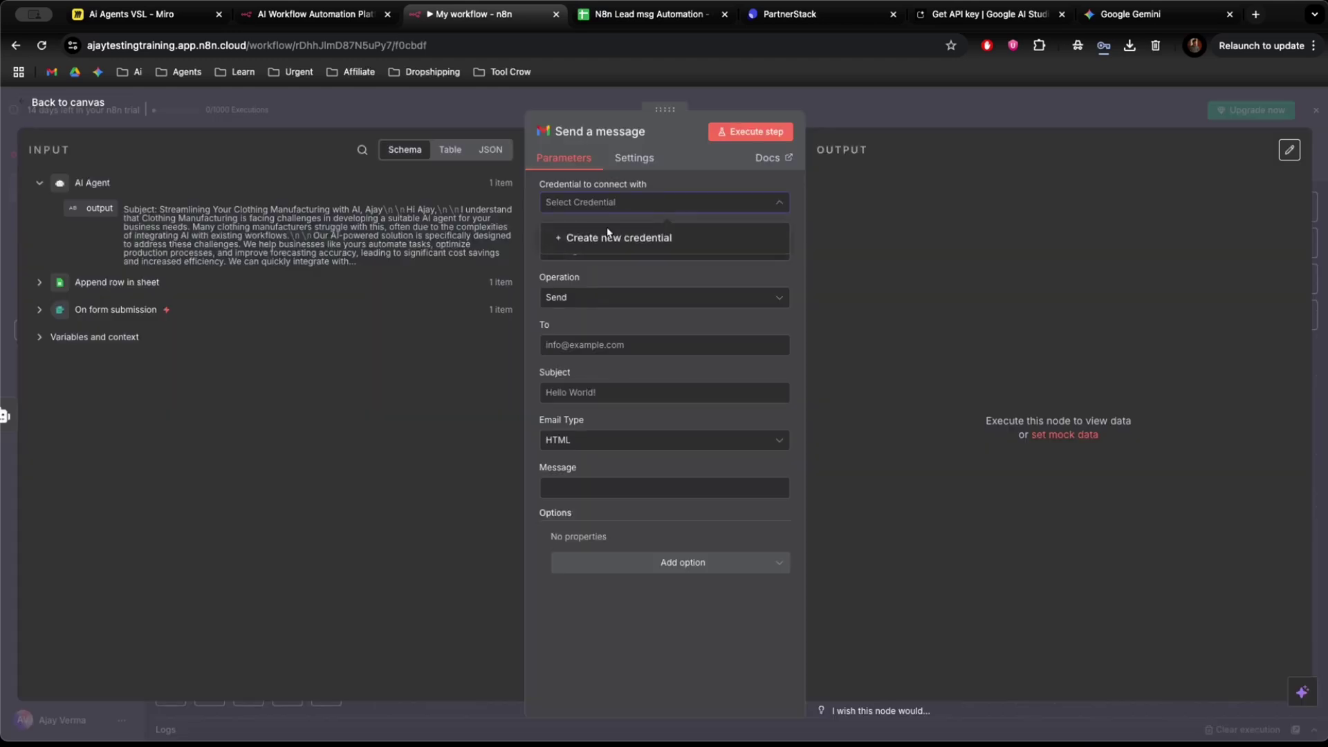
Create a new Gmail credential by signing in with Google and granting all requested permissions.
left_click(605, 239)
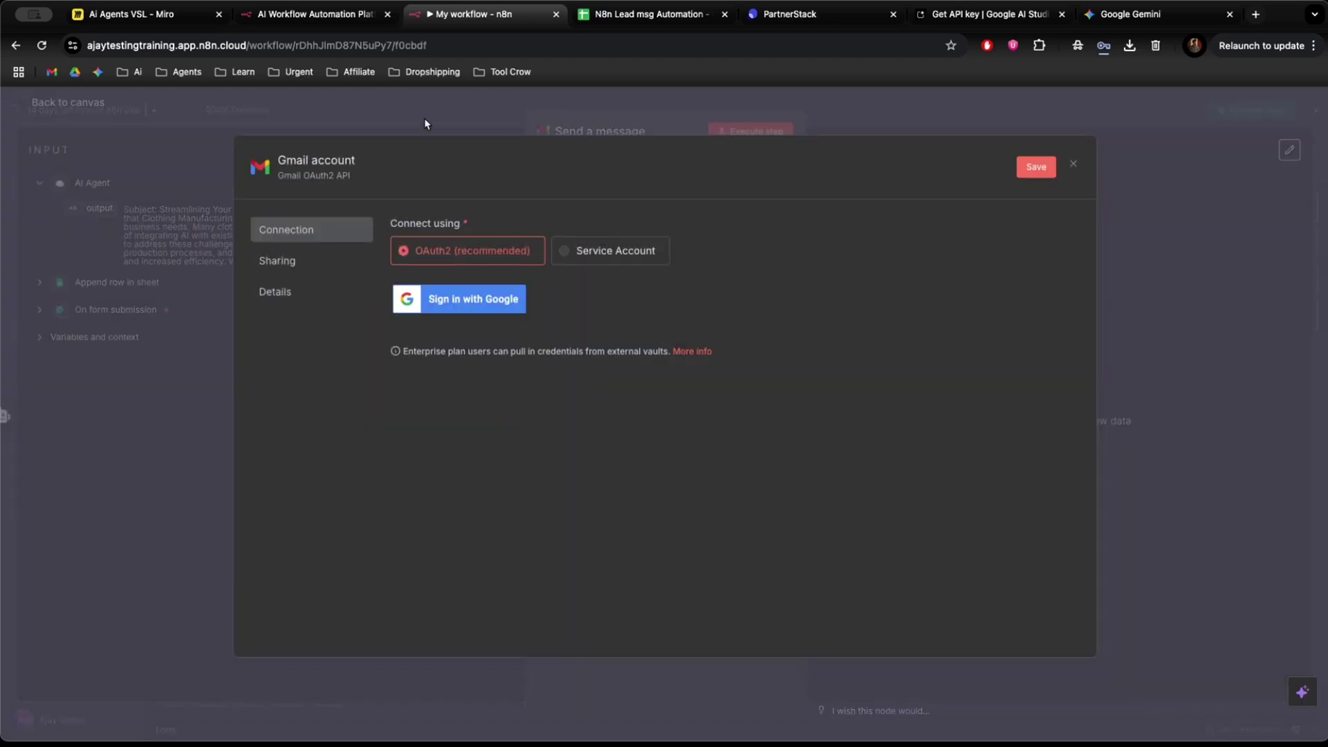
left_click(456, 305)
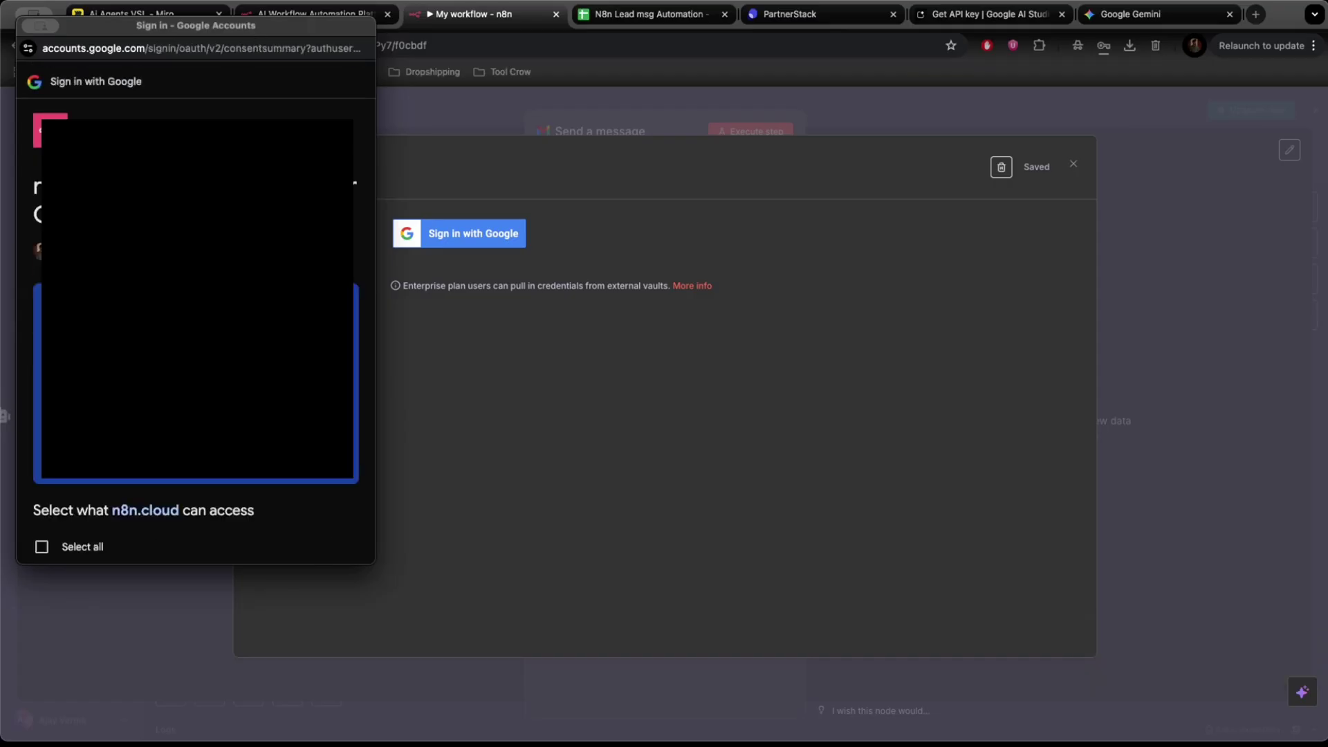
scroll(193, 345, "down", 3)
left_click(42, 327)
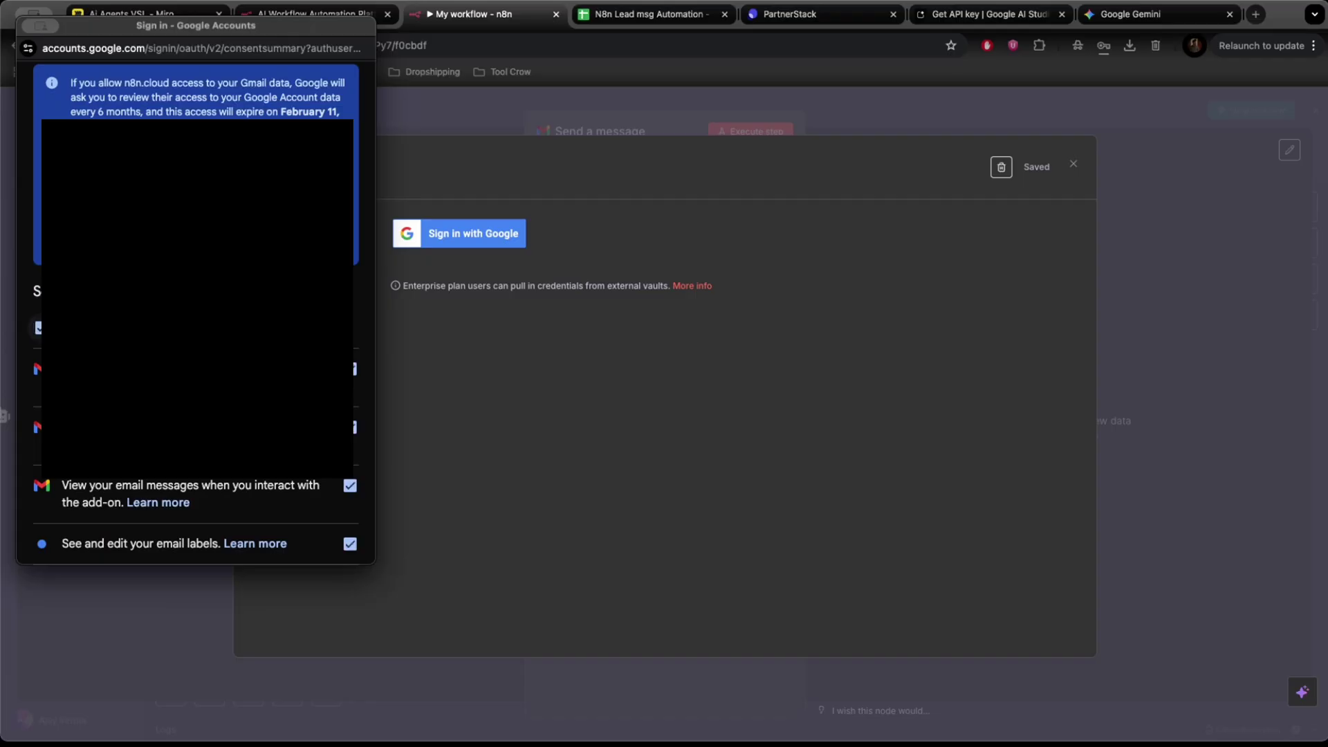
scroll(272, 490, "down", 3)
scroll(272, 490, "down", 5)
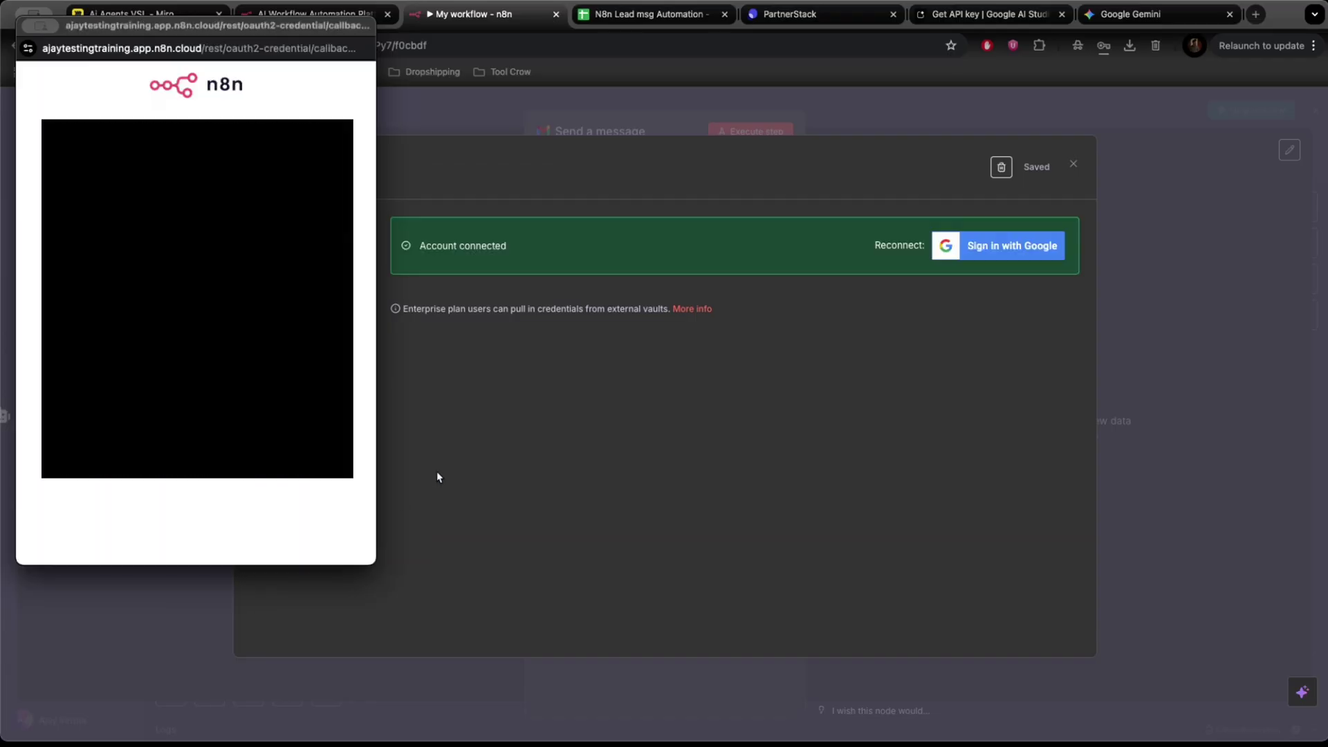
left_click_drag(158, 29, 680, 135)
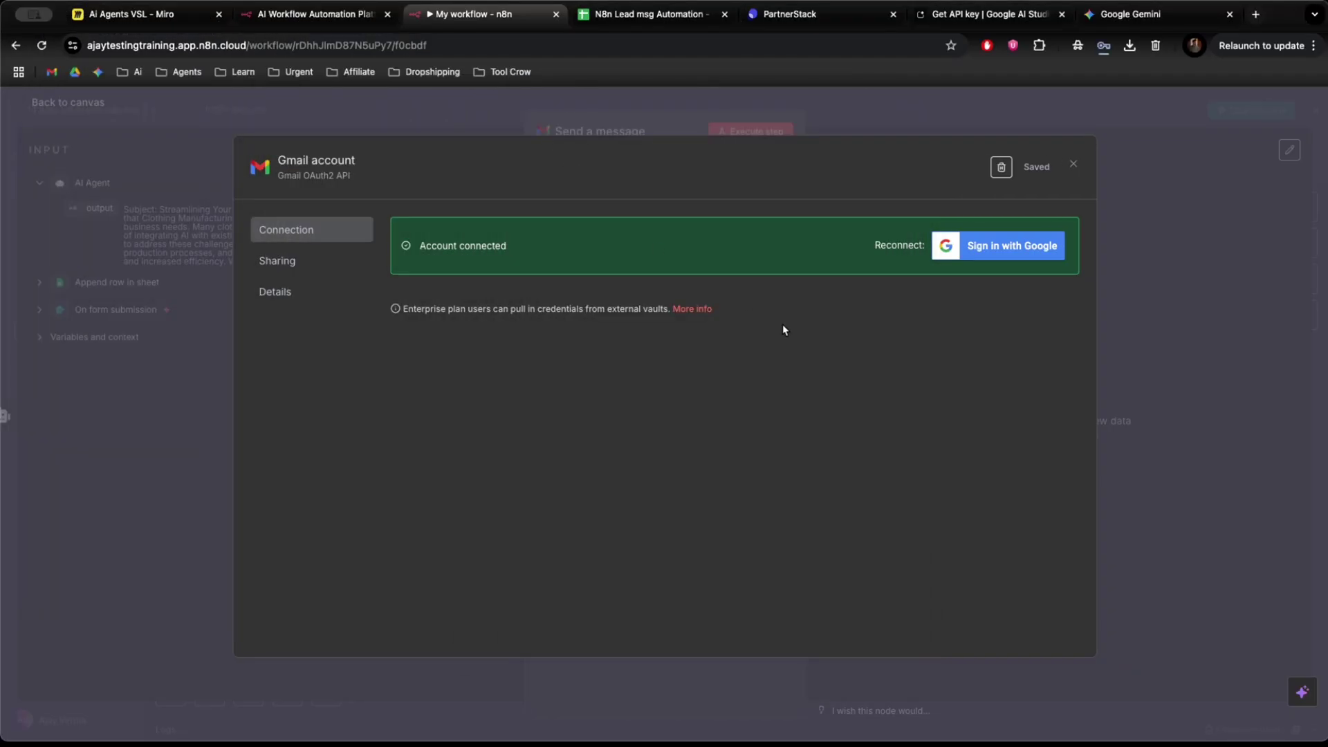
left_click(1074, 167)
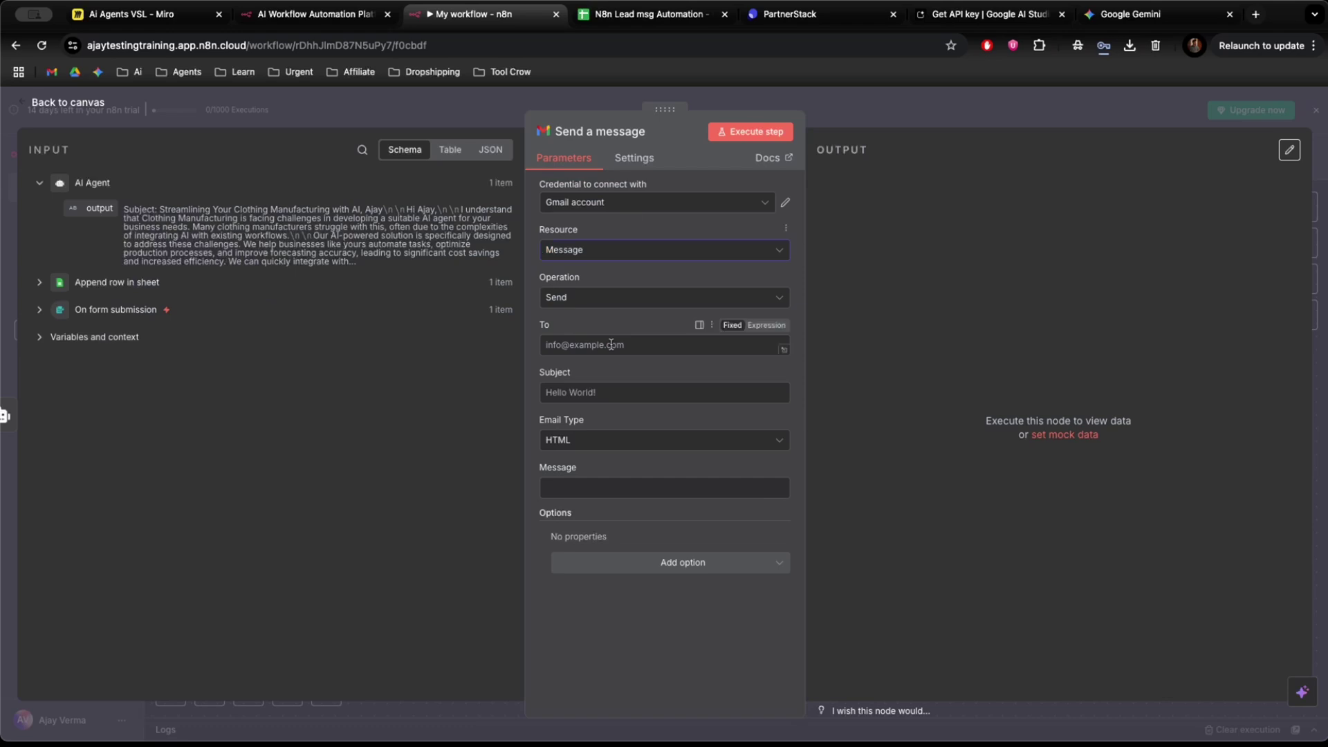
Map the form's Email to the recipient and the AI Agent output to the message body.
left_click(40, 311)
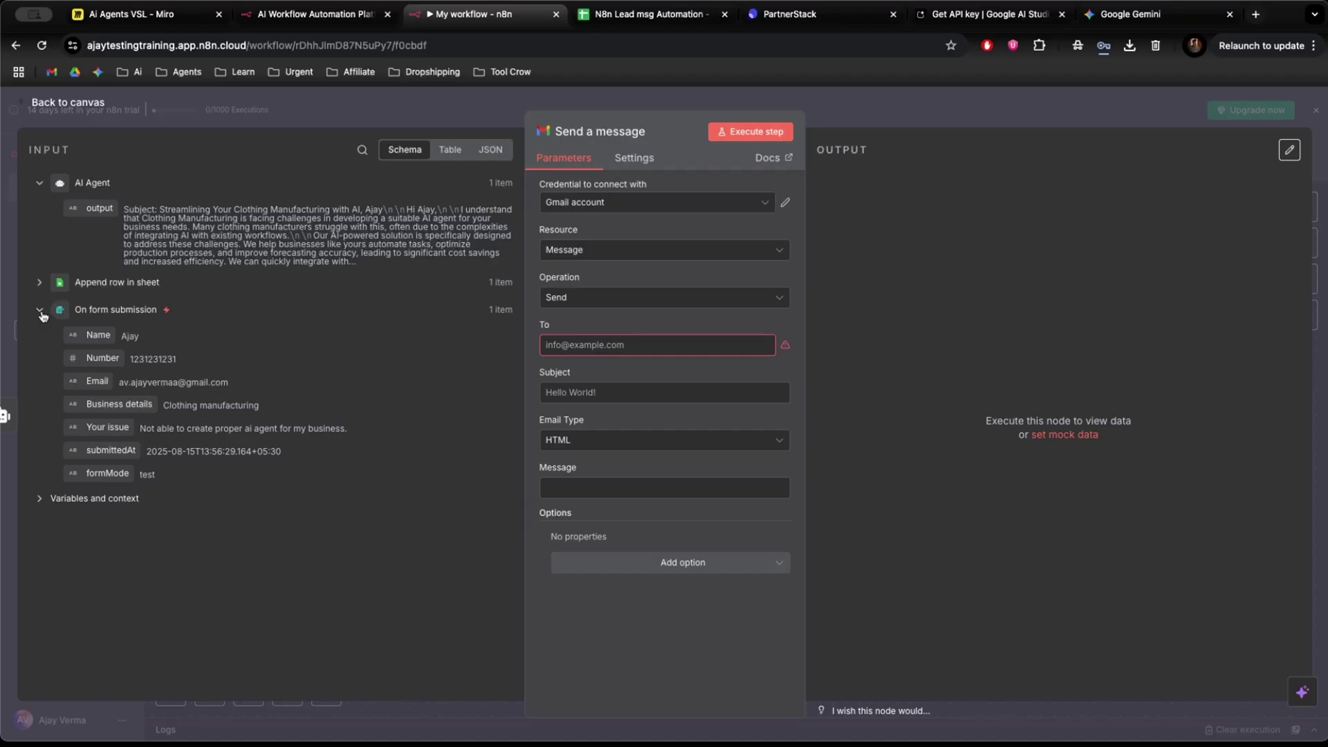
left_click_drag(96, 381, 657, 344)
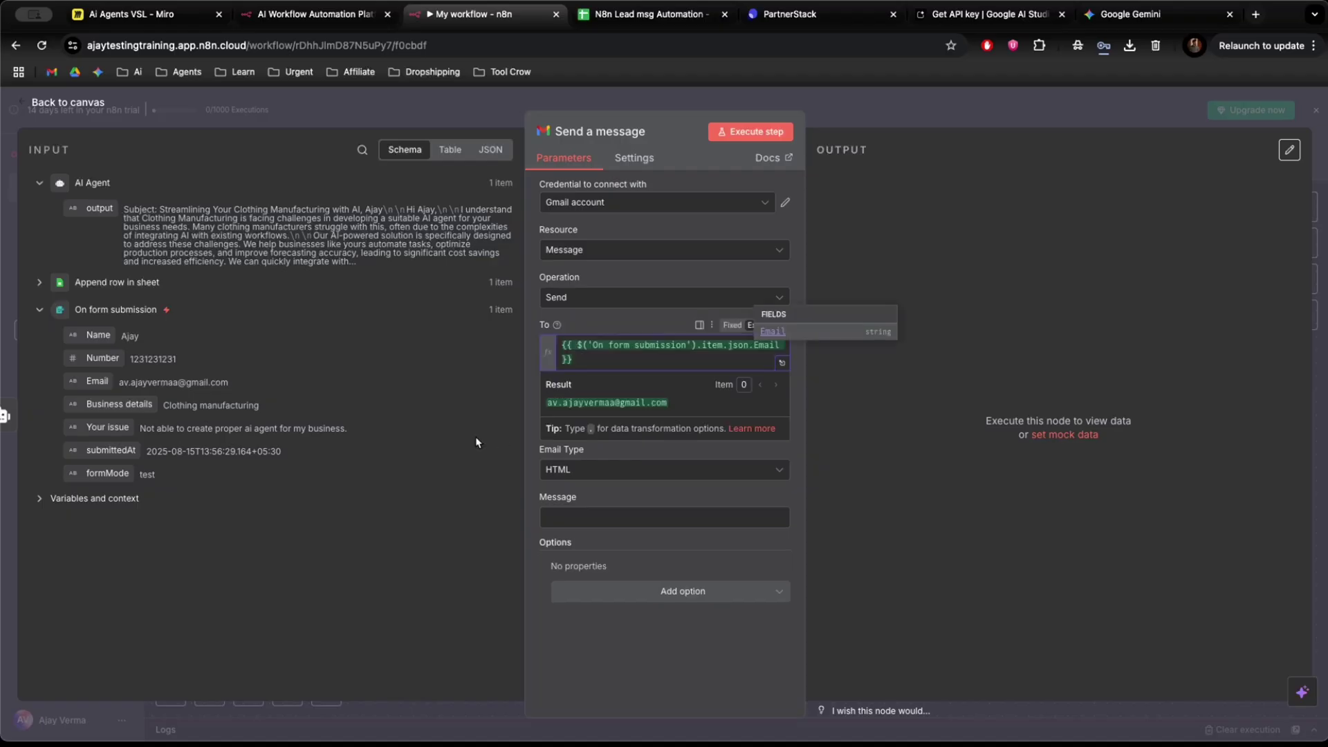
left_click(476, 443)
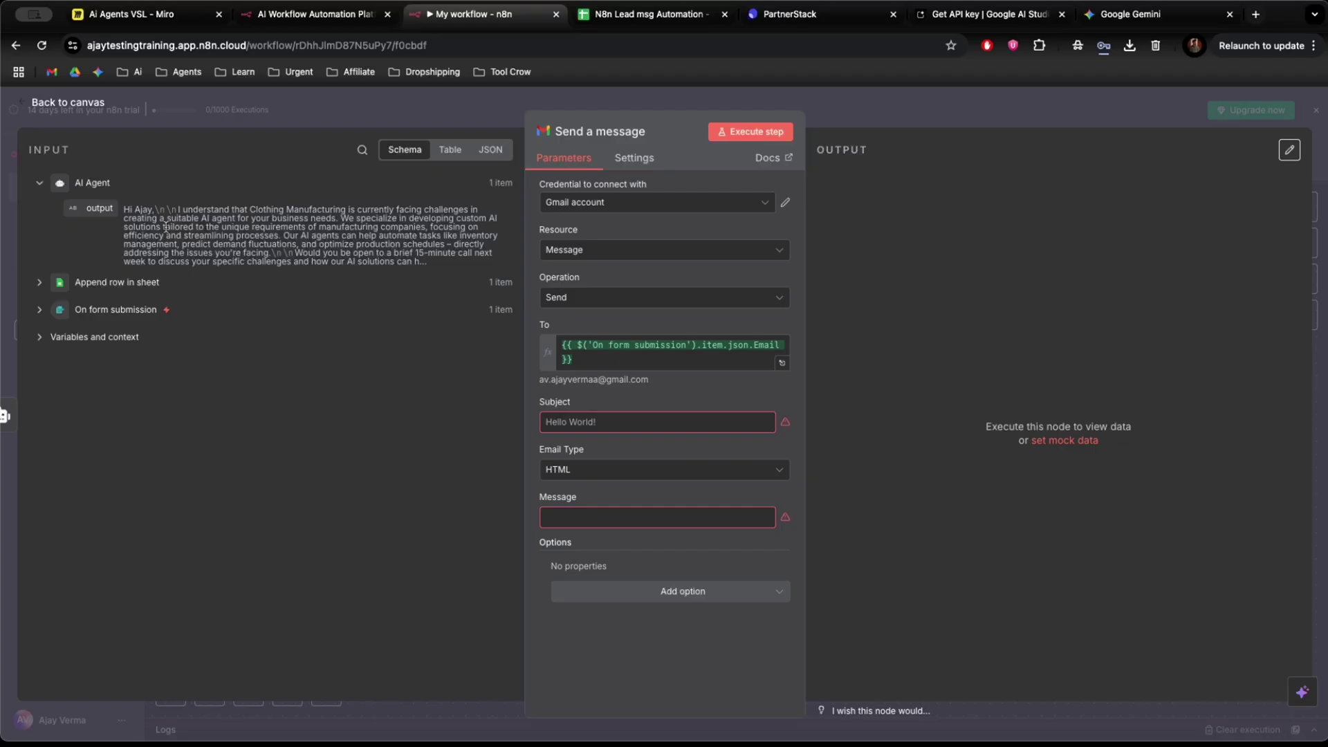
left_click_drag(166, 228, 657, 517)
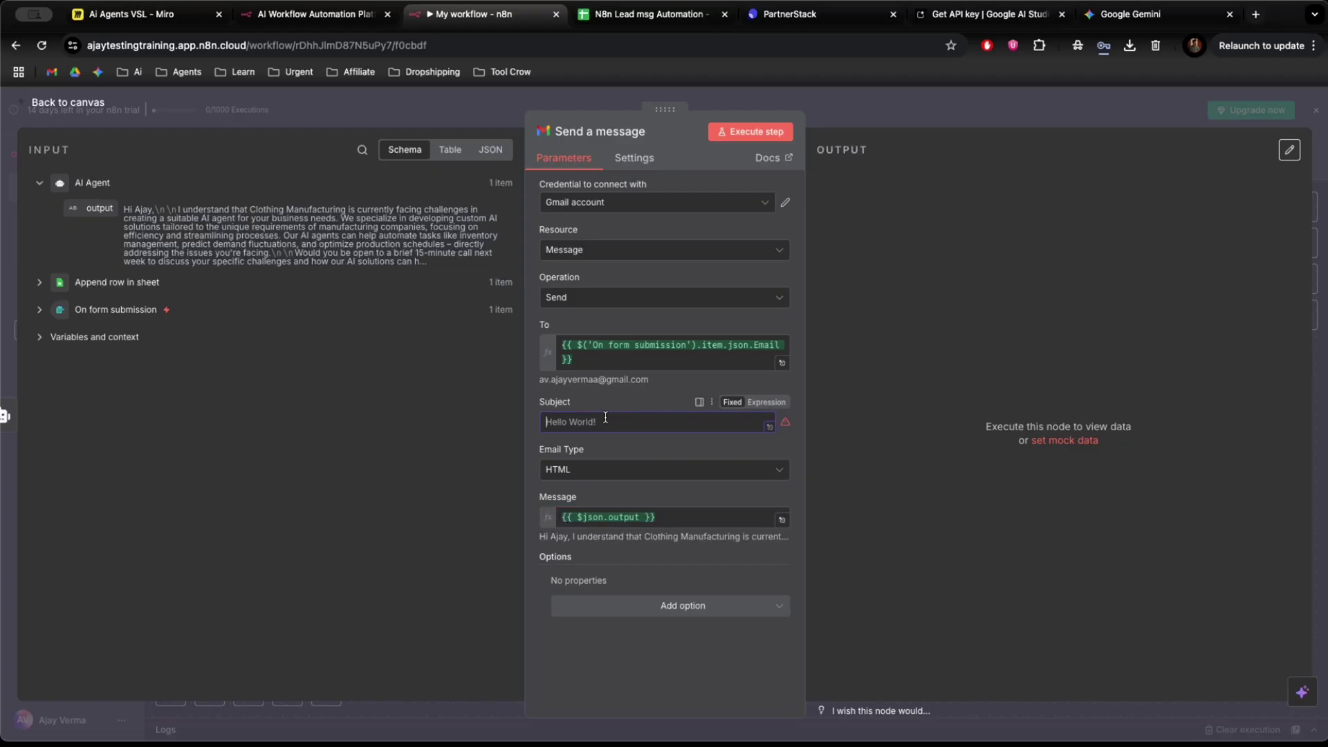
Set the subject to 'Thank You for showing the interest' plus the lead's Name, and send a test email.
type("Thank")
type("Thna")
key("BackSpace")
key("BackSpace")
key("BackSpace")
key("BackSpace")
type("Y")
type("our")
type(" fo")
type("r the ")
type("in")
type("te")
type("rest")
left_click(39, 310)
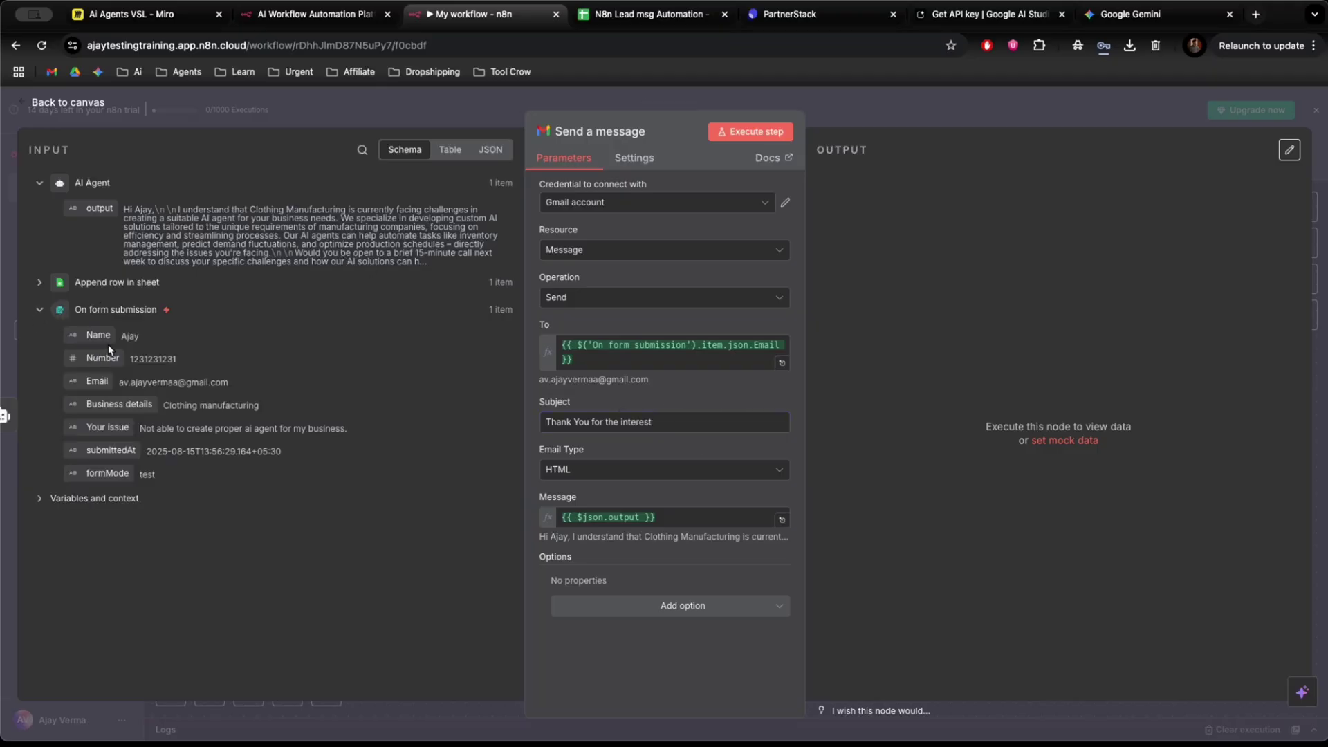
left_click_drag(109, 349, 676, 422)
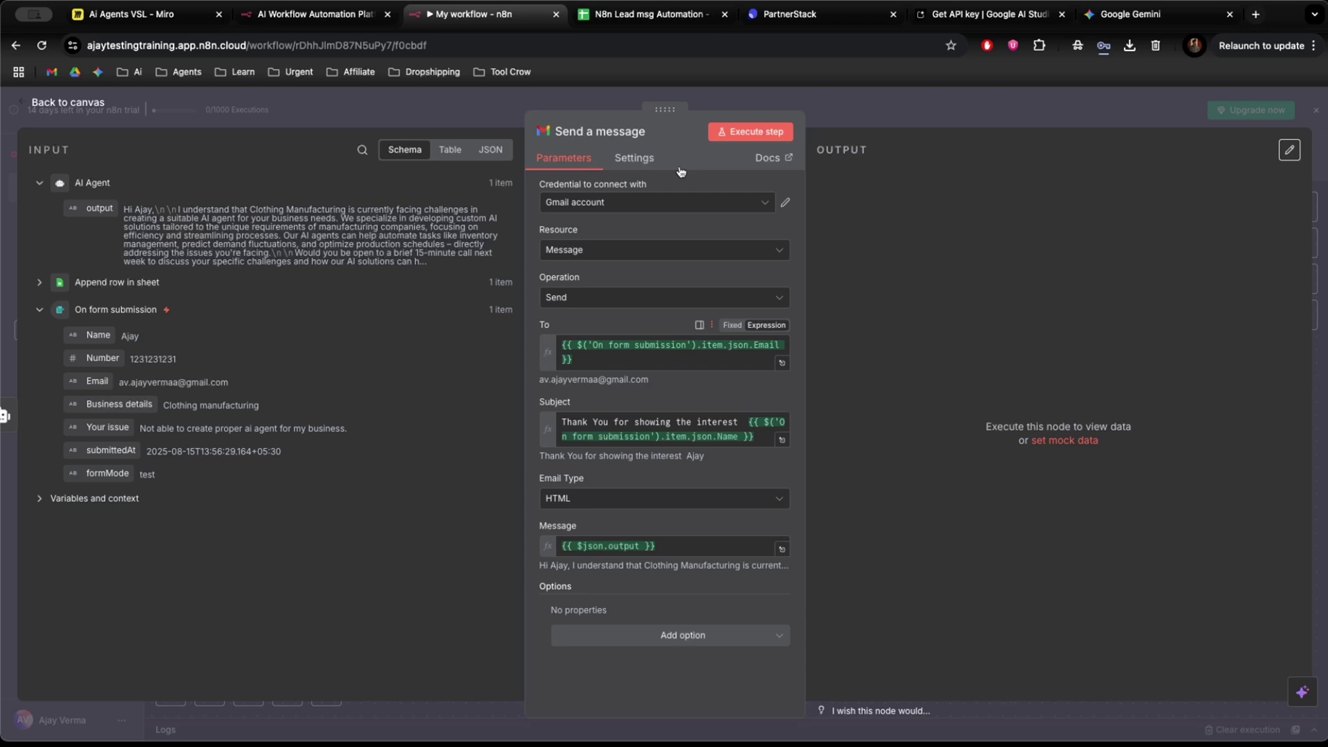
left_click(757, 143)
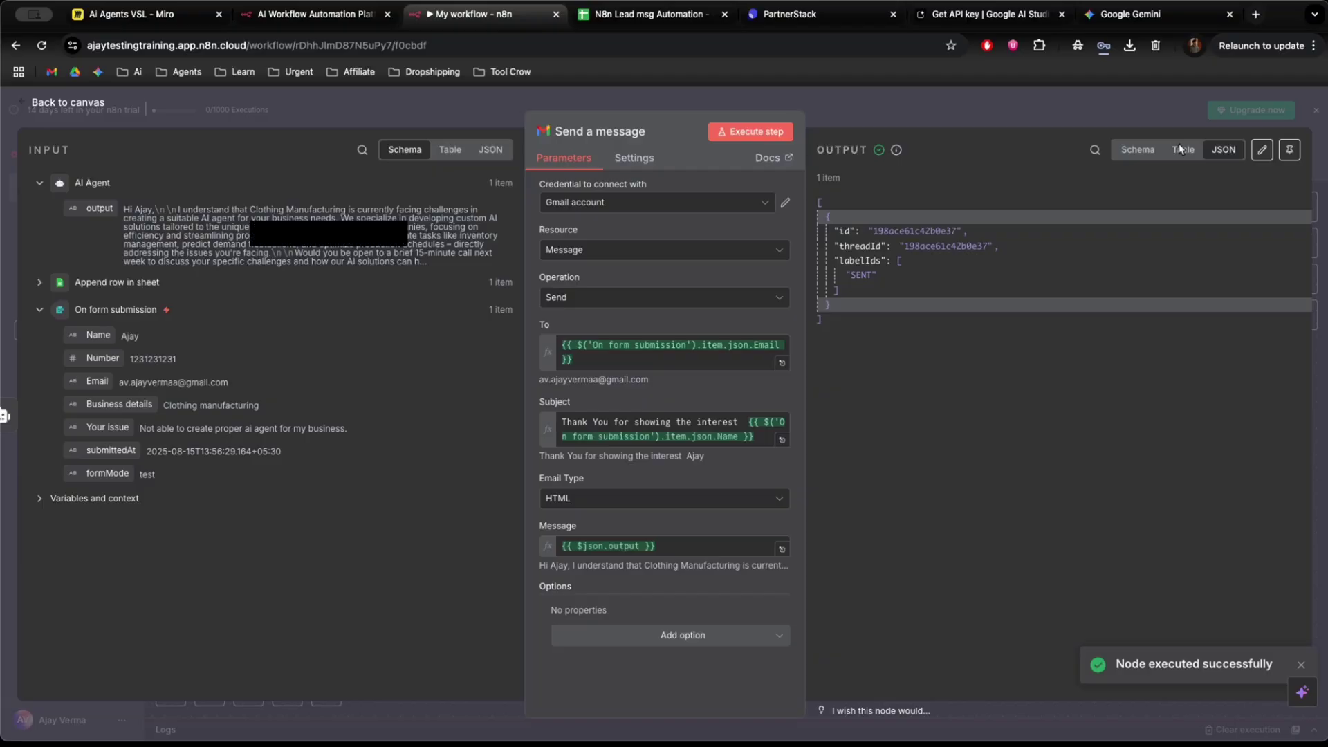
key("super+grave")
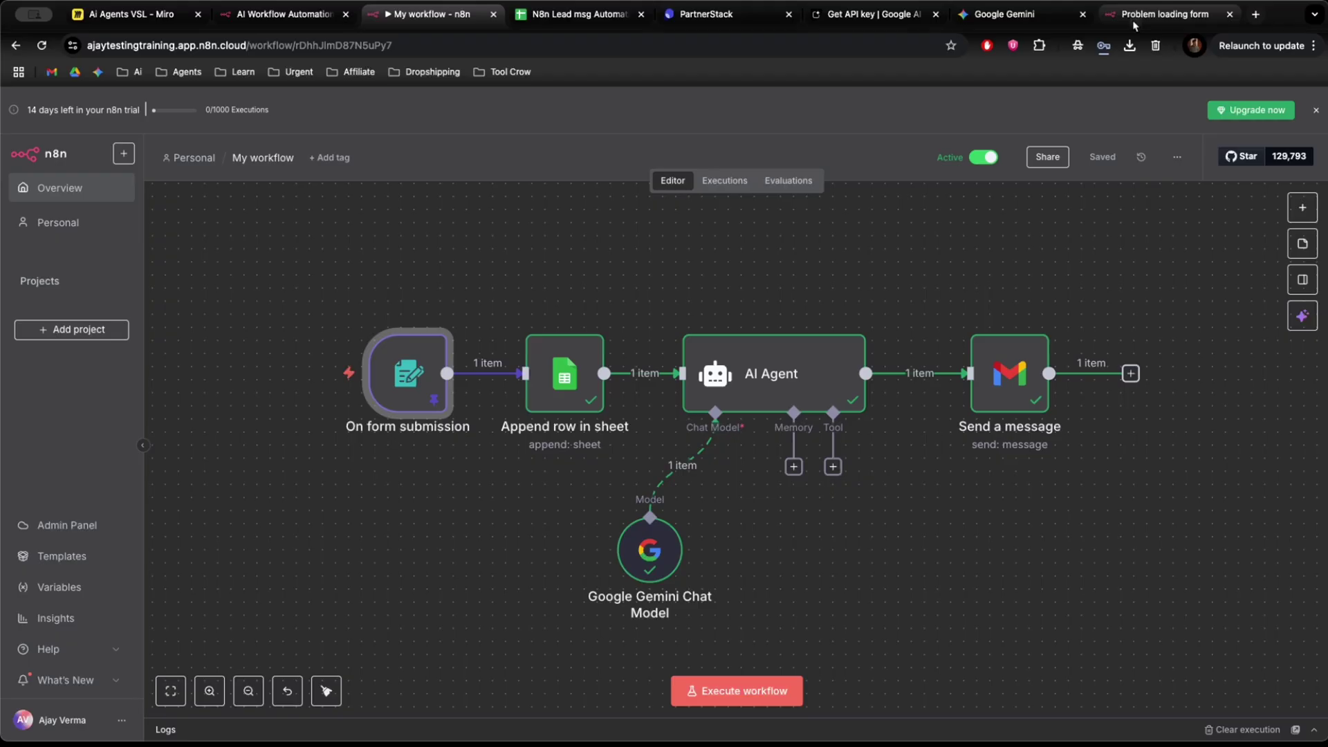
Scroll the canvas left to review the completed form-to-Gmail workflow.
scroll(805, 238, "left", 2)
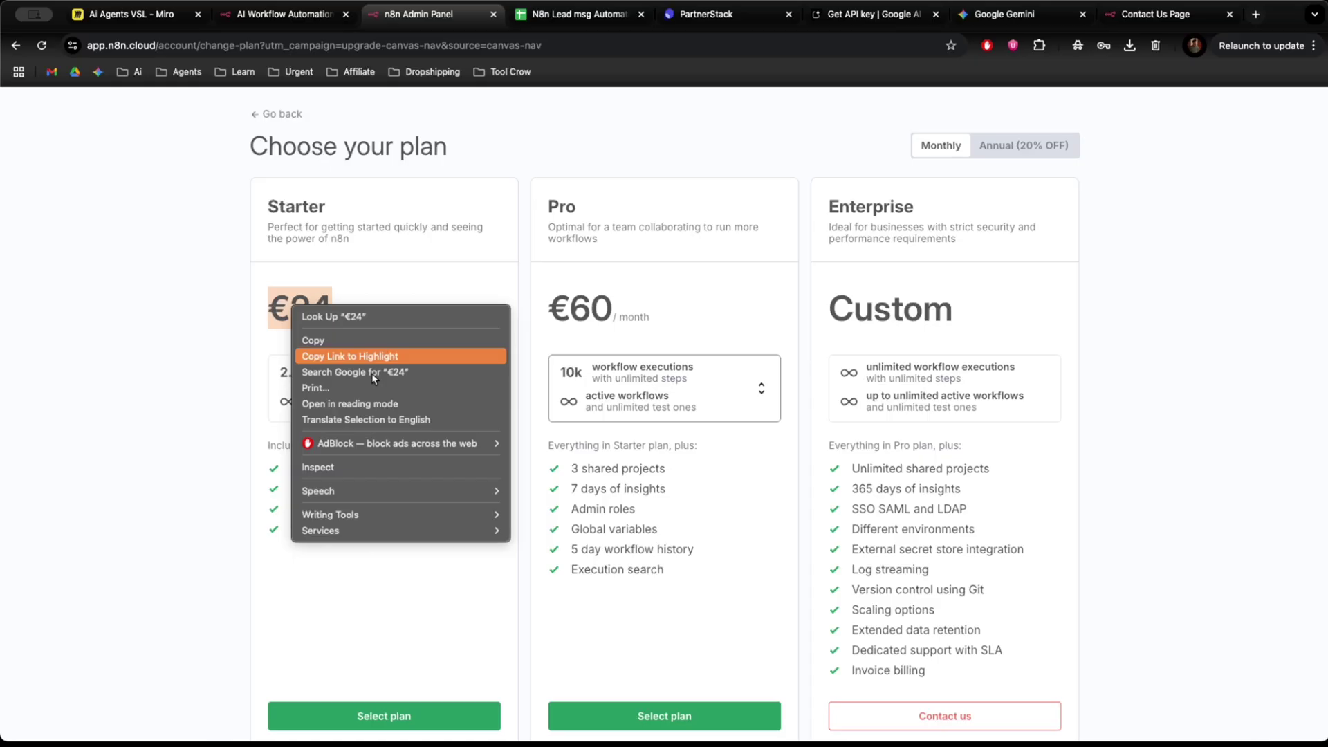
Compare the €24 Starter and €60 Pro plan prices on the pricing page.
key("Escape")
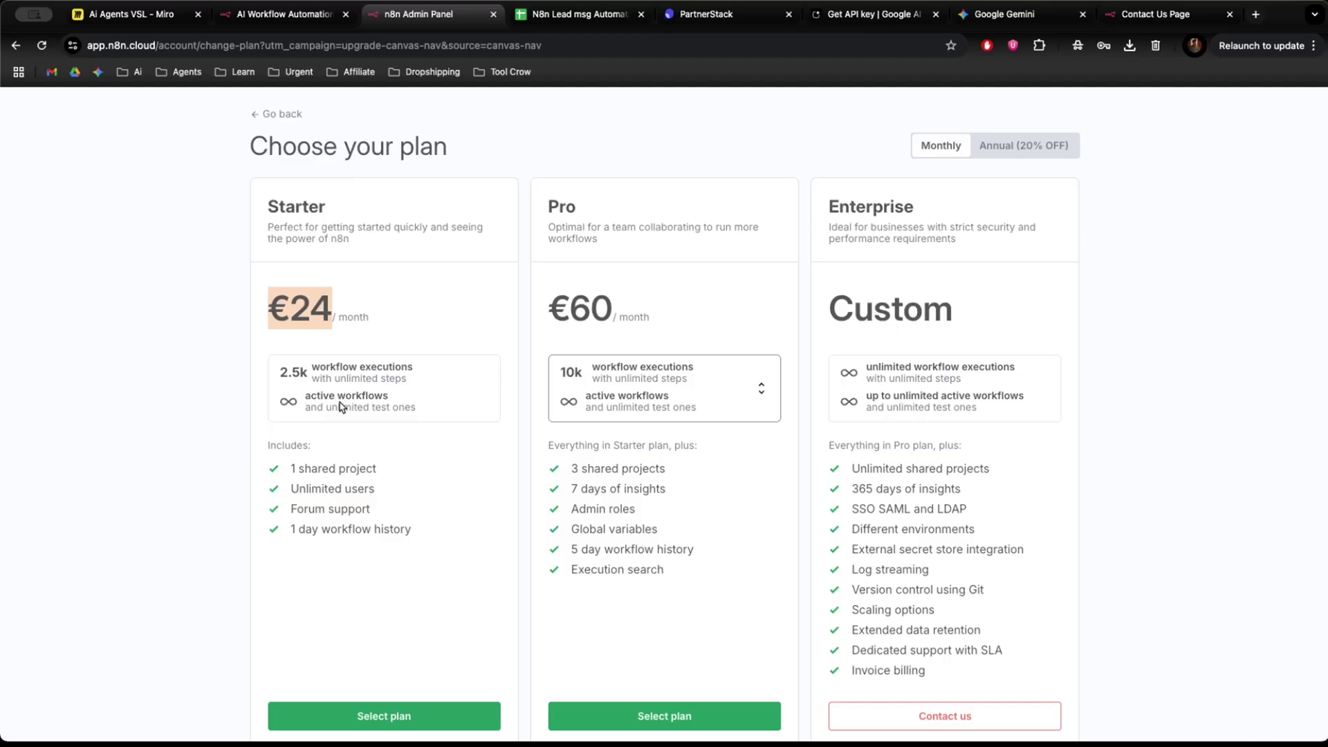
left_click(680, 310)
scroll(680, 310, "up", 1)
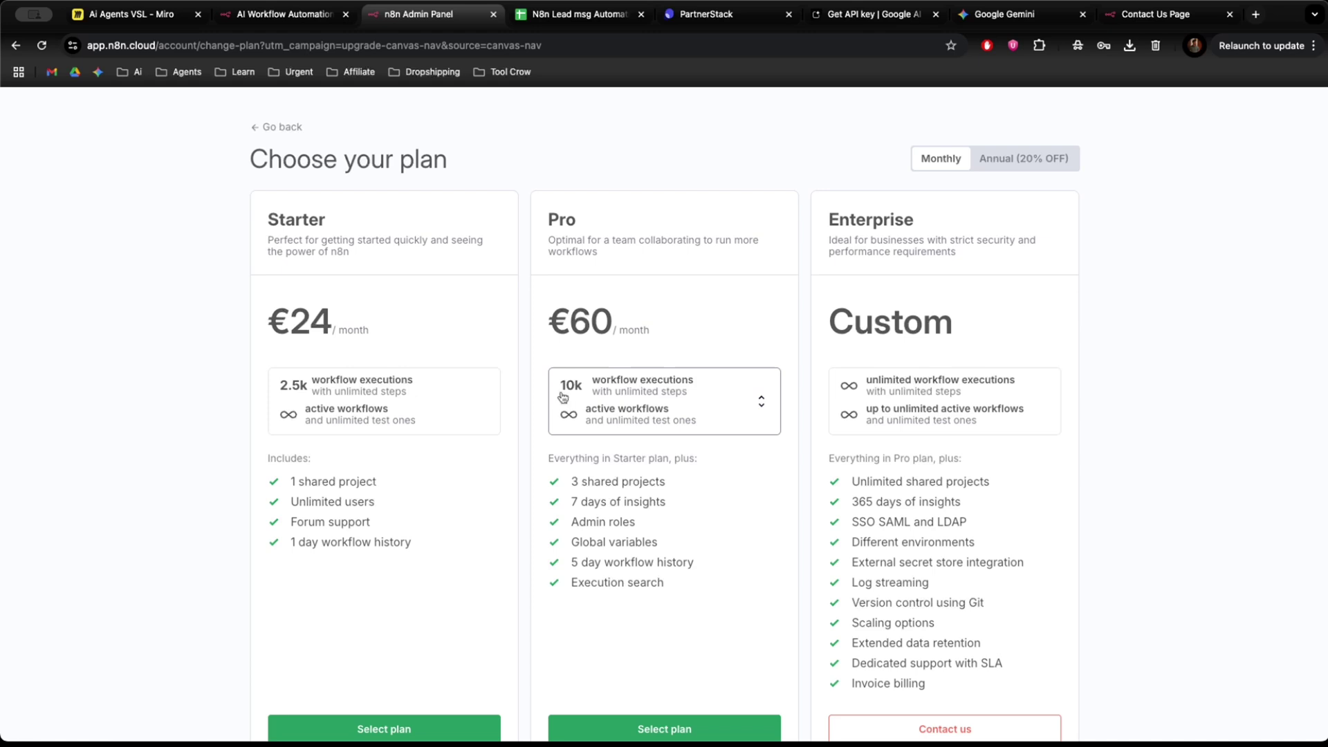
double_click(554, 323)
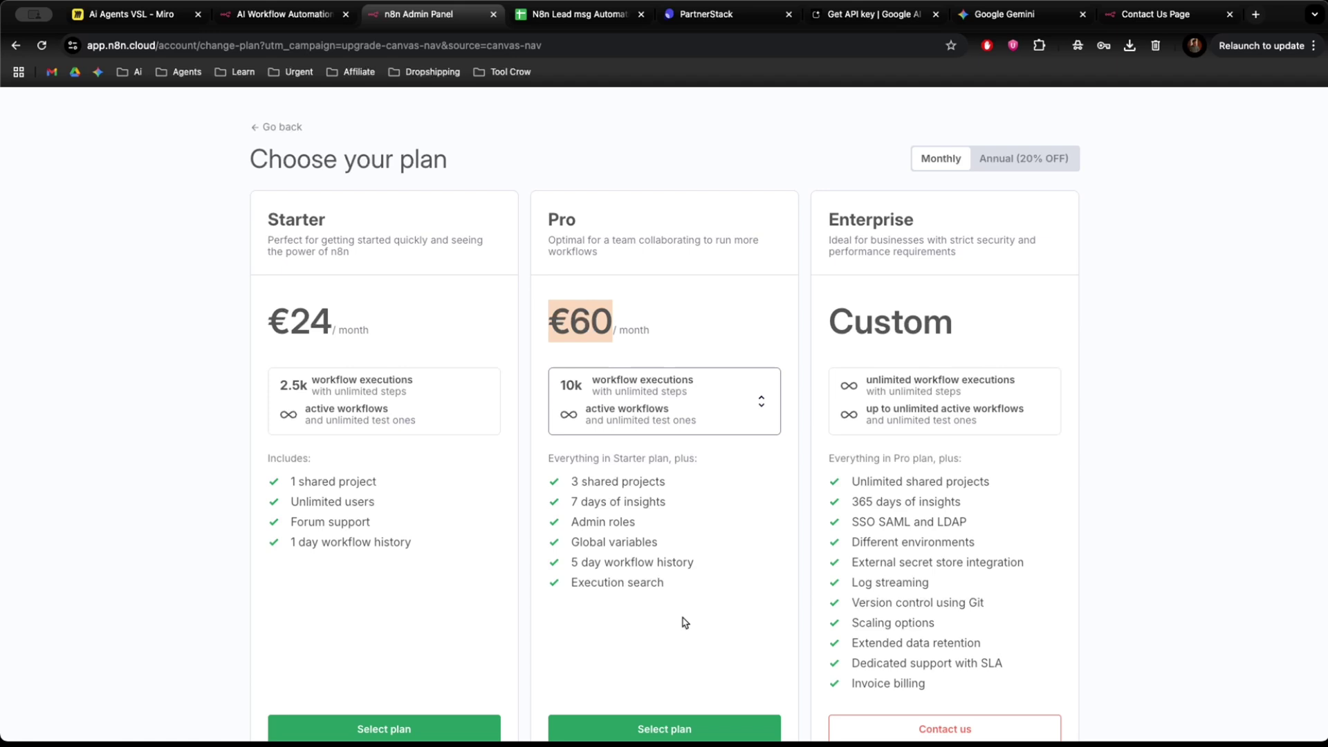
Open a new browser tab and search for 'hostin'.
left_click(634, 165)
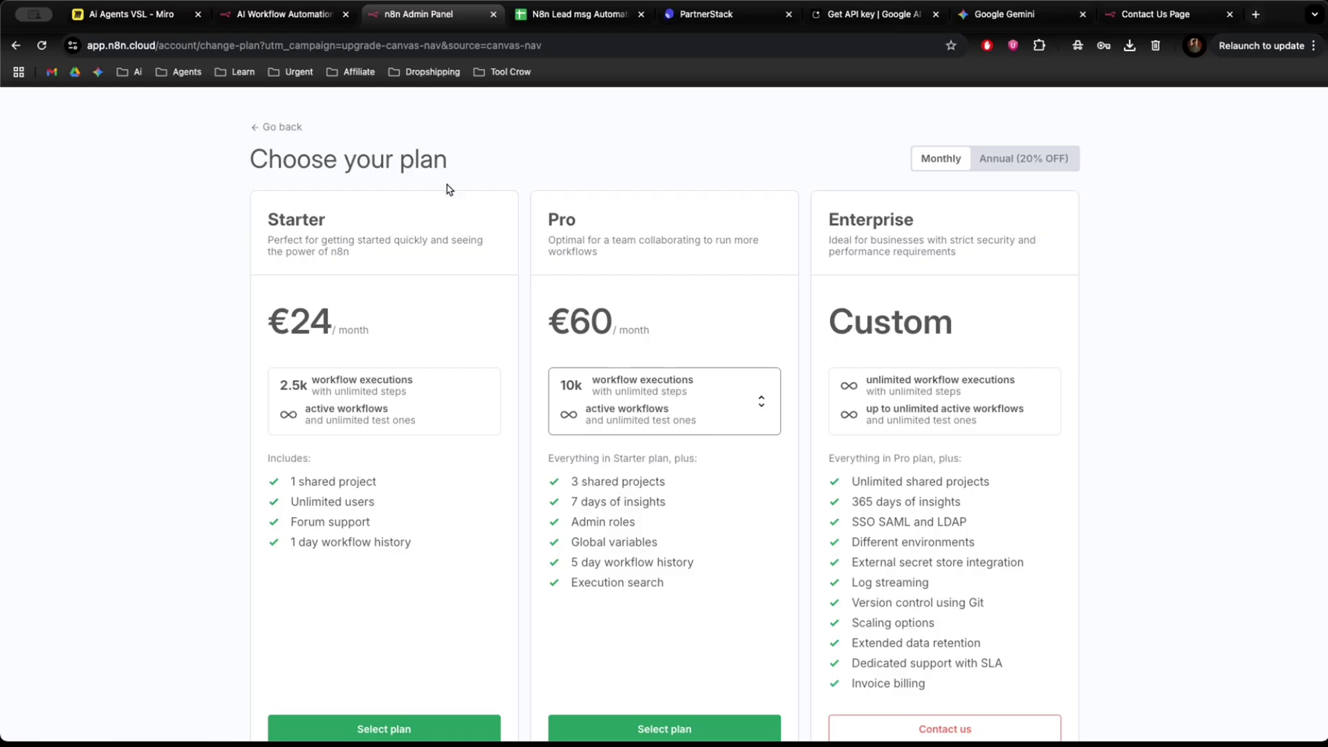
left_click(1256, 14)
type("hostin")
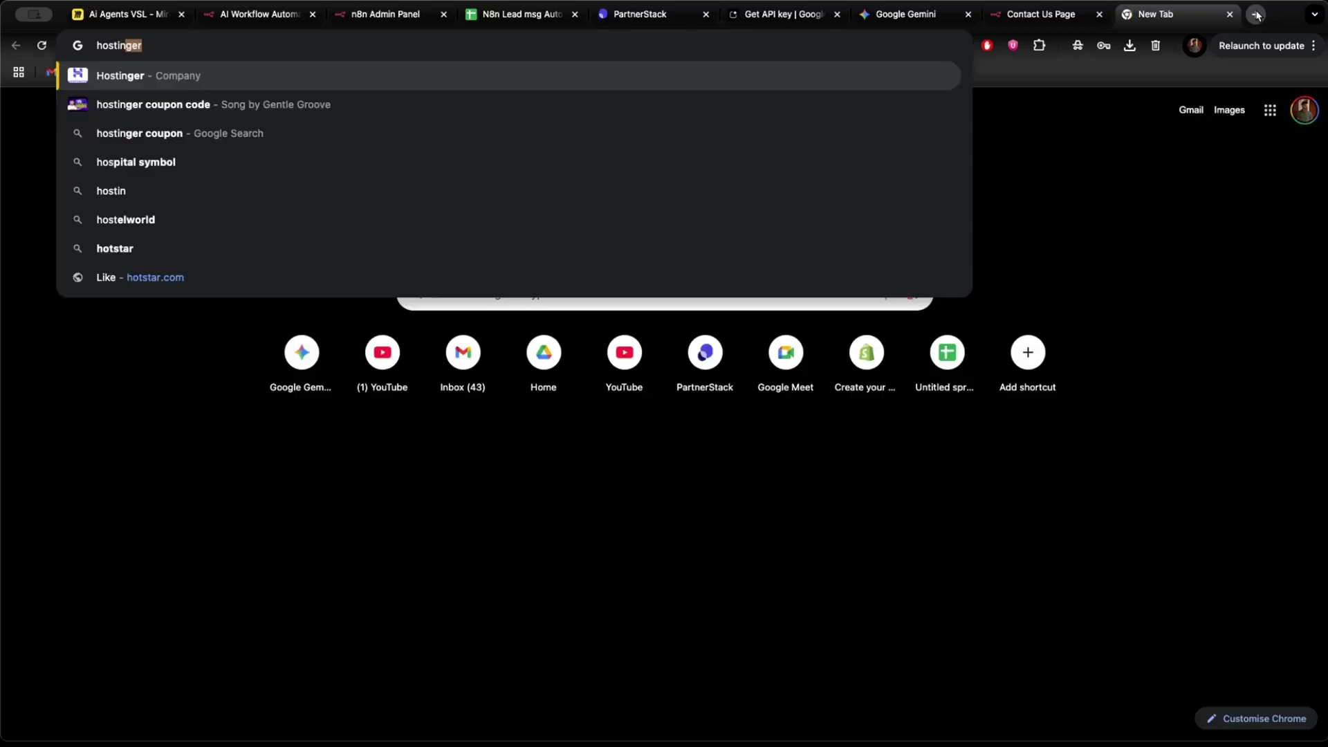
Open Hostinger's India VPS pricing in rupees and choose the KVM 2 plan.
left_click(756, 284)
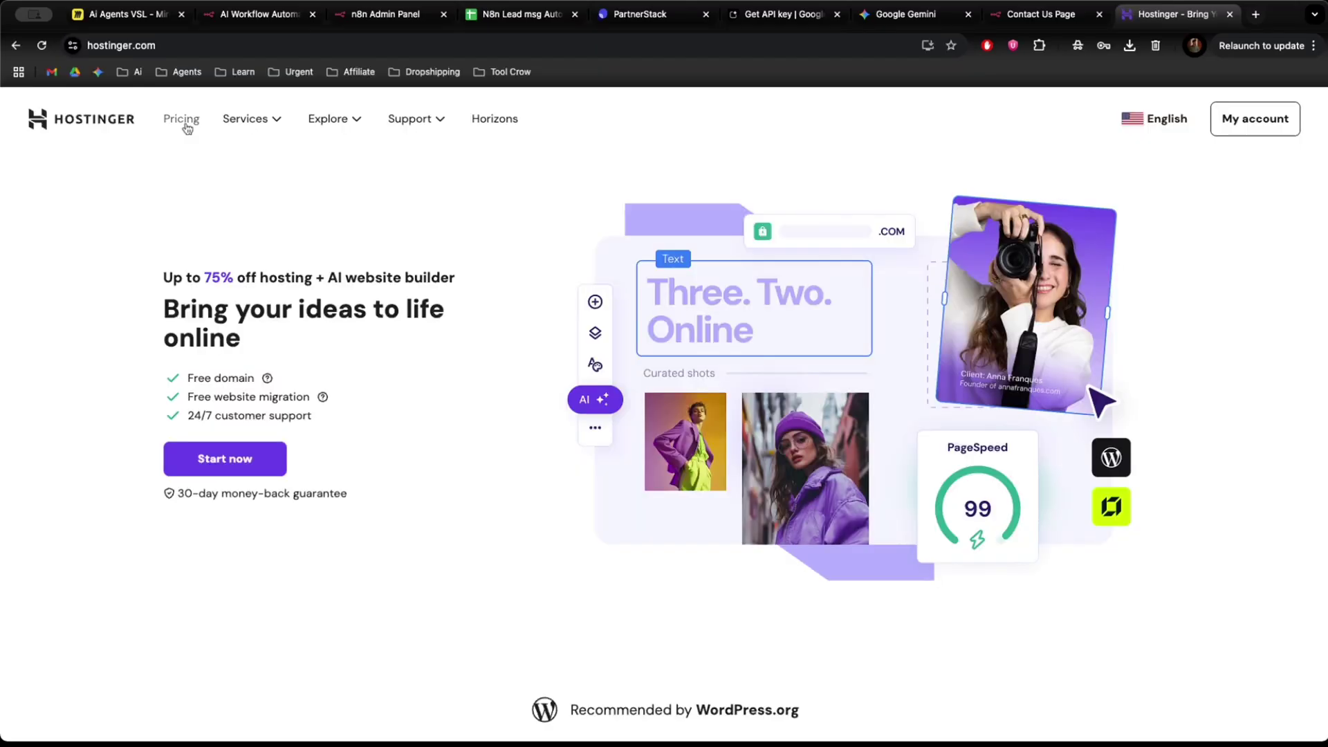
left_click(200, 46)
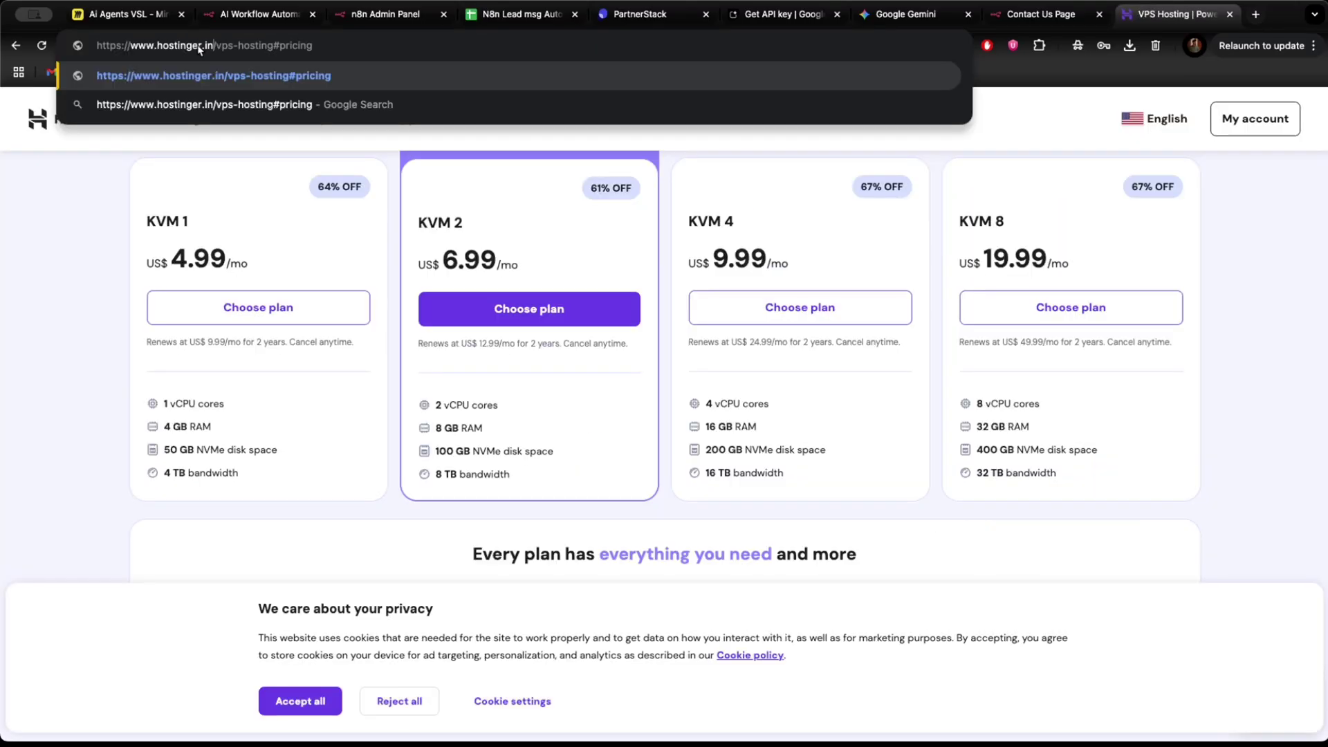
key("Return")
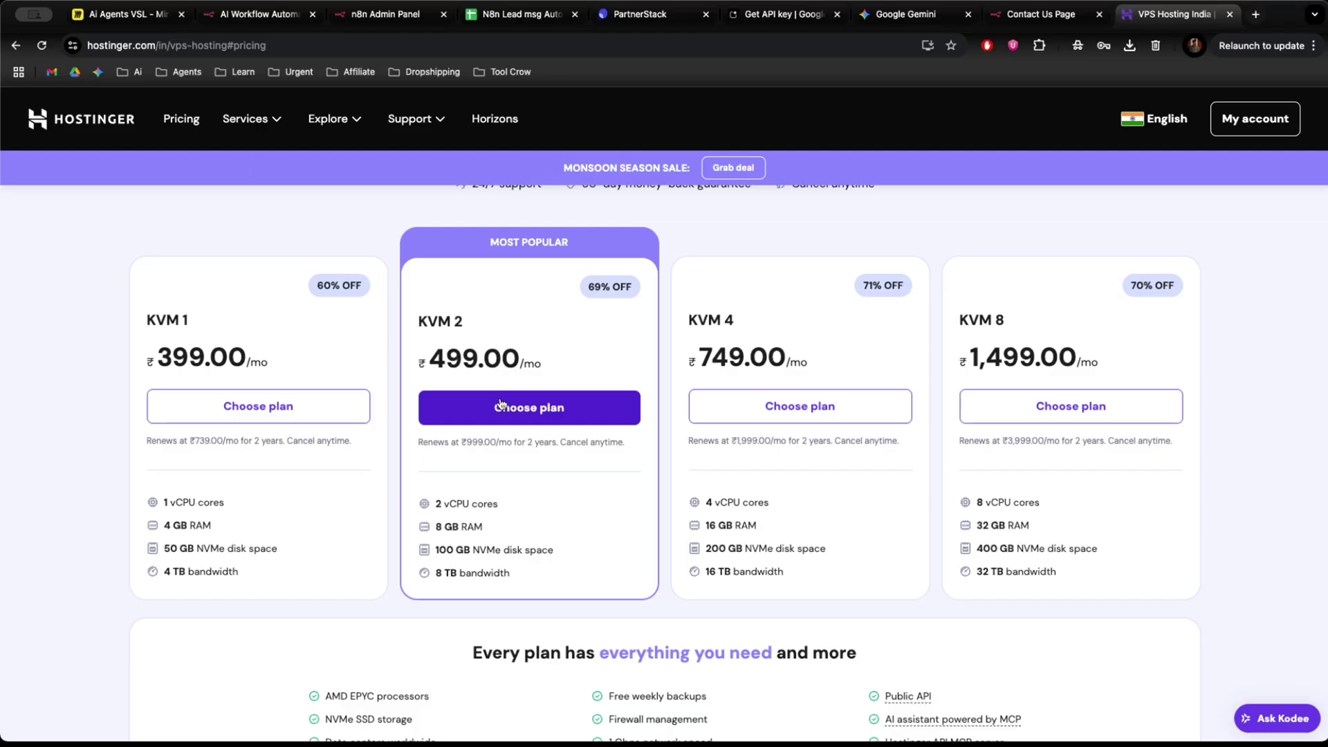
left_click(500, 406)
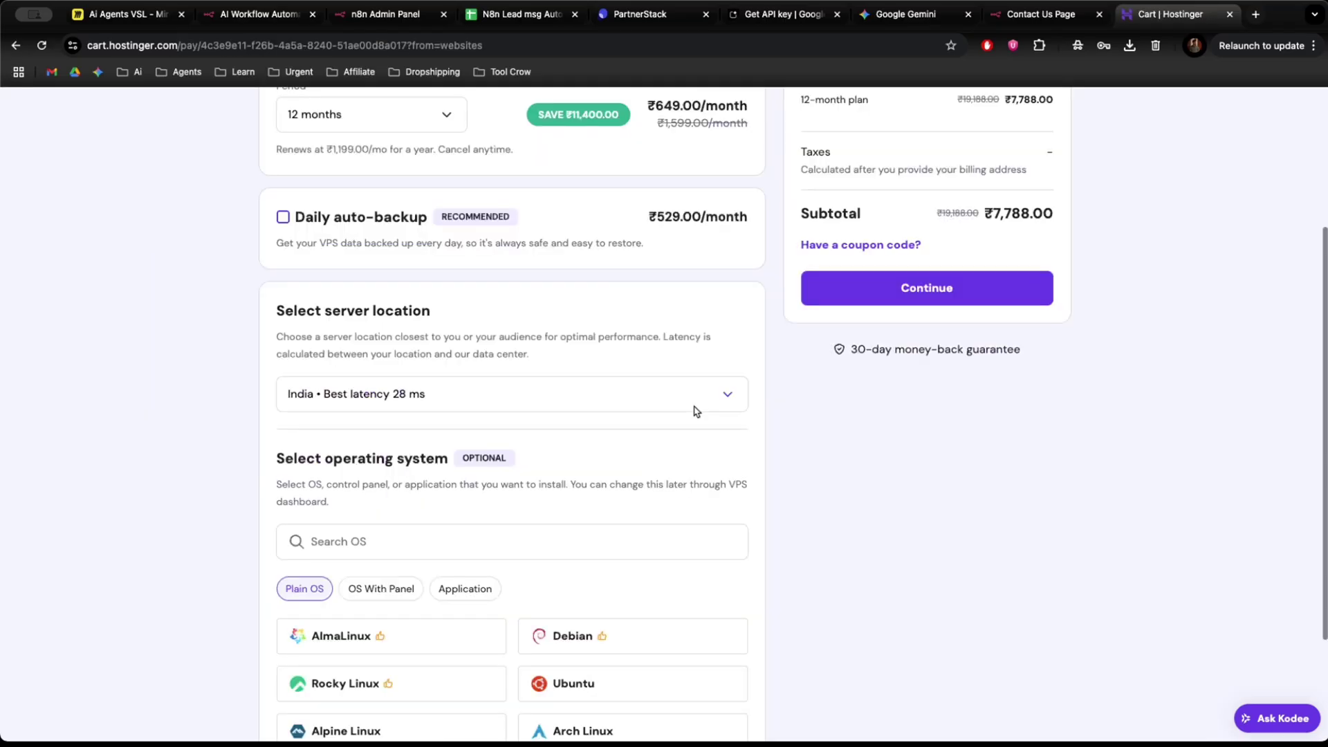
scroll(584, 387, "down", 3)
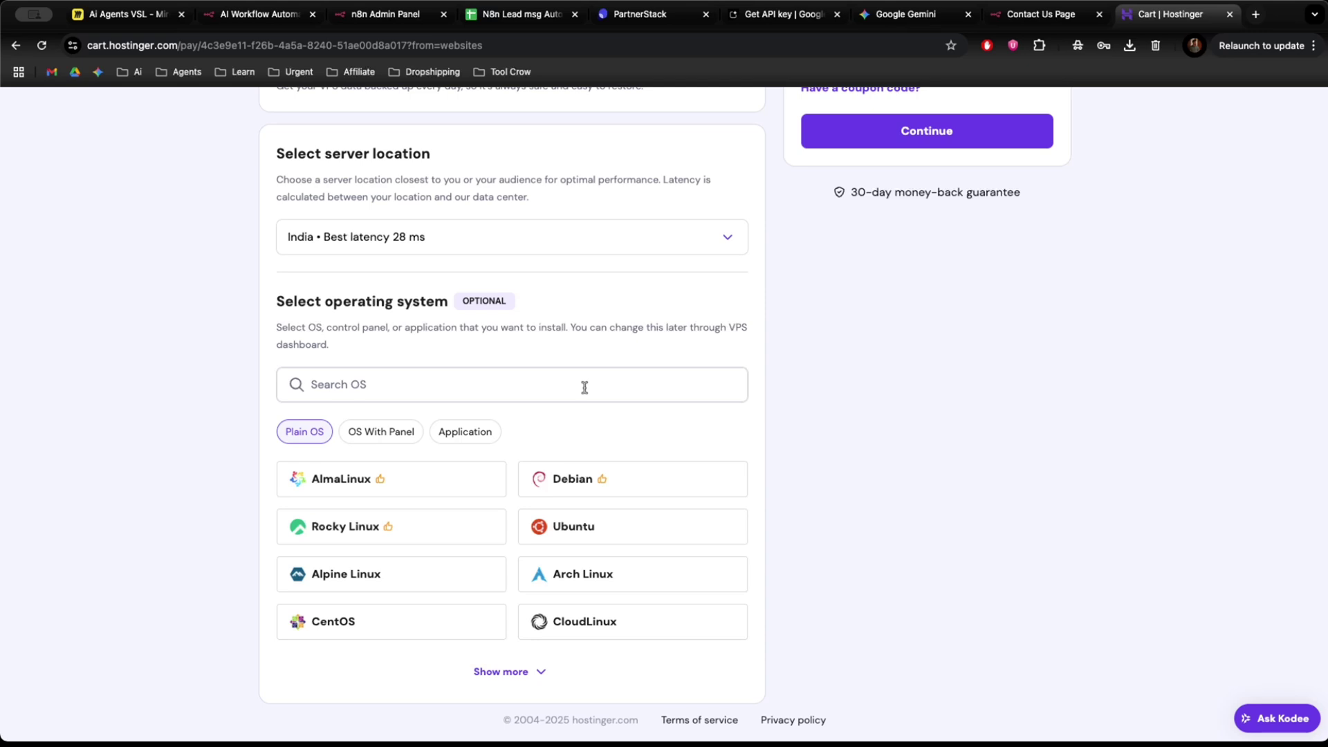
scroll(584, 388, "up", 5)
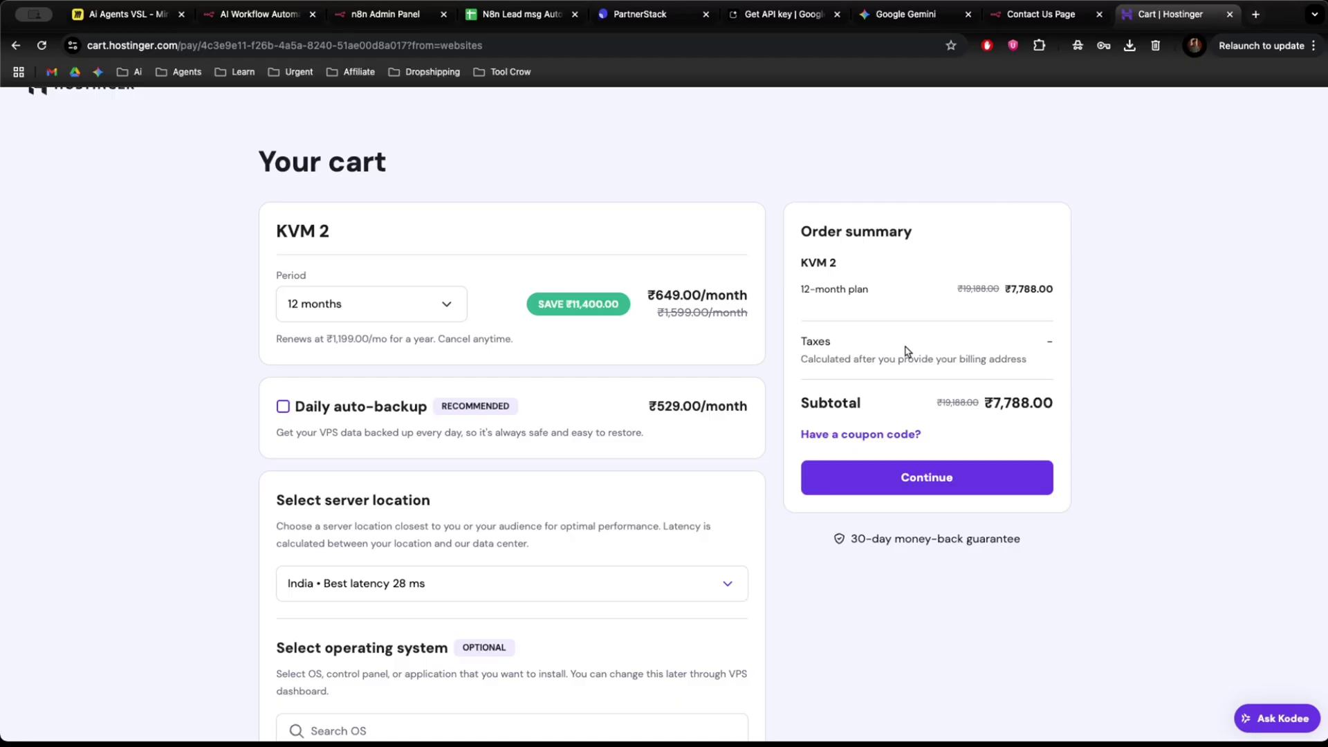
scroll(944, 223, "up", 1)
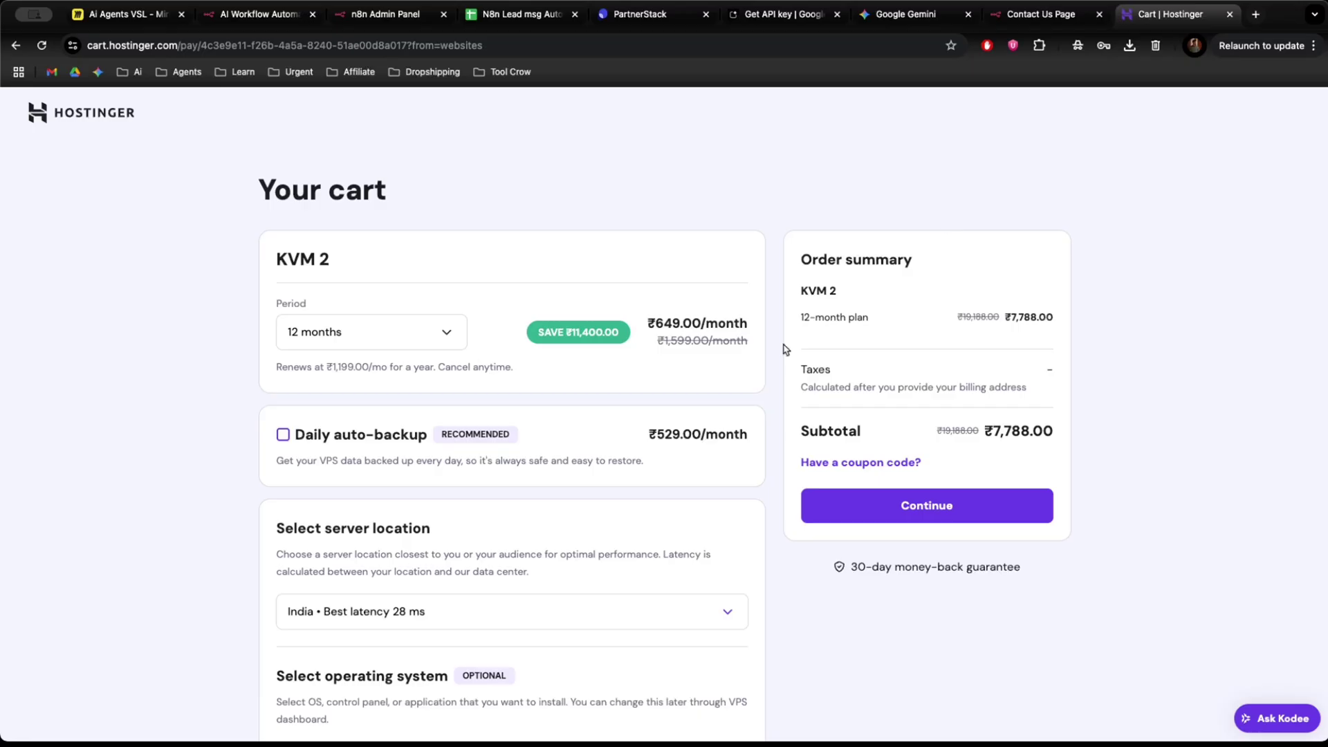
key("ctrl+t")
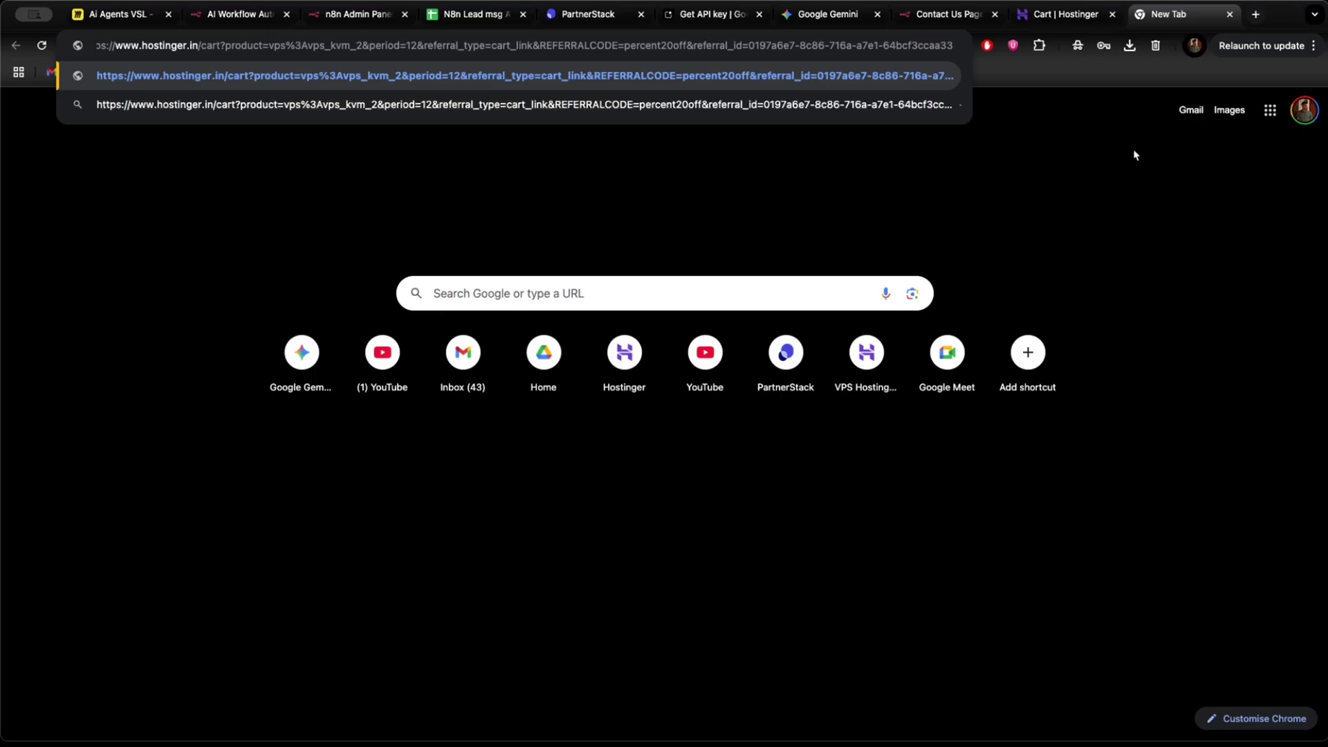
Load the referral cart and confirm the 20% REFERRALDISCOUNT brings the subtotal to ₹6,230.40.
key("Return")
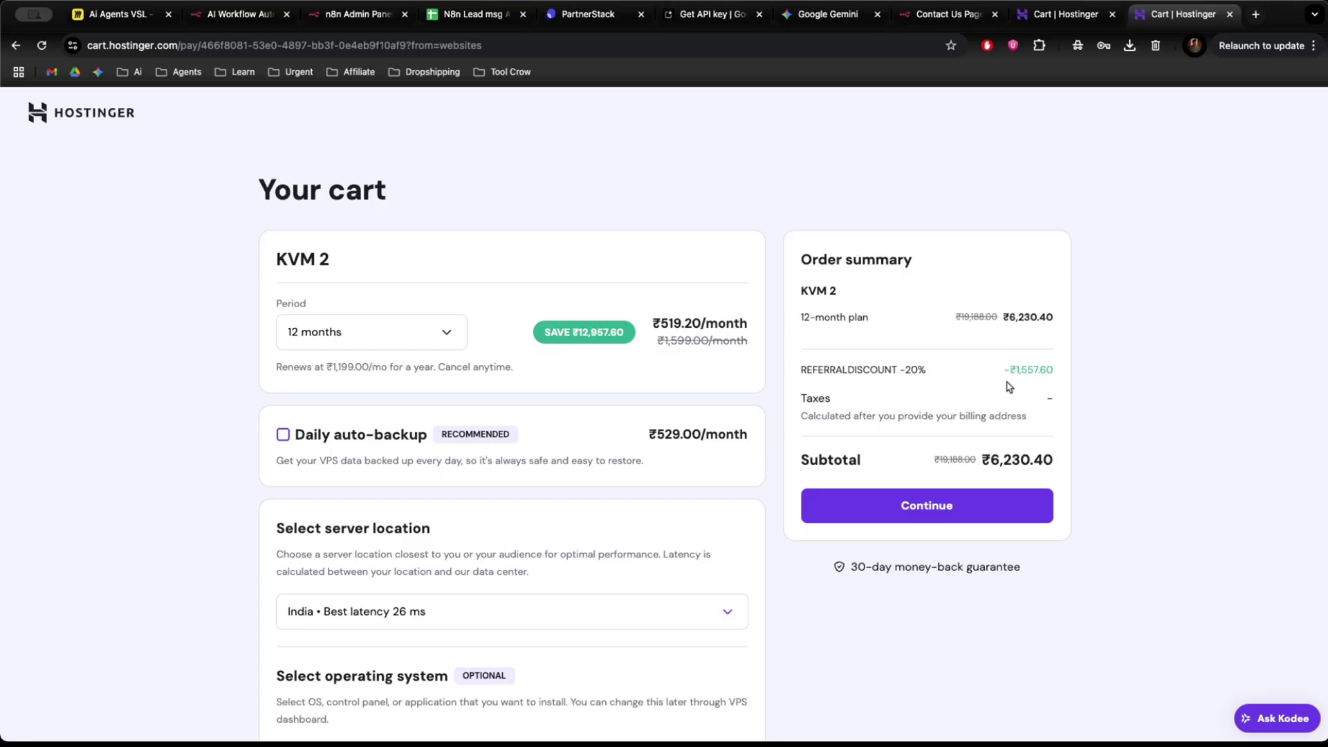
scroll(803, 536, "down", 1)
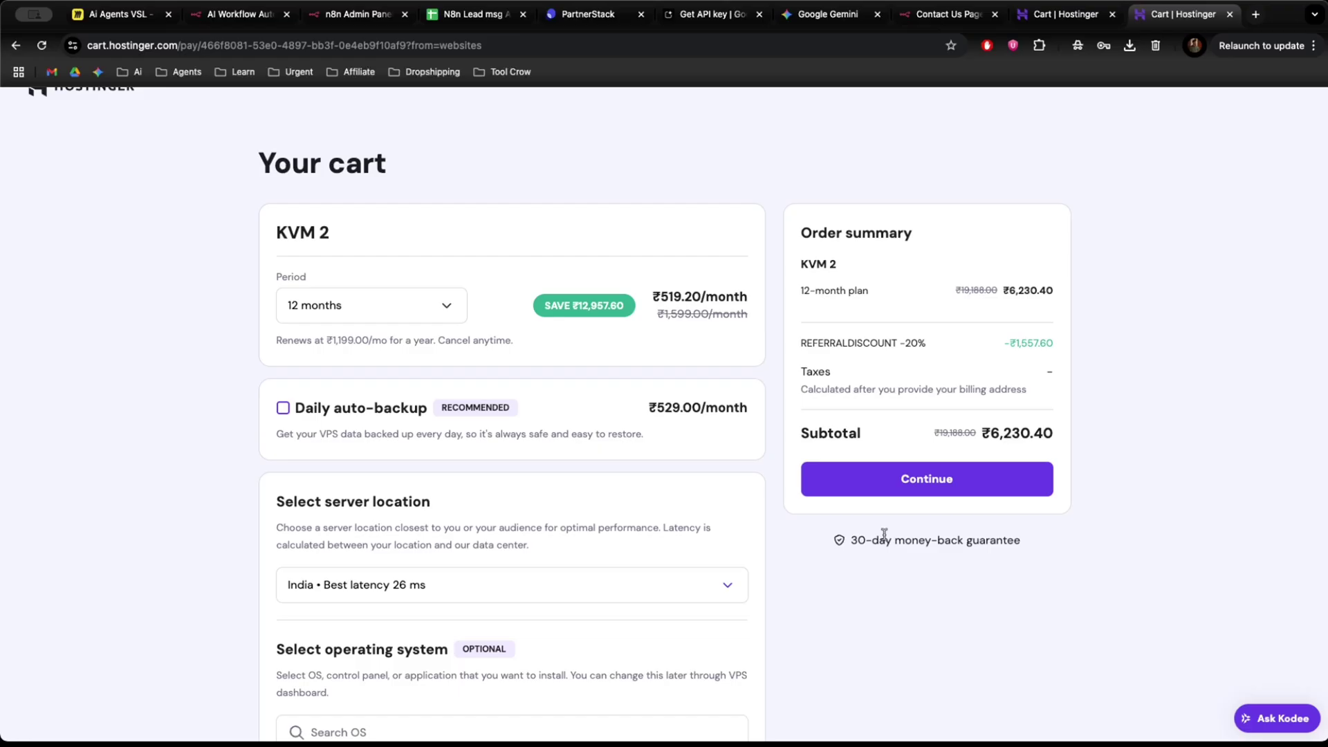
scroll(884, 536, "down", 3)
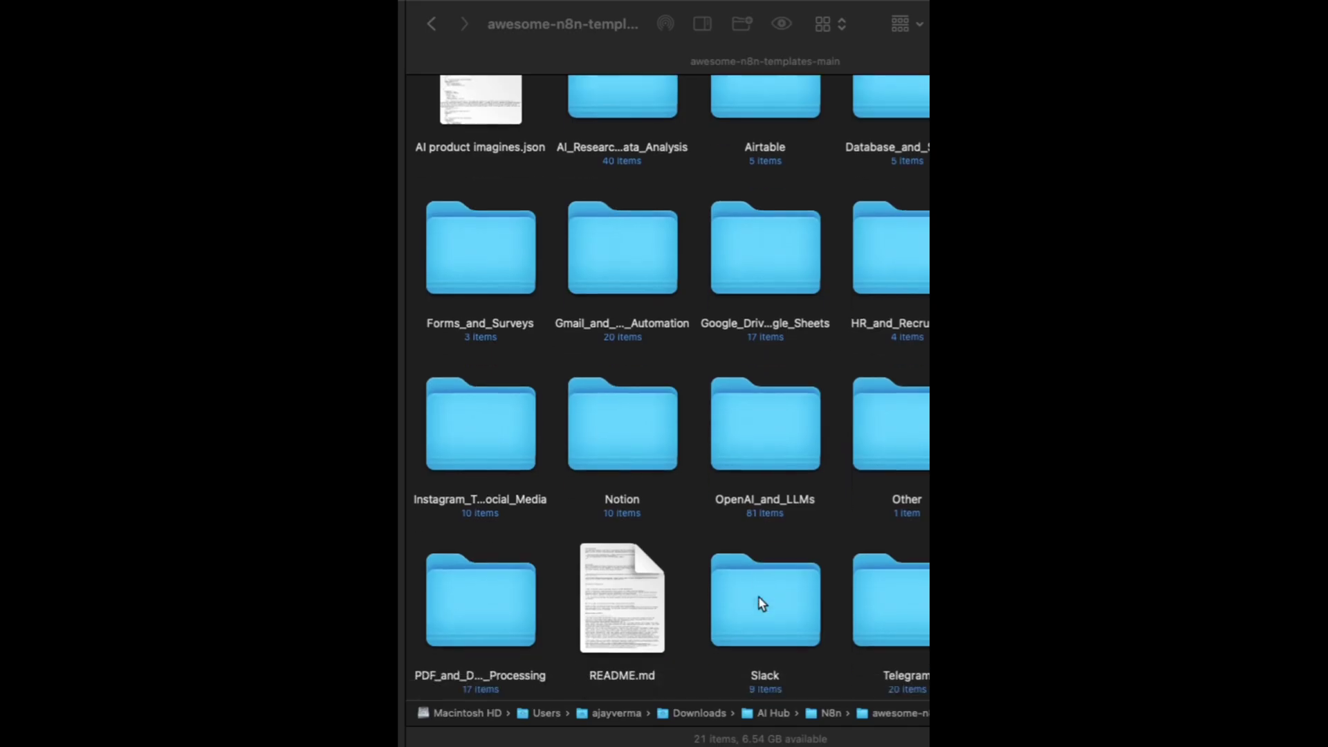
scroll(760, 602, "down", 3)
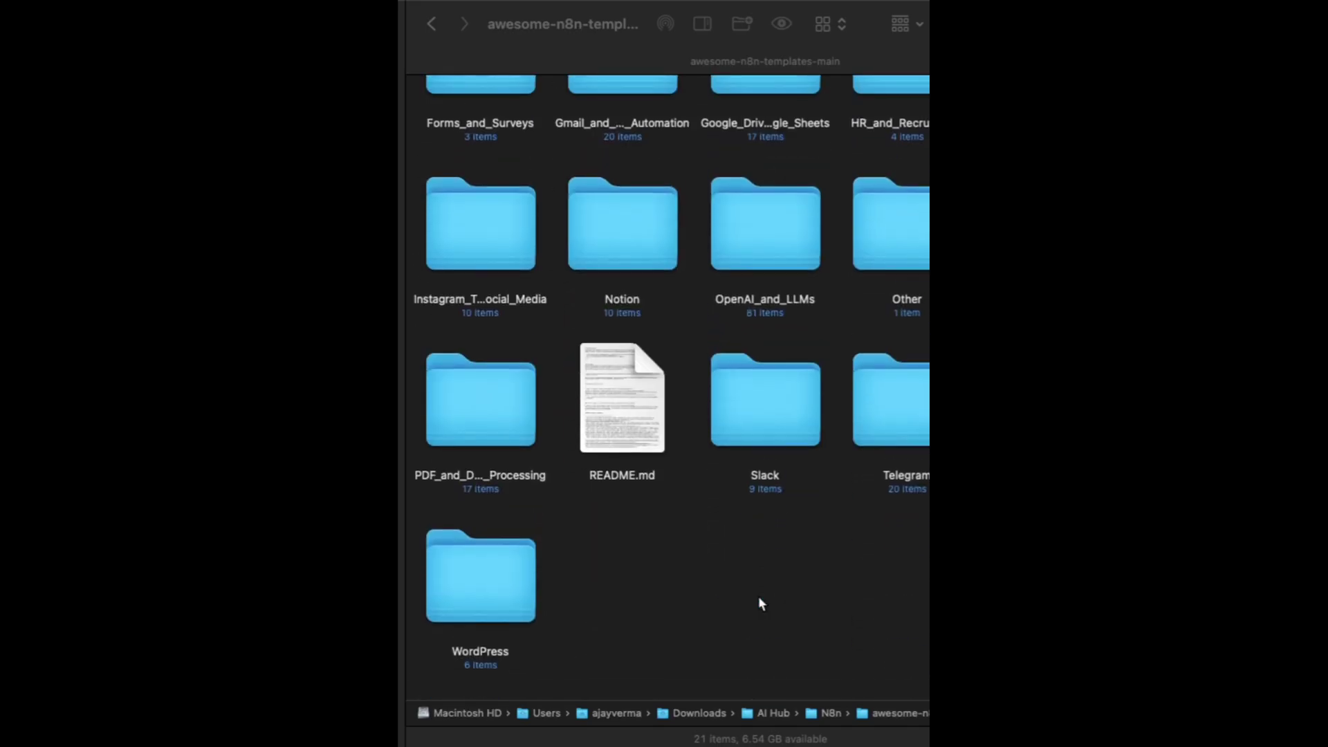
scroll(758, 601, "up", 5)
left_click(573, 120)
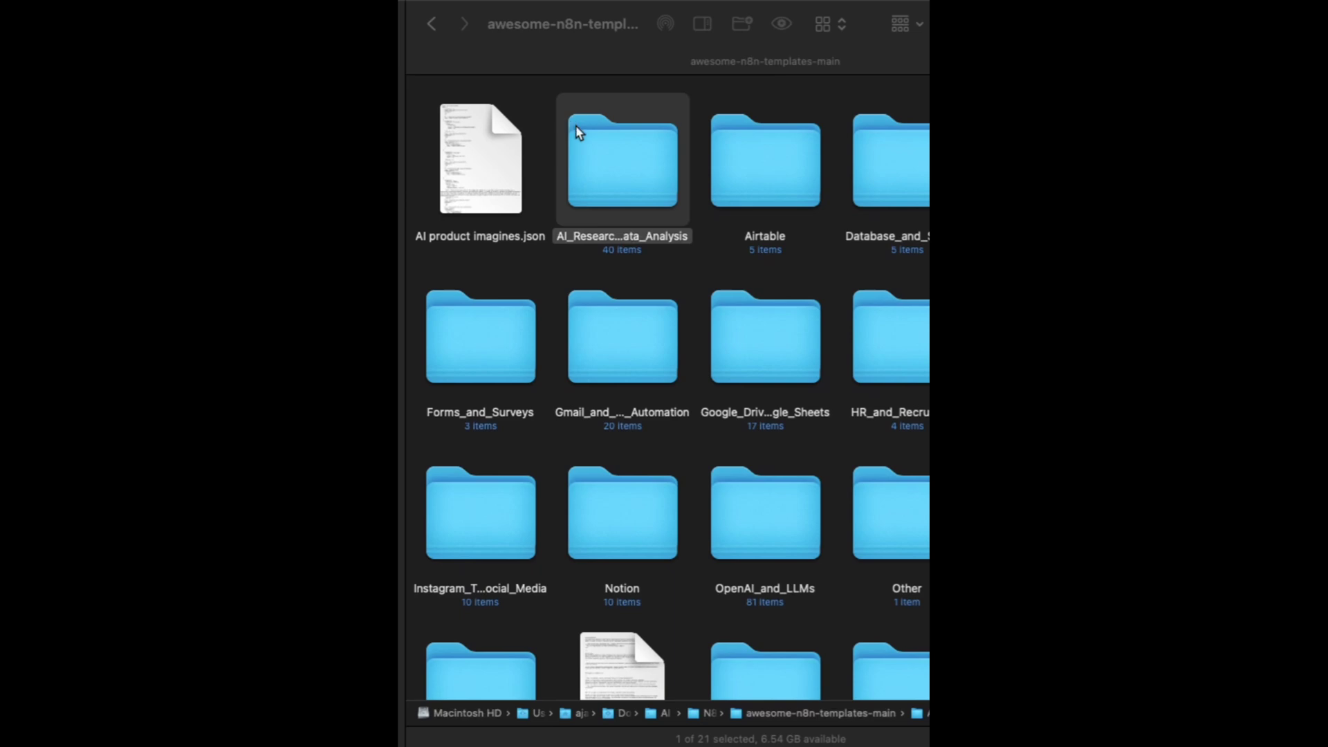
double_click(575, 126)
scroll(665, 415, "down", 10)
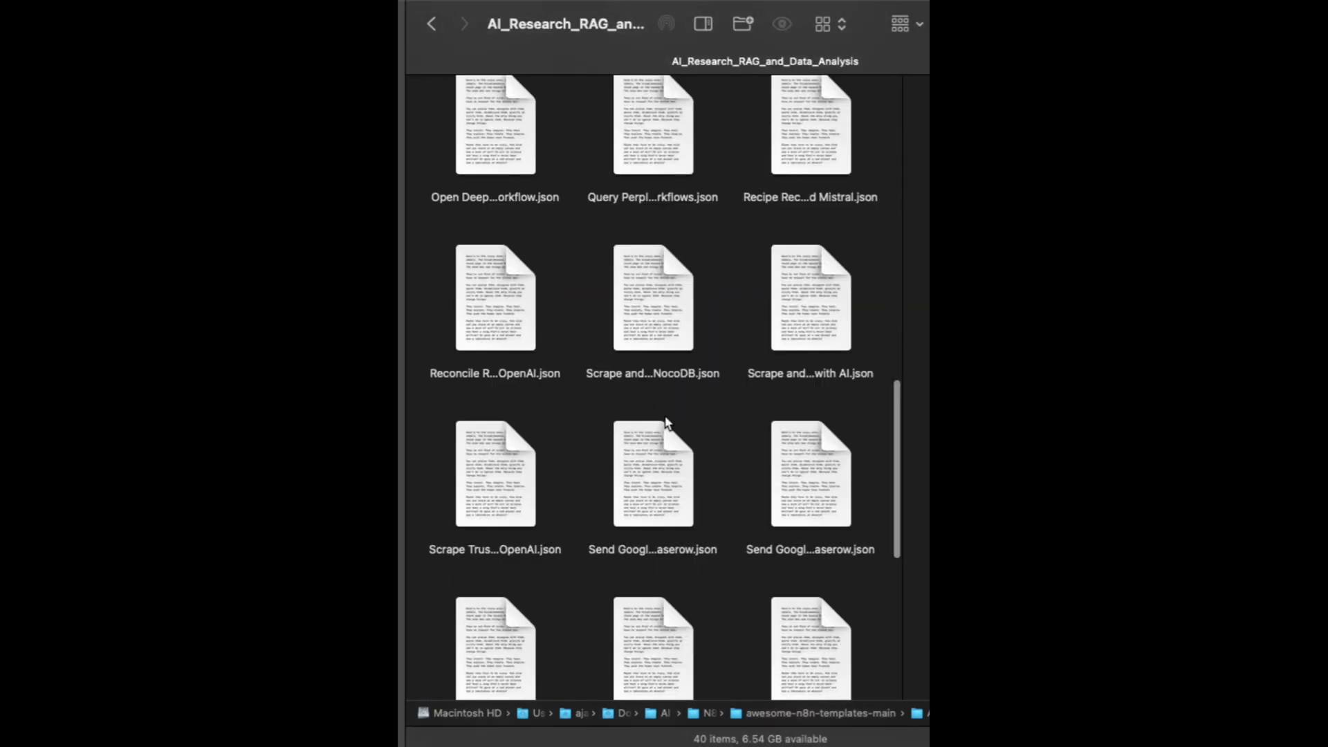
scroll(665, 423, "down", 4)
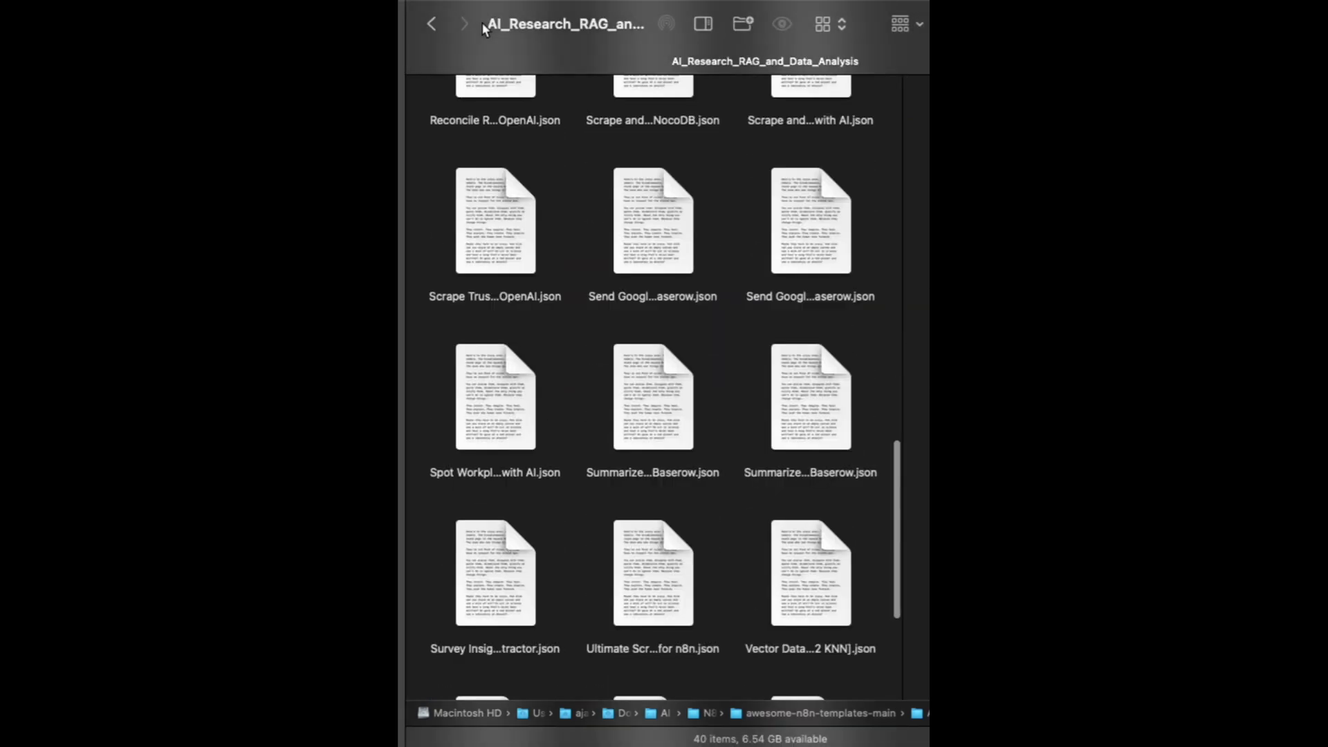
left_click(430, 24)
double_click(812, 201)
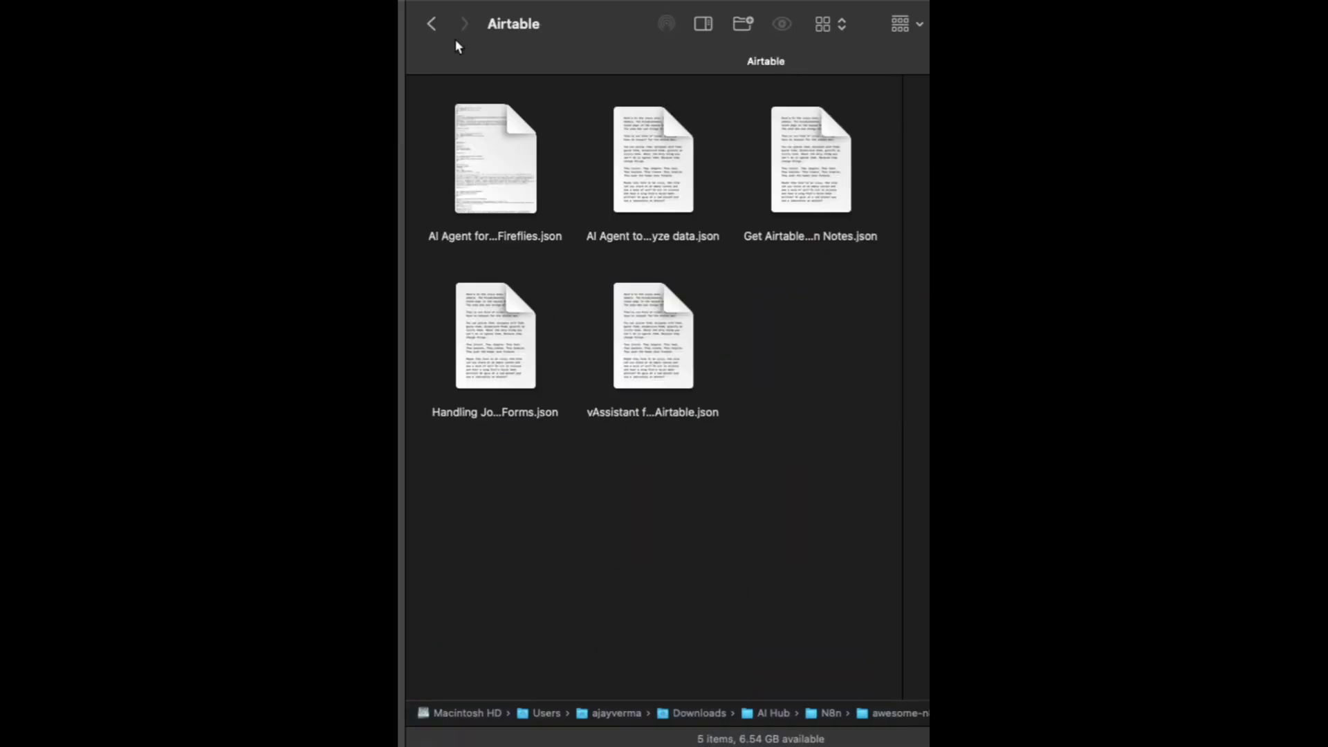
left_click(431, 23)
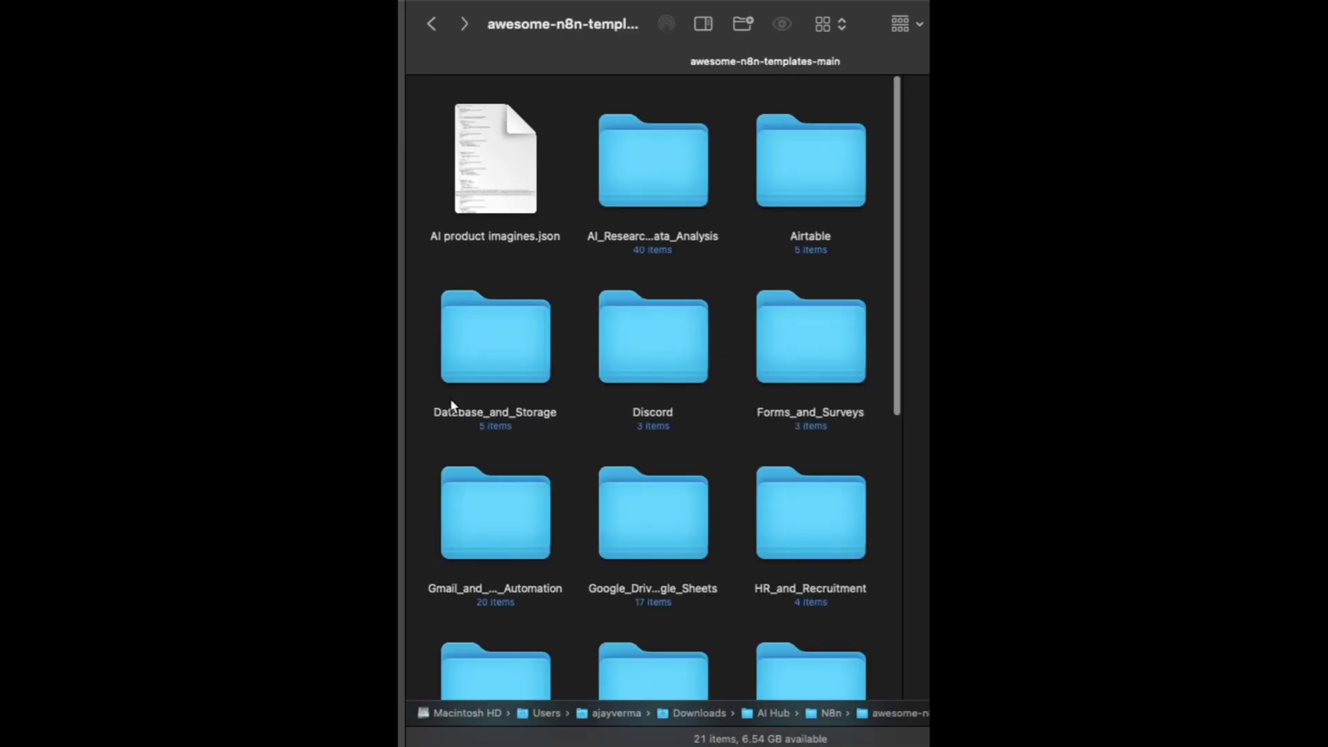
scroll(794, 495, "down", 3)
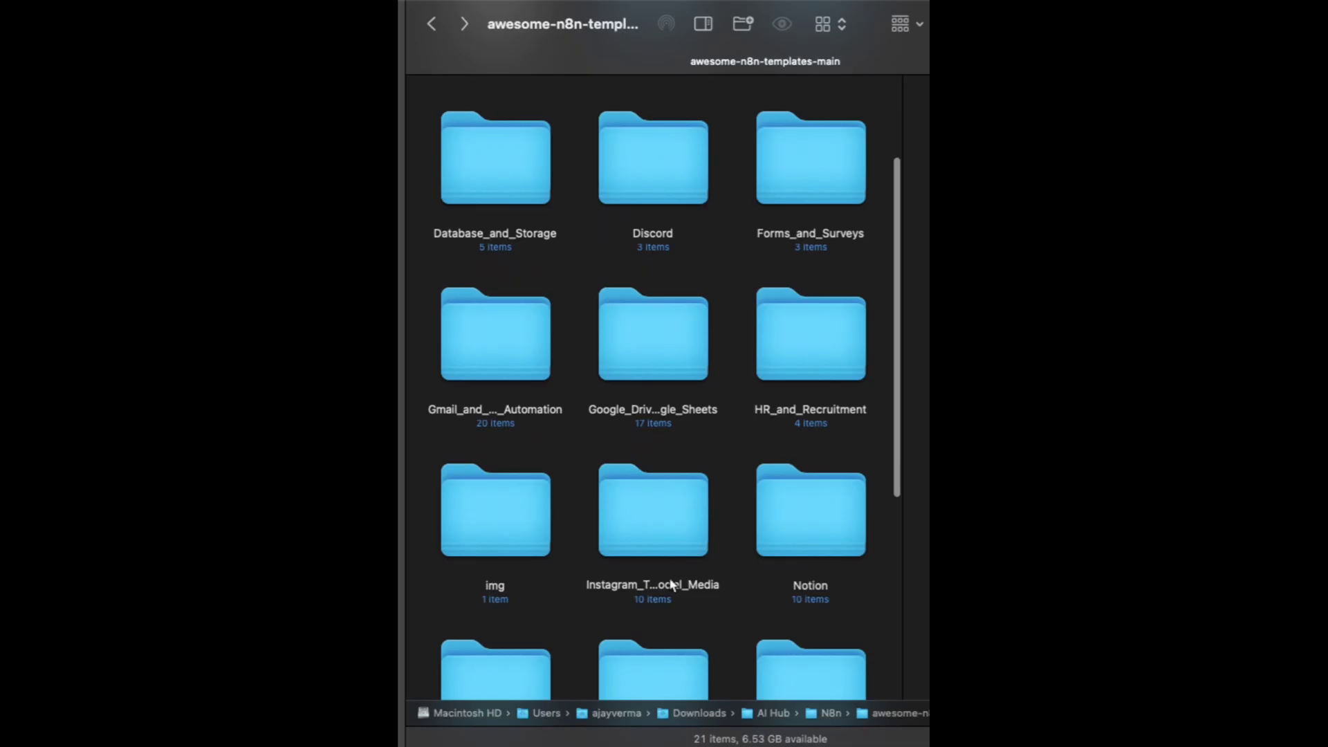
scroll(670, 584, "down", 5)
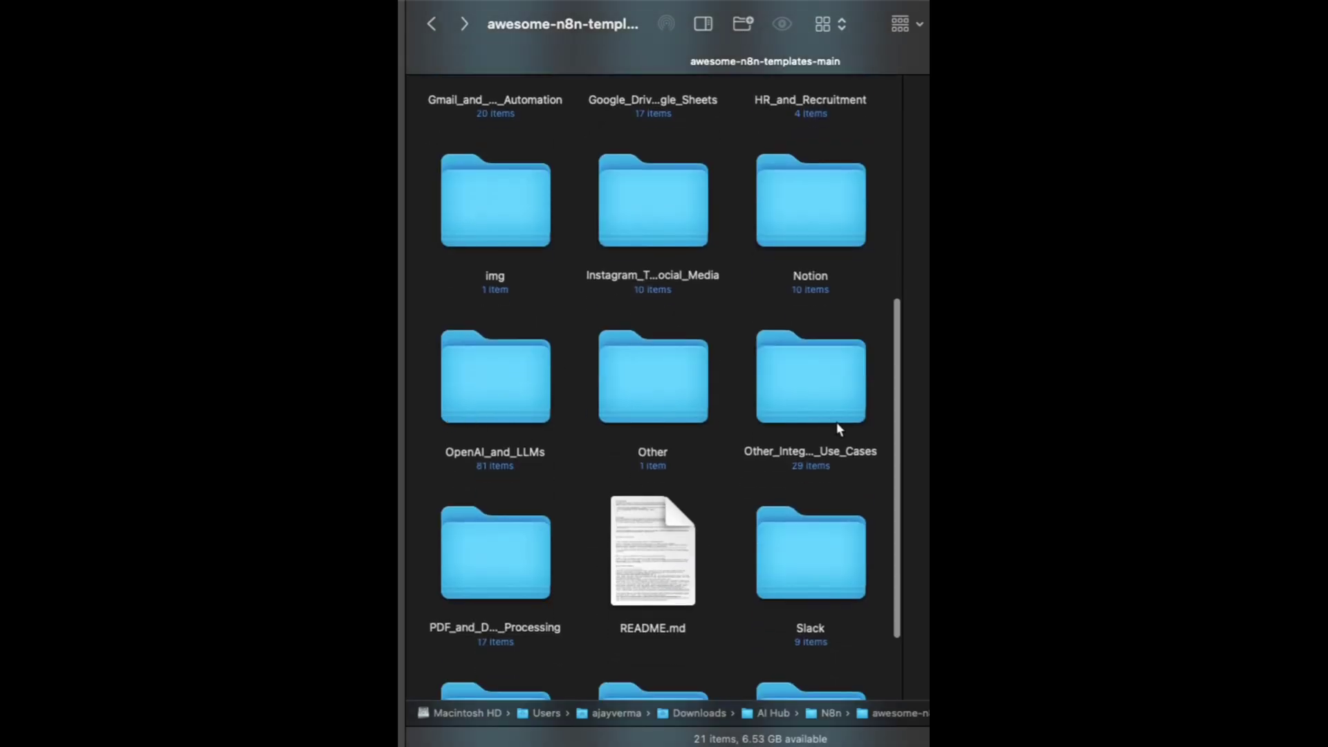
scroll(736, 611, "up", 5)
scroll(736, 612, "down", 5)
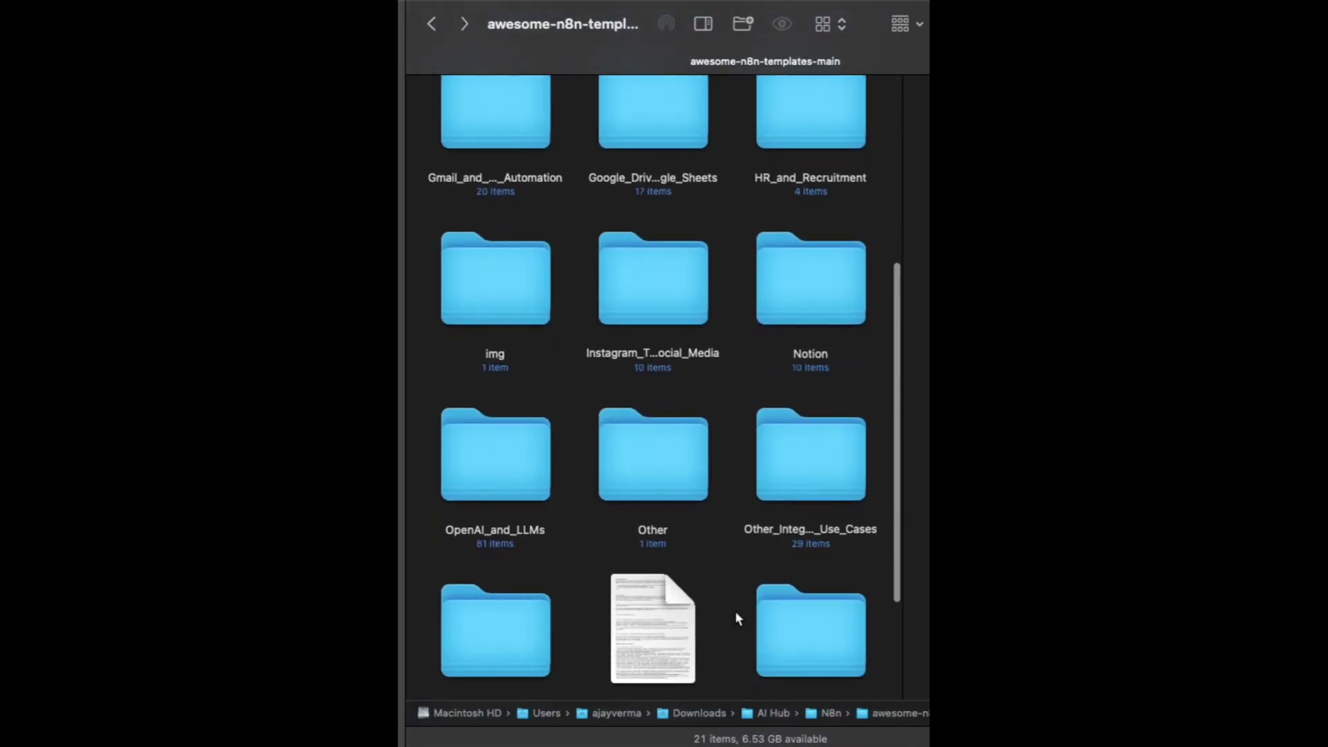
scroll(735, 612, "up", 5)
scroll(736, 611, "up", 1)
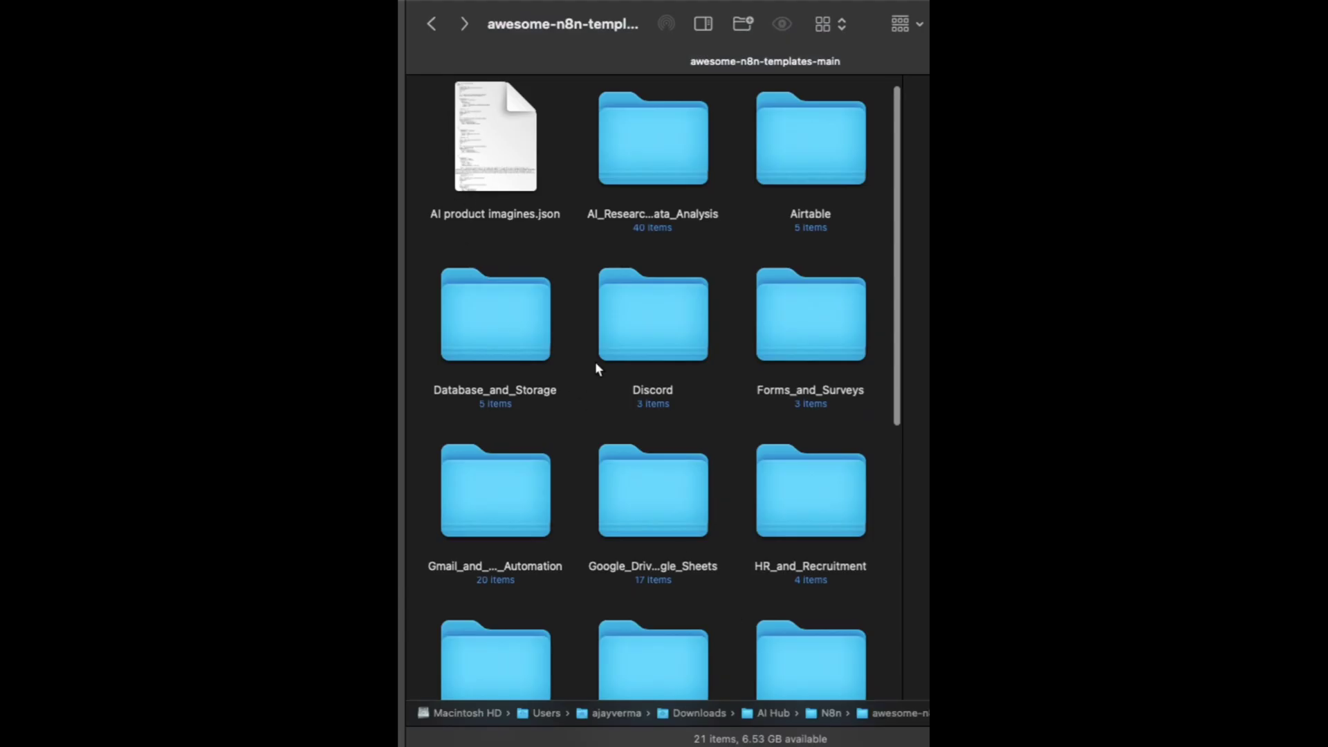
key("super+Tab")
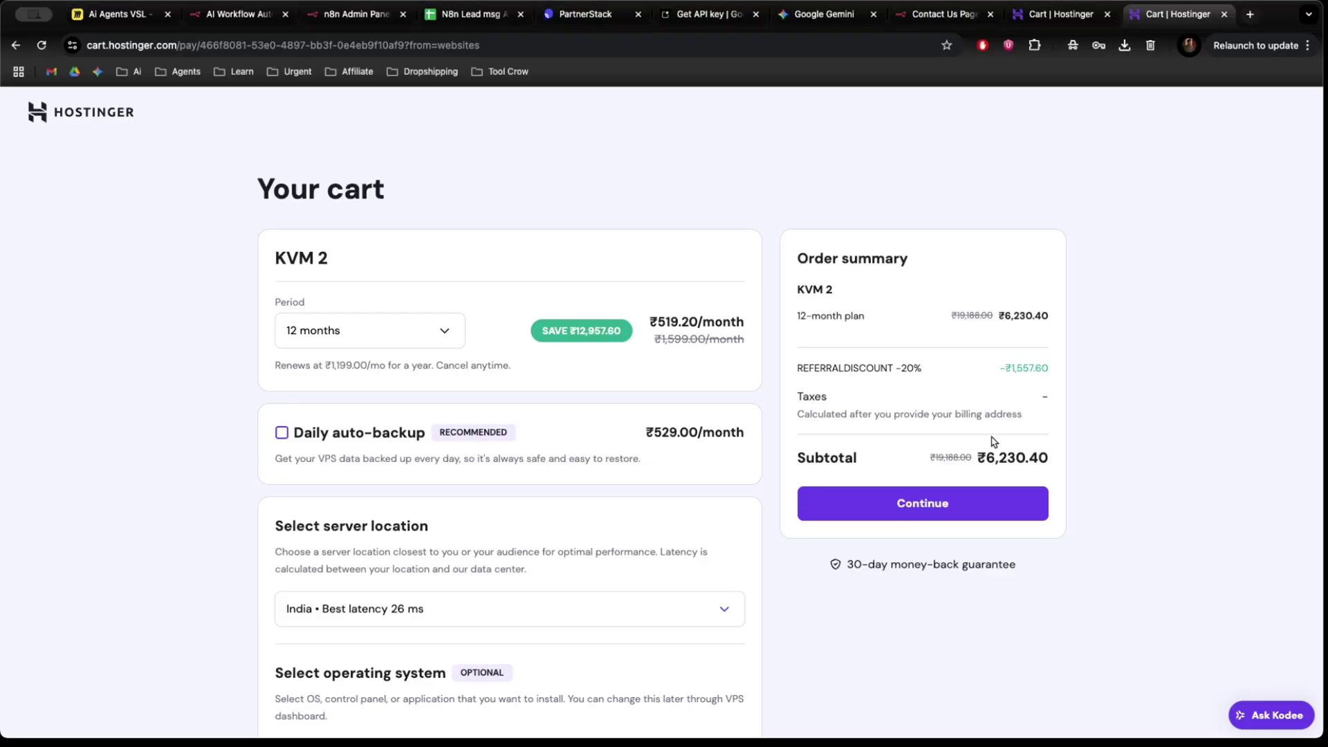
Leave the Hostinger KVM 2 cart for n8n's Choose your plan page (Starter €24, Pro €60).
scroll(993, 442, "down", 5)
scroll(993, 442, "up", 4)
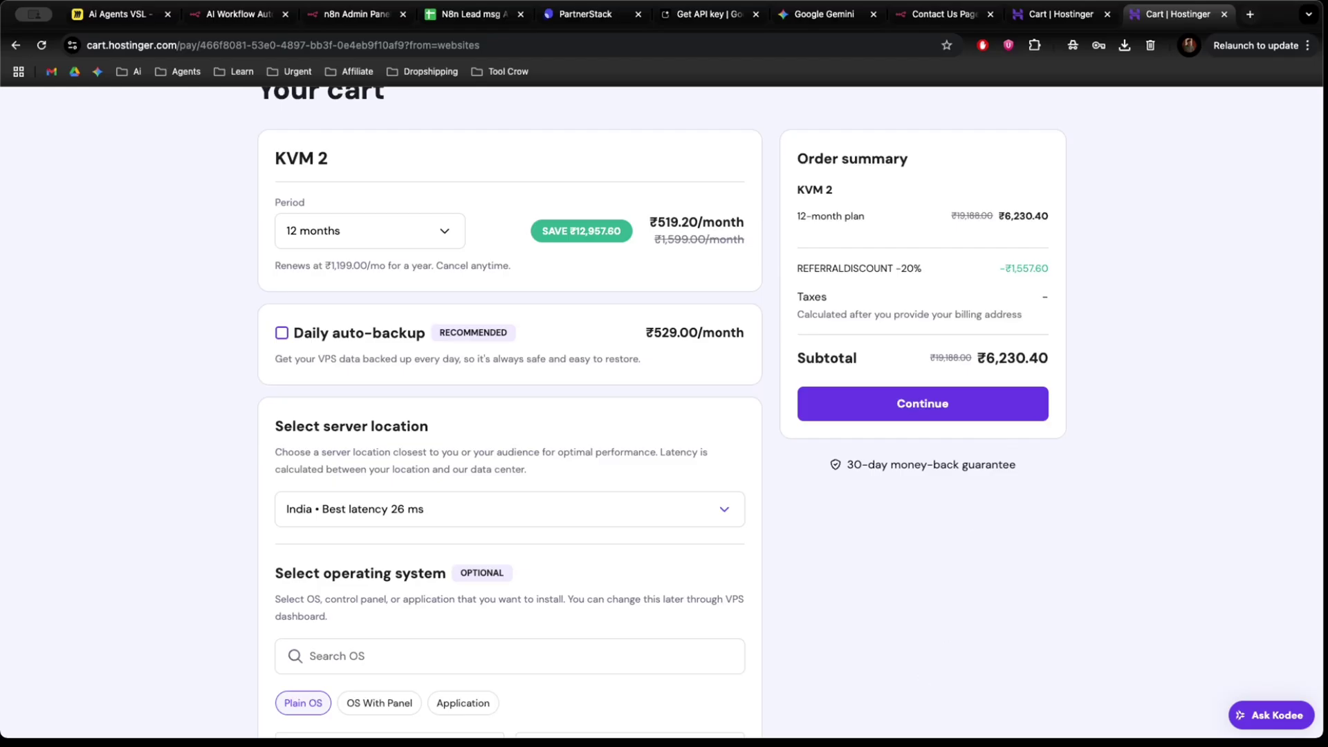
scroll(748, 595, "down", 1)
scroll(749, 595, "up", 3)
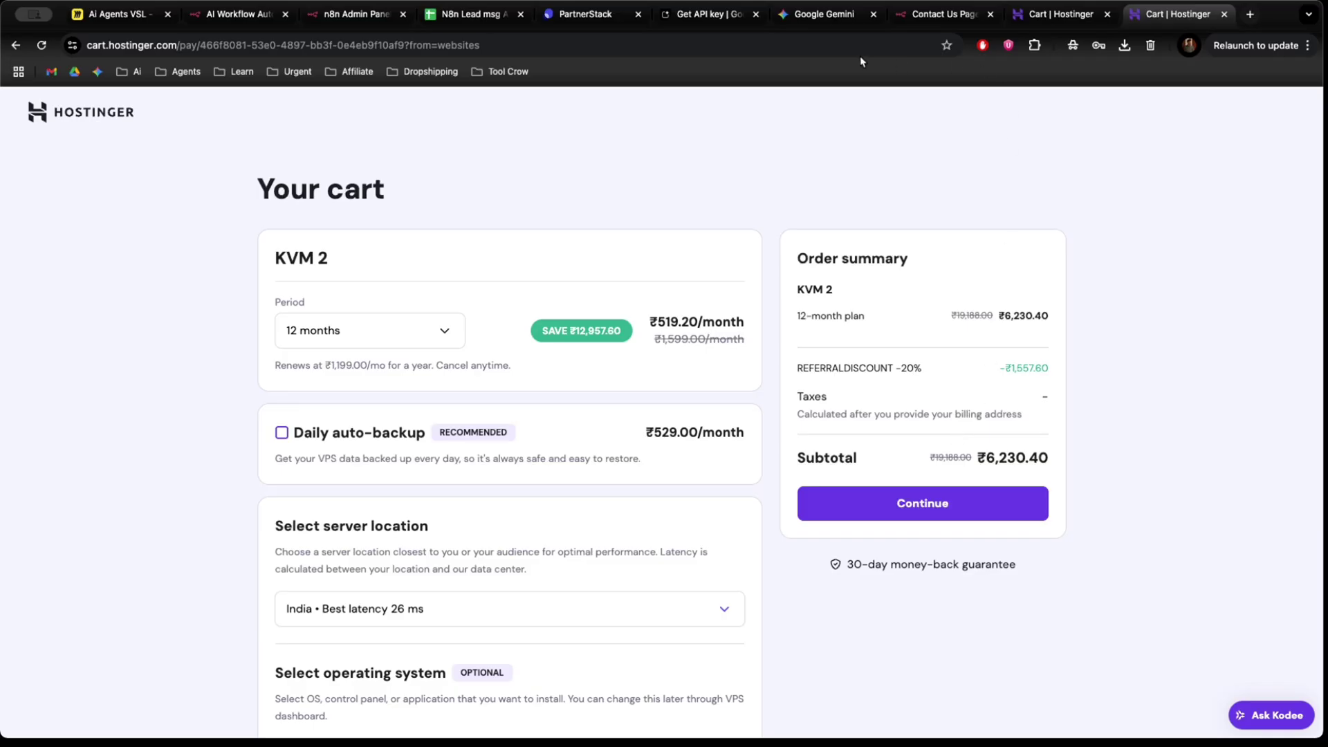
left_click(349, 15)
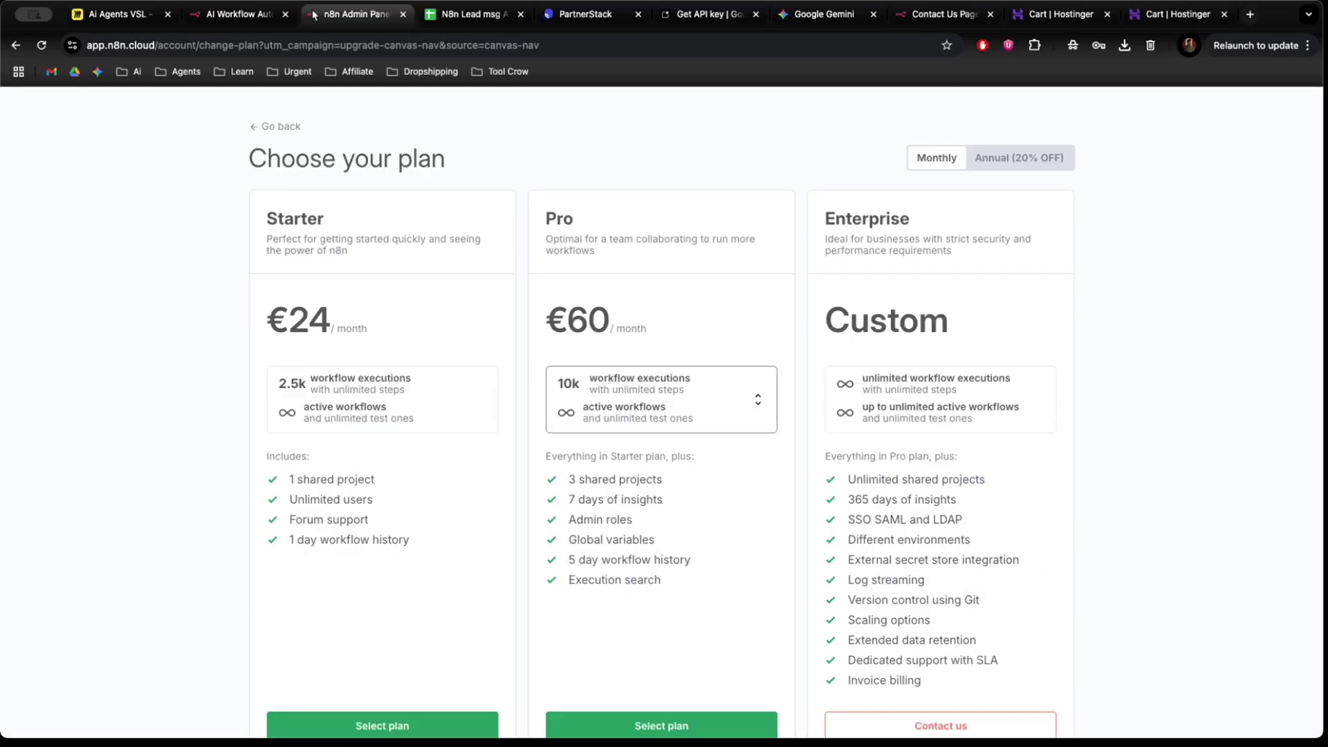
Return to the lead workflow editor and download the workflow as a file.
left_click(16, 45)
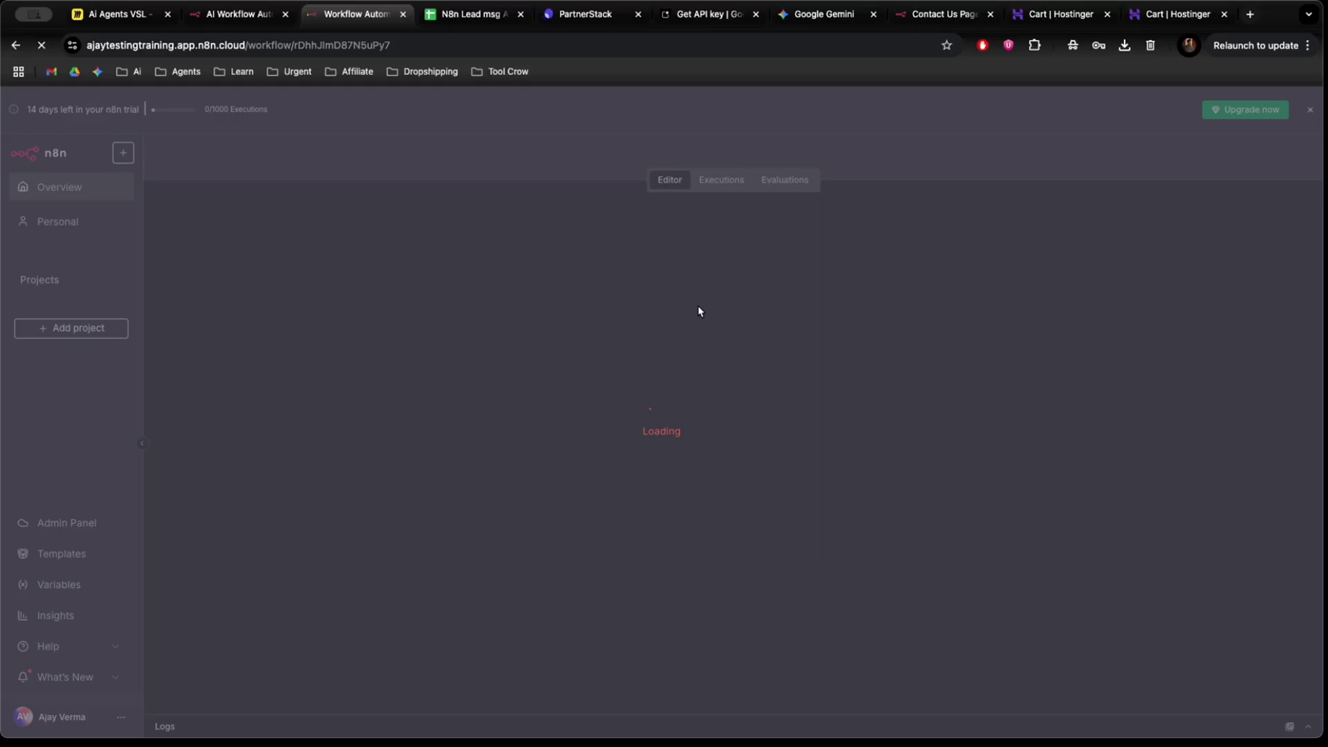
left_click(1171, 156)
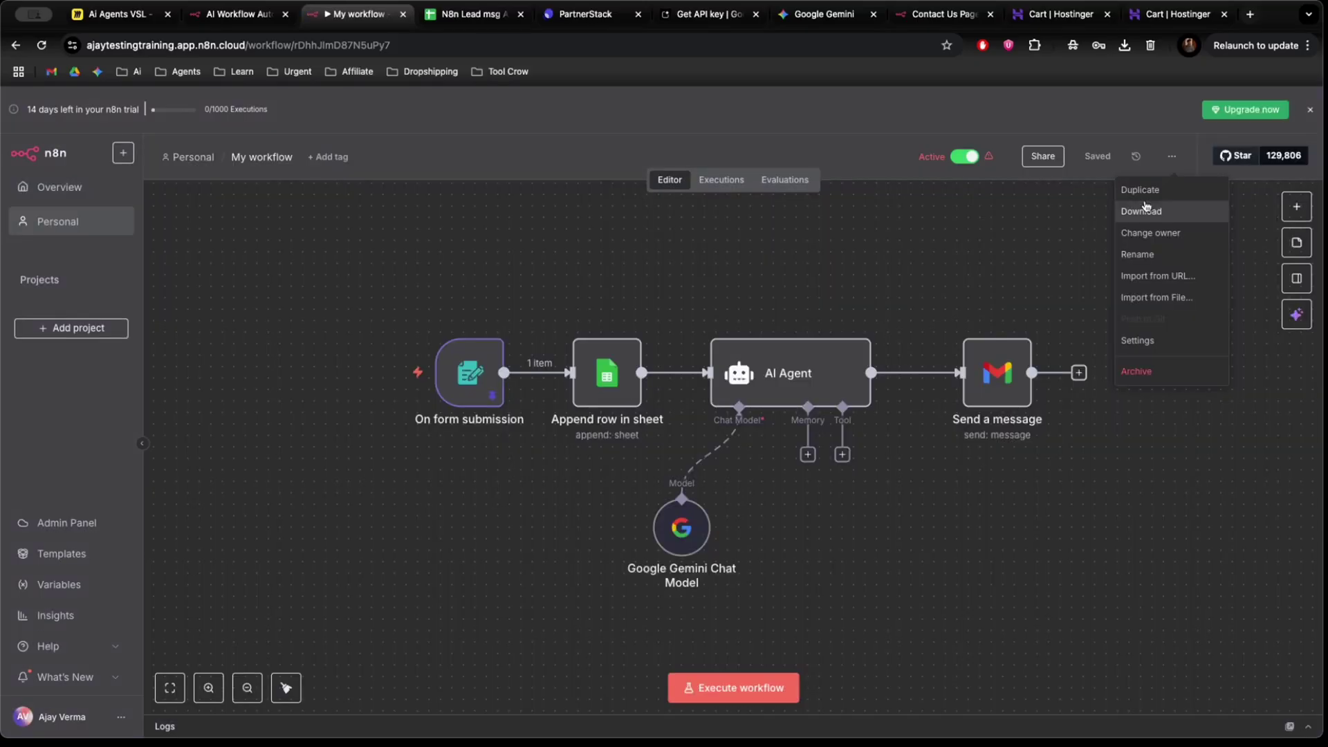
left_click(1144, 209)
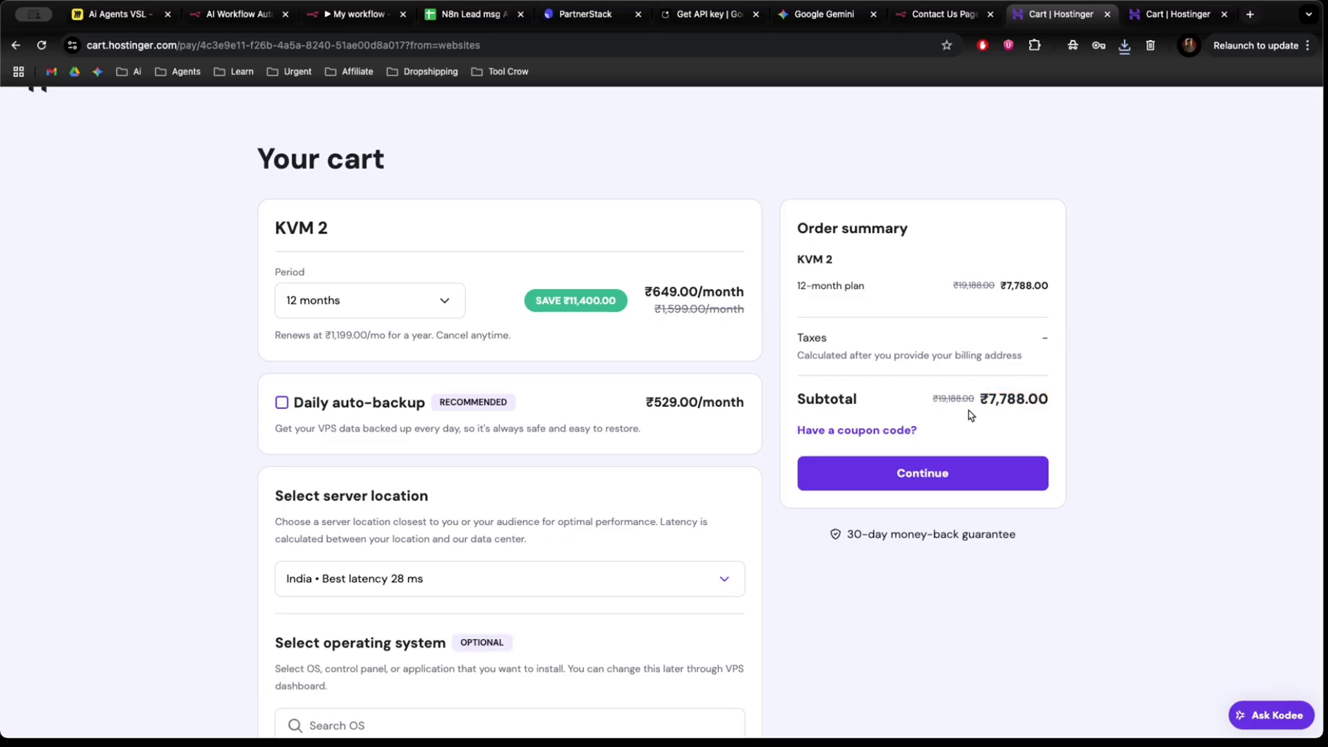
In the 20%-discounted KVM 2 cart, keep India as the server location.
left_click(1168, 14)
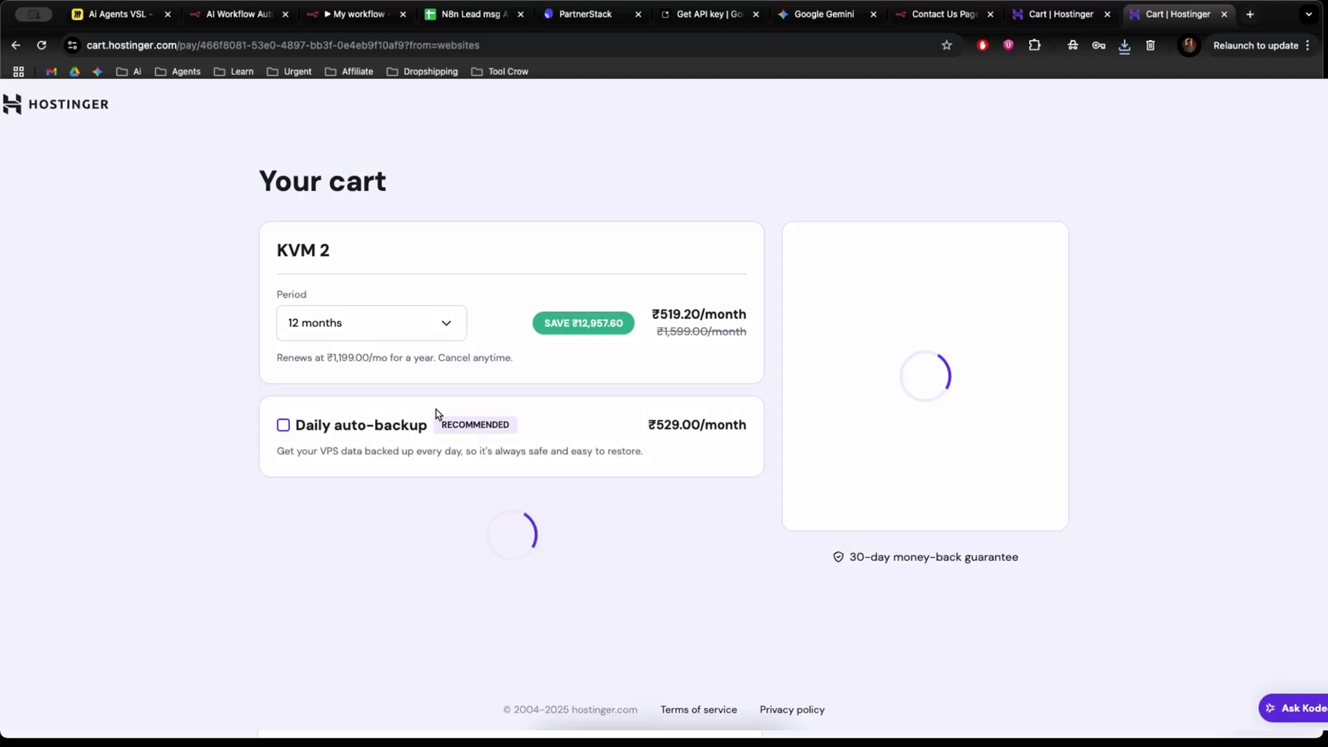
scroll(504, 421, "down", 3)
scroll(406, 422, "down", 3)
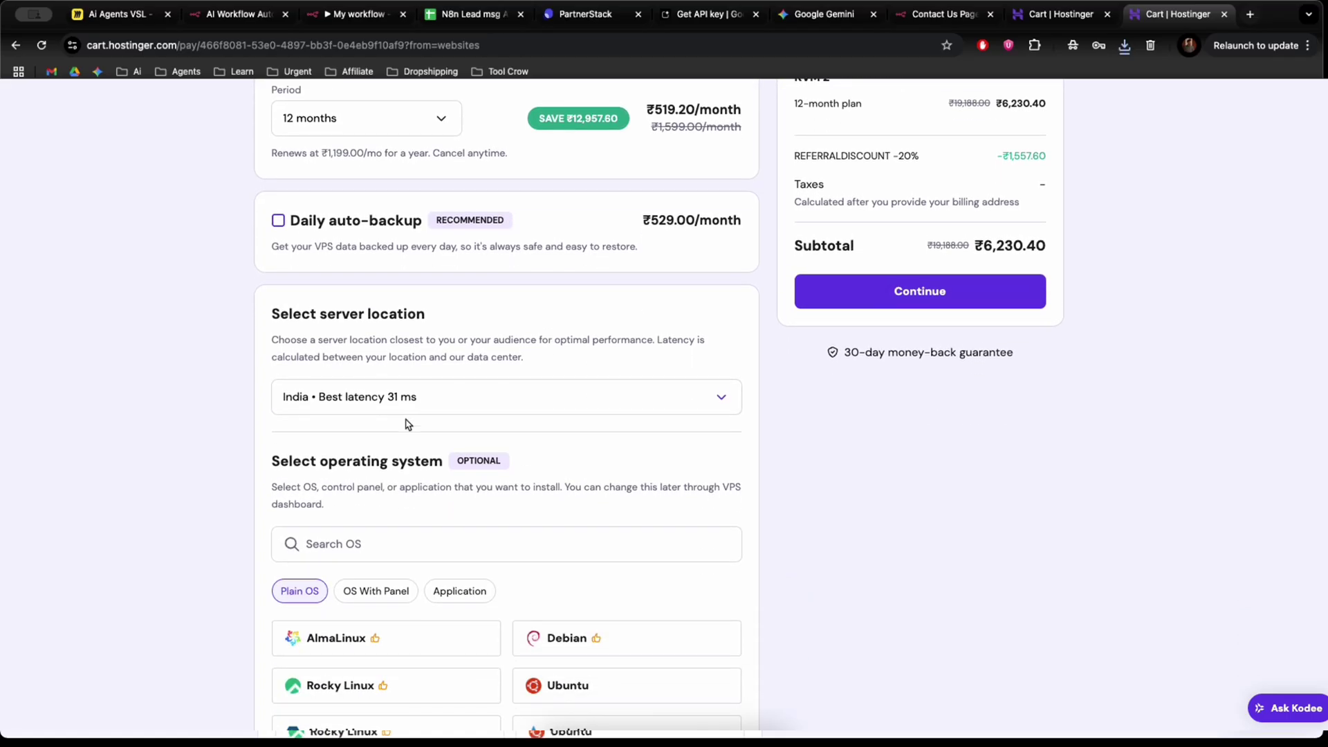
left_click(387, 395)
left_click(359, 462)
Search for and confirm the n8n application as the server OS, then continue to checkout.
scroll(353, 531, "down", 3)
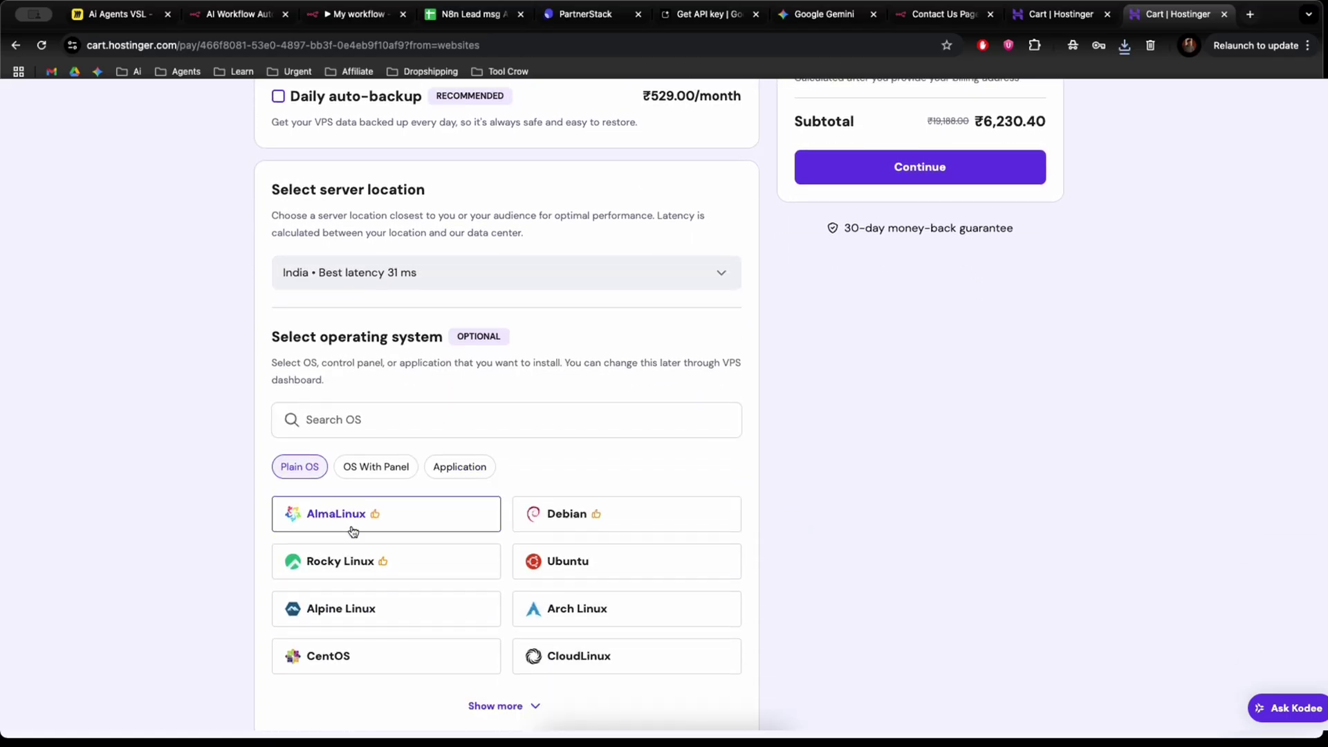
left_click(337, 422)
type("n8n")
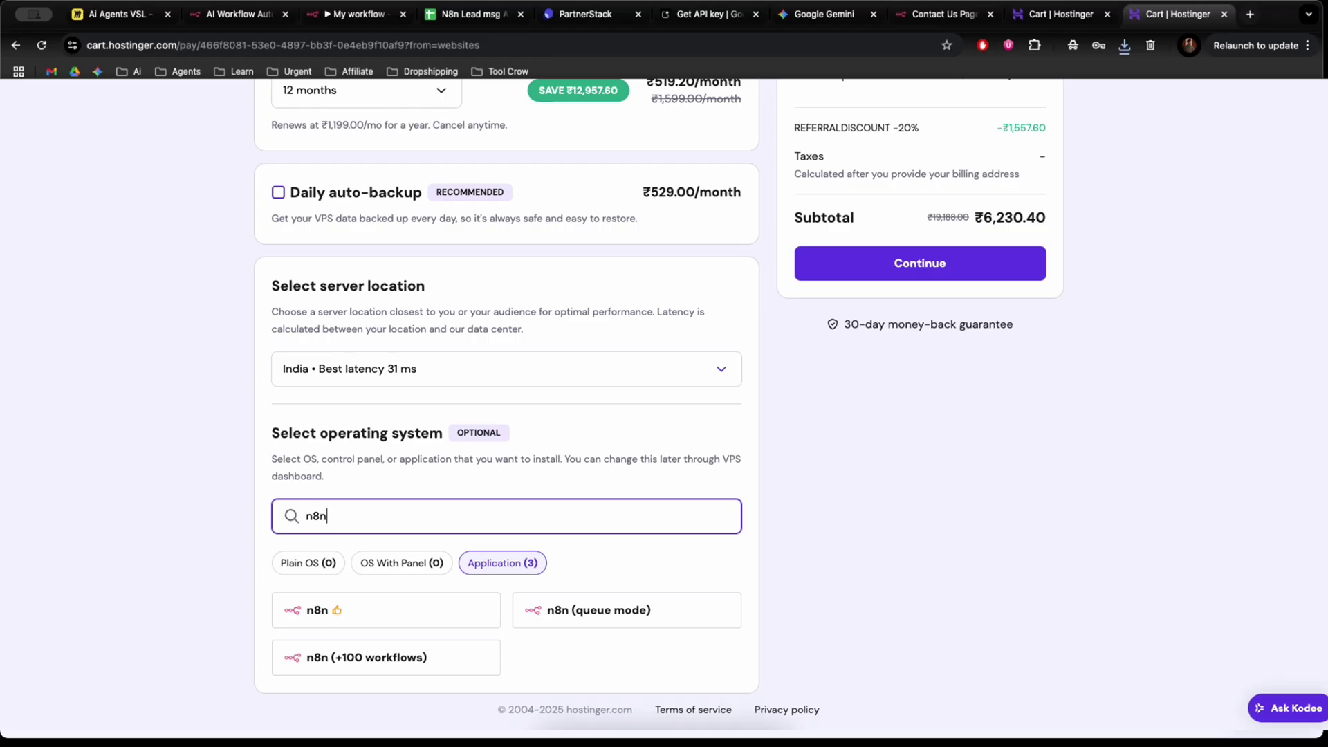
left_click(417, 608)
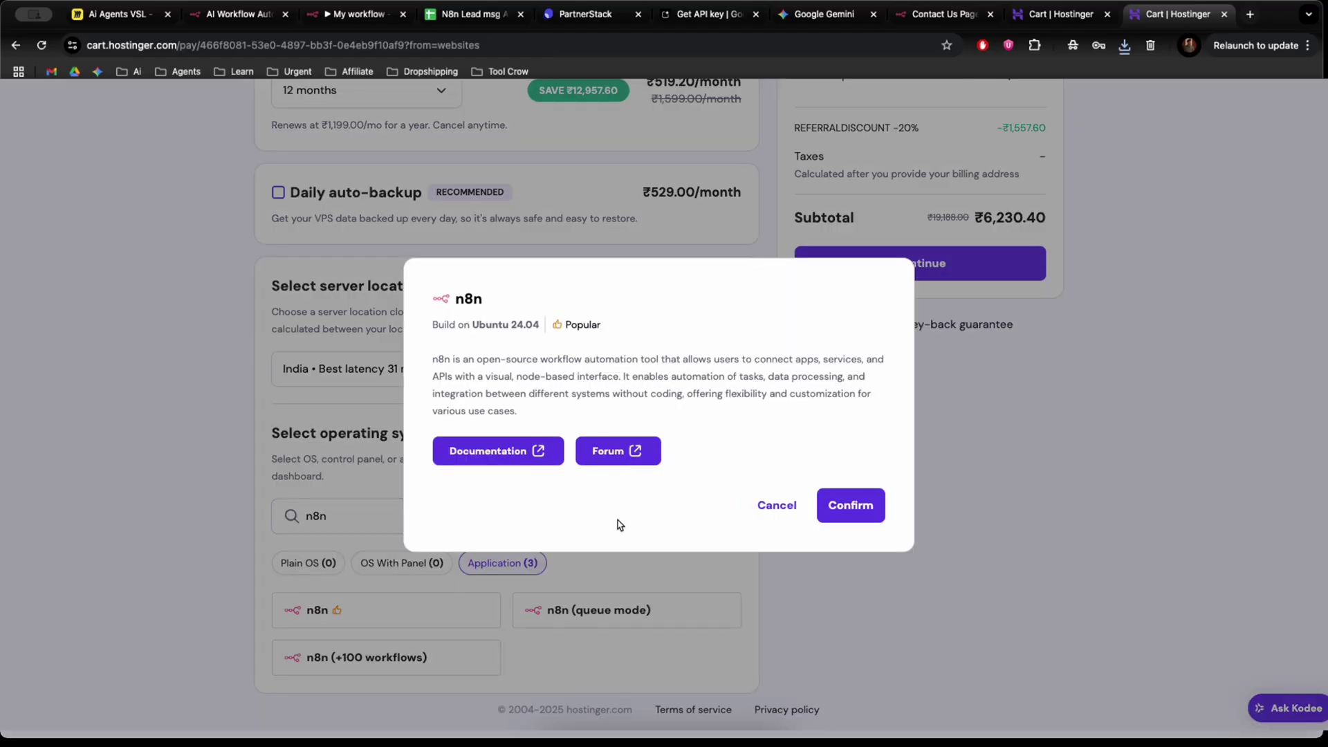
left_click(837, 511)
scroll(813, 485, "up", 5)
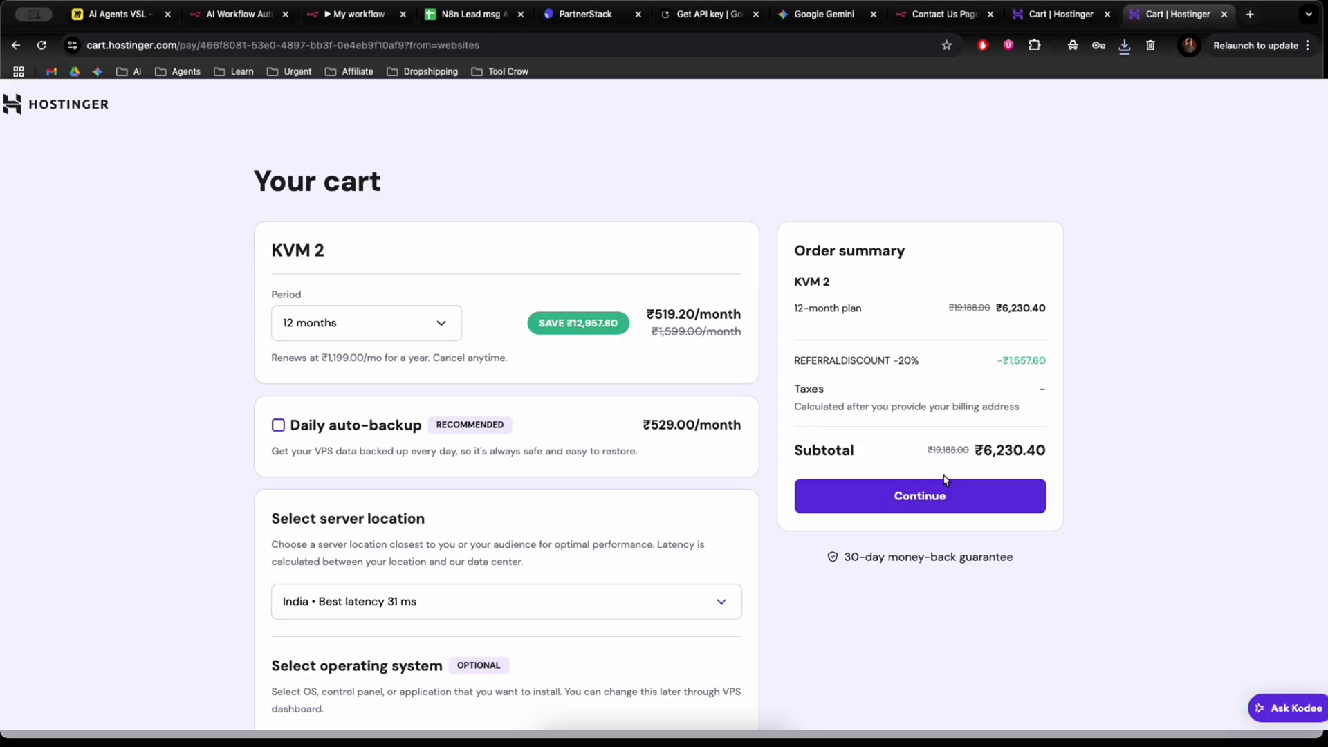
left_click(935, 493)
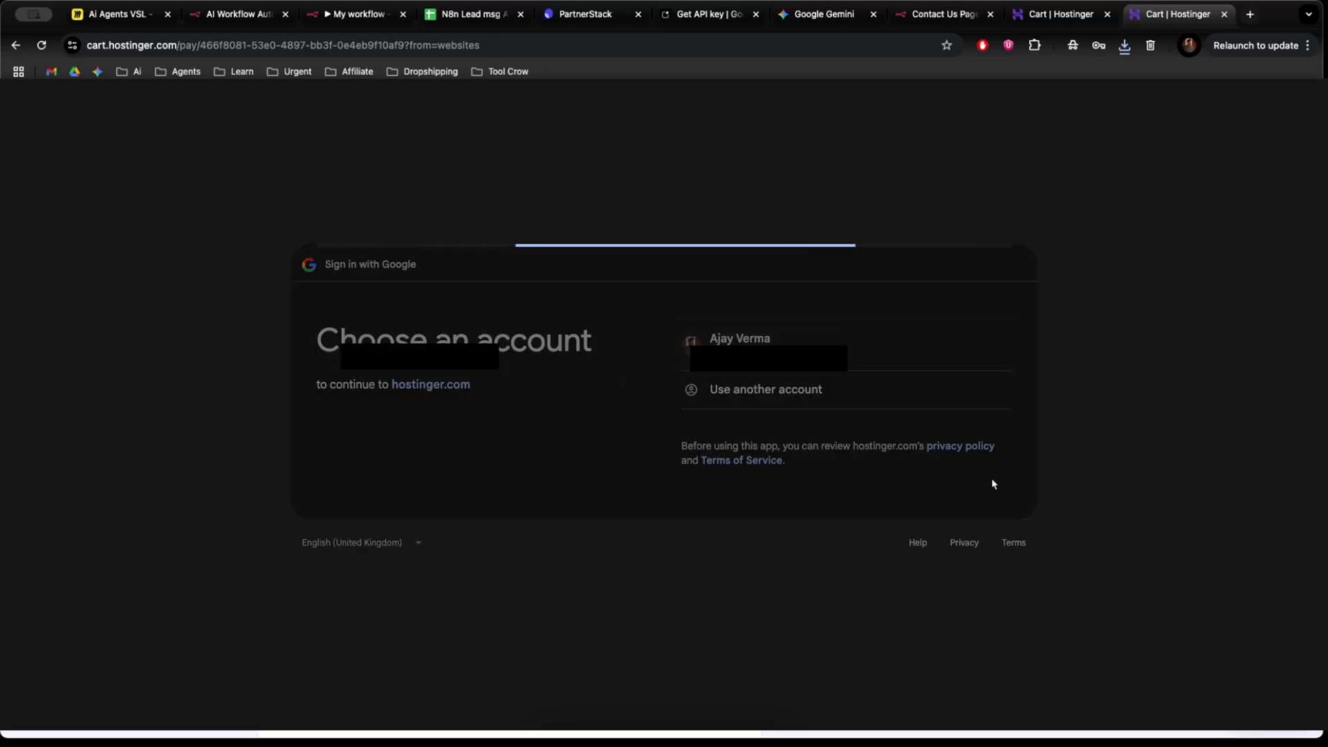
Sign in with the Google account, fill in the billing address fields and state, then go back to My workflow.
left_click(930, 531)
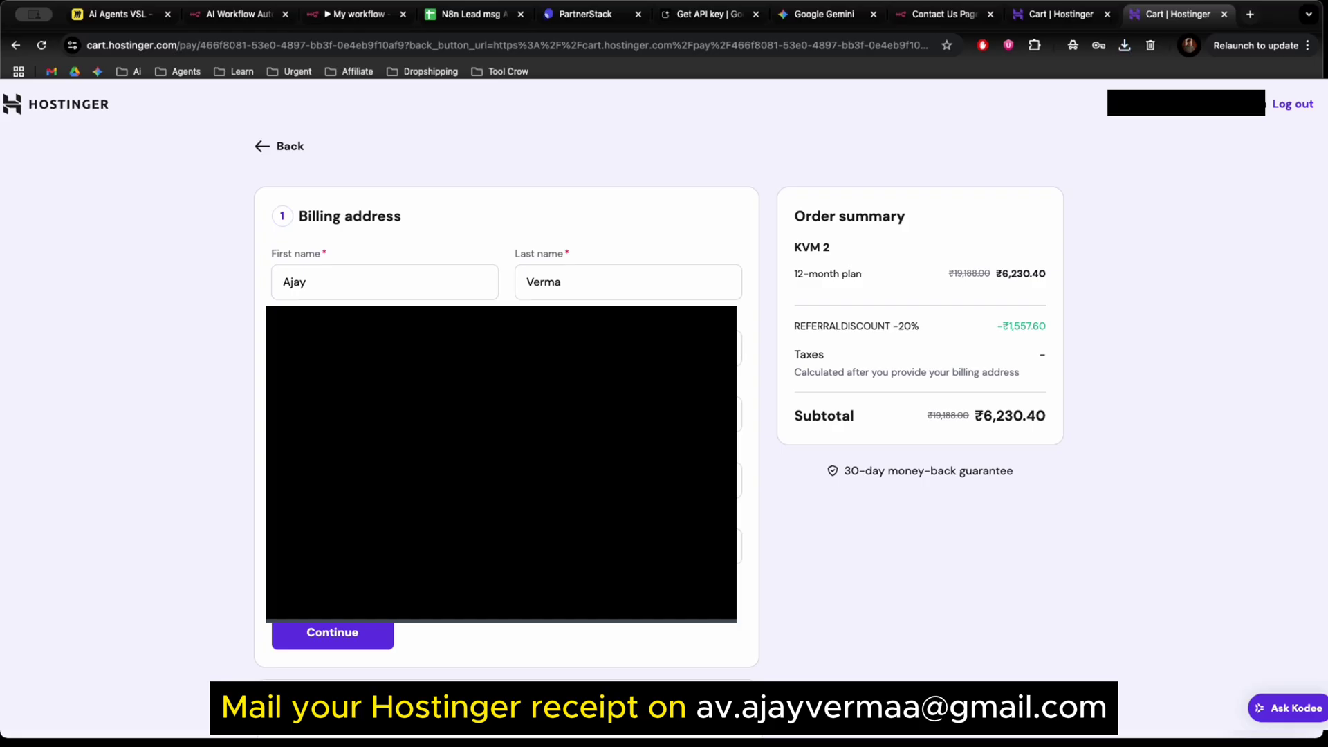
left_click(738, 415)
left_click(738, 480)
left_click(739, 546)
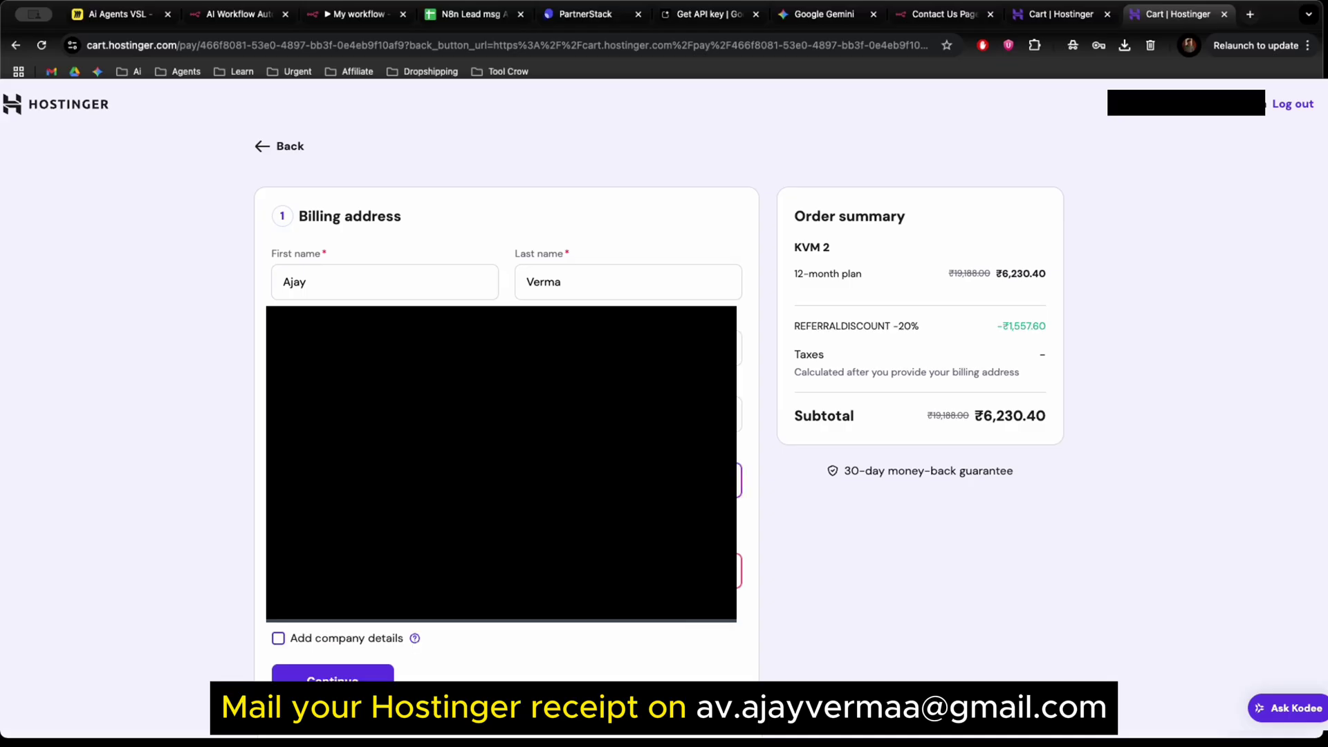
left_click(373, 13)
left_click(368, 630)
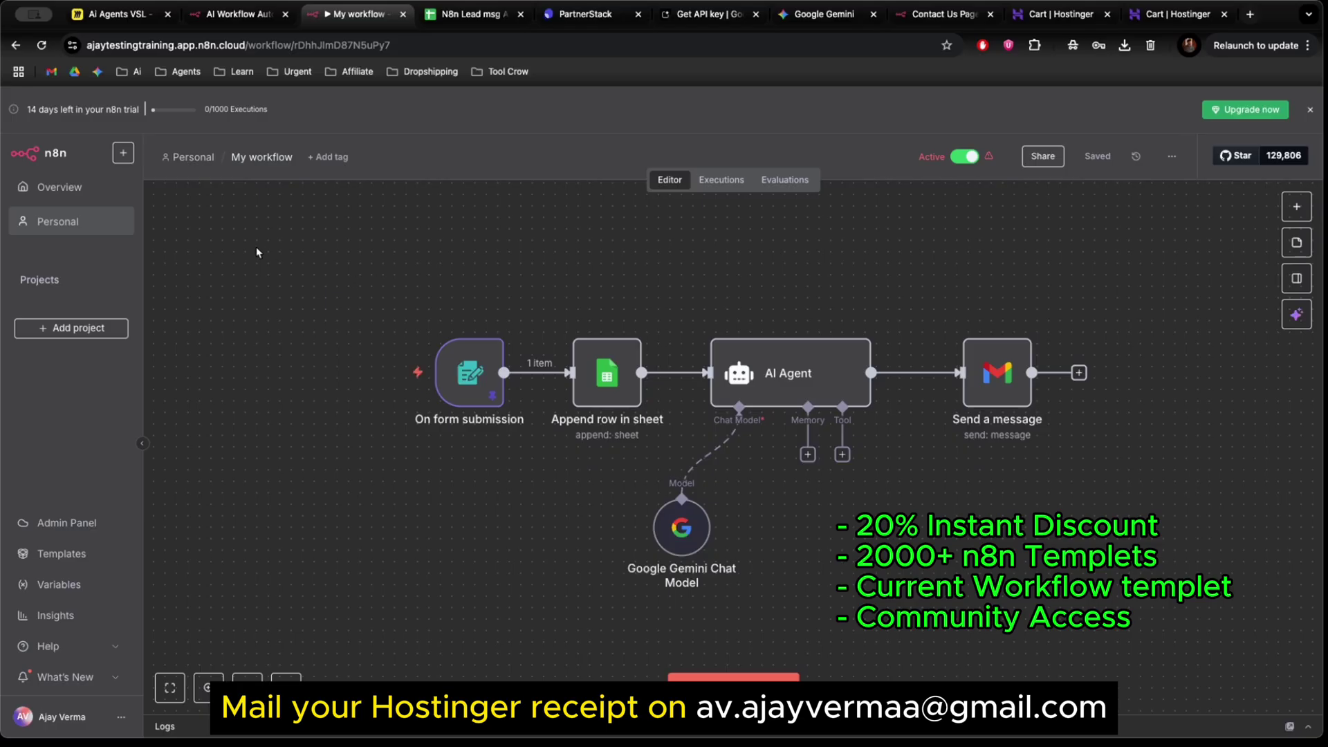
Nudge the Google Gemini Chat Model node down beneath the AI Agent and save My workflow.
left_click_drag(256, 247, 1121, 607)
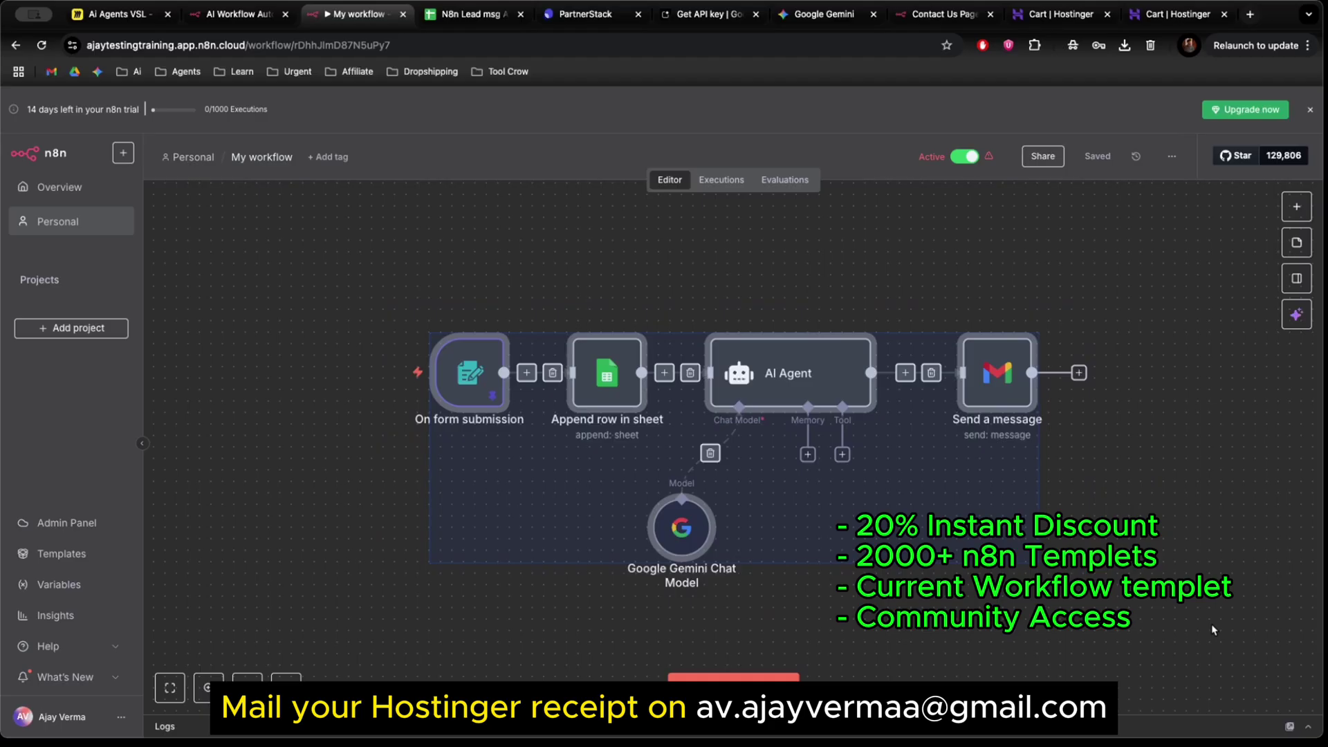
left_click(1143, 628)
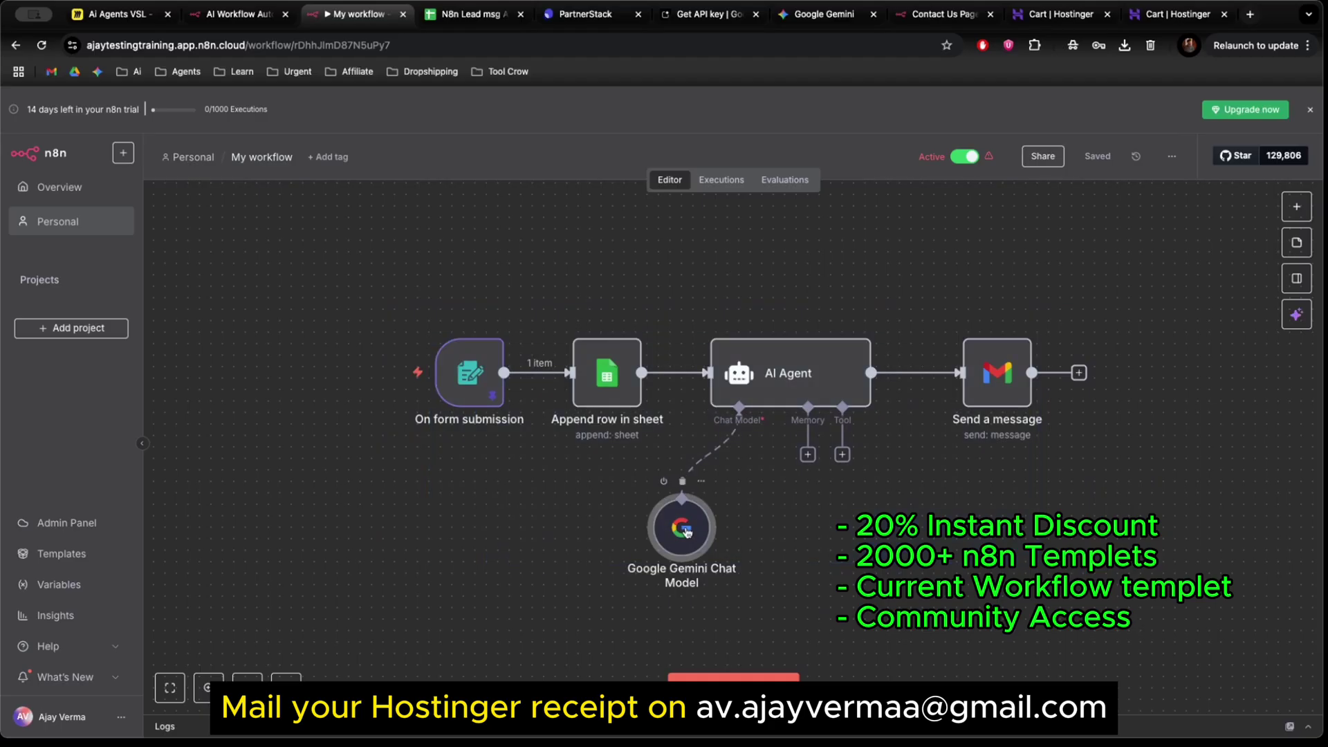
mouse_move(687, 531)
left_mouse_down()
mouse_move(672, 532)
mouse_move(718, 529)
mouse_move(698, 536)
left_mouse_up()
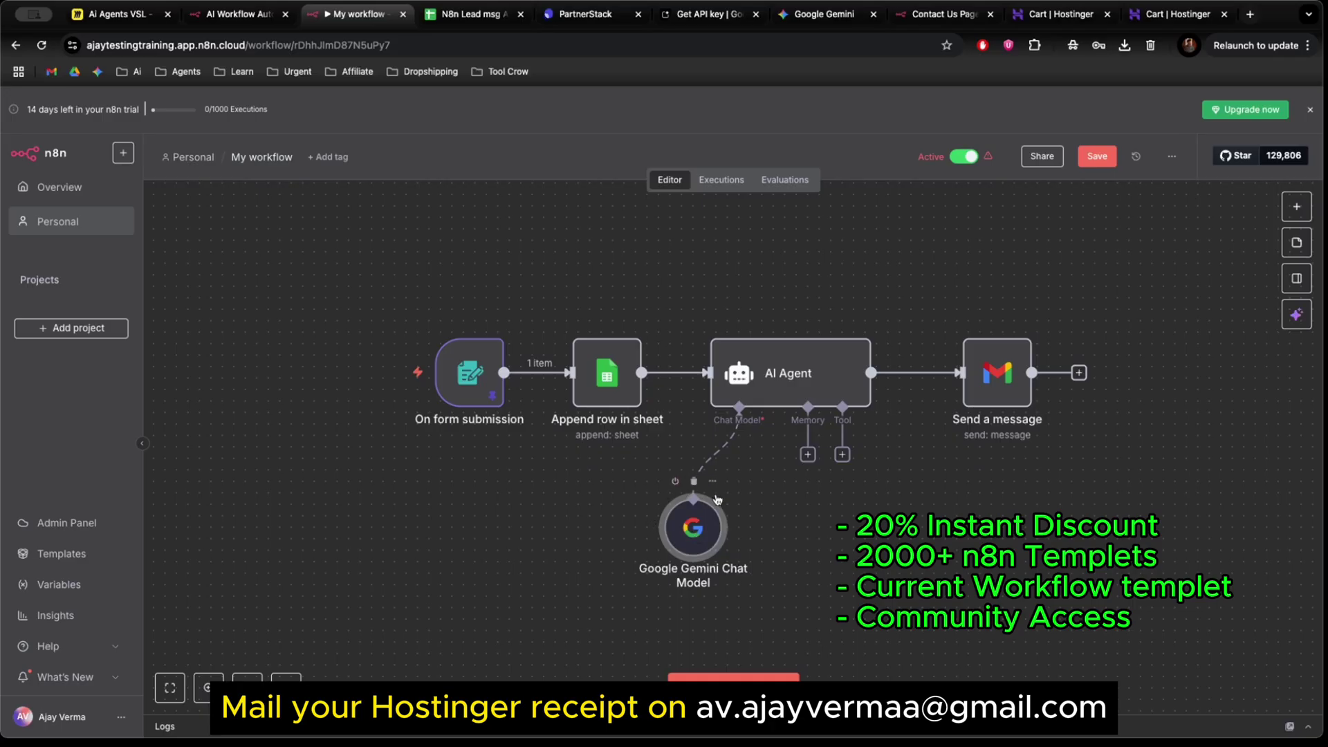
mouse_move(708, 534)
left_mouse_down()
mouse_move(673, 569)
mouse_move(697, 549)
left_mouse_up()
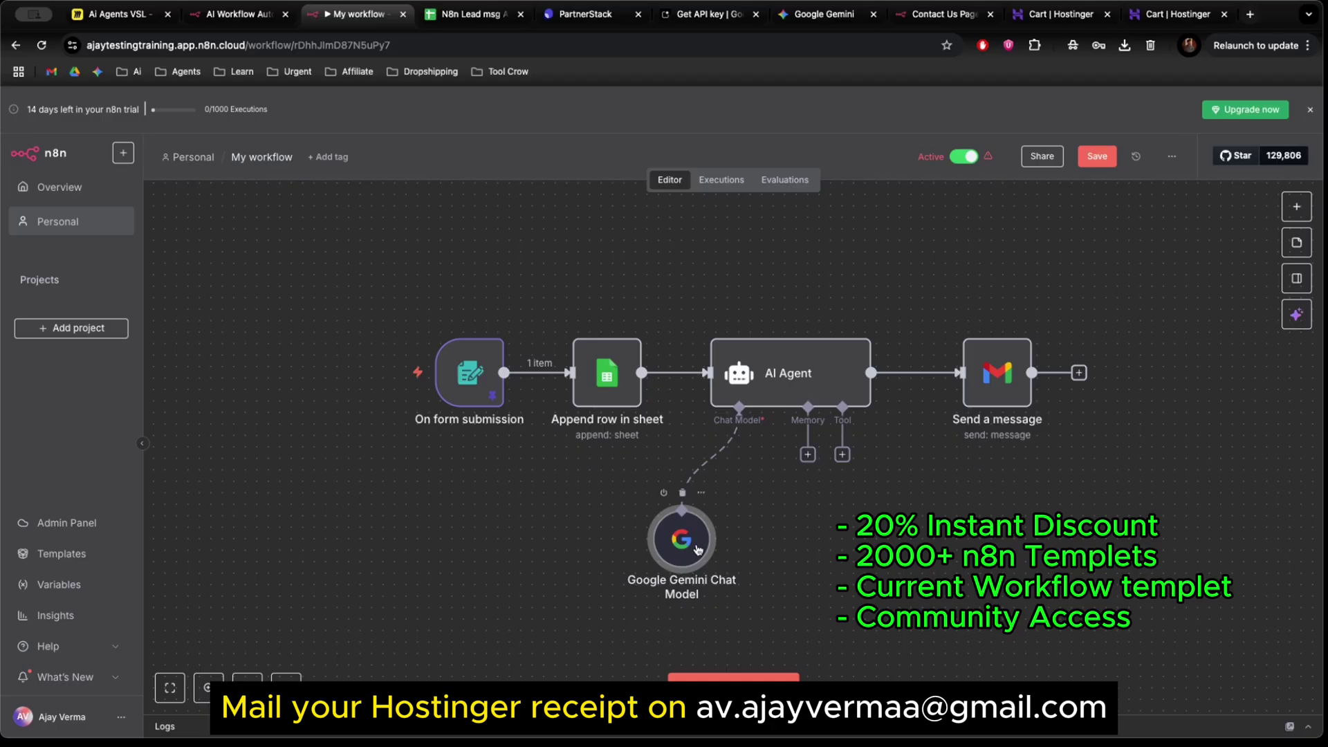
left_click(1097, 157)
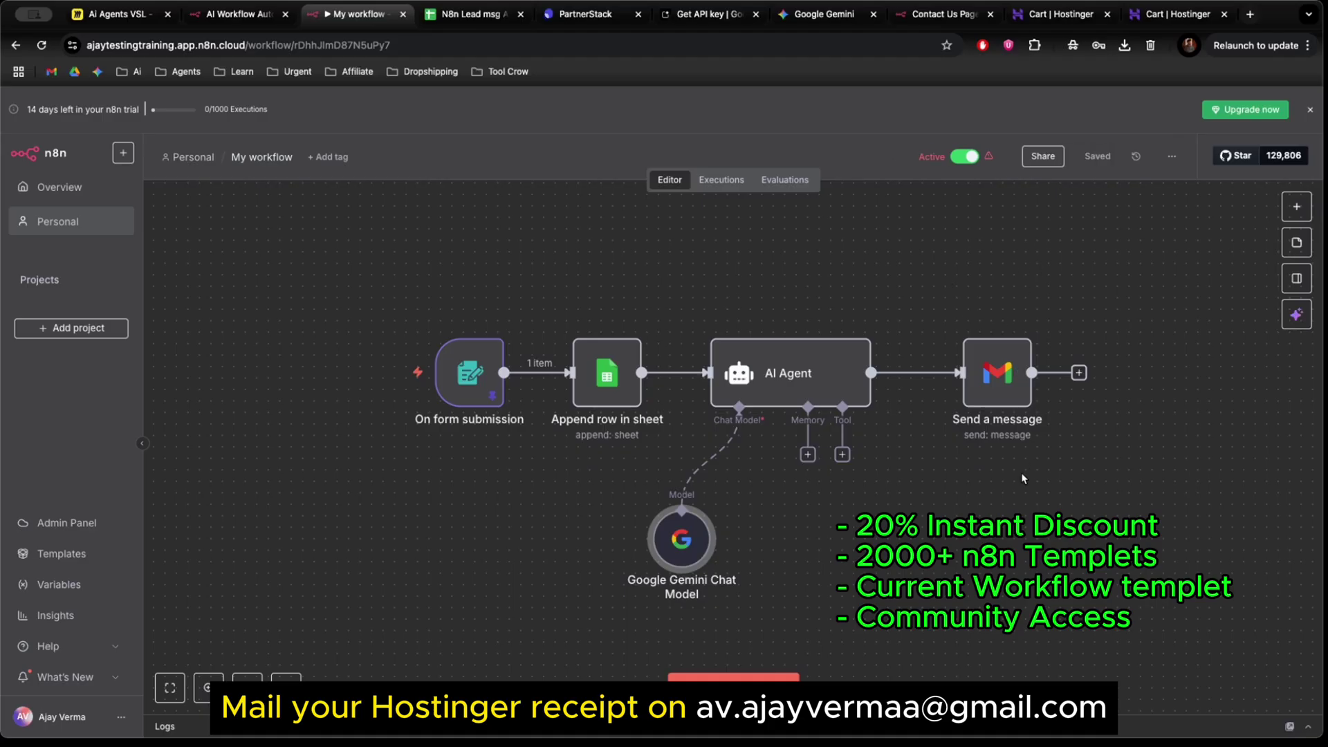